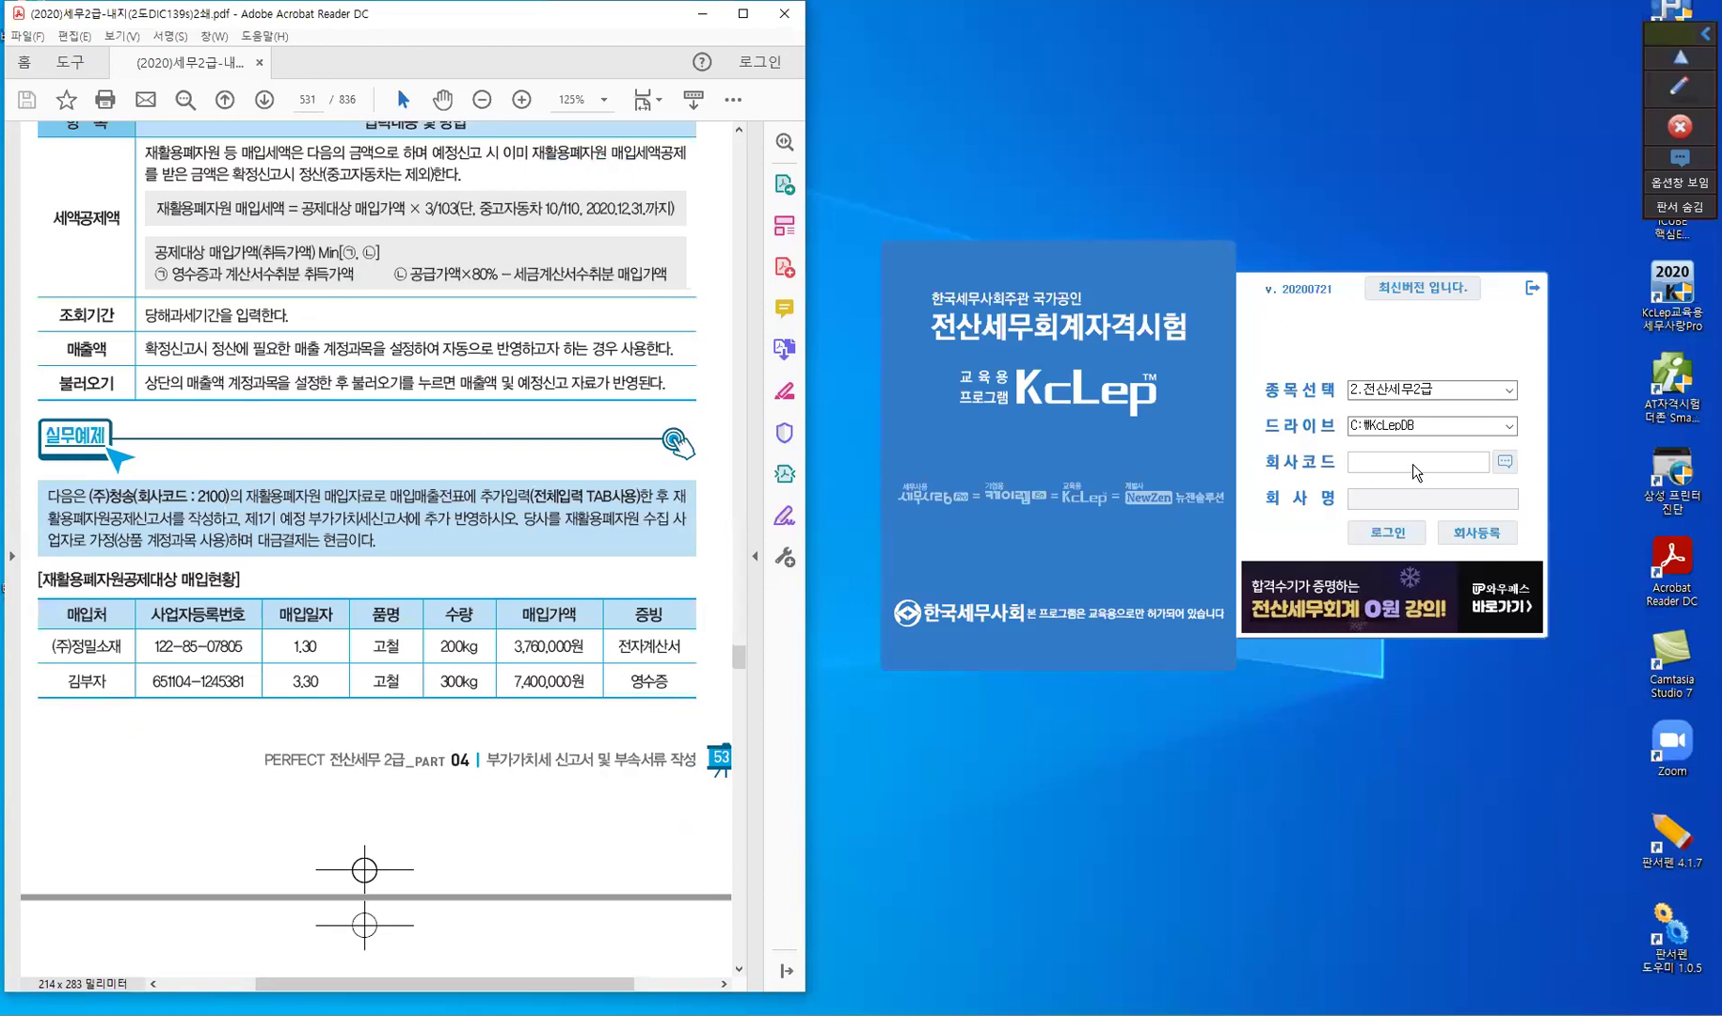
- Log in to the company with code 2100, (주)청송
click(1413, 464)
text(210)
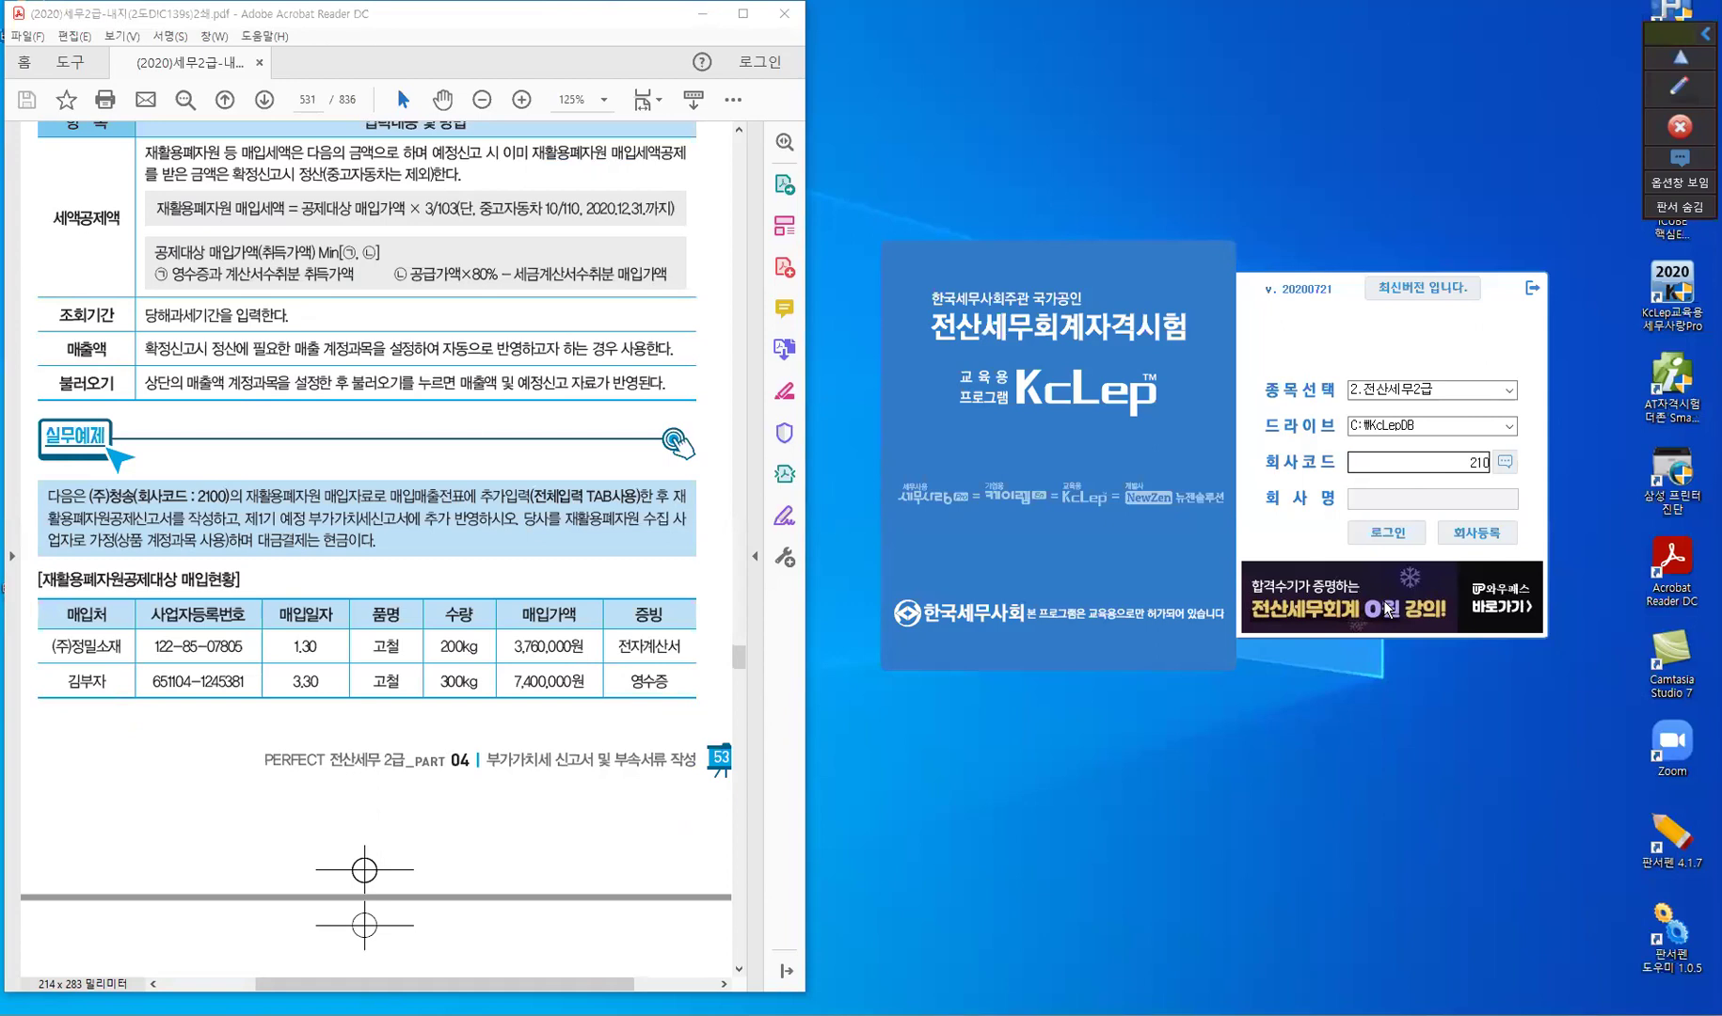
key(Return)
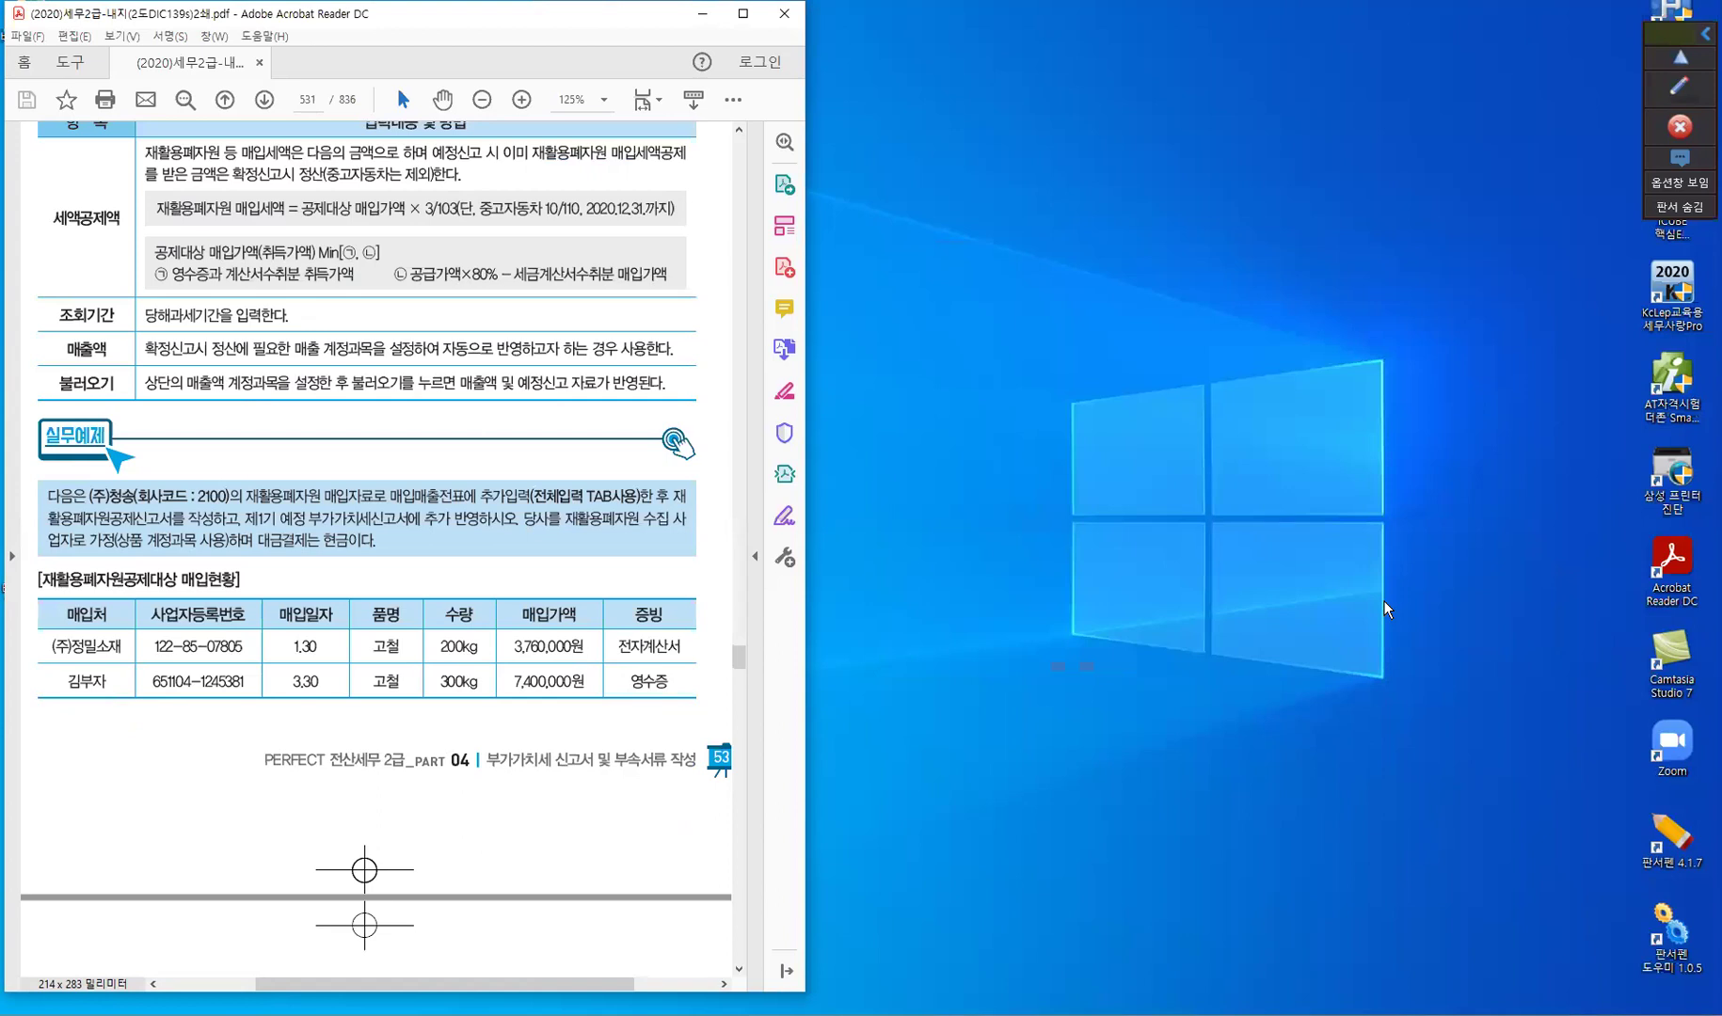
click(1384, 608)
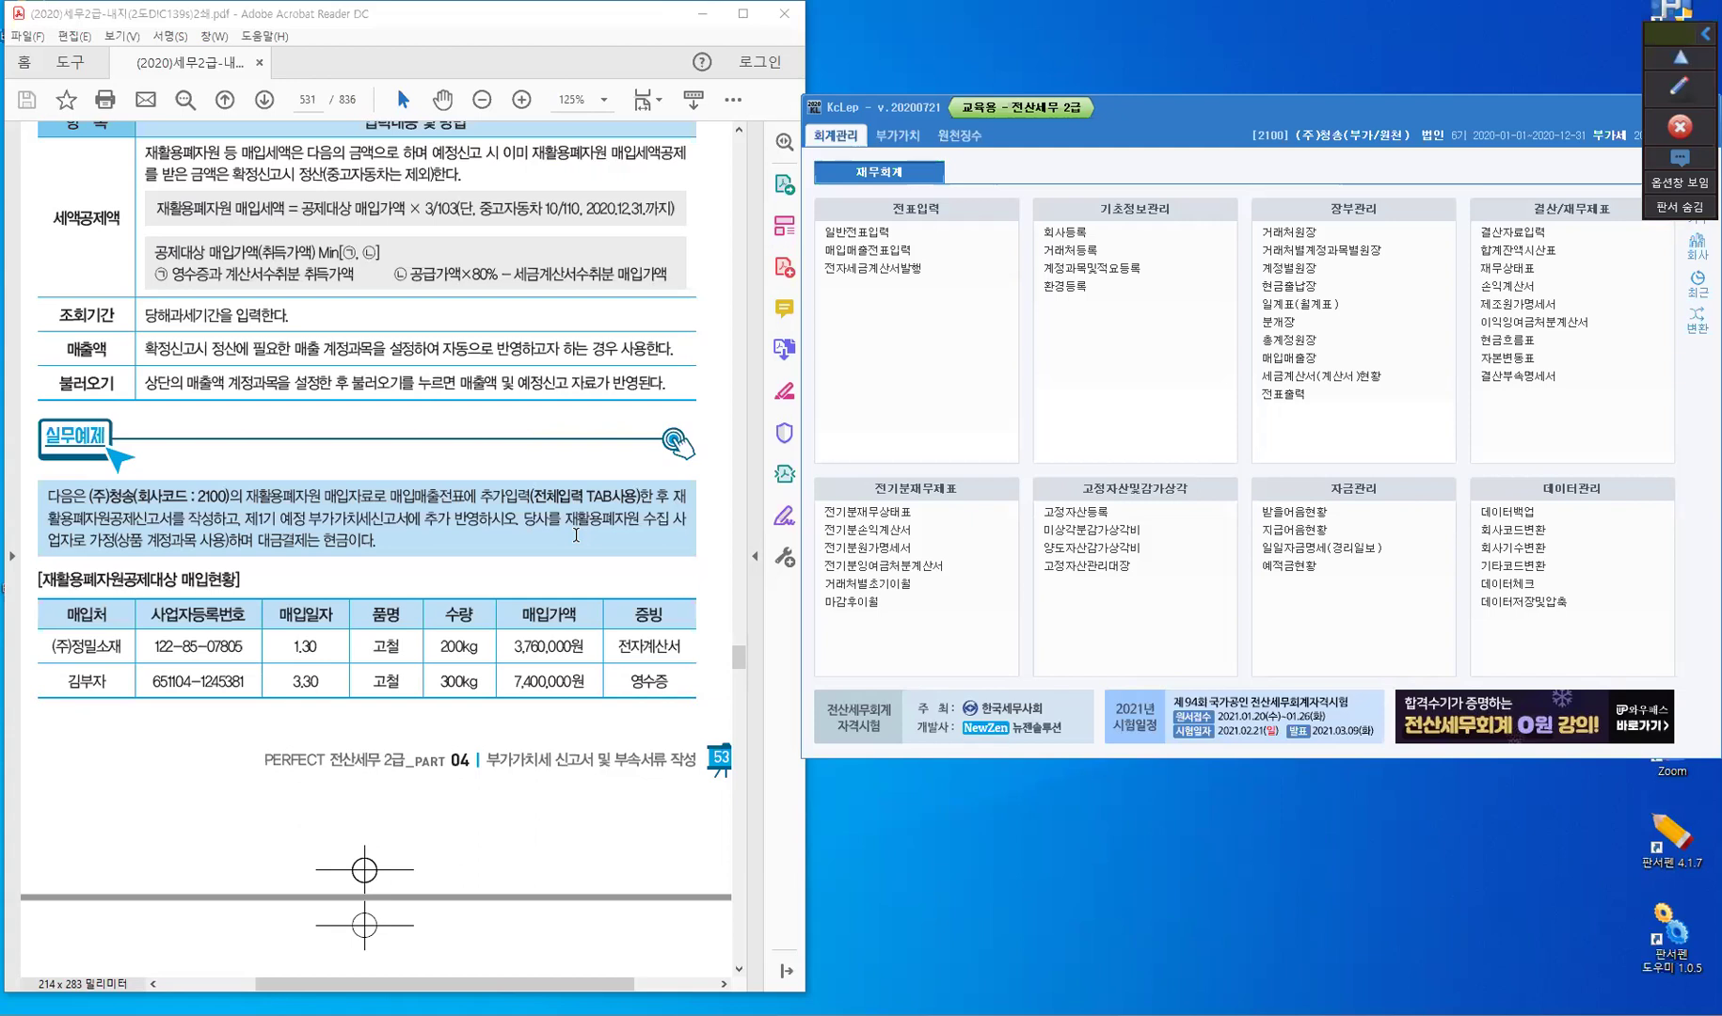
- Open the purchase and sales voucher entry (매입매출전표입력) and move the main program window slightly lower on the desktop
click(121, 554)
click(879, 252)
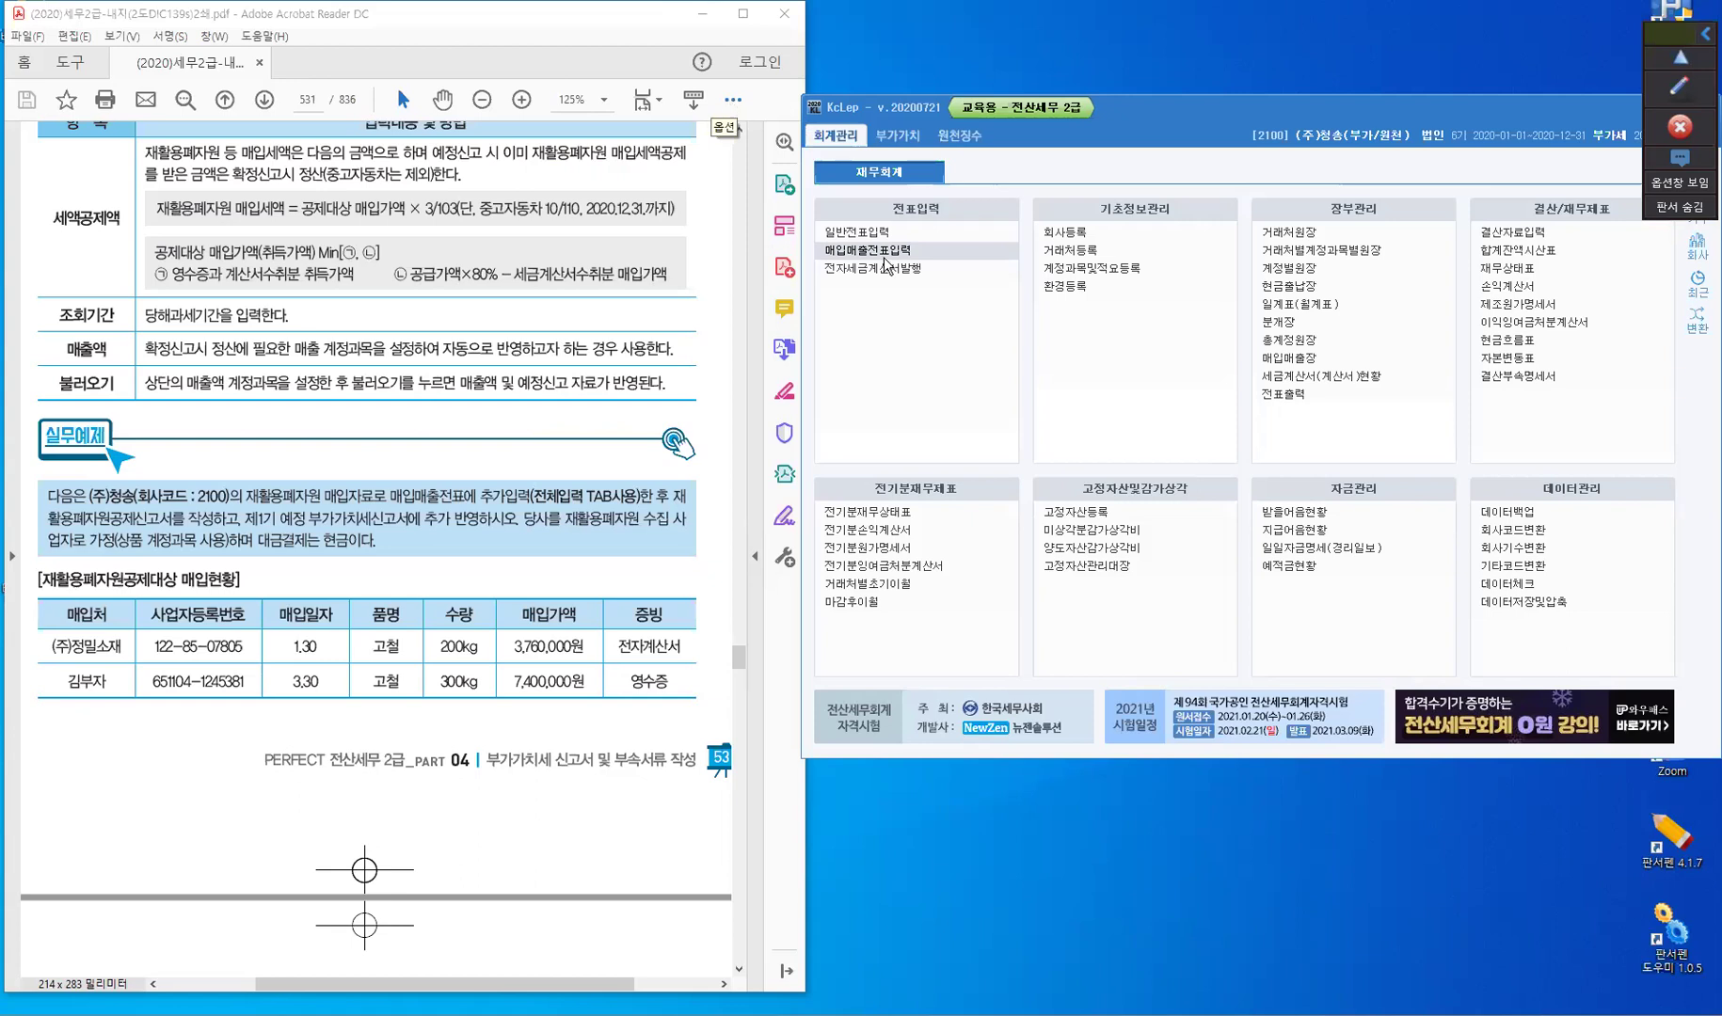
click(739, 105)
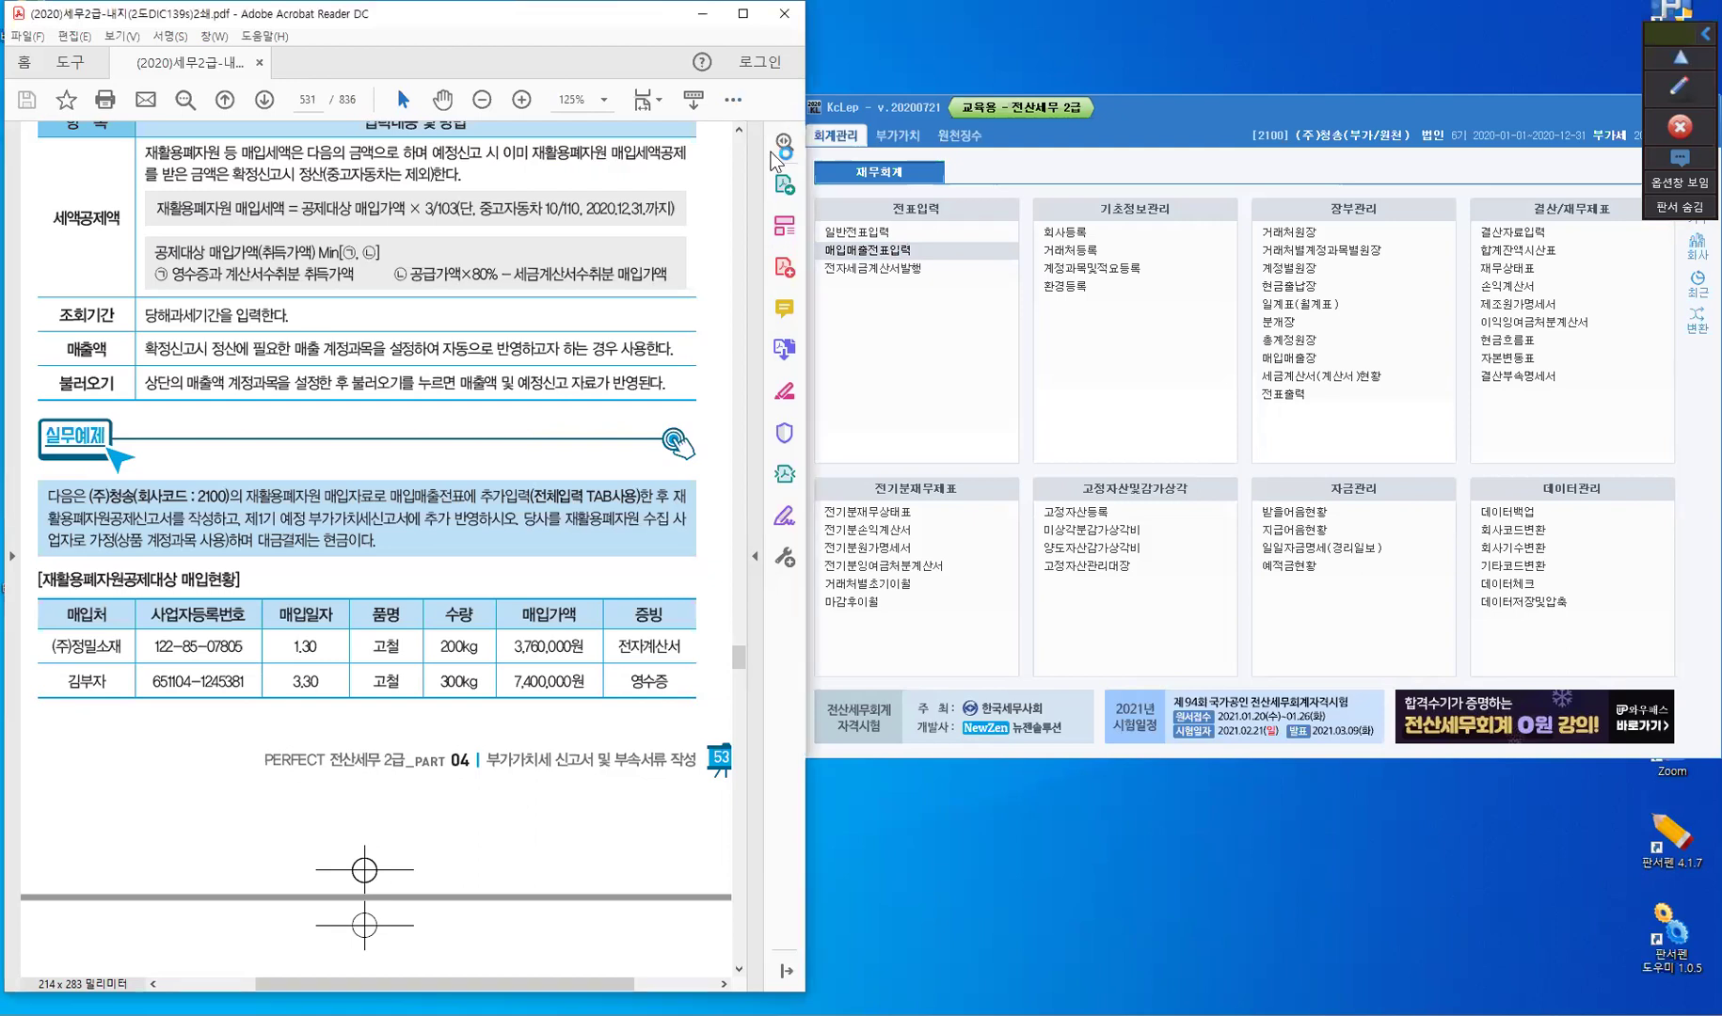
click(926, 363)
click(1180, 118)
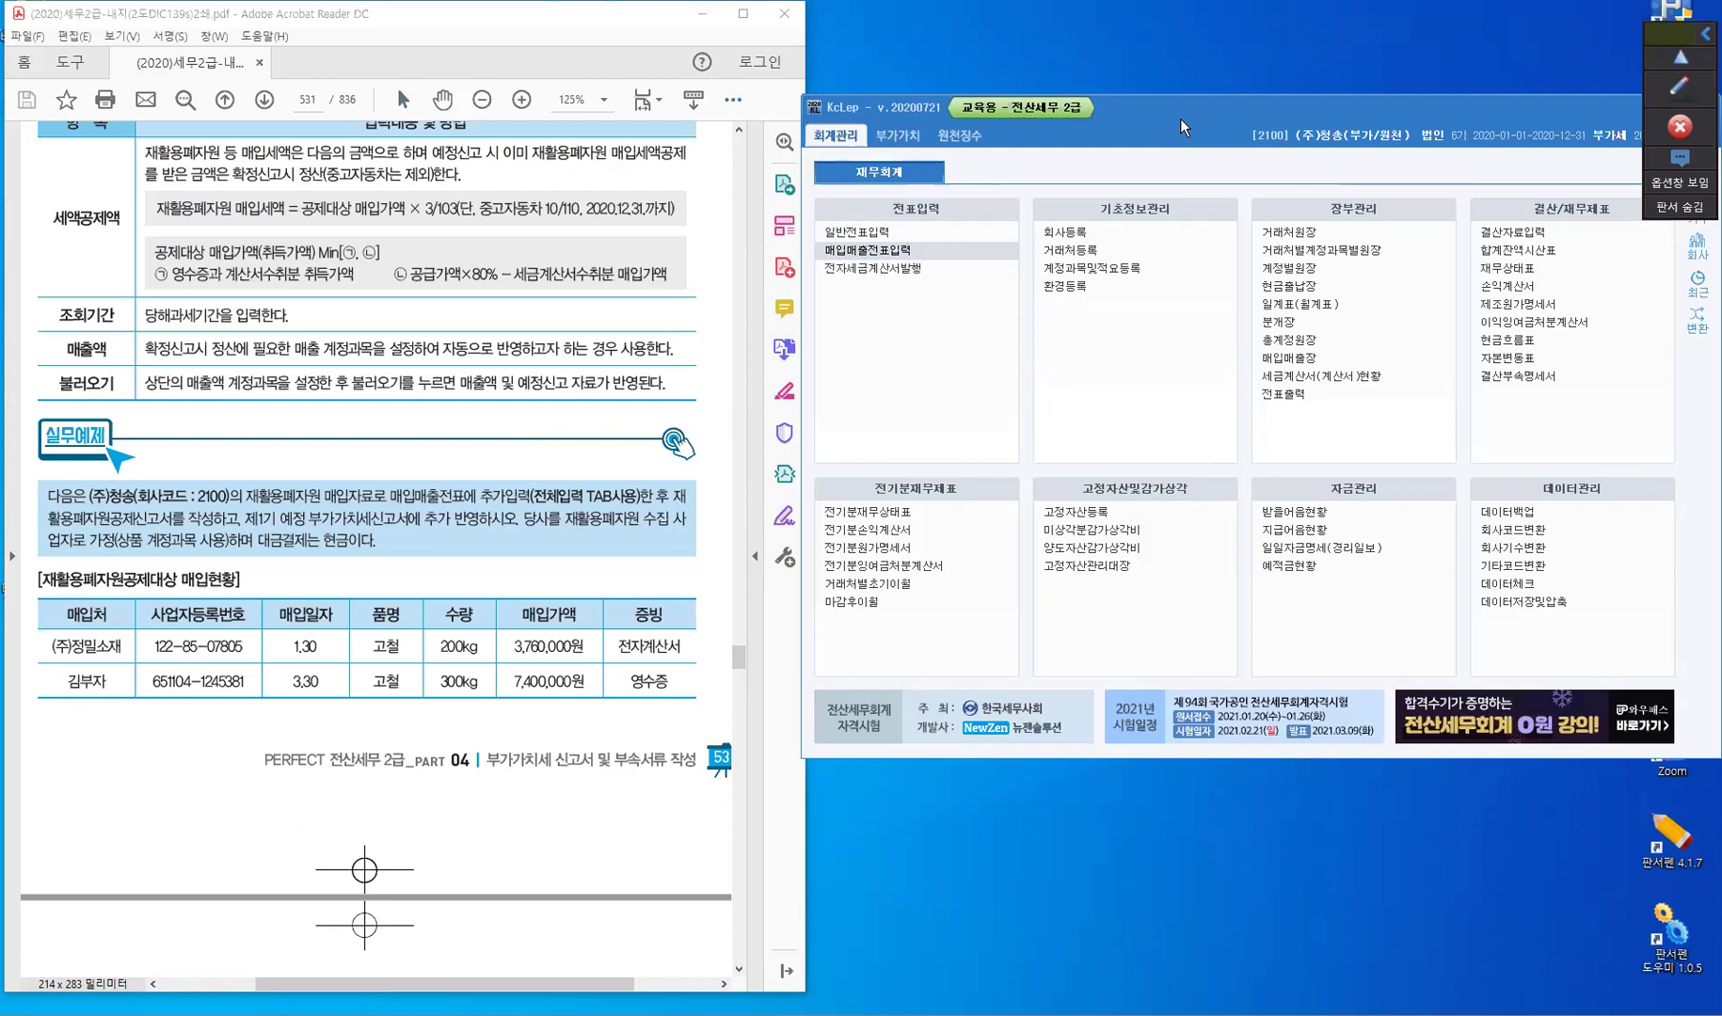
drag(1180, 119, 1181, 163)
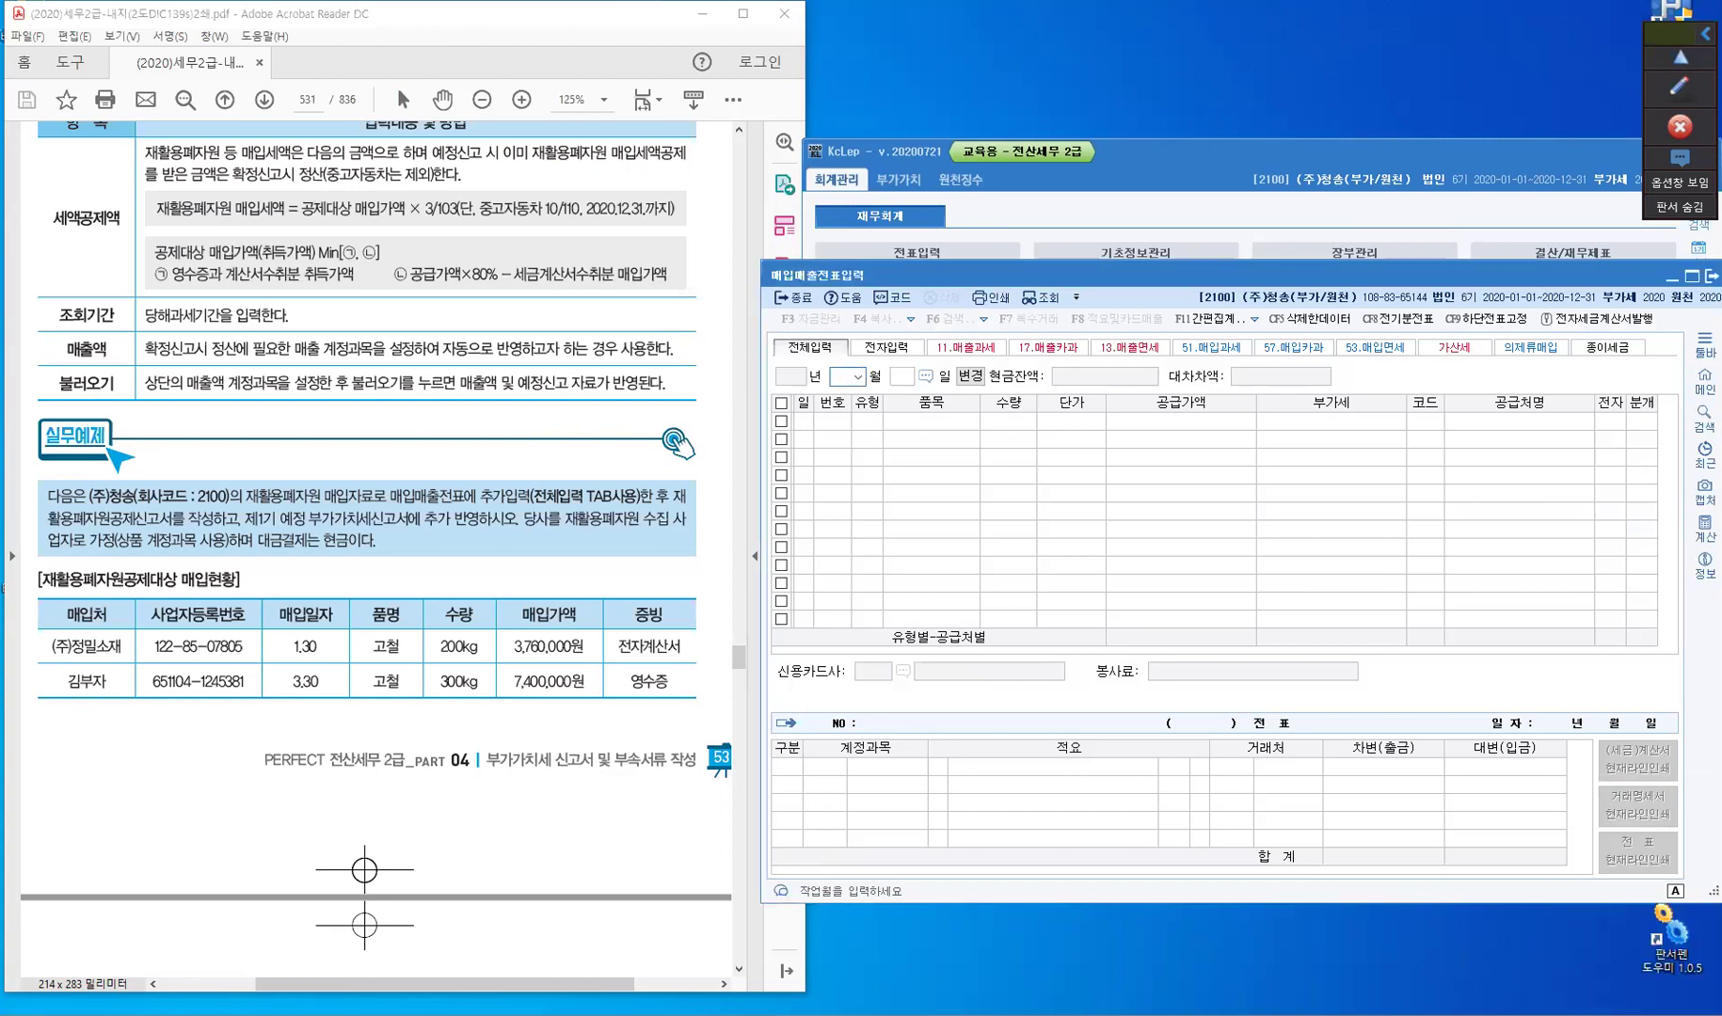
- Exit the 알약 antivirus program and confirm shutting it down
right_click(1607, 995)
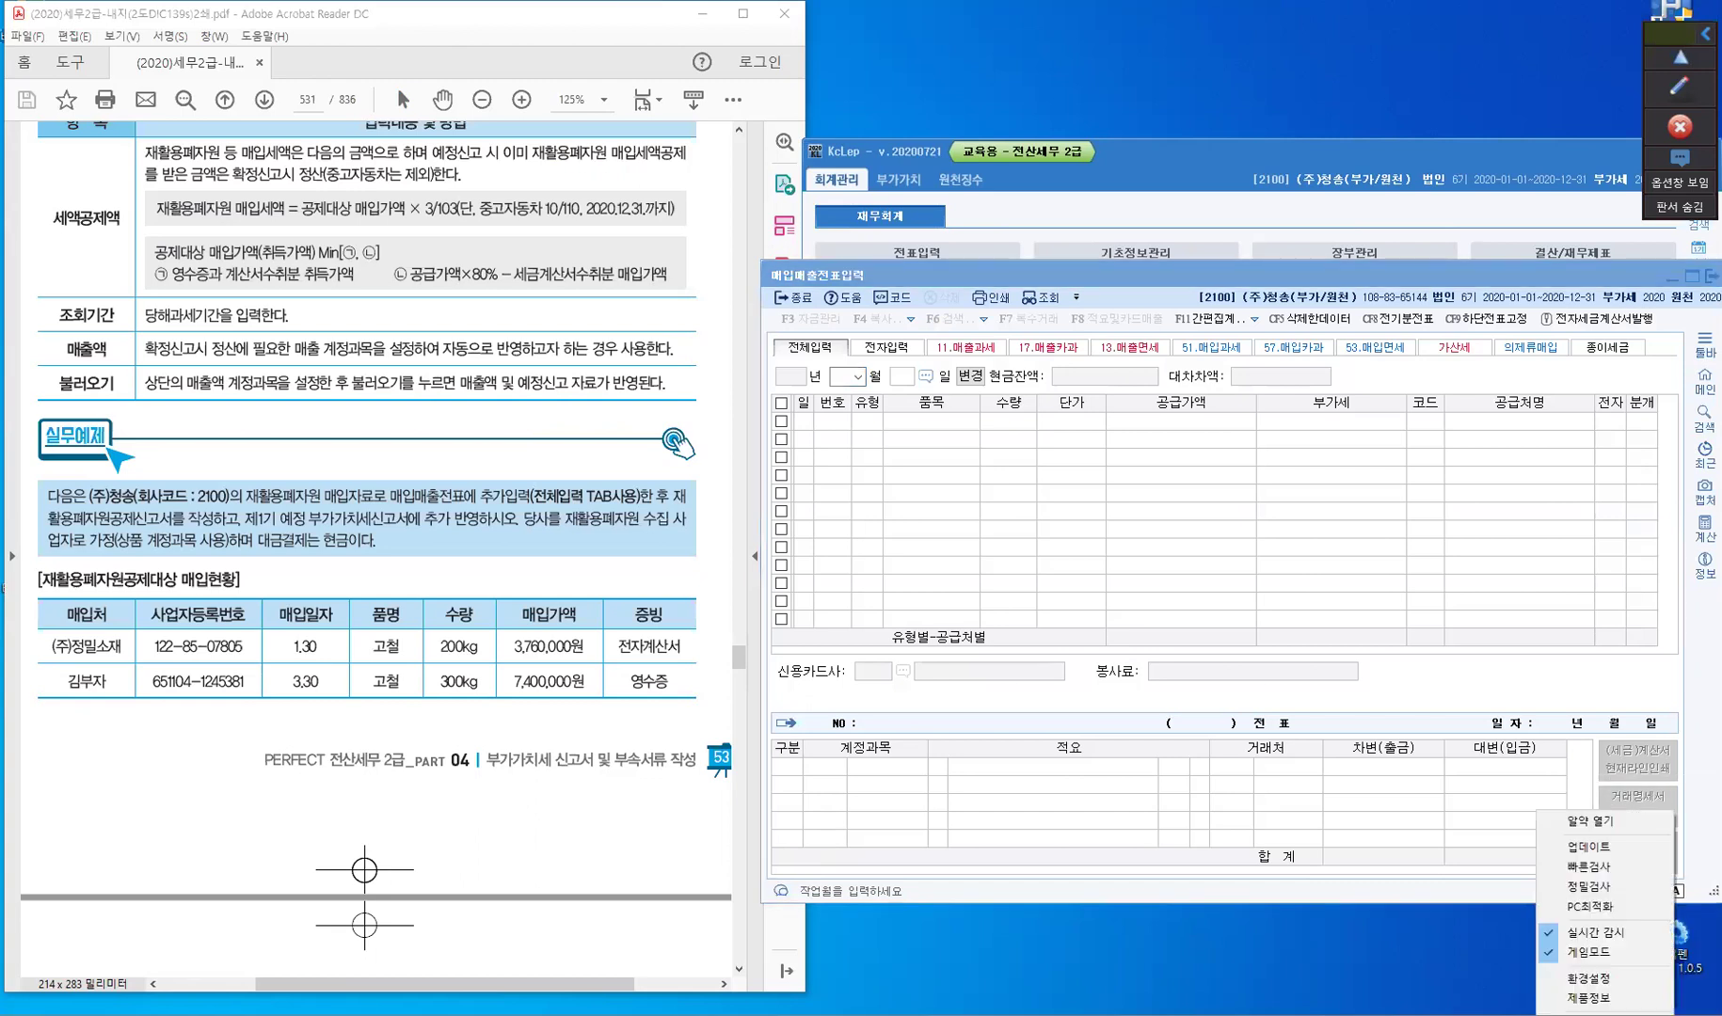
click(1029, 280)
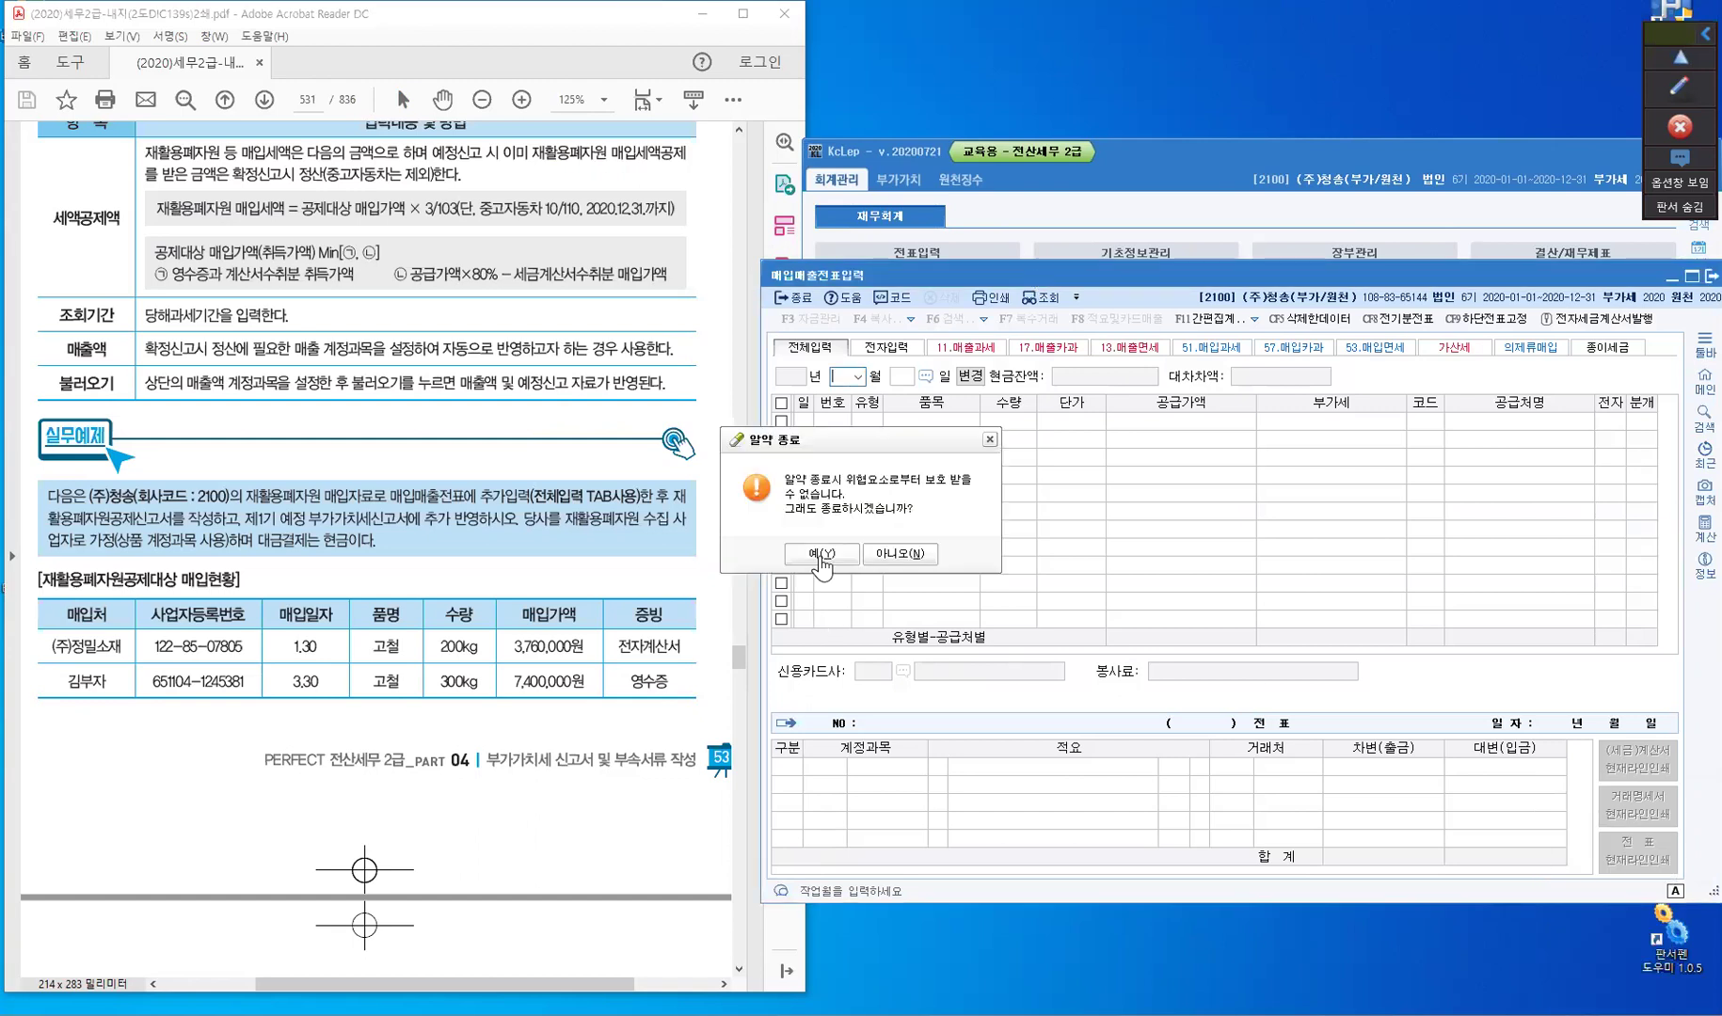
click(822, 555)
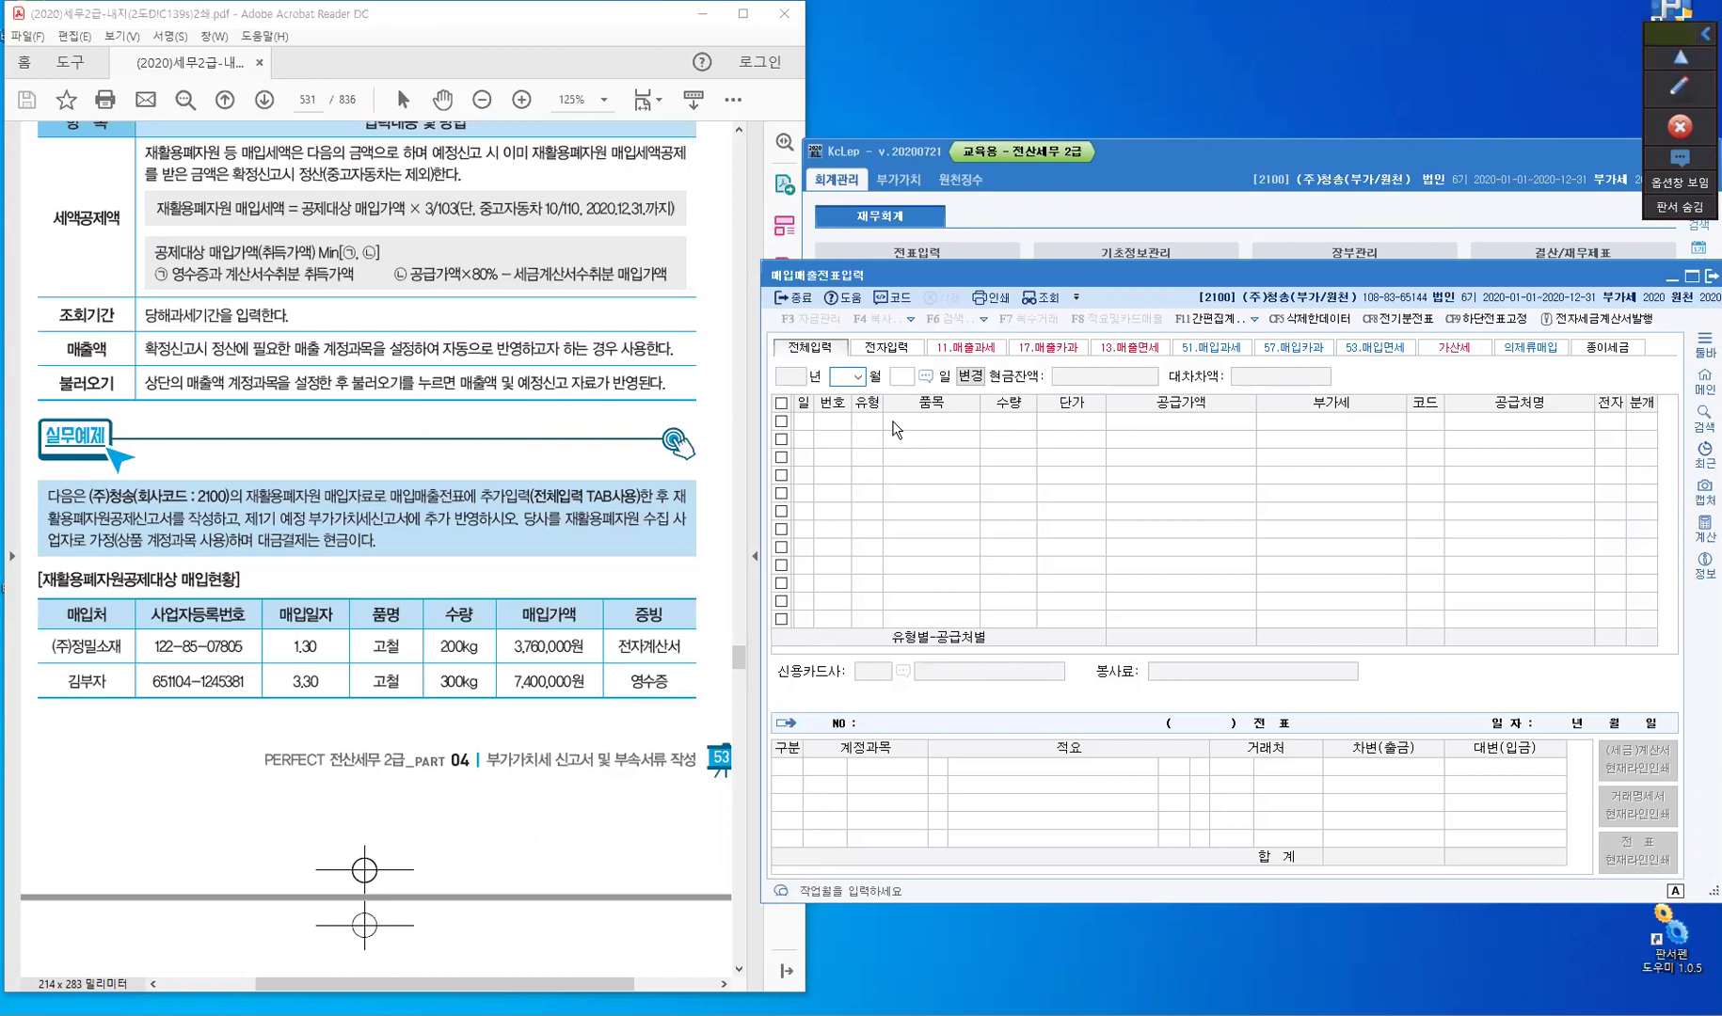
- Set the voucher date to January 30 and assign tax type 53 (면세) to the first line
click(854, 373)
text(1)
key(Return)
text(3)
text(0)
key(Return)
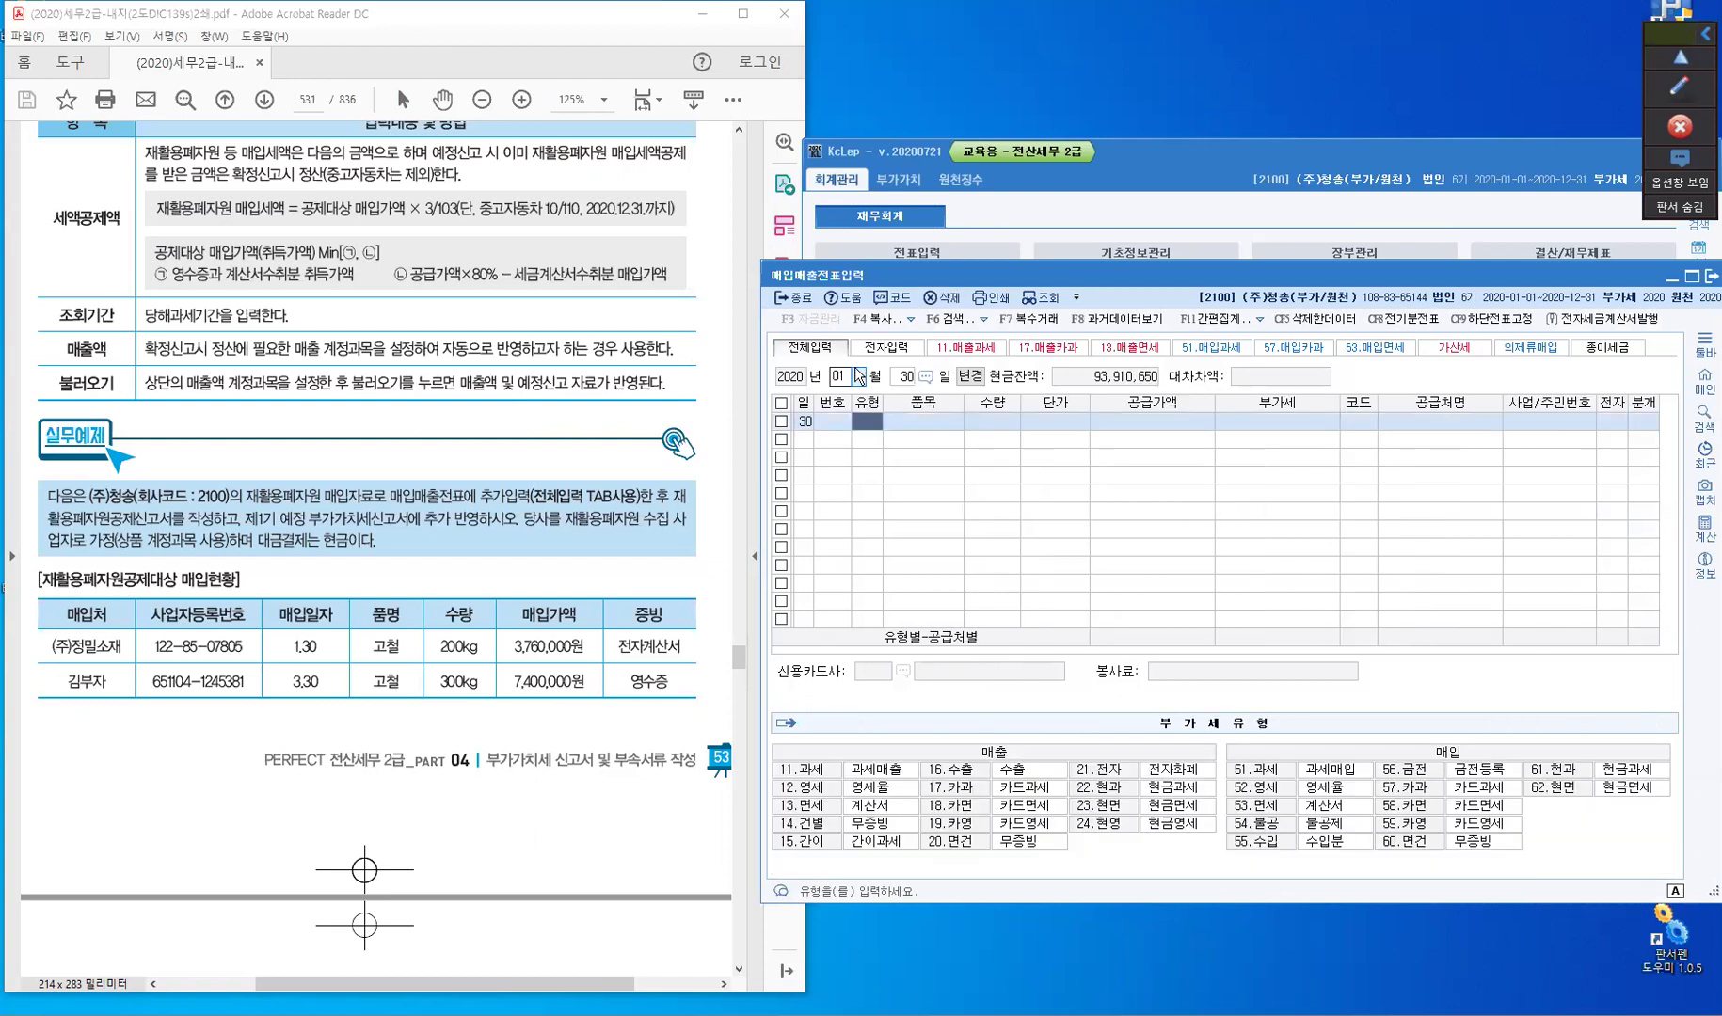
text(53)
key(Return)
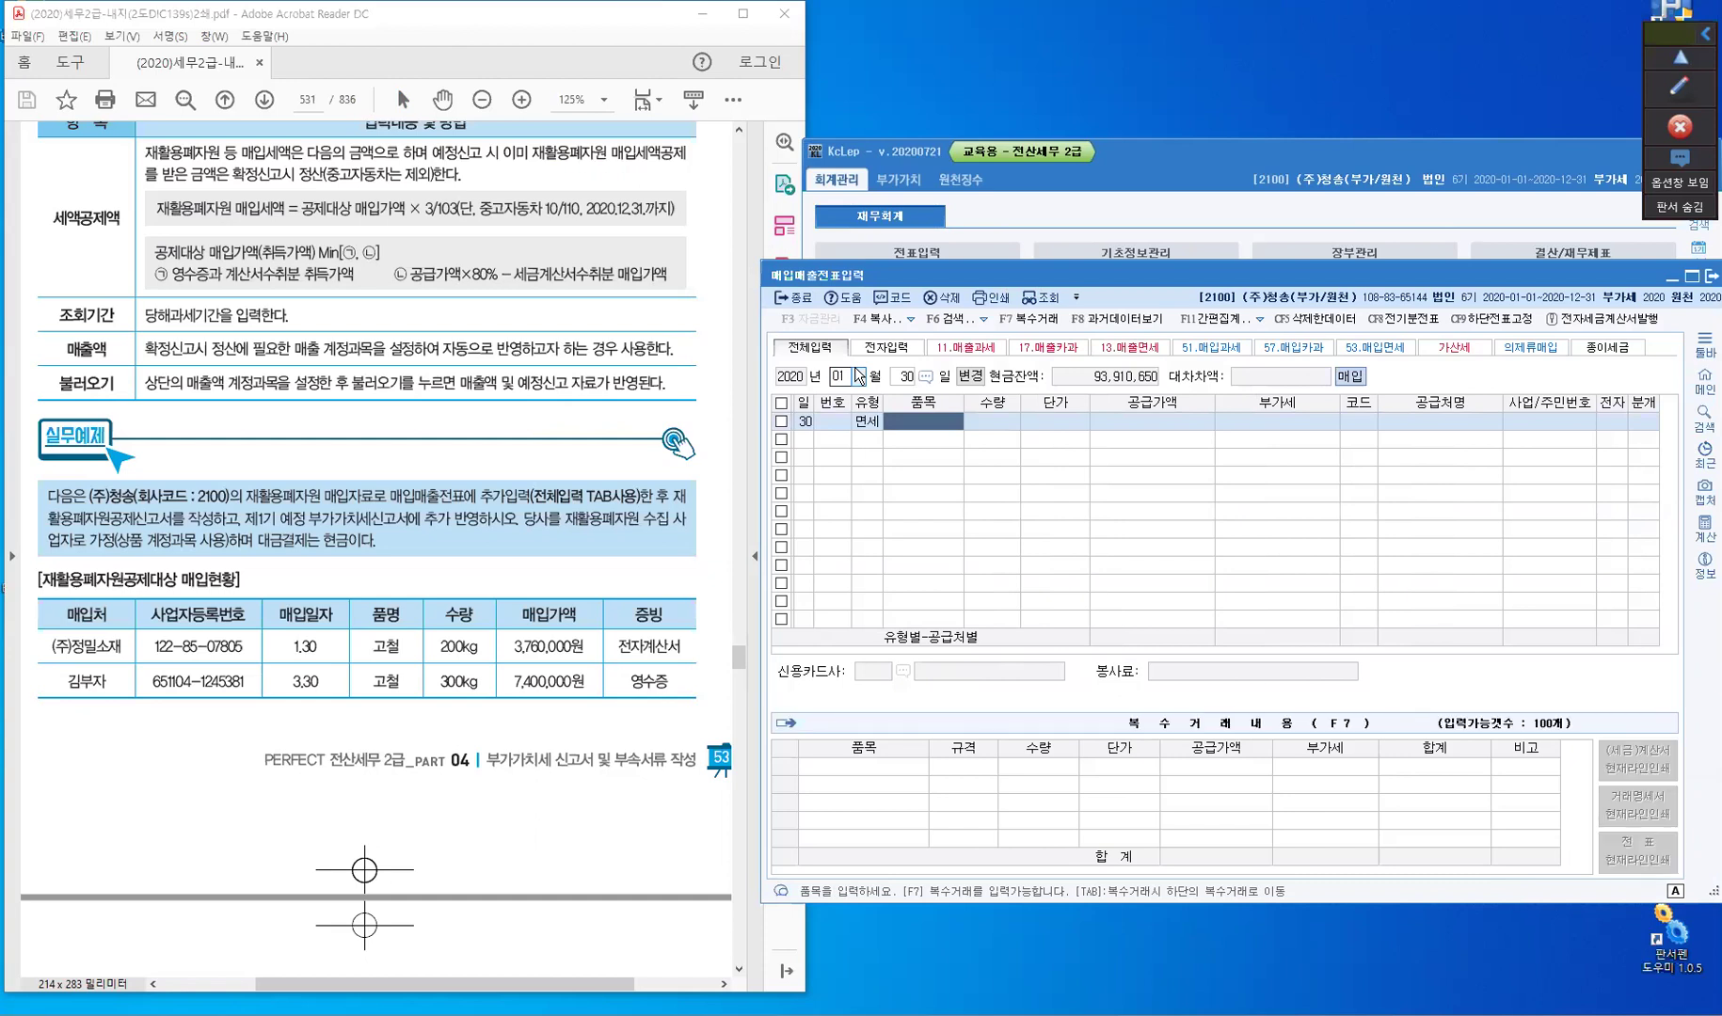
- Enter 고철 as the item on the January 30 line, with quantity 200 and a supply value of 3,760,000
text(rhcj)
key(BackSpace)
key(BackSpace)
key(BackSpace)
key(BackSpace)
key(Hangul)
text(고철)
key(Return)
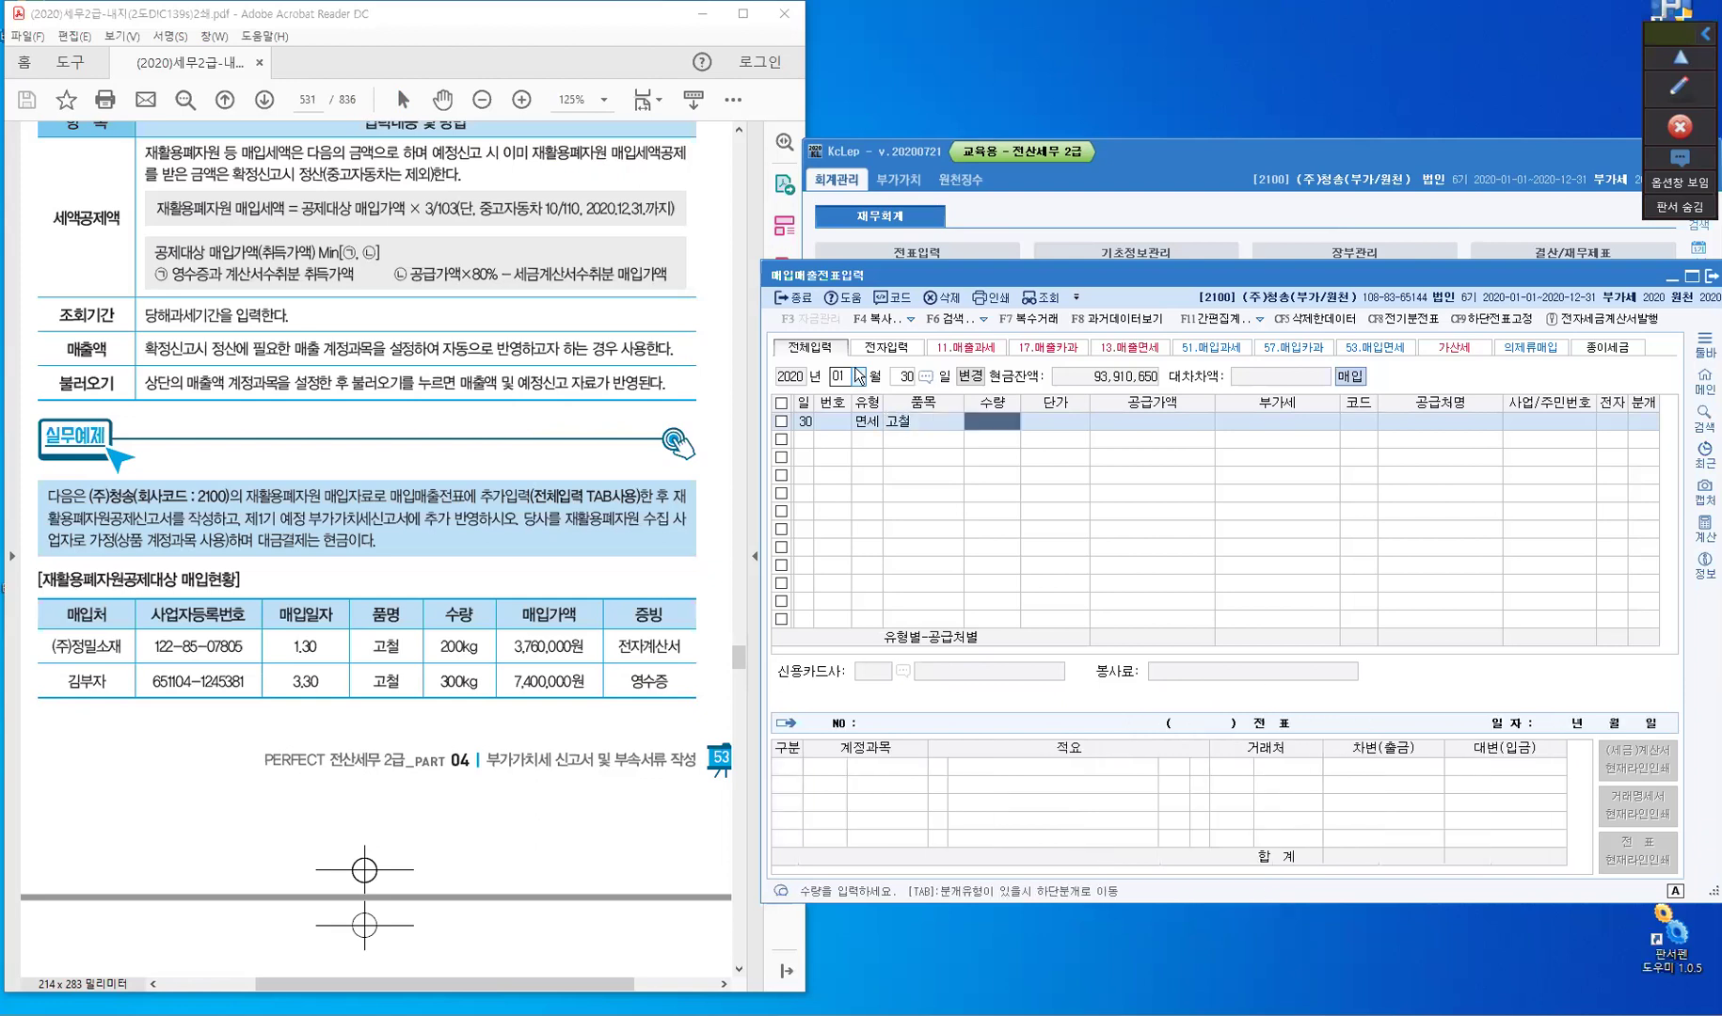
text(200)
key(Return)
key(Return)
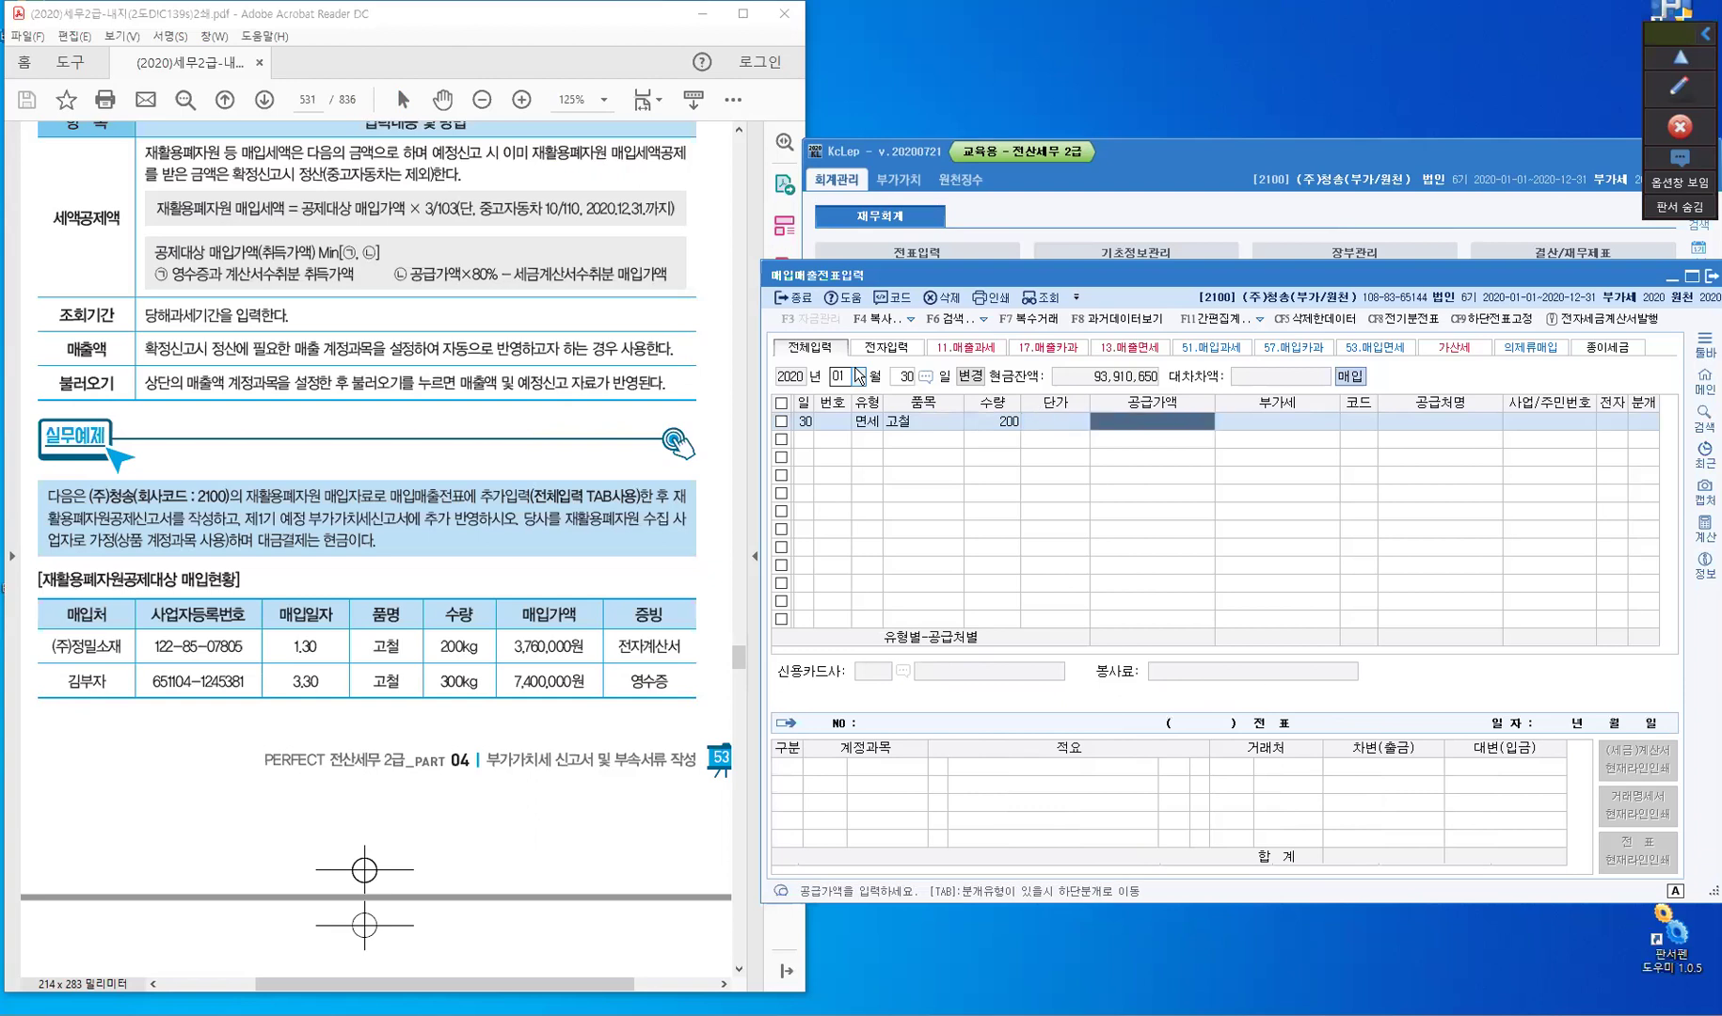
text(3,760,000)
key(Return)
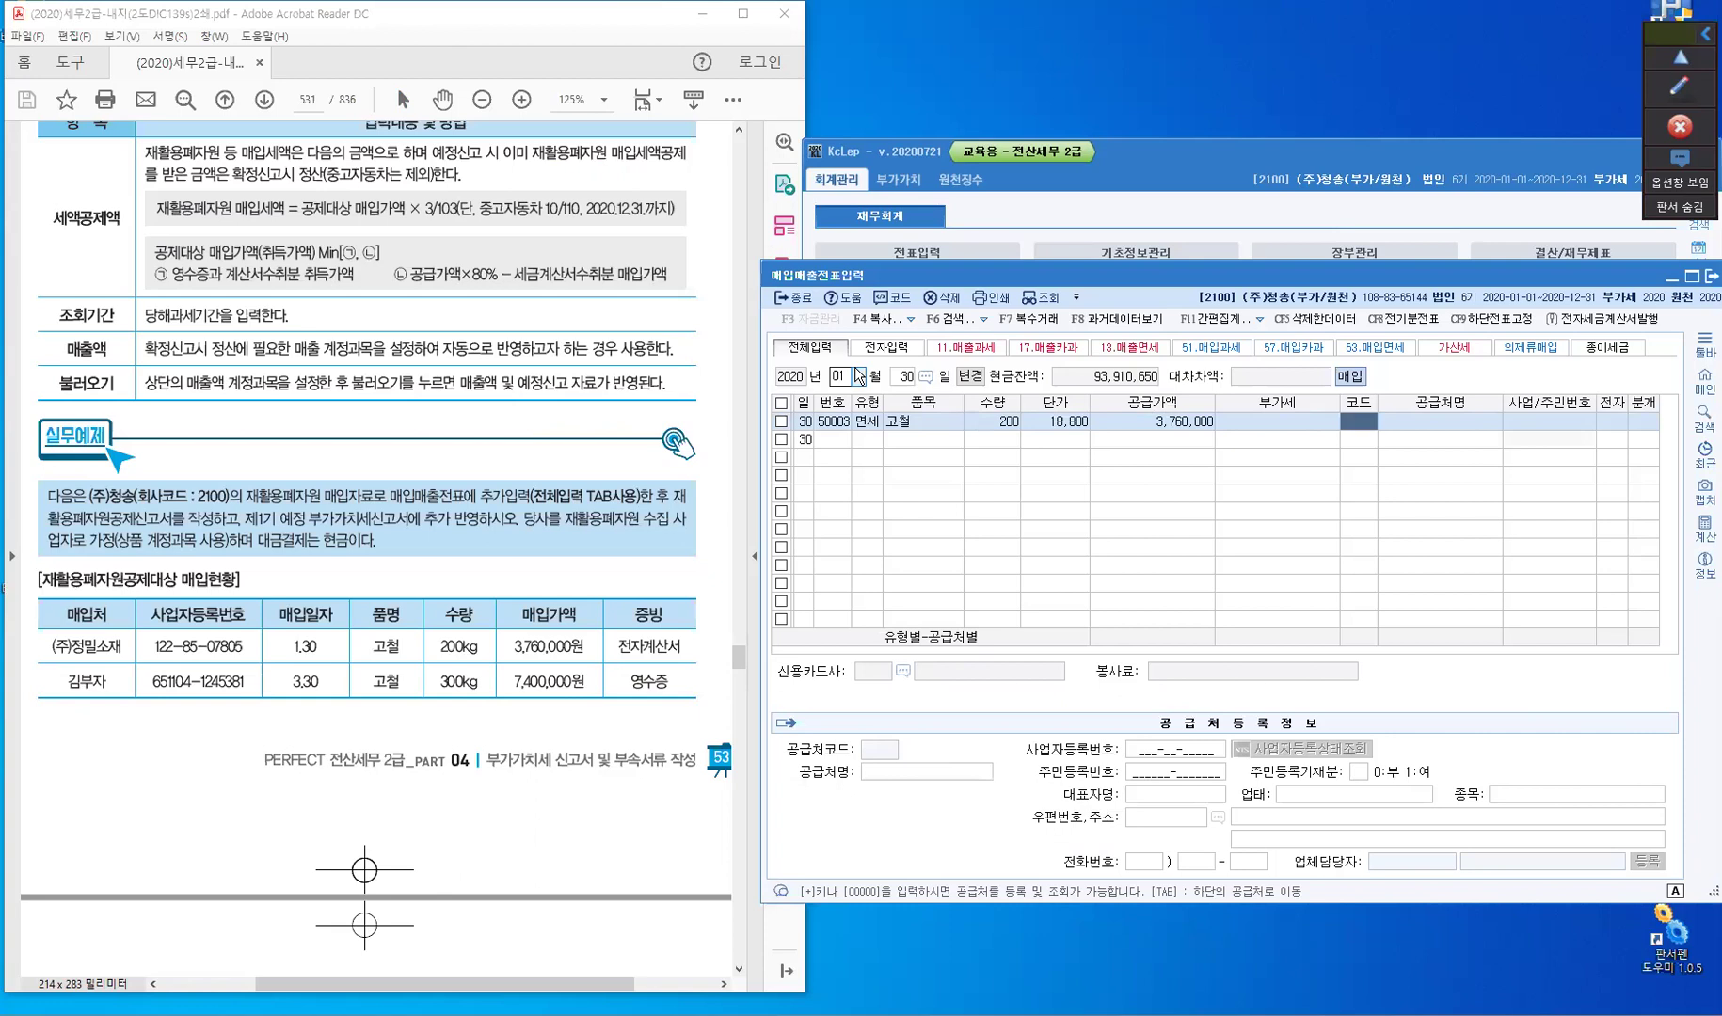
- Look up the supplier by 정밀 and assign (주)정밀소재 to the purchase line
text(정미ㄹ)
key(Return)
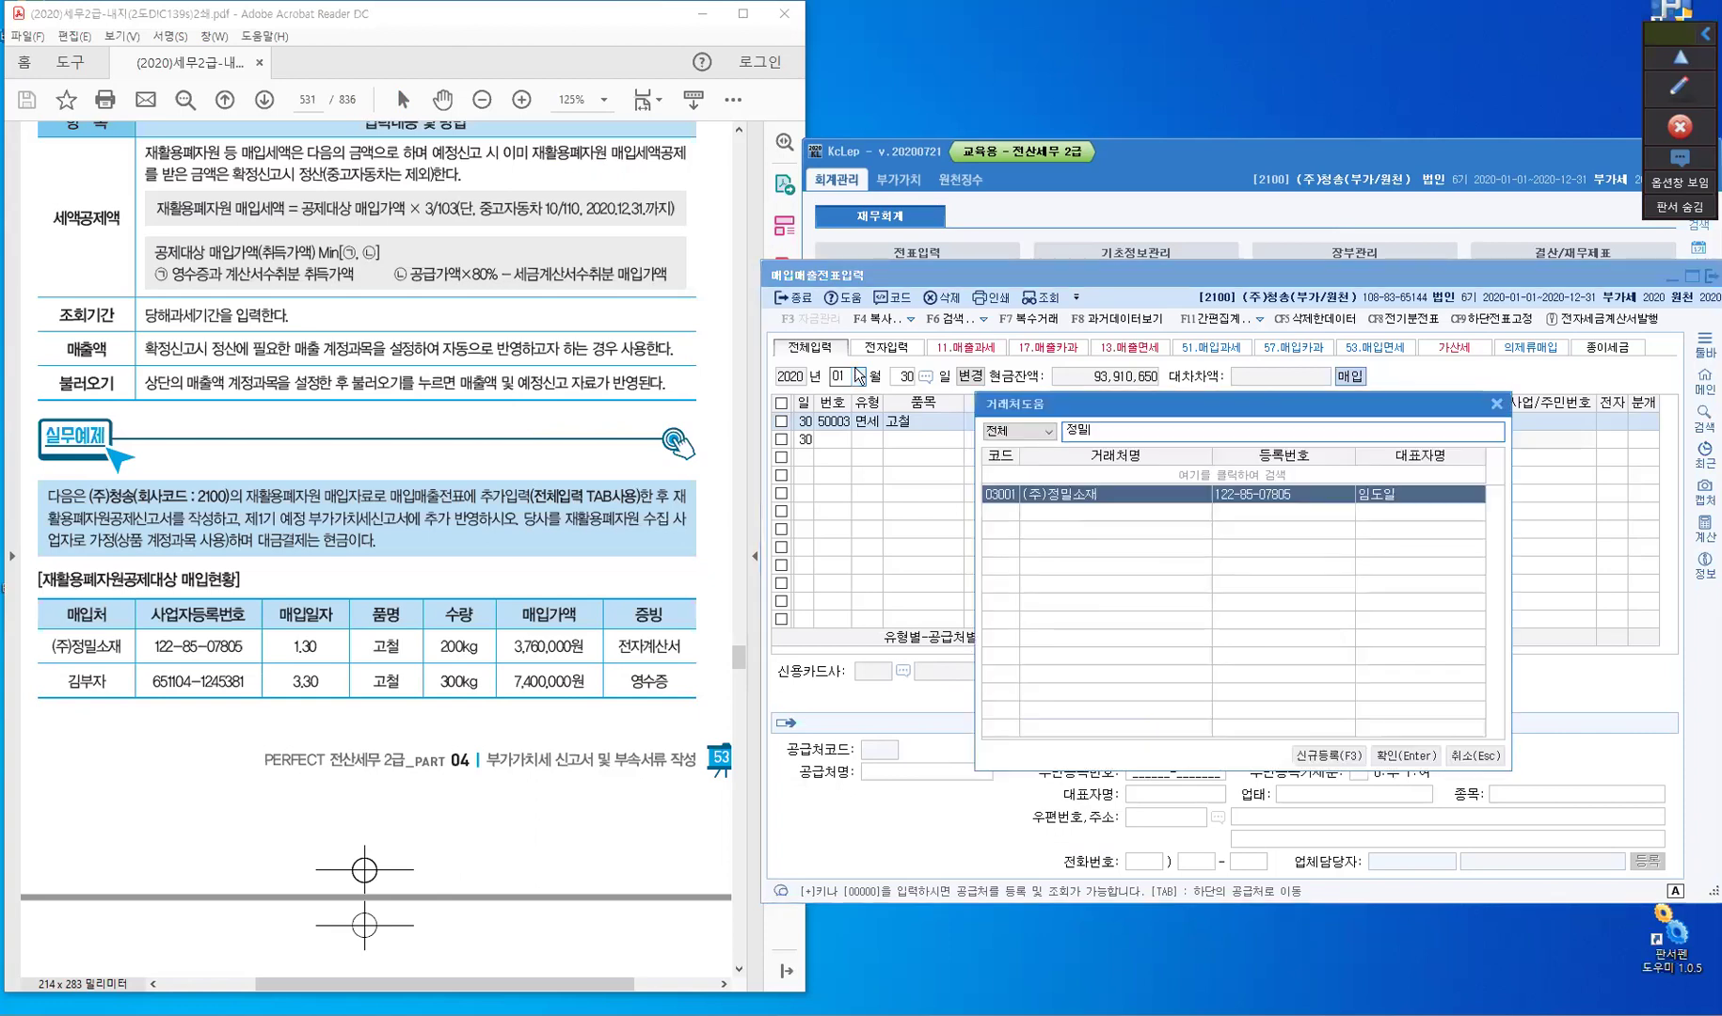
key(Return)
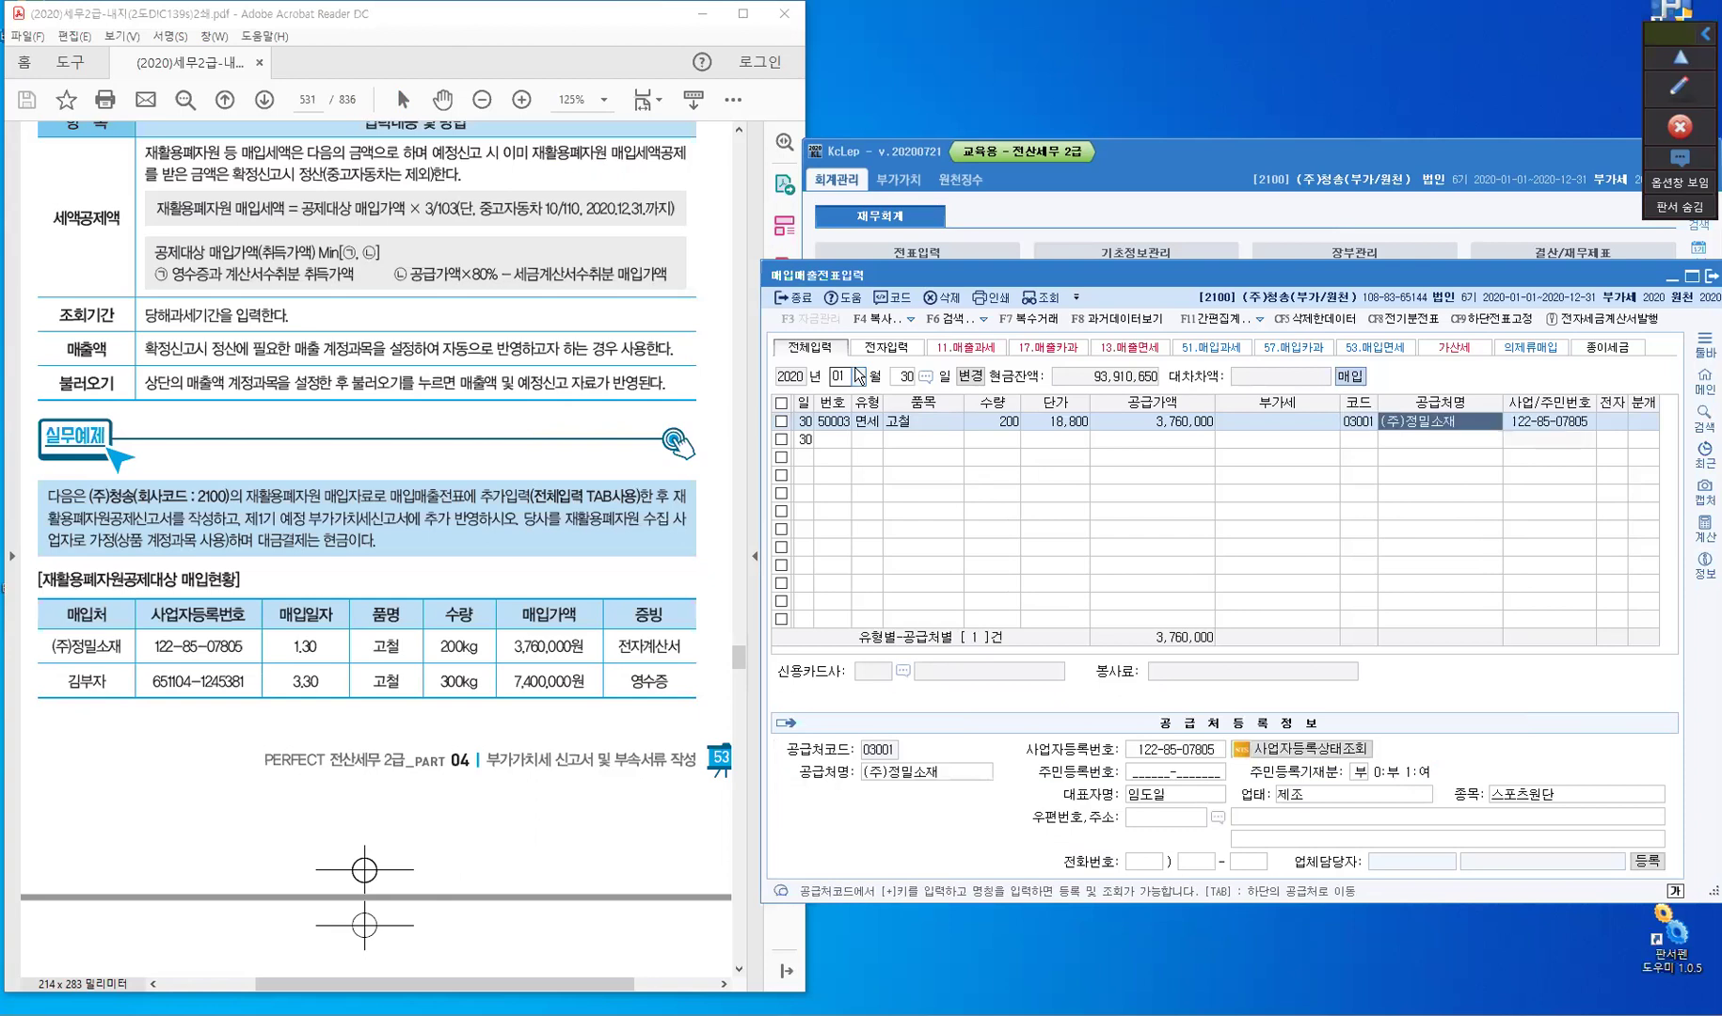
- Mark the January 30 purchase as an electronic invoice (1: 여) and set its journal type to cash (1: 현금)
key(Return)
text(1)
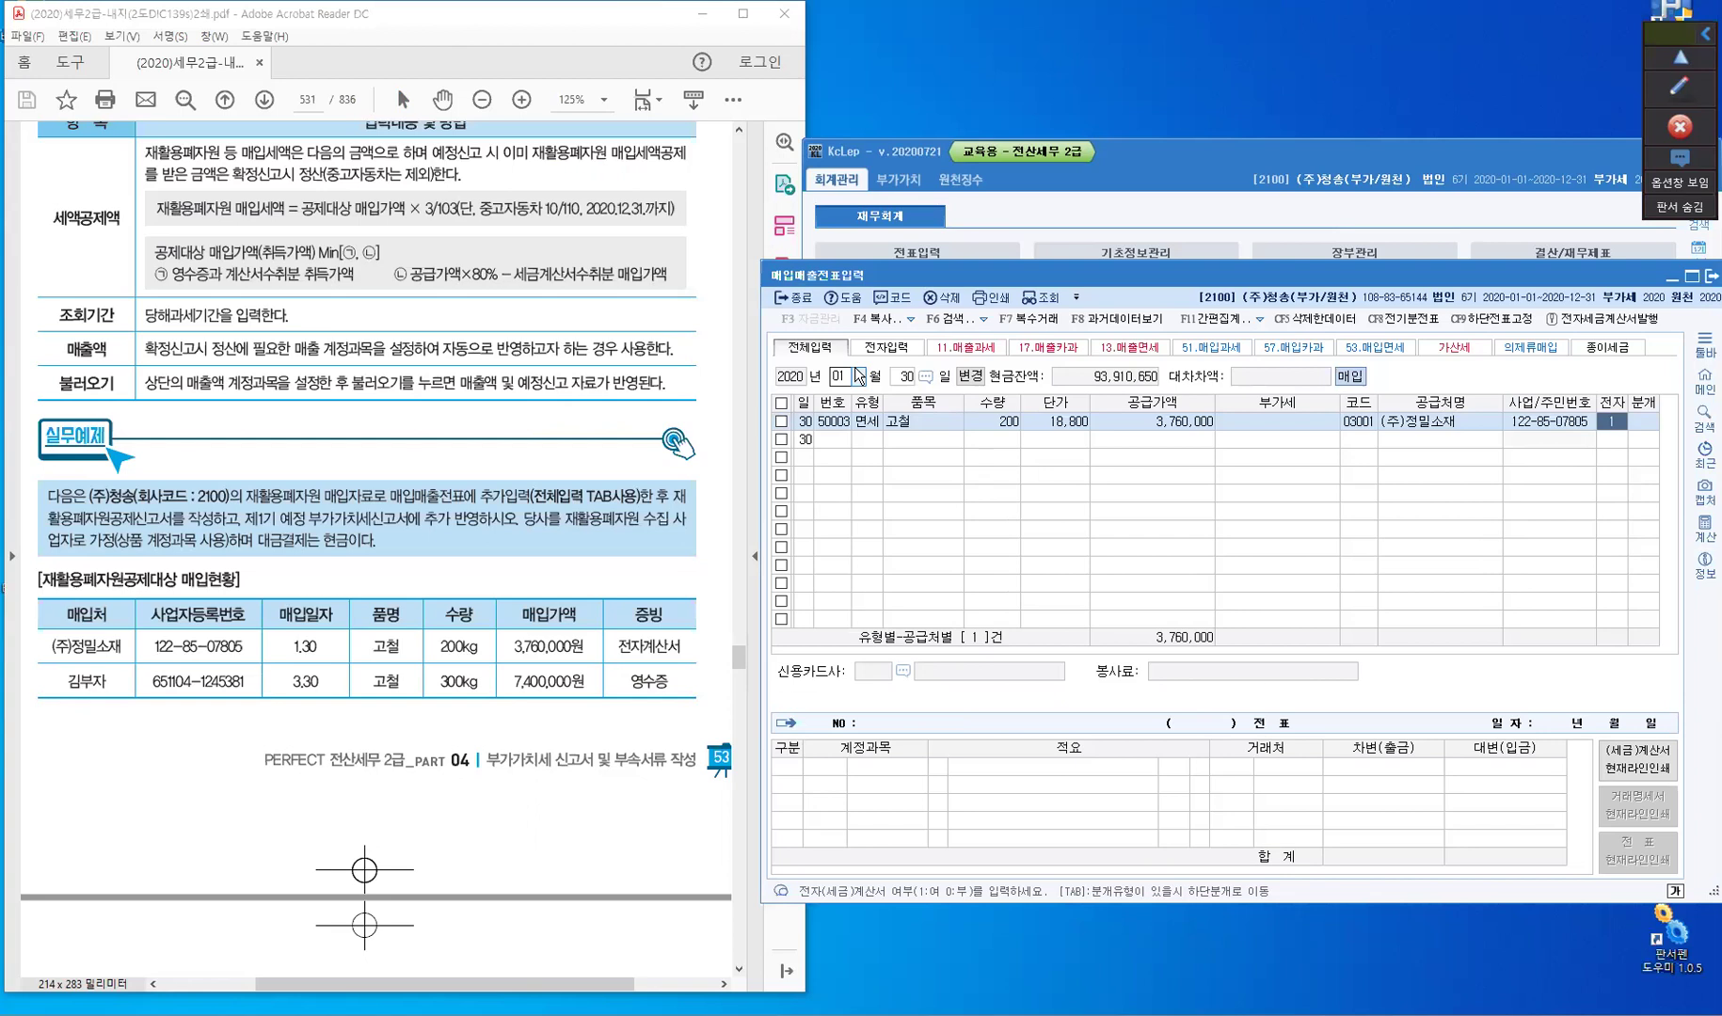
key(Return)
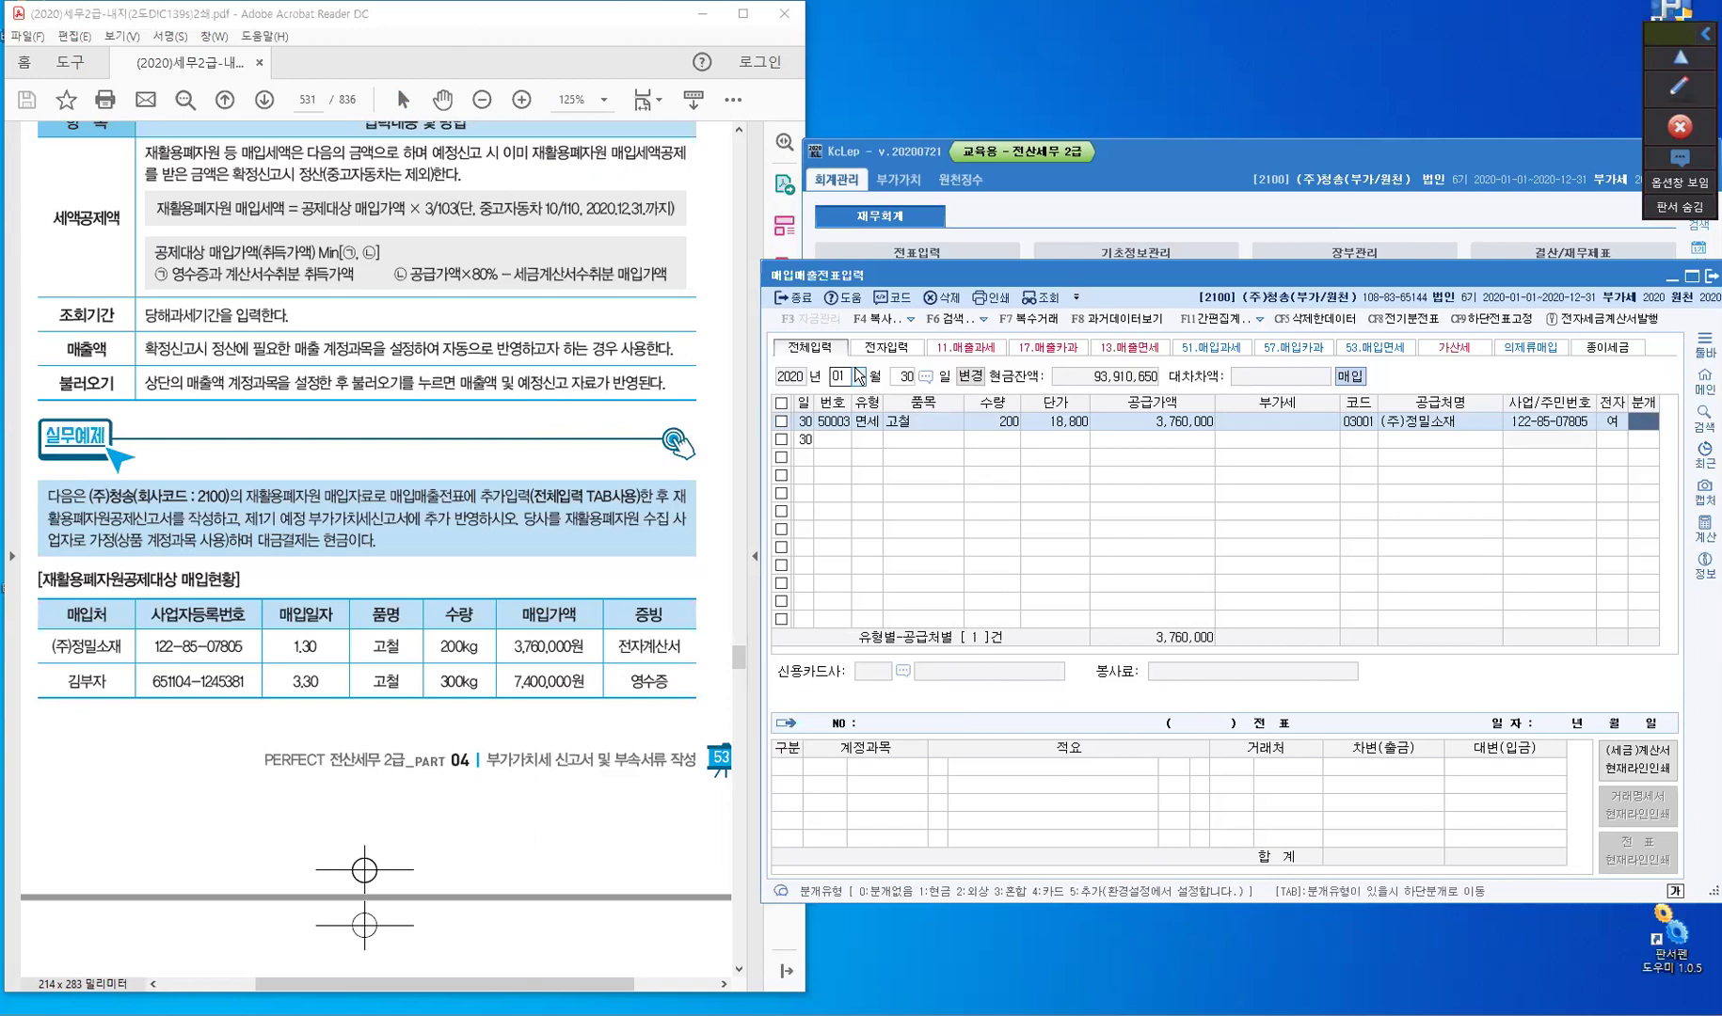
text(1)
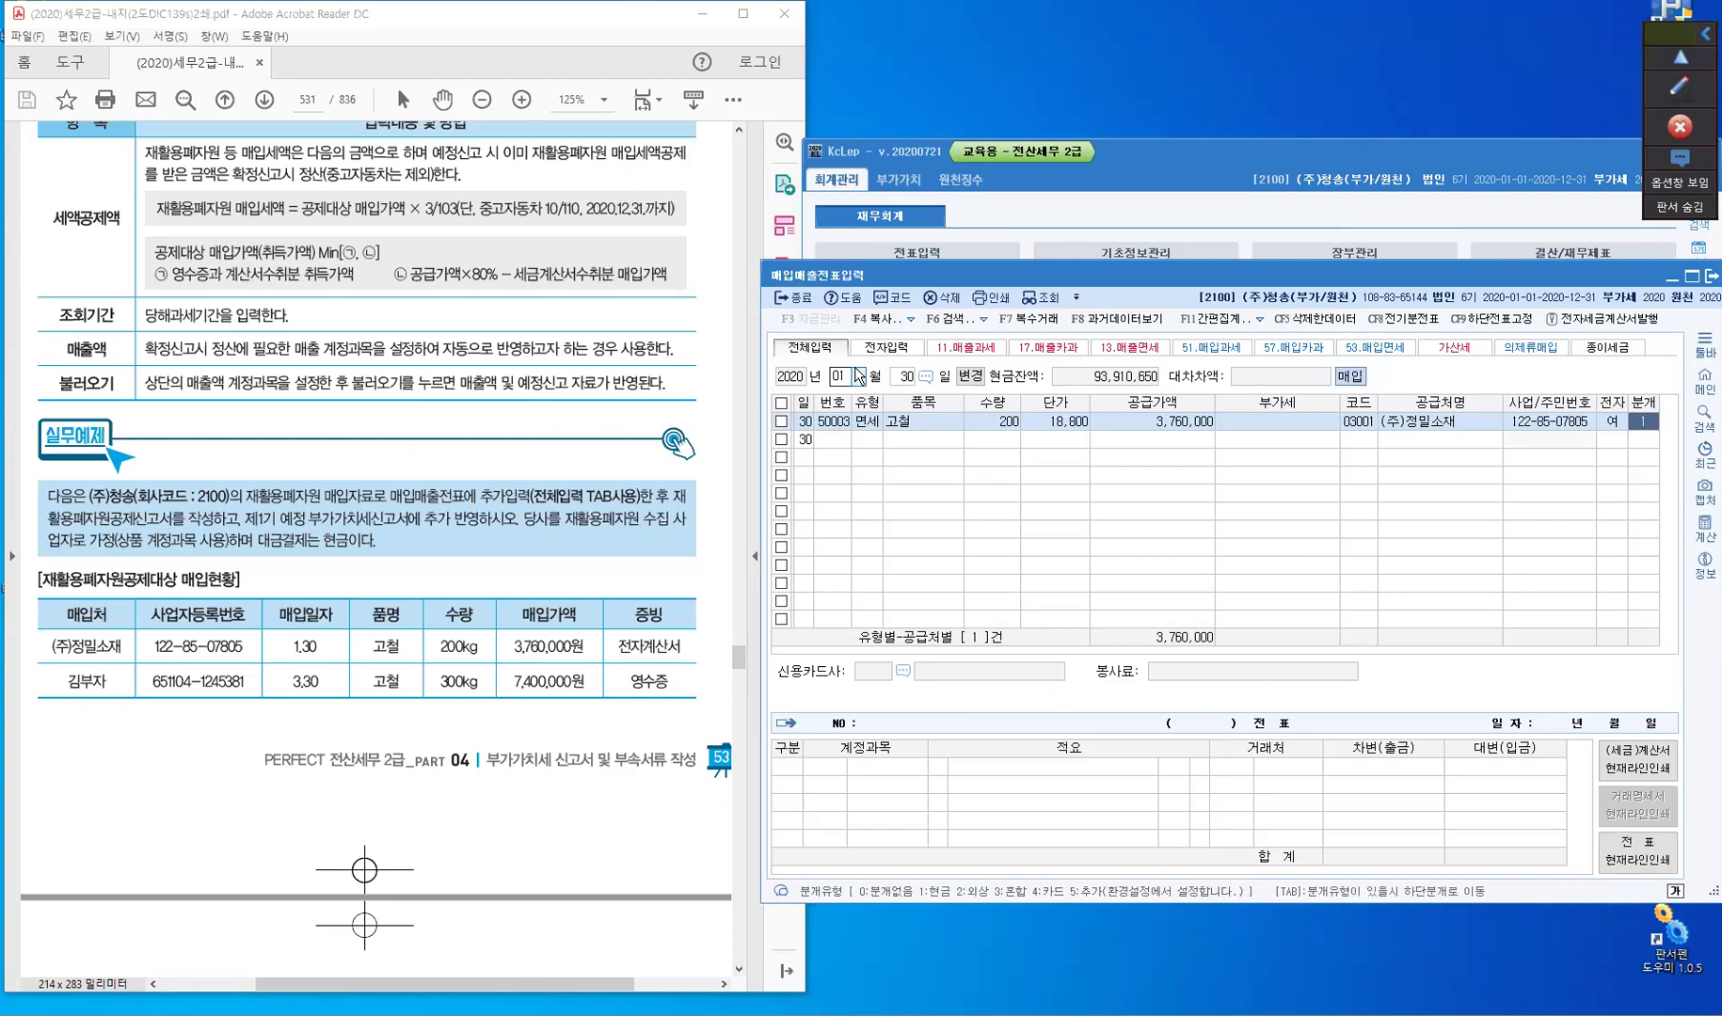
key(Return)
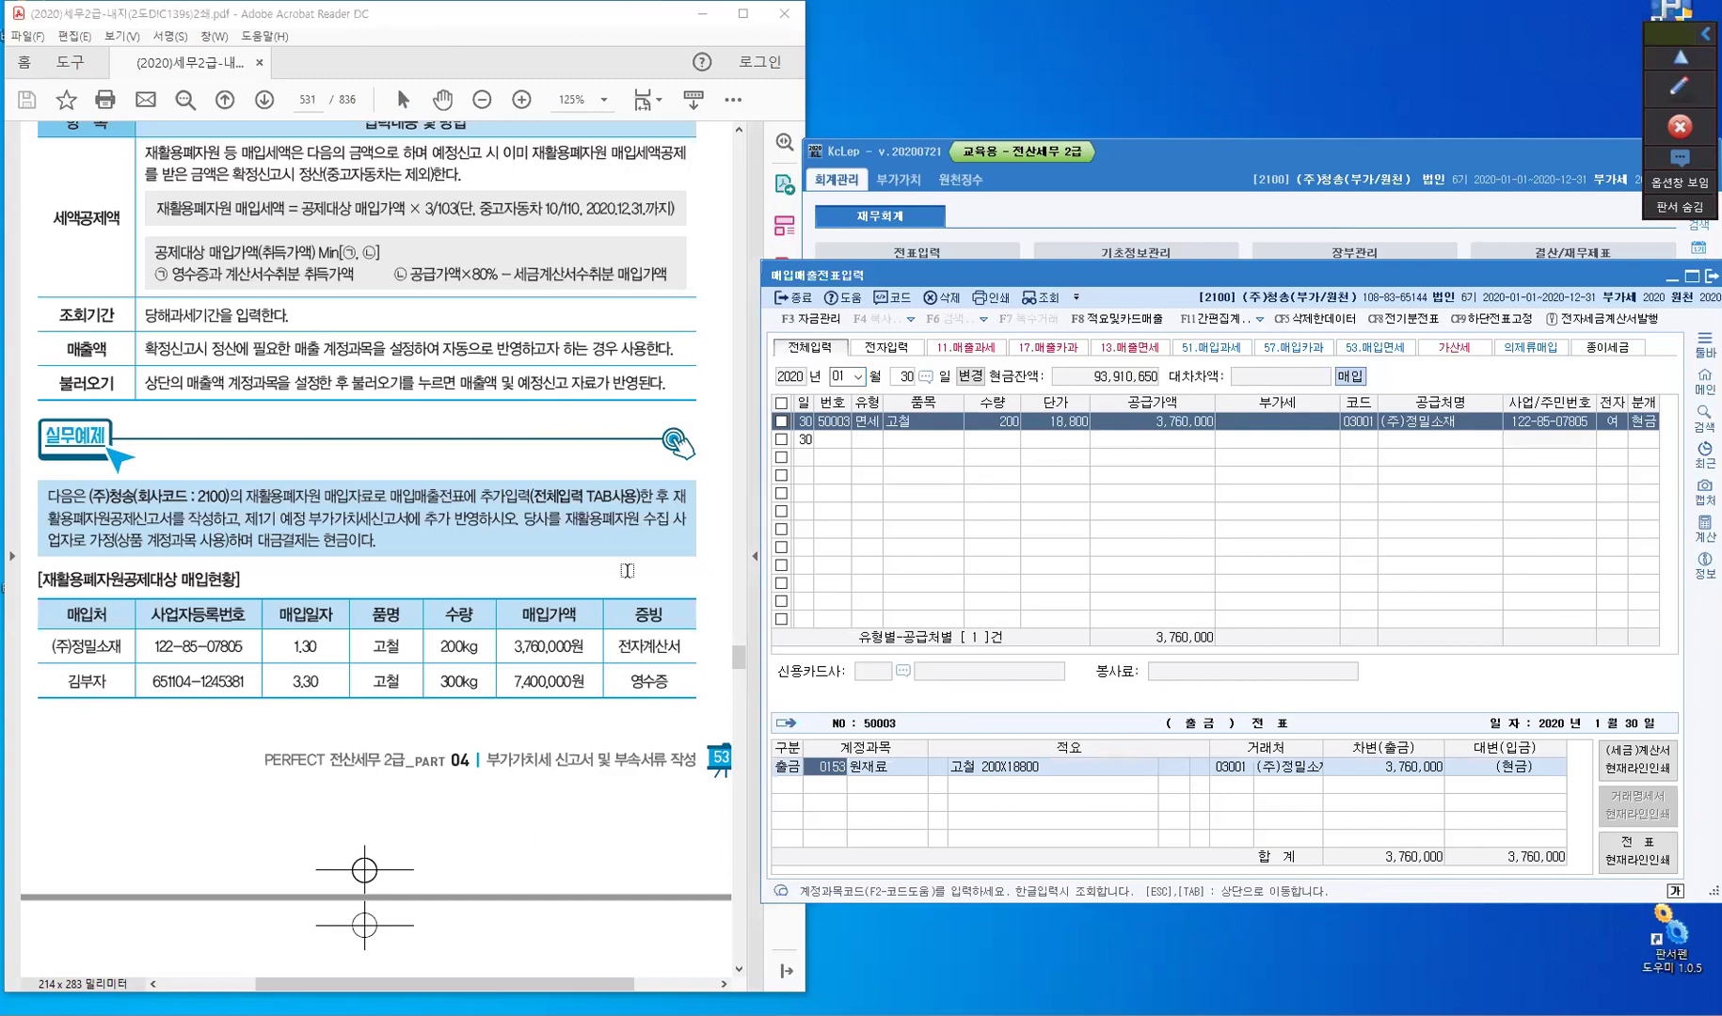
- Highlight the word 상품 in the exercise text of the PDF textbook
click(578, 533)
click(138, 541)
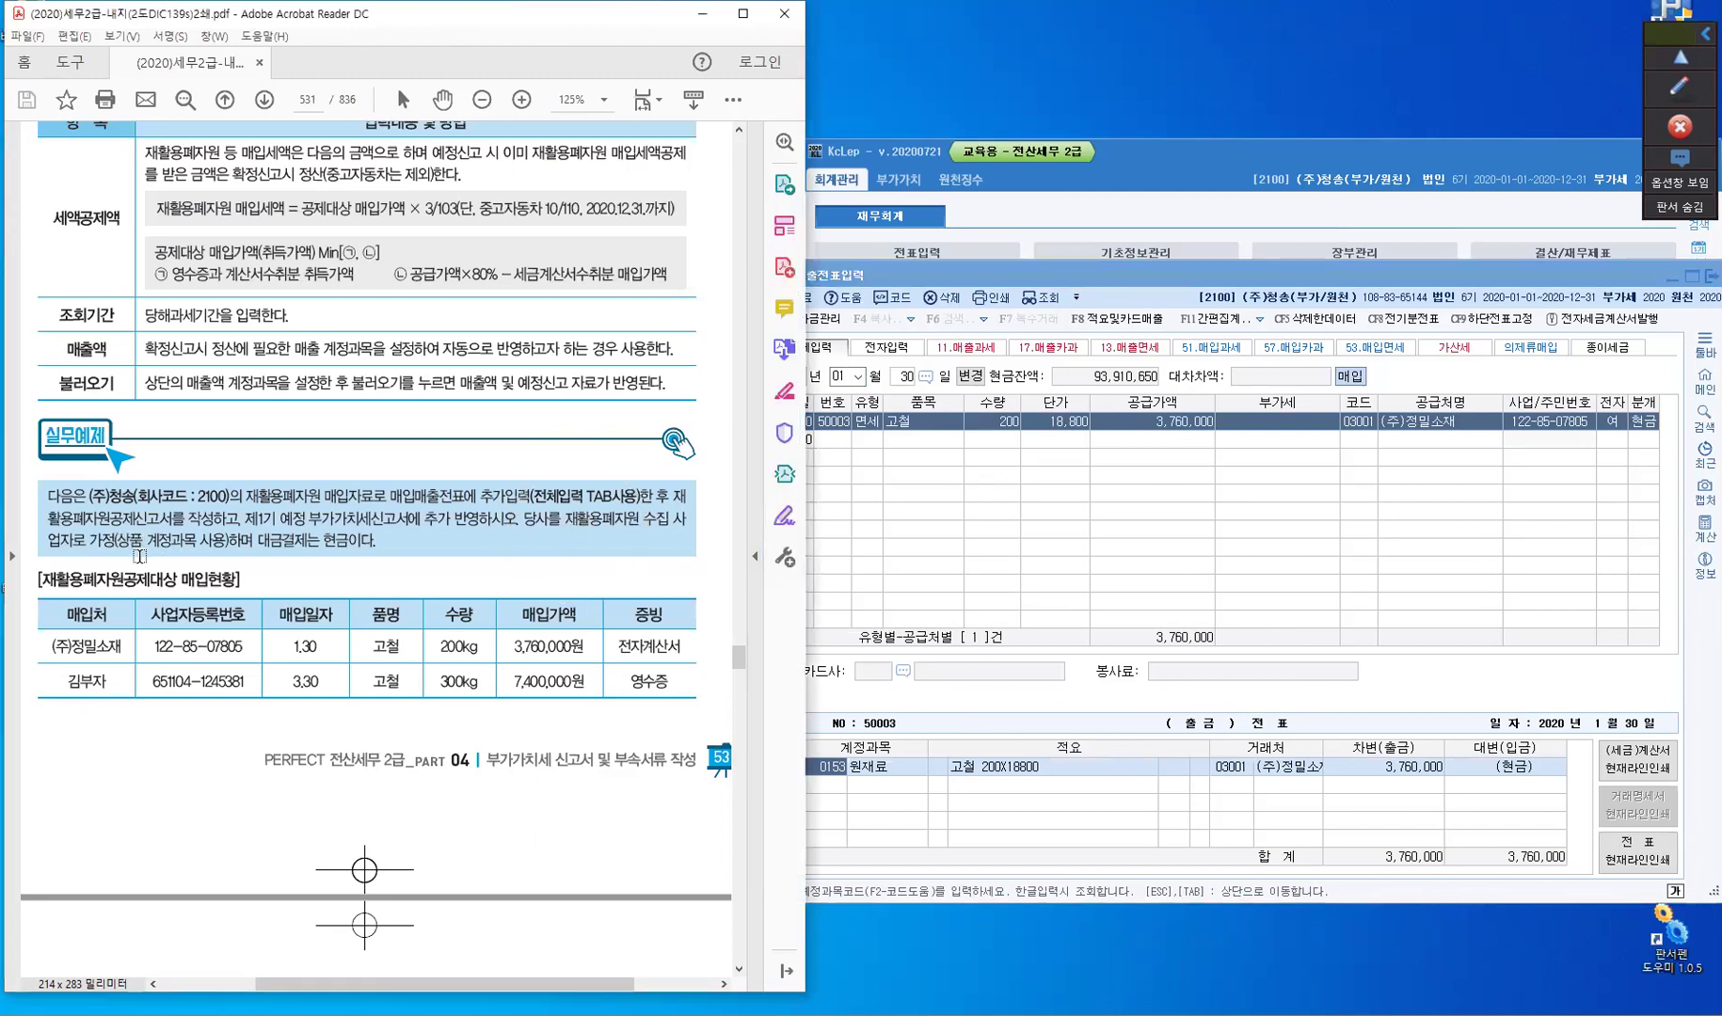
drag(129, 552, 137, 546)
drag(129, 553, 144, 544)
- Change the account in the January 30 journal entry to 146 (상품)
click(851, 781)
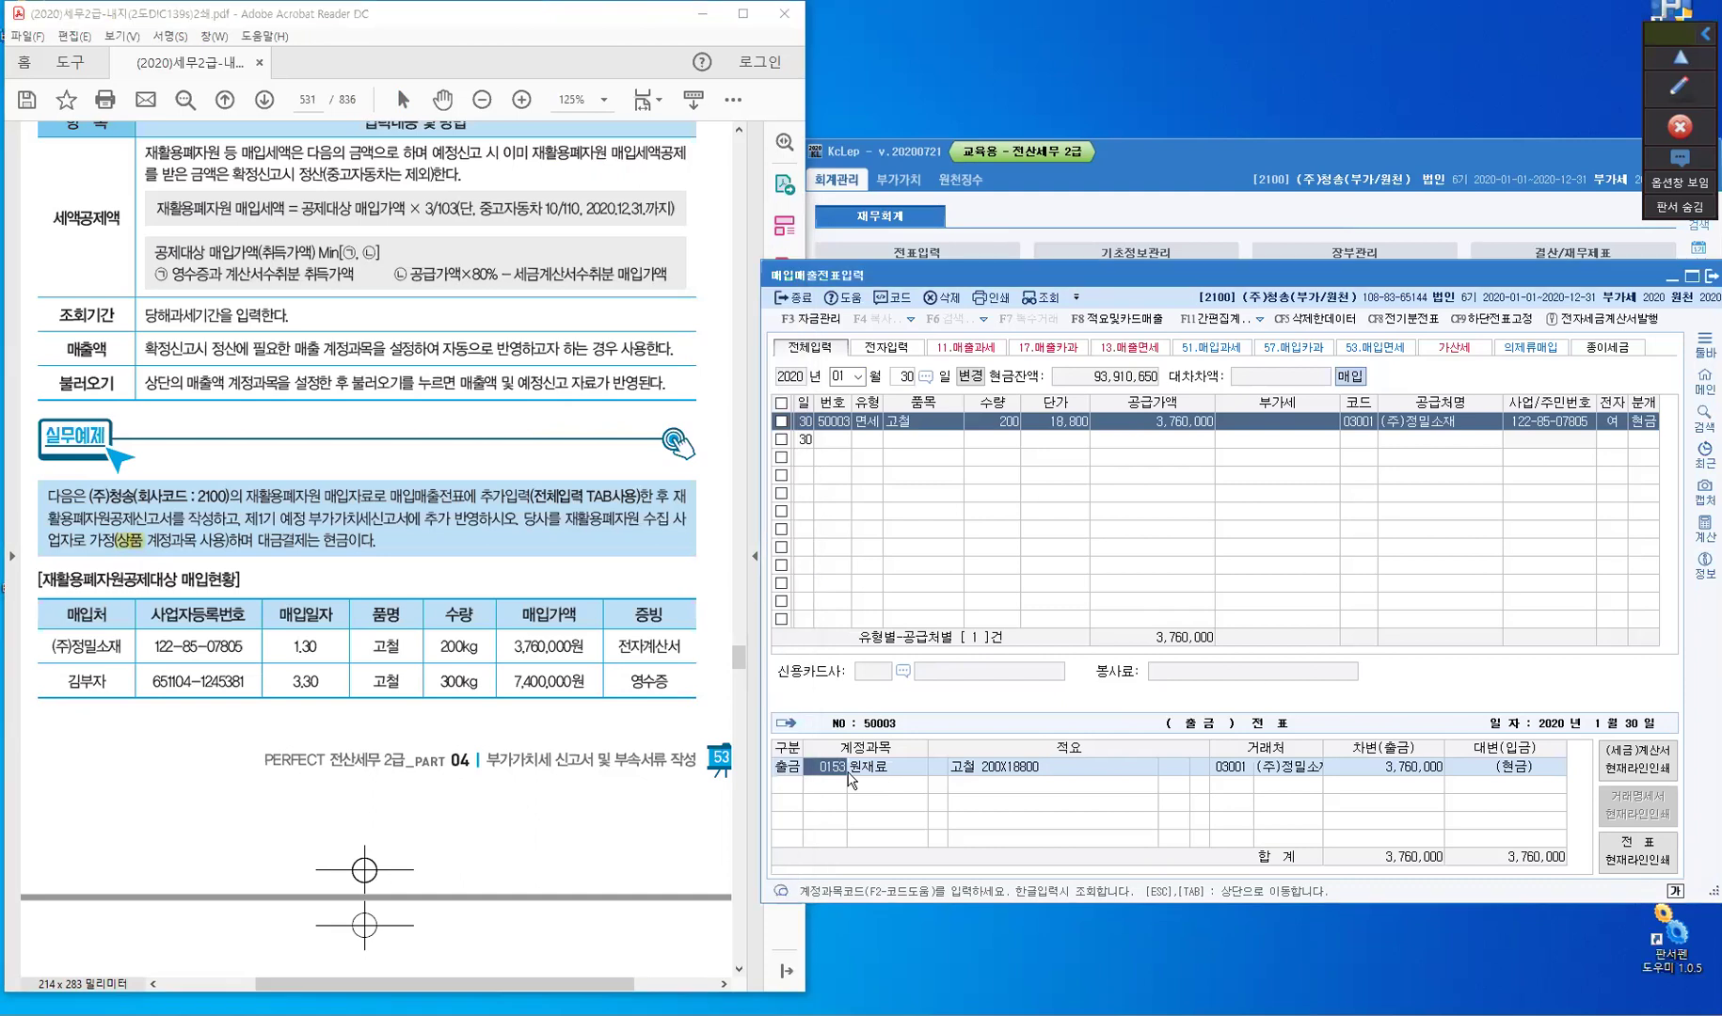
click(826, 772)
text(146)
key(Return)
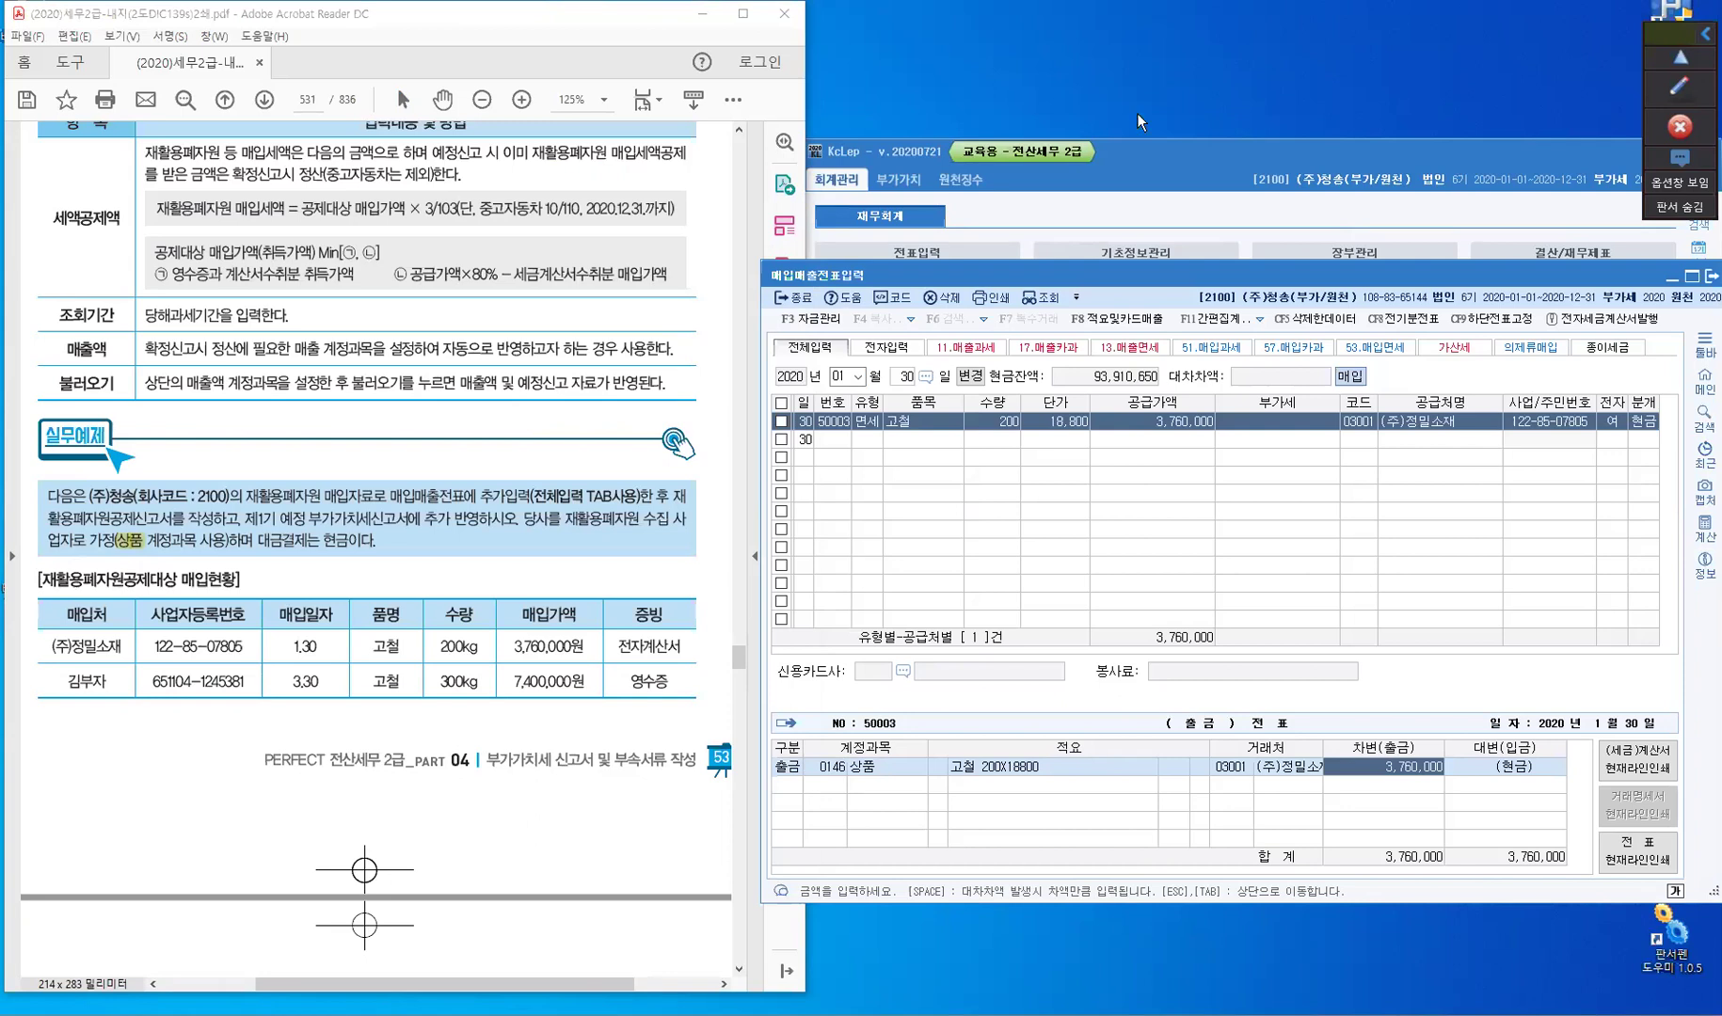
- Set the journal entry's description (적요) to code 7 for the recycled-resource purchase tax credit report and complete the voucher
click(934, 768)
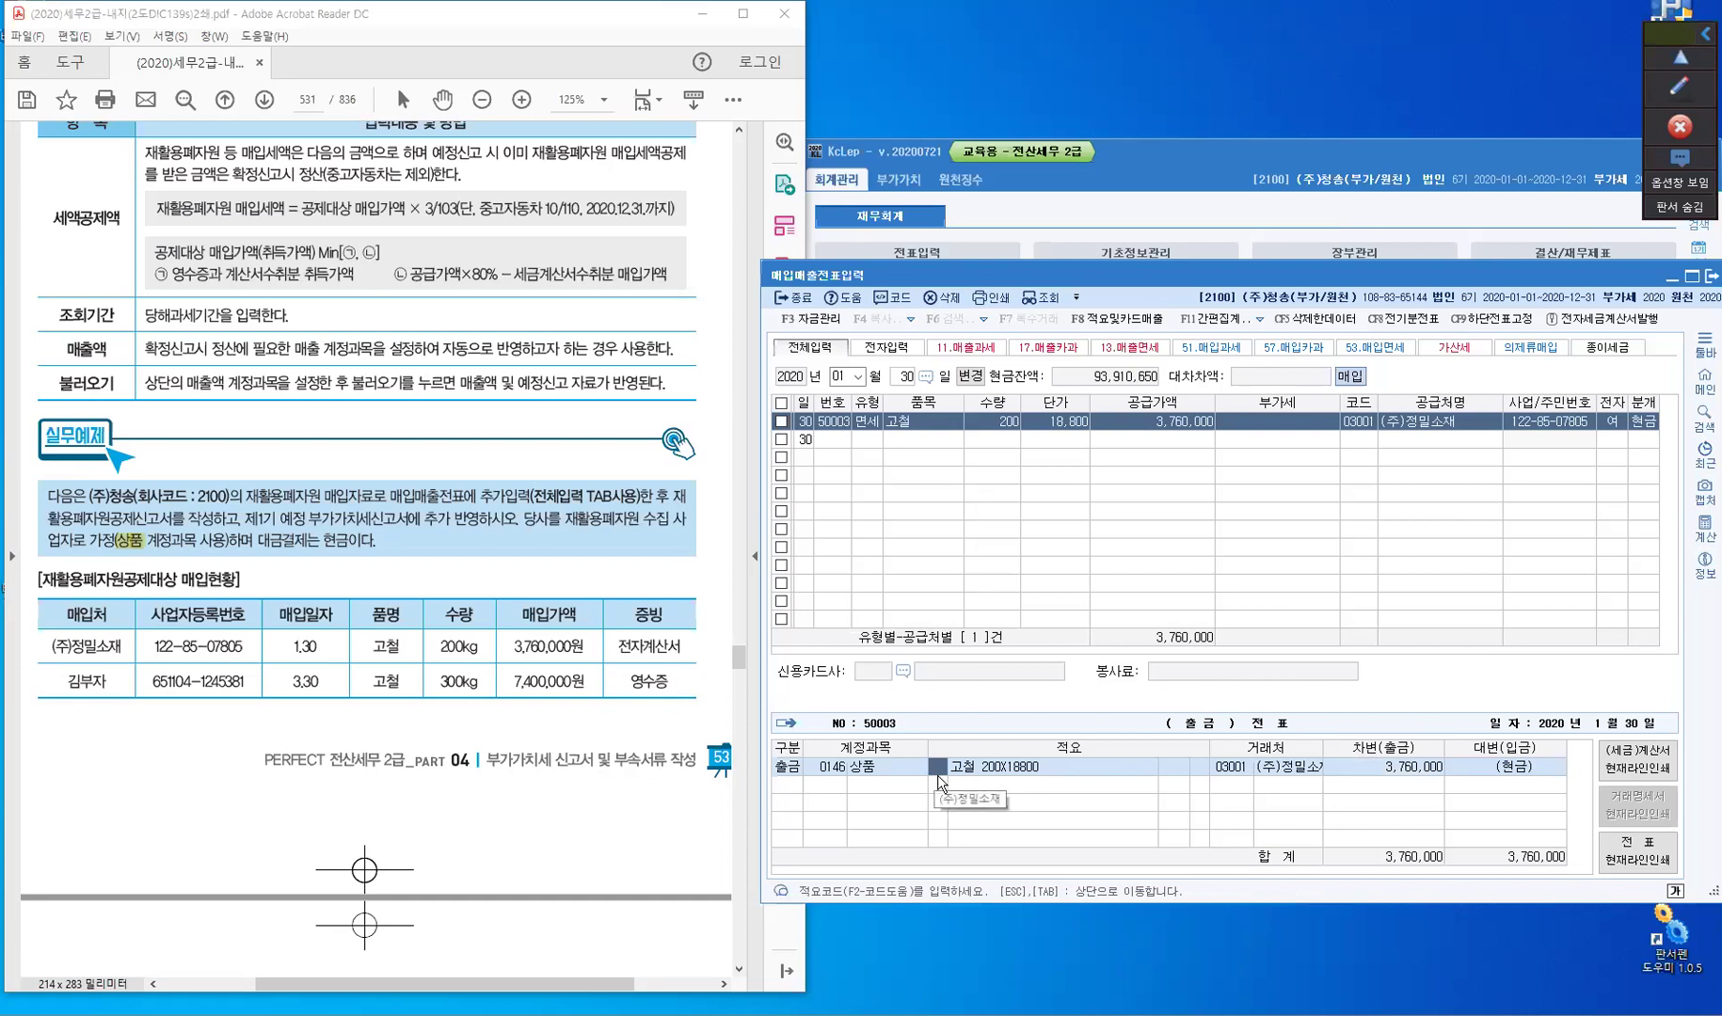
text(7)
key(Return)
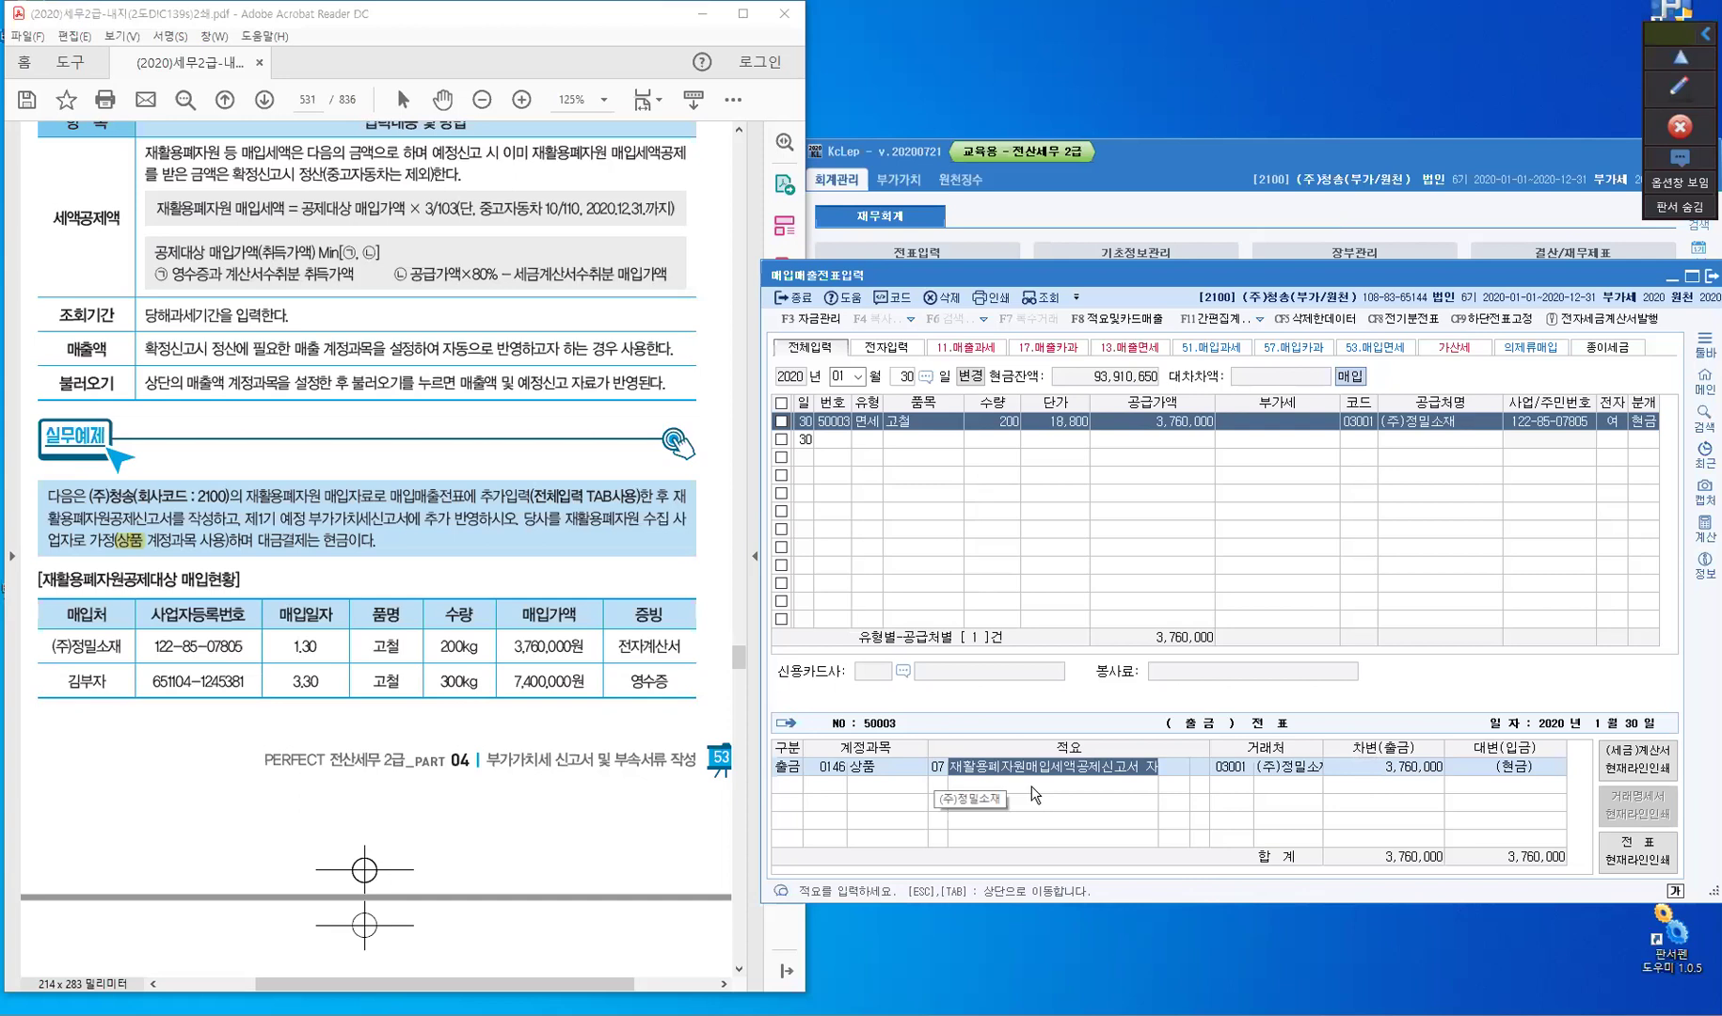
key(Return)
key(Return)
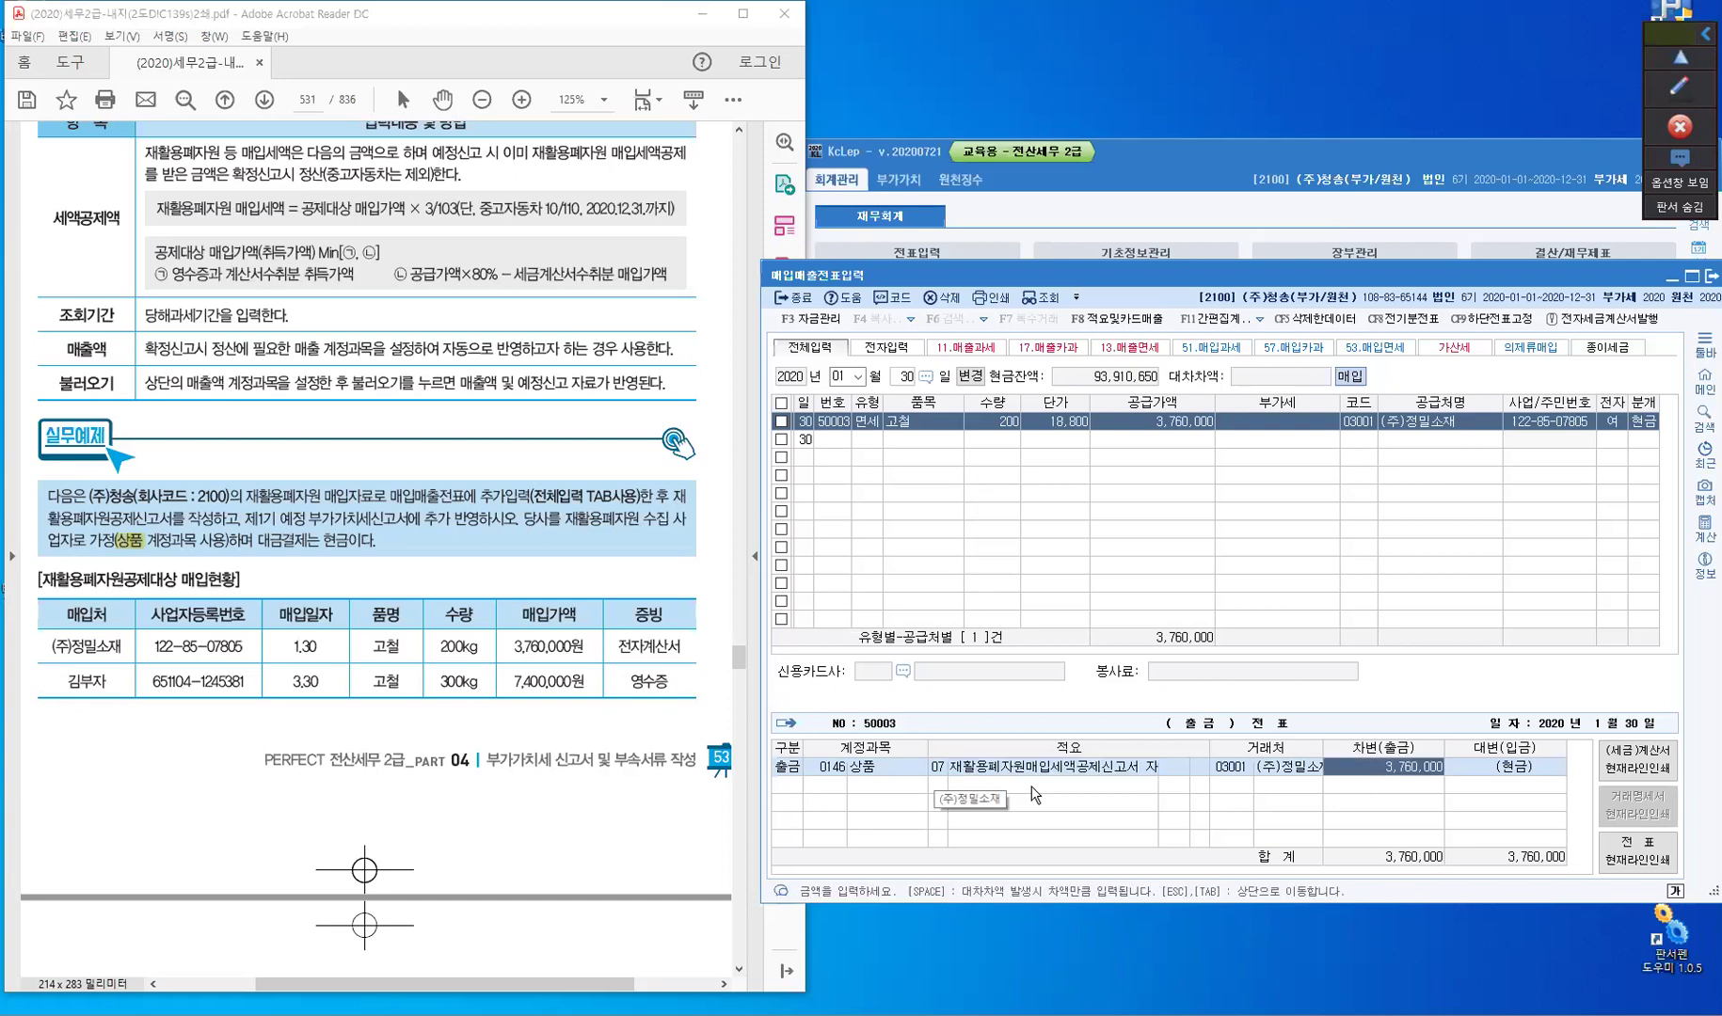
key(Return)
key(shift+Tab)
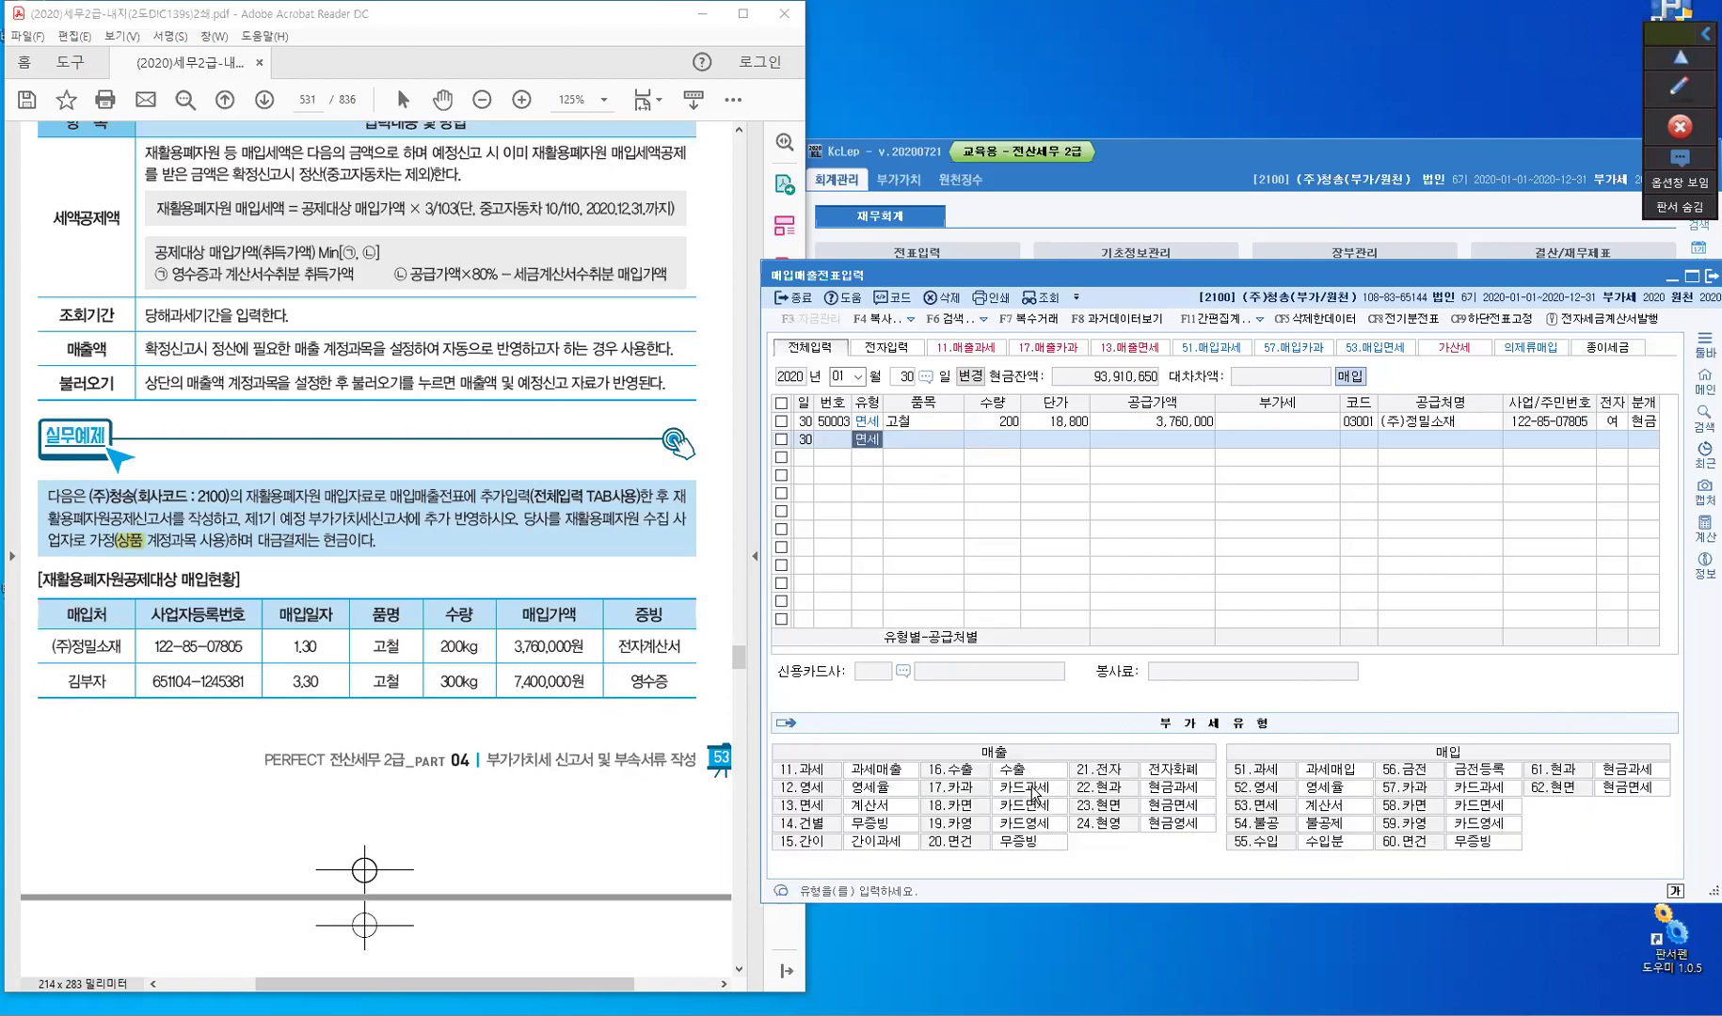
- Switch the voucher entry date to March 30
key(Escape)
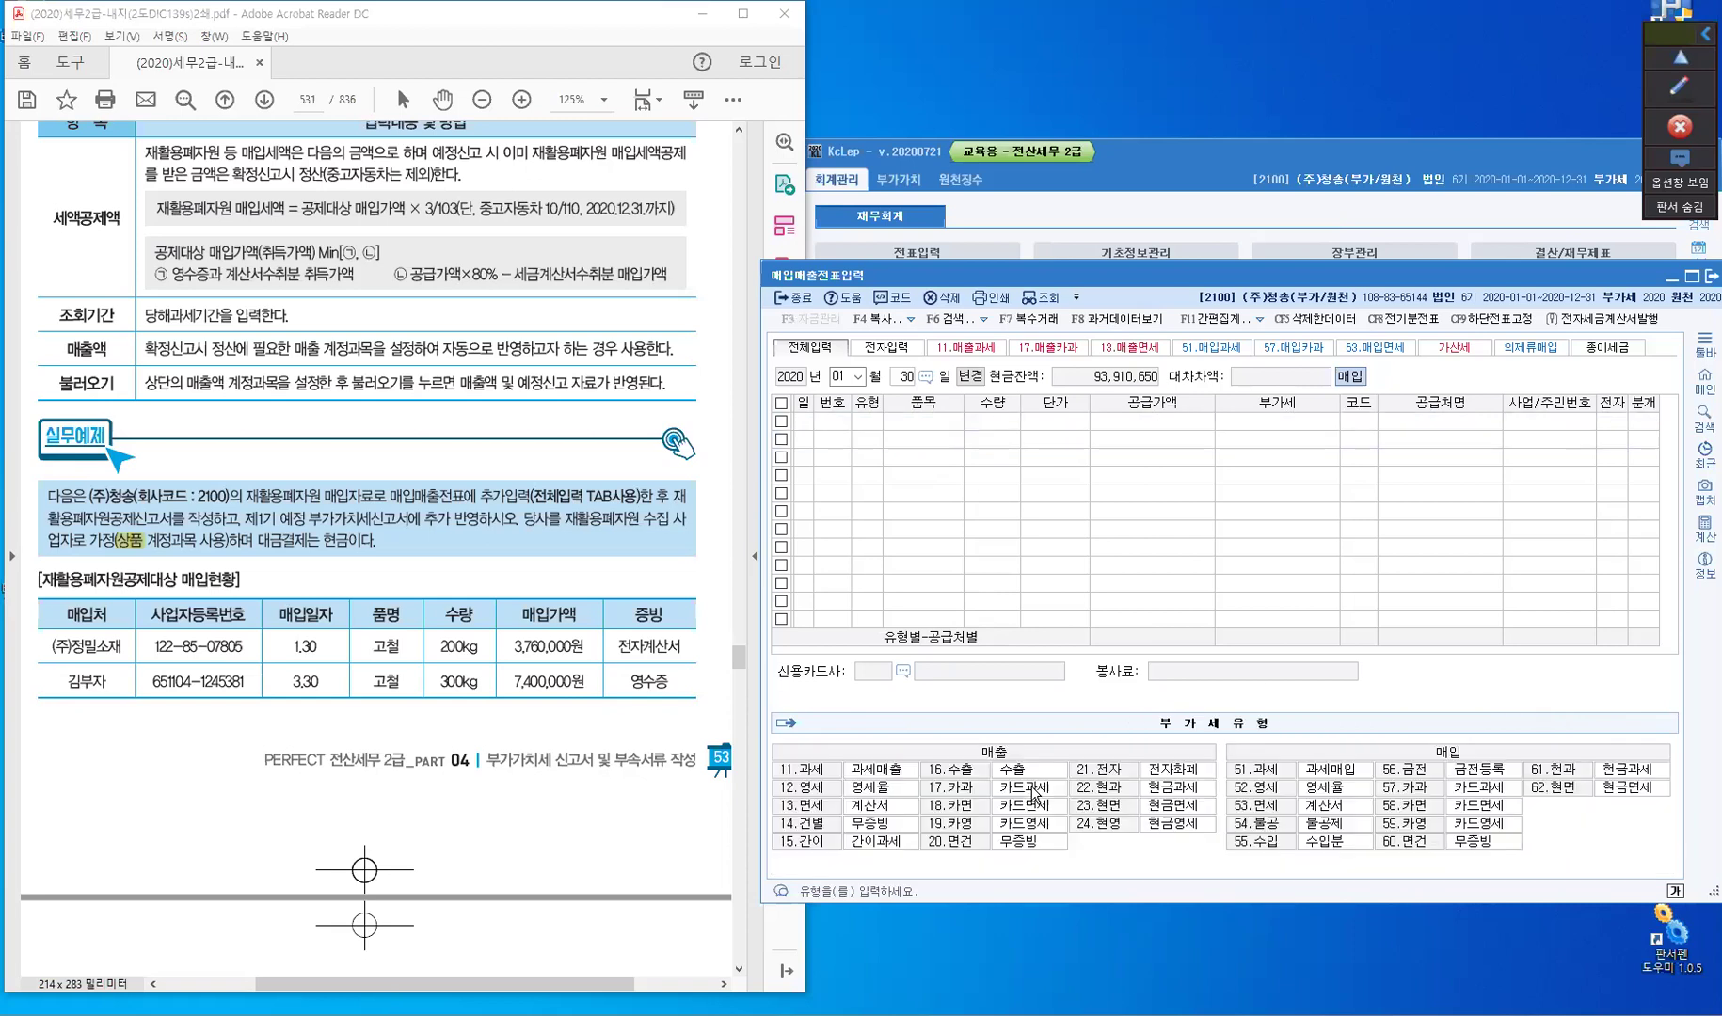
key(Escape)
text(03)
key(Return)
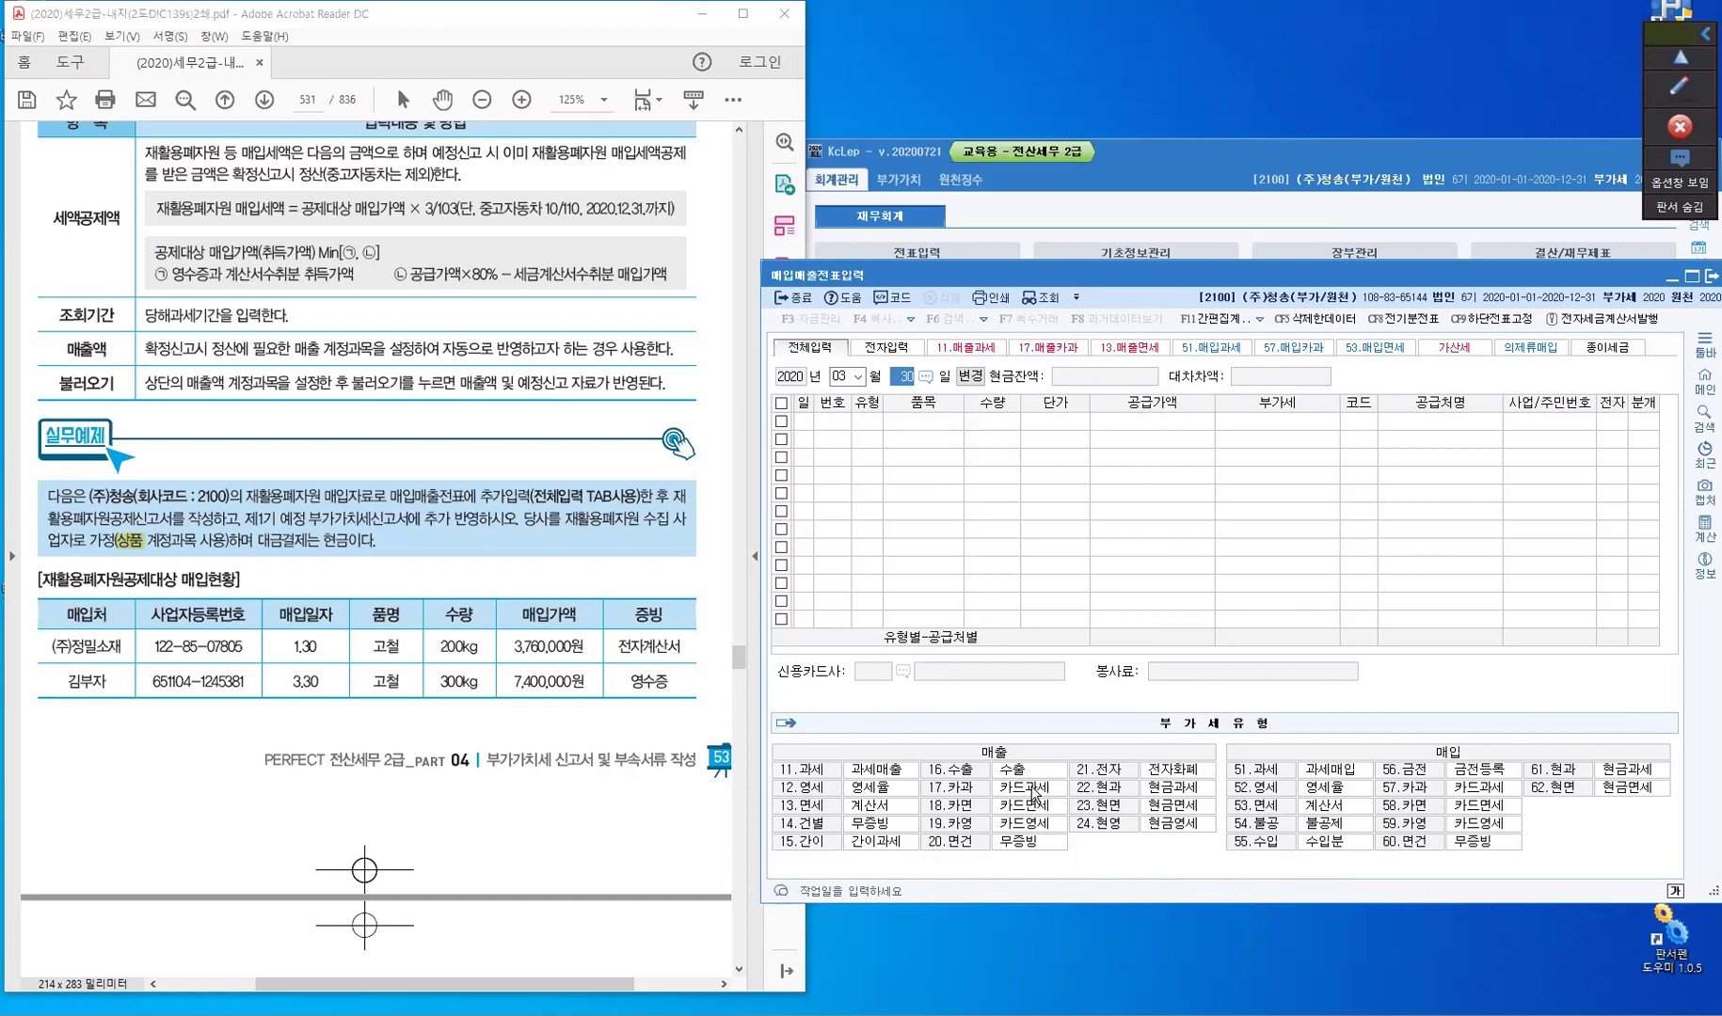
key(Return)
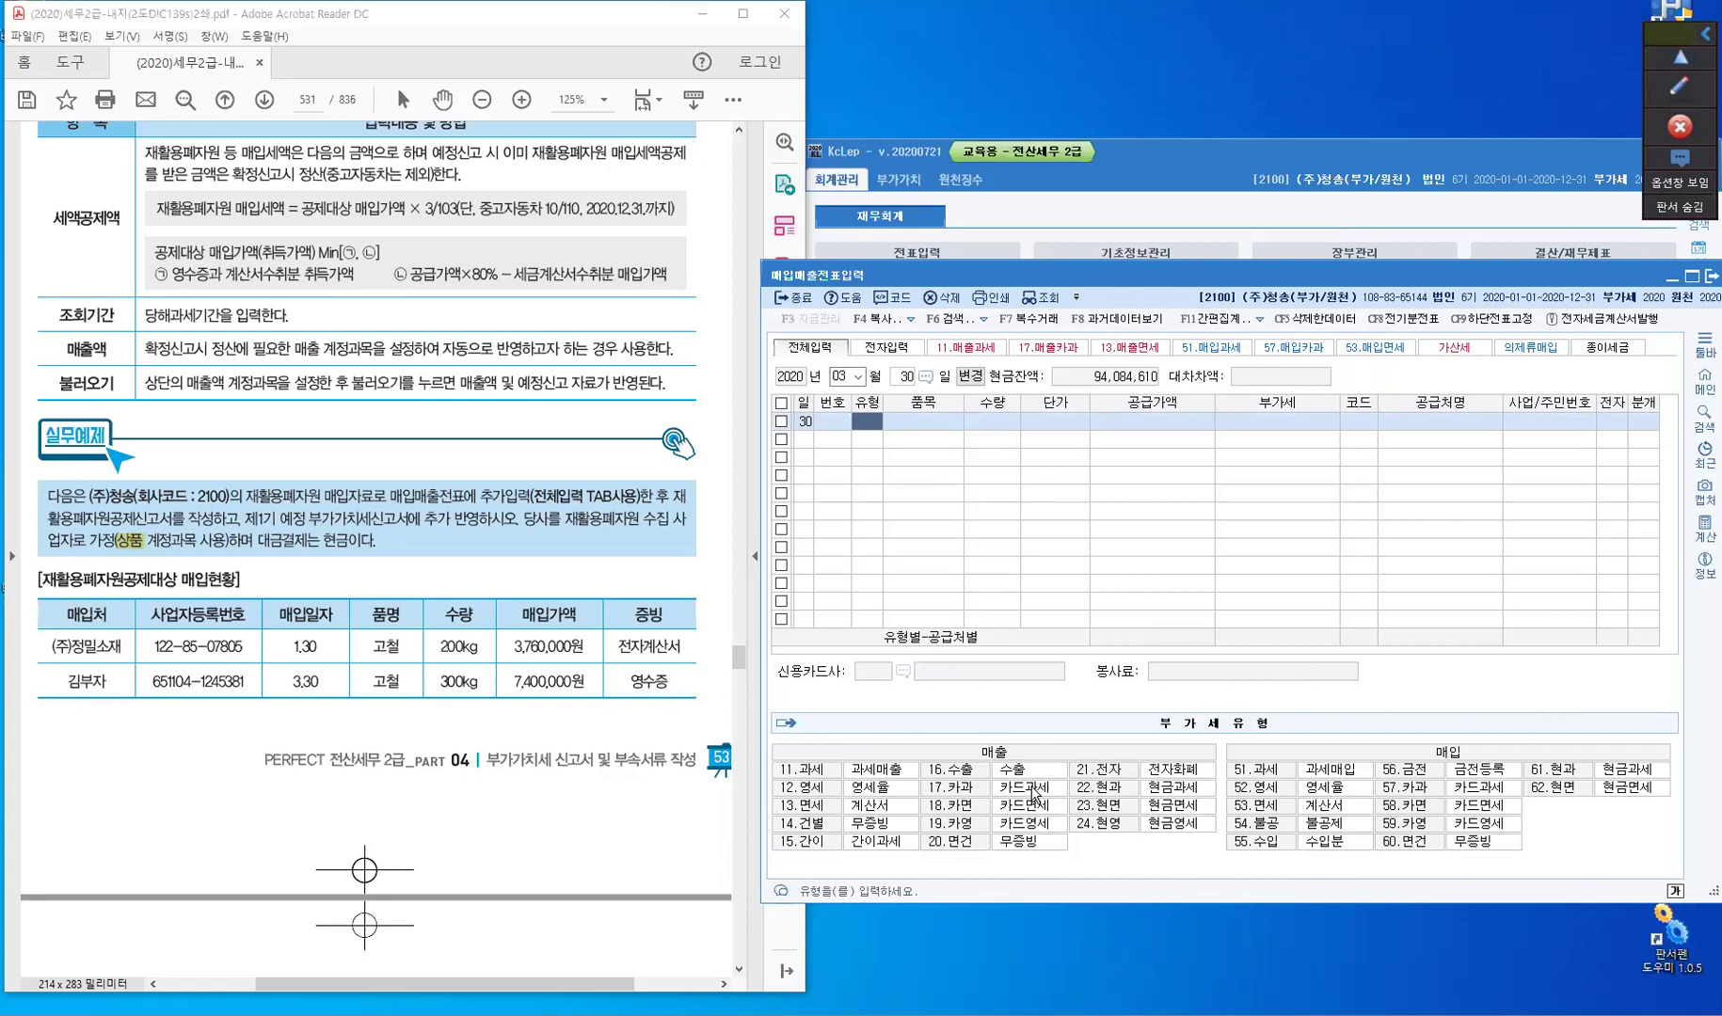
- Assign tax type 60 (면건) to the March 30 line and enter 고철 as its item
text(60)
key(Return)
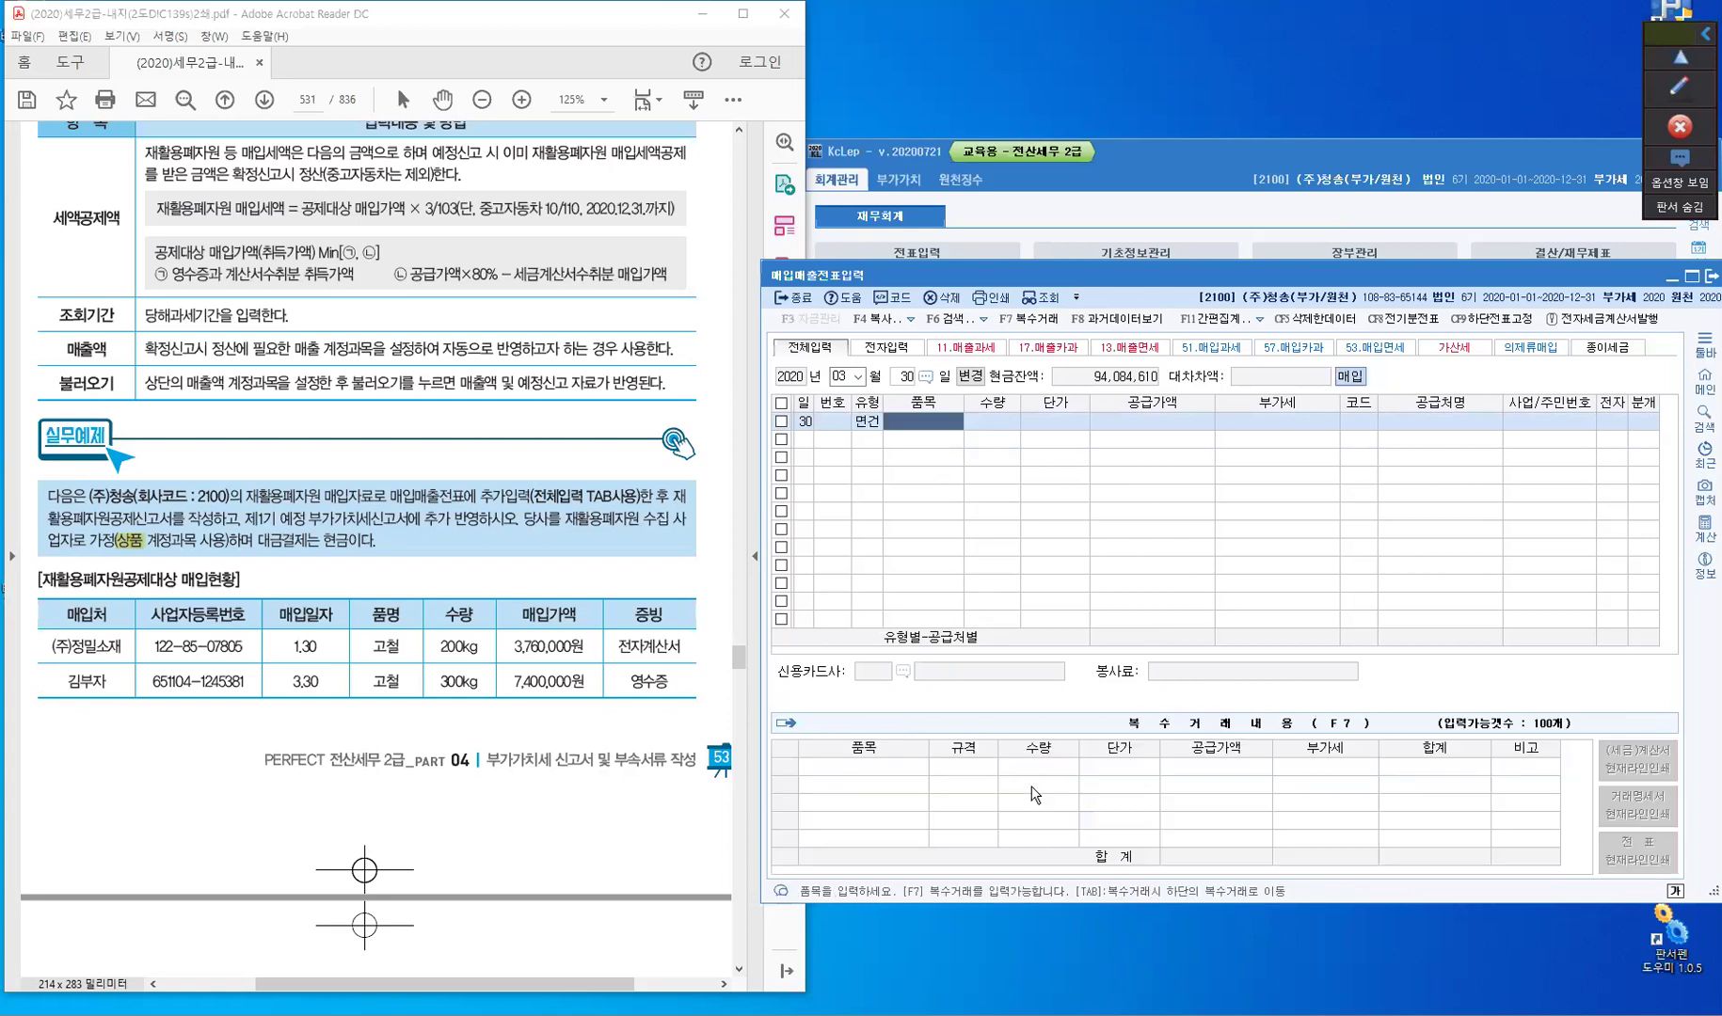
text(고철)
key(Return)
key(Return)
key(Left)
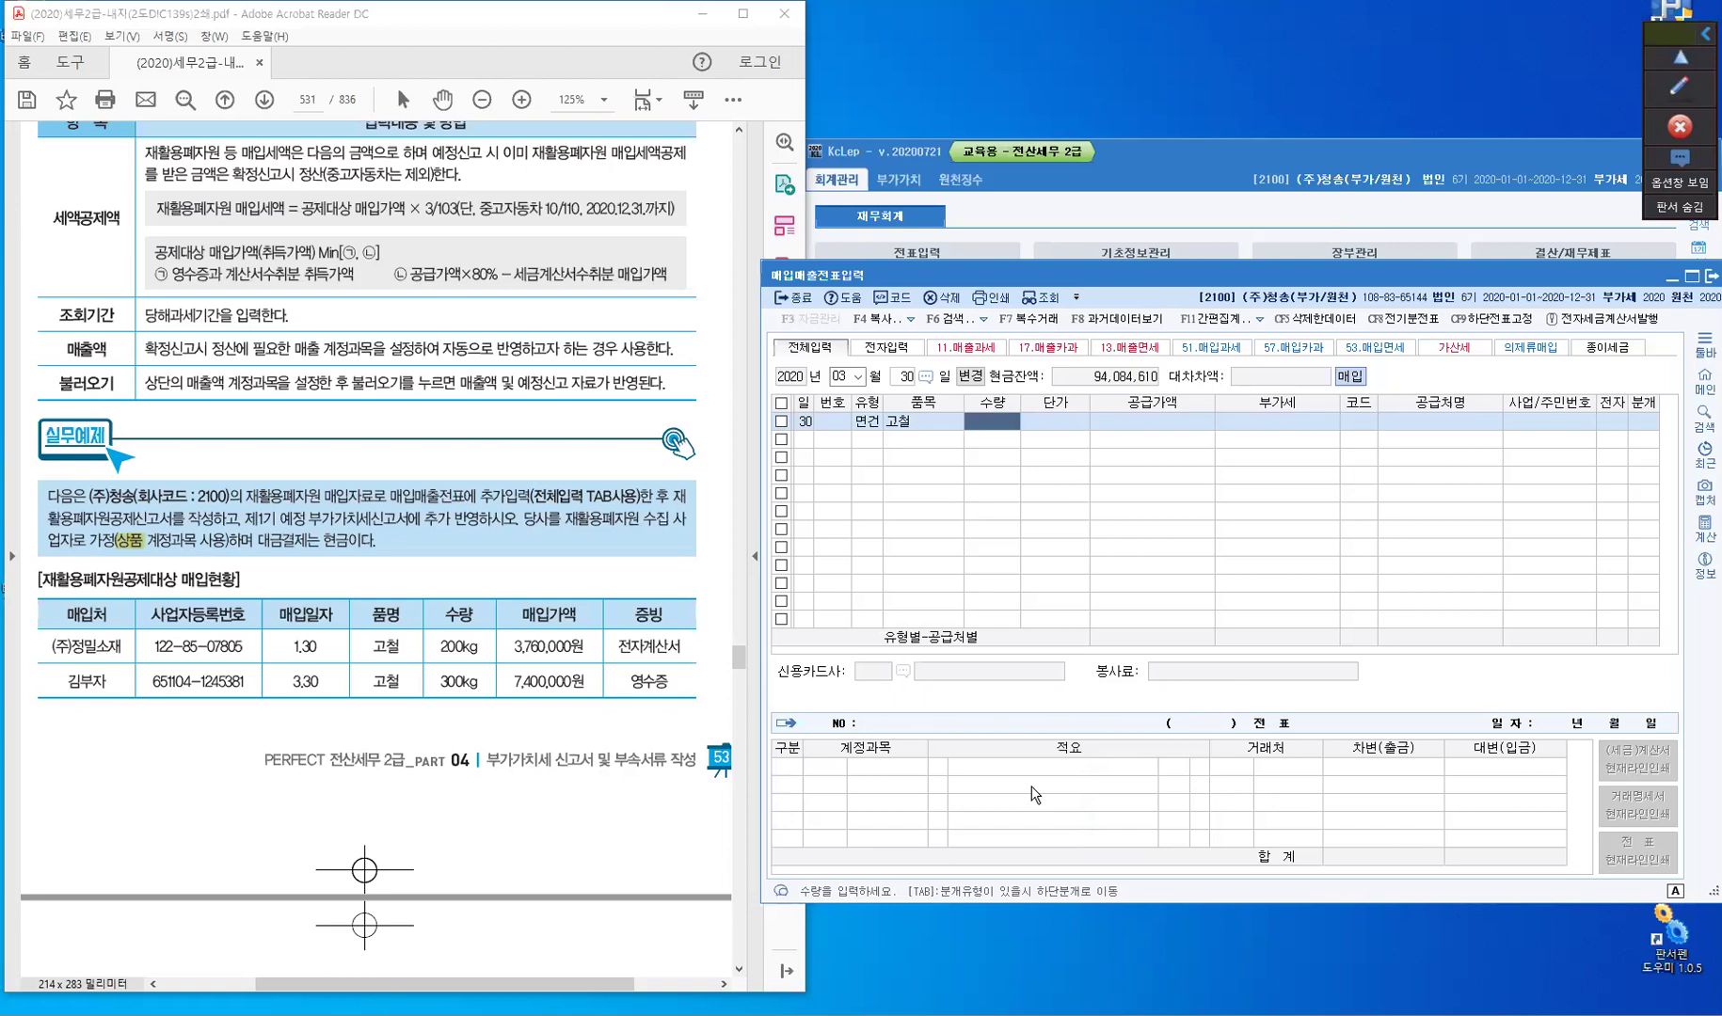
- Enter a quantity of 300 and a supply value of 7,400,000 on the March 30 고철 line, leaving the unit price blank
text(300)
key(Return)
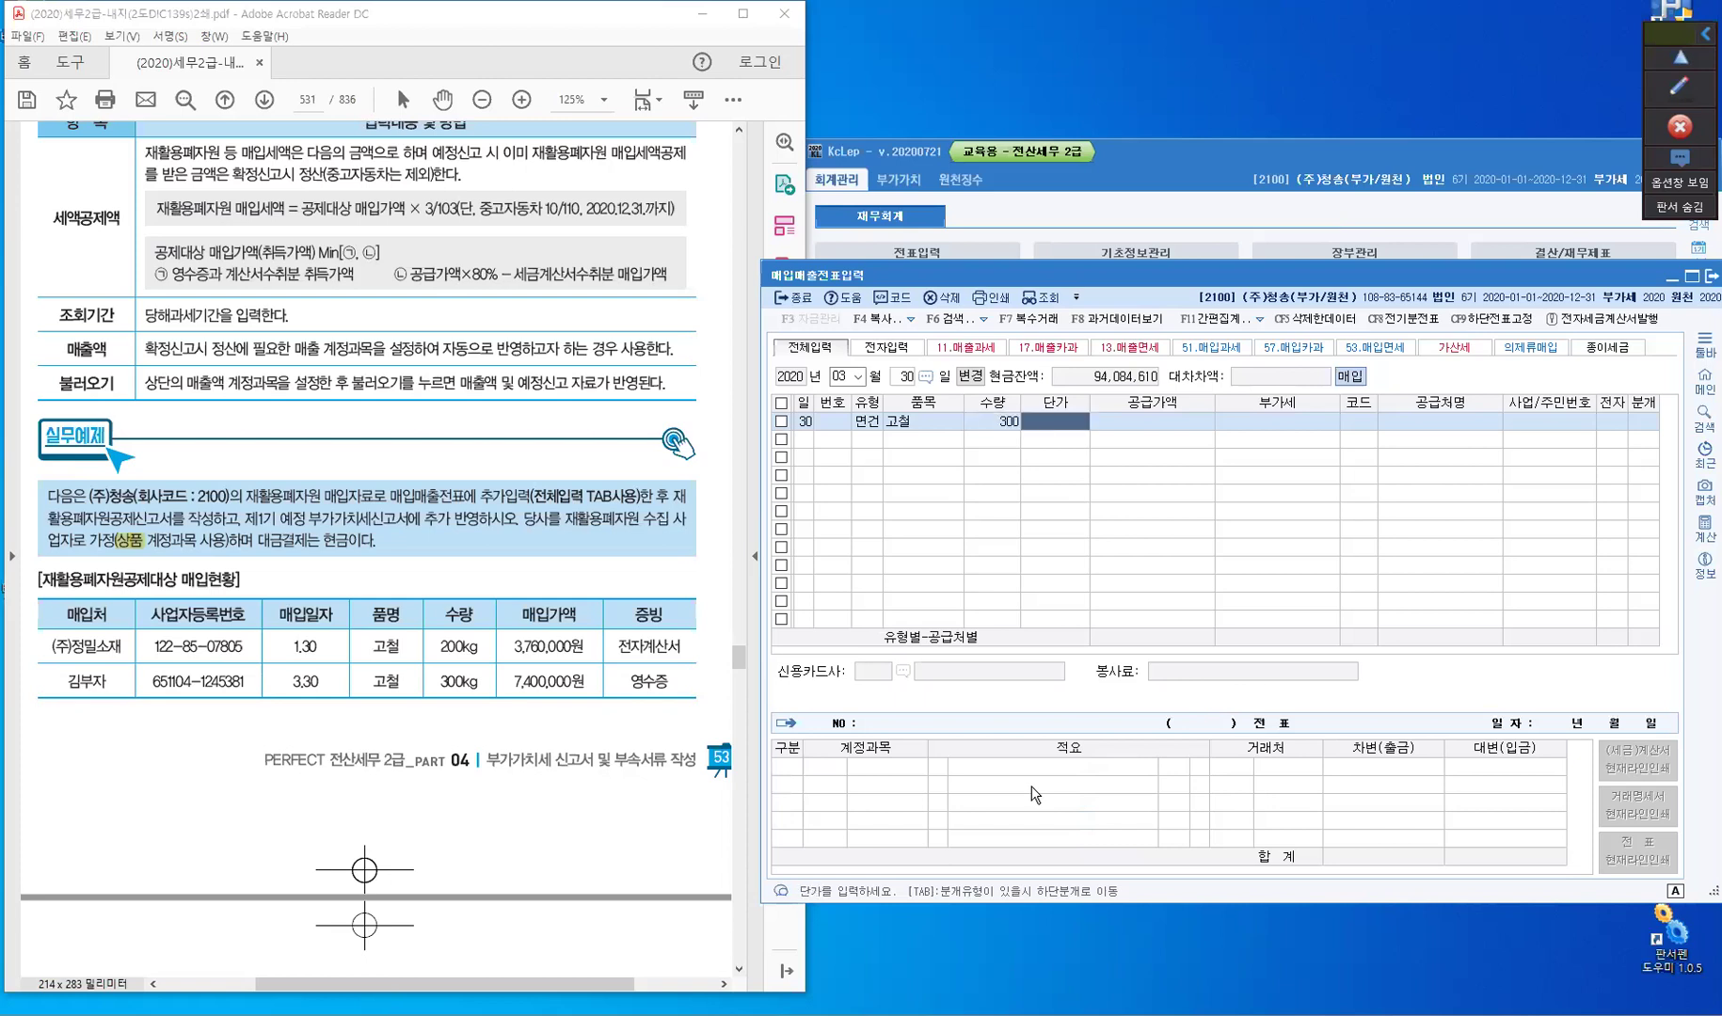
key(Return)
text(7,400)
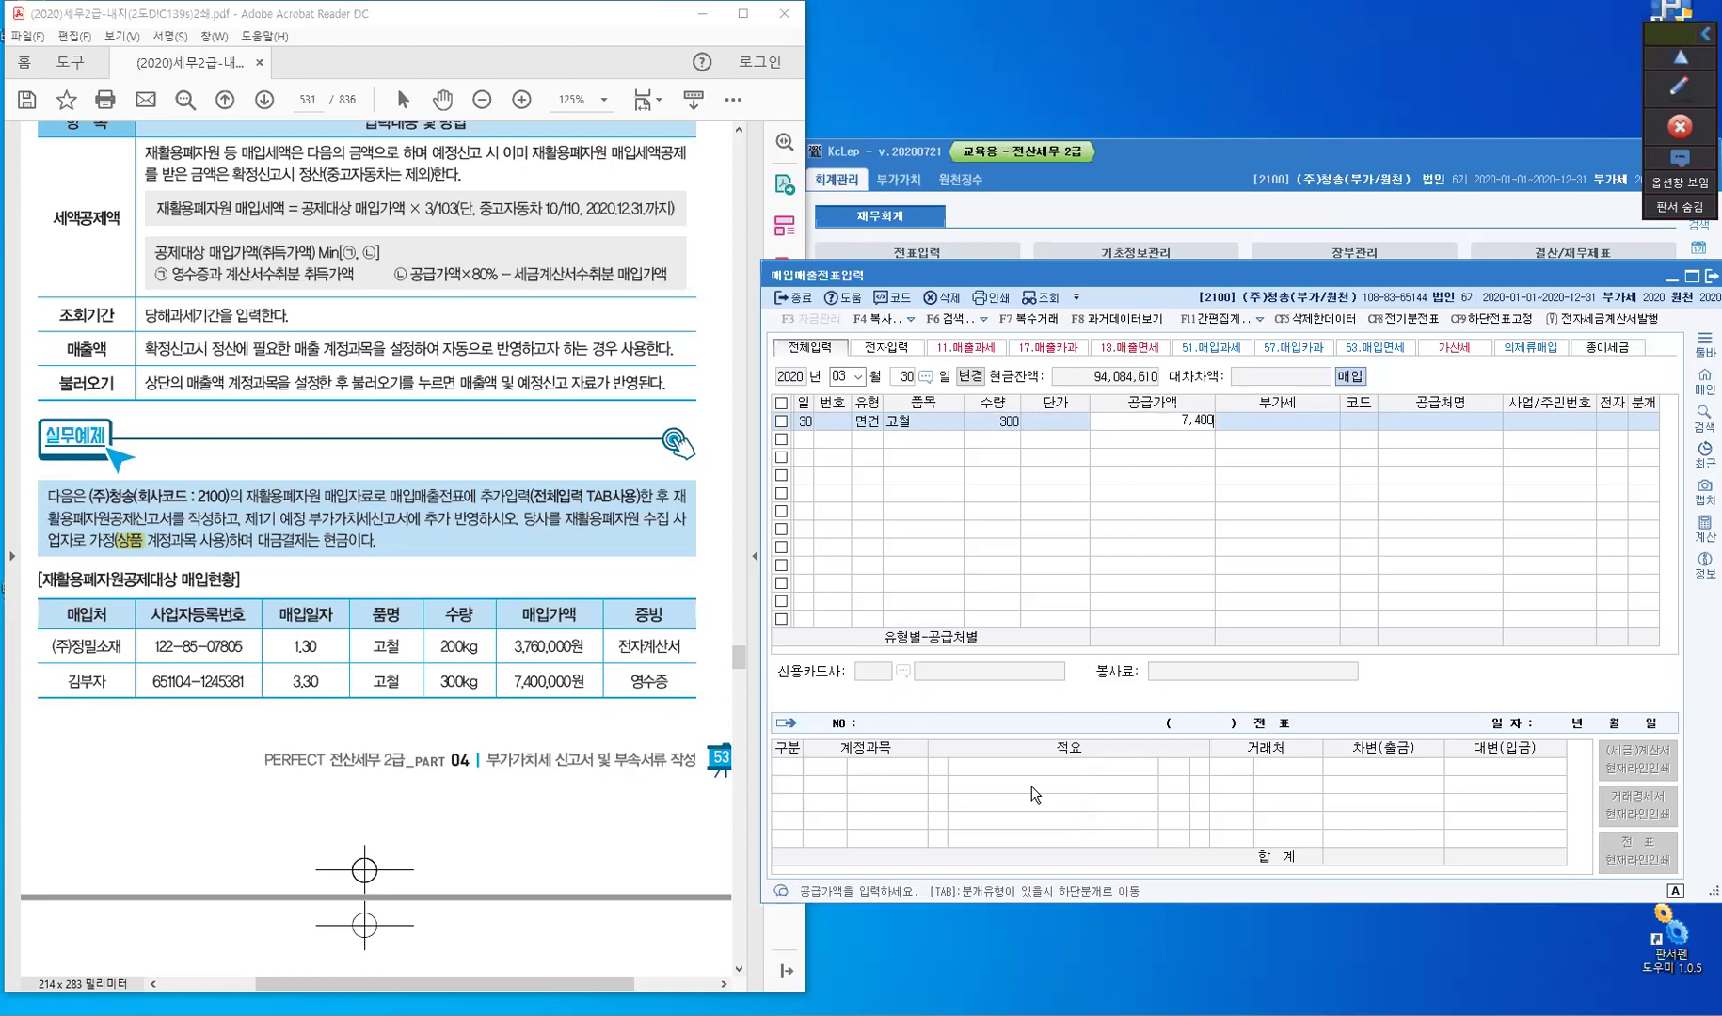
text(,000)
key(Return)
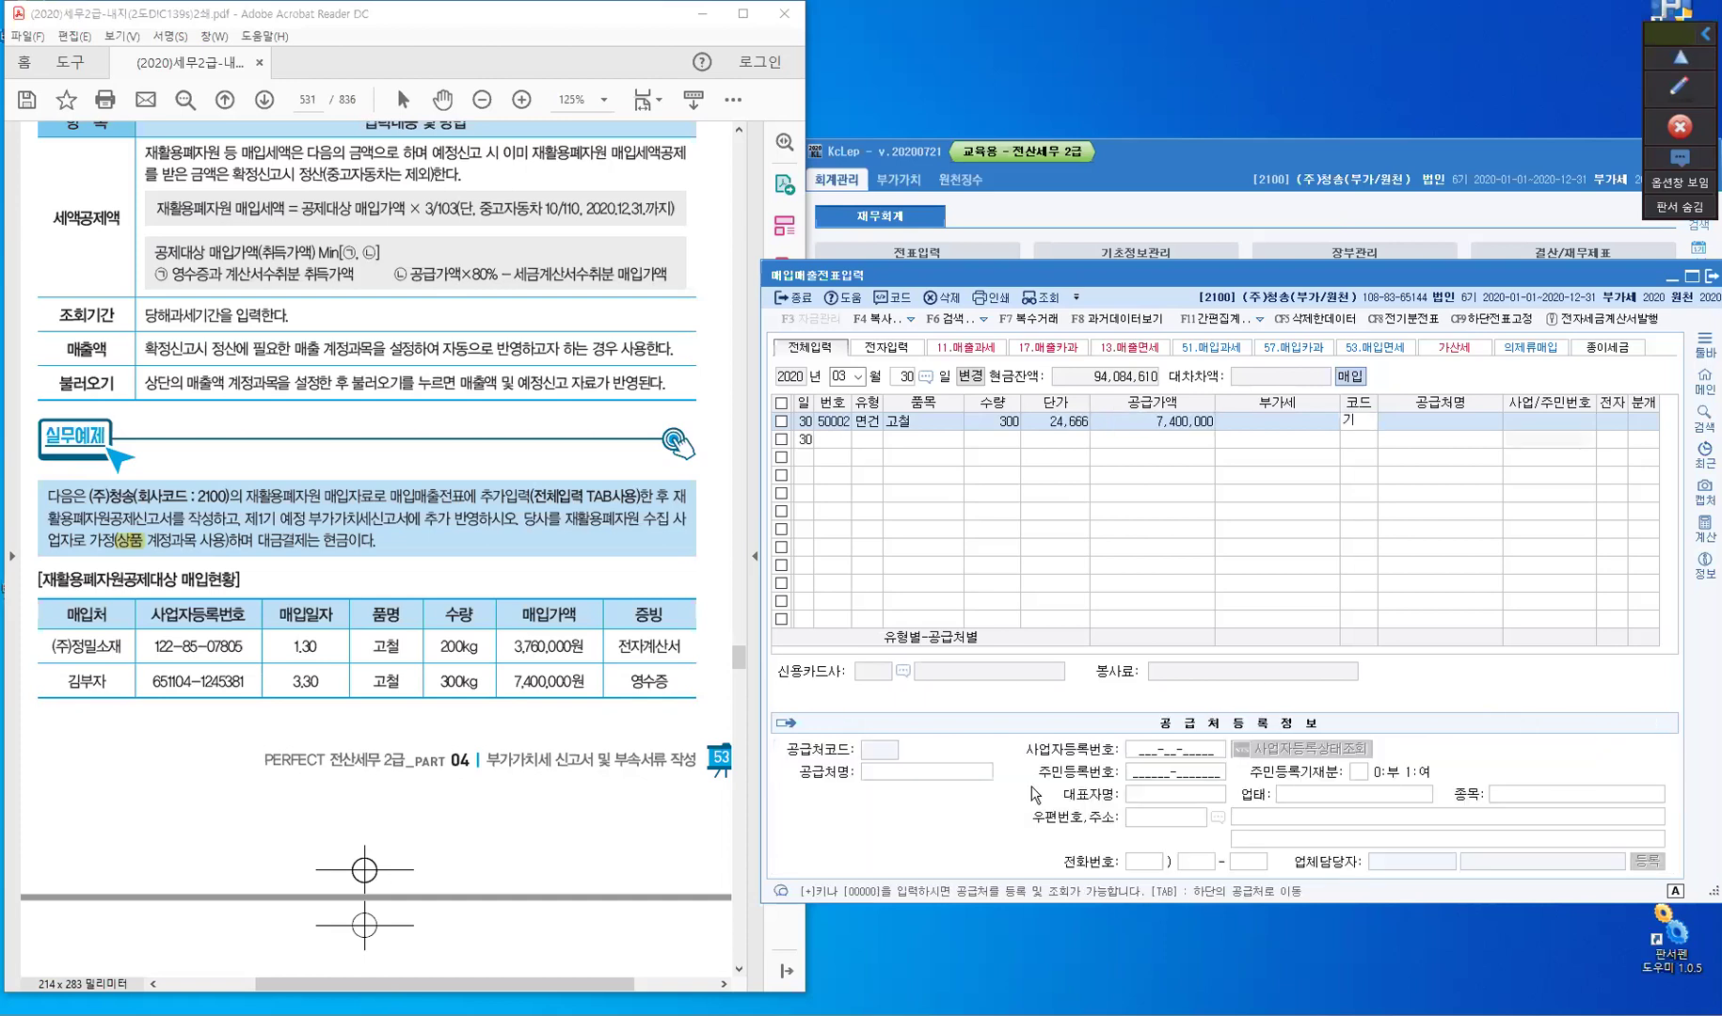
- Look up the individual supplier by name and assign it to the March 30 purchase line
text(김부)
key(Return)
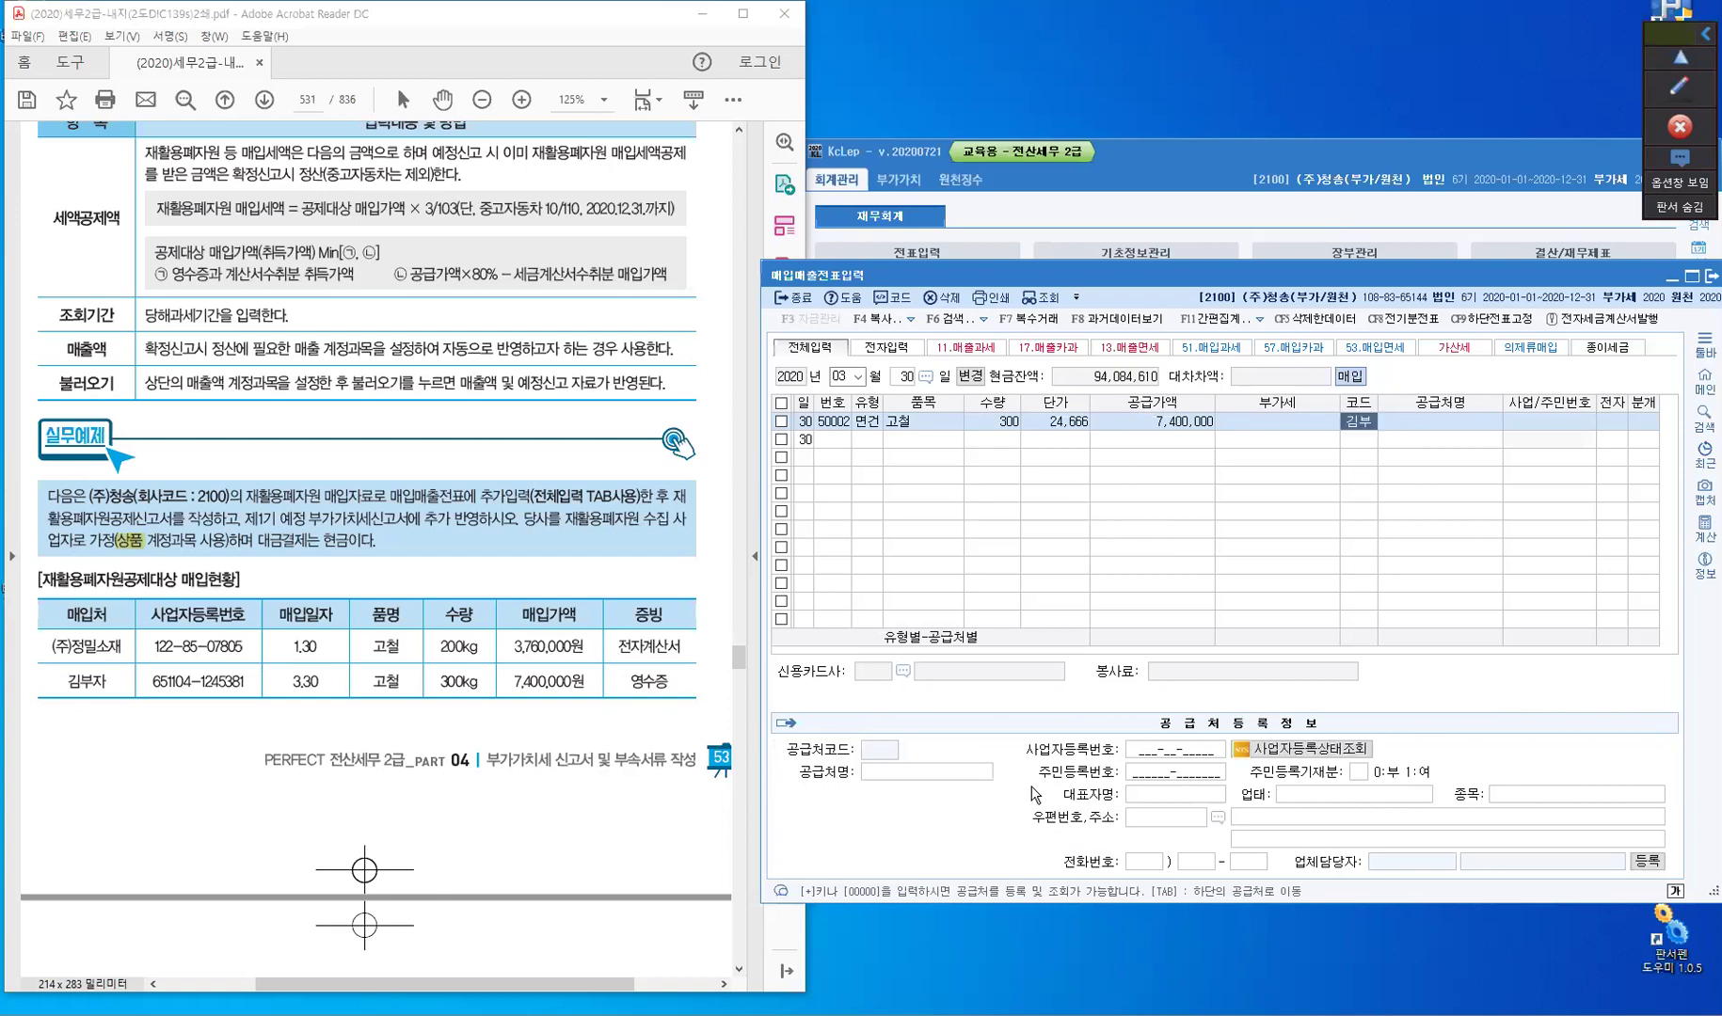
key(Return)
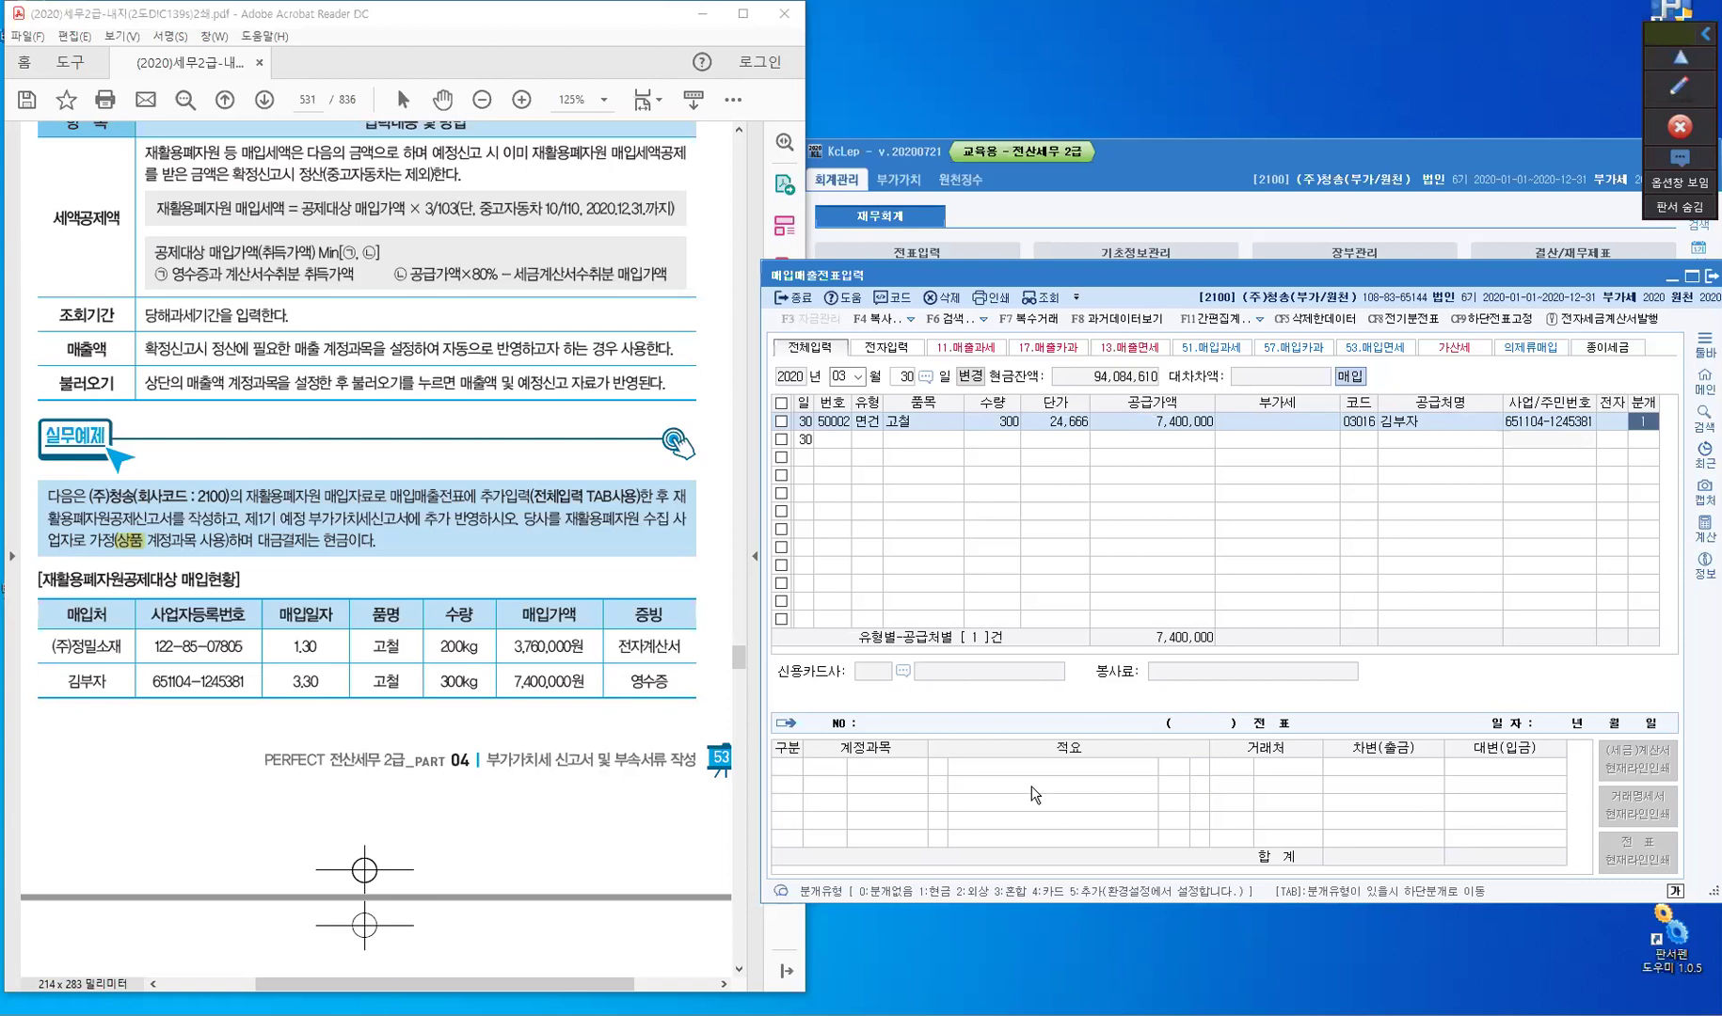
- Set the March 30 line's journal type to 1 (현금) and change the entry's account to 146 (상품)
text(1)
key(Return)
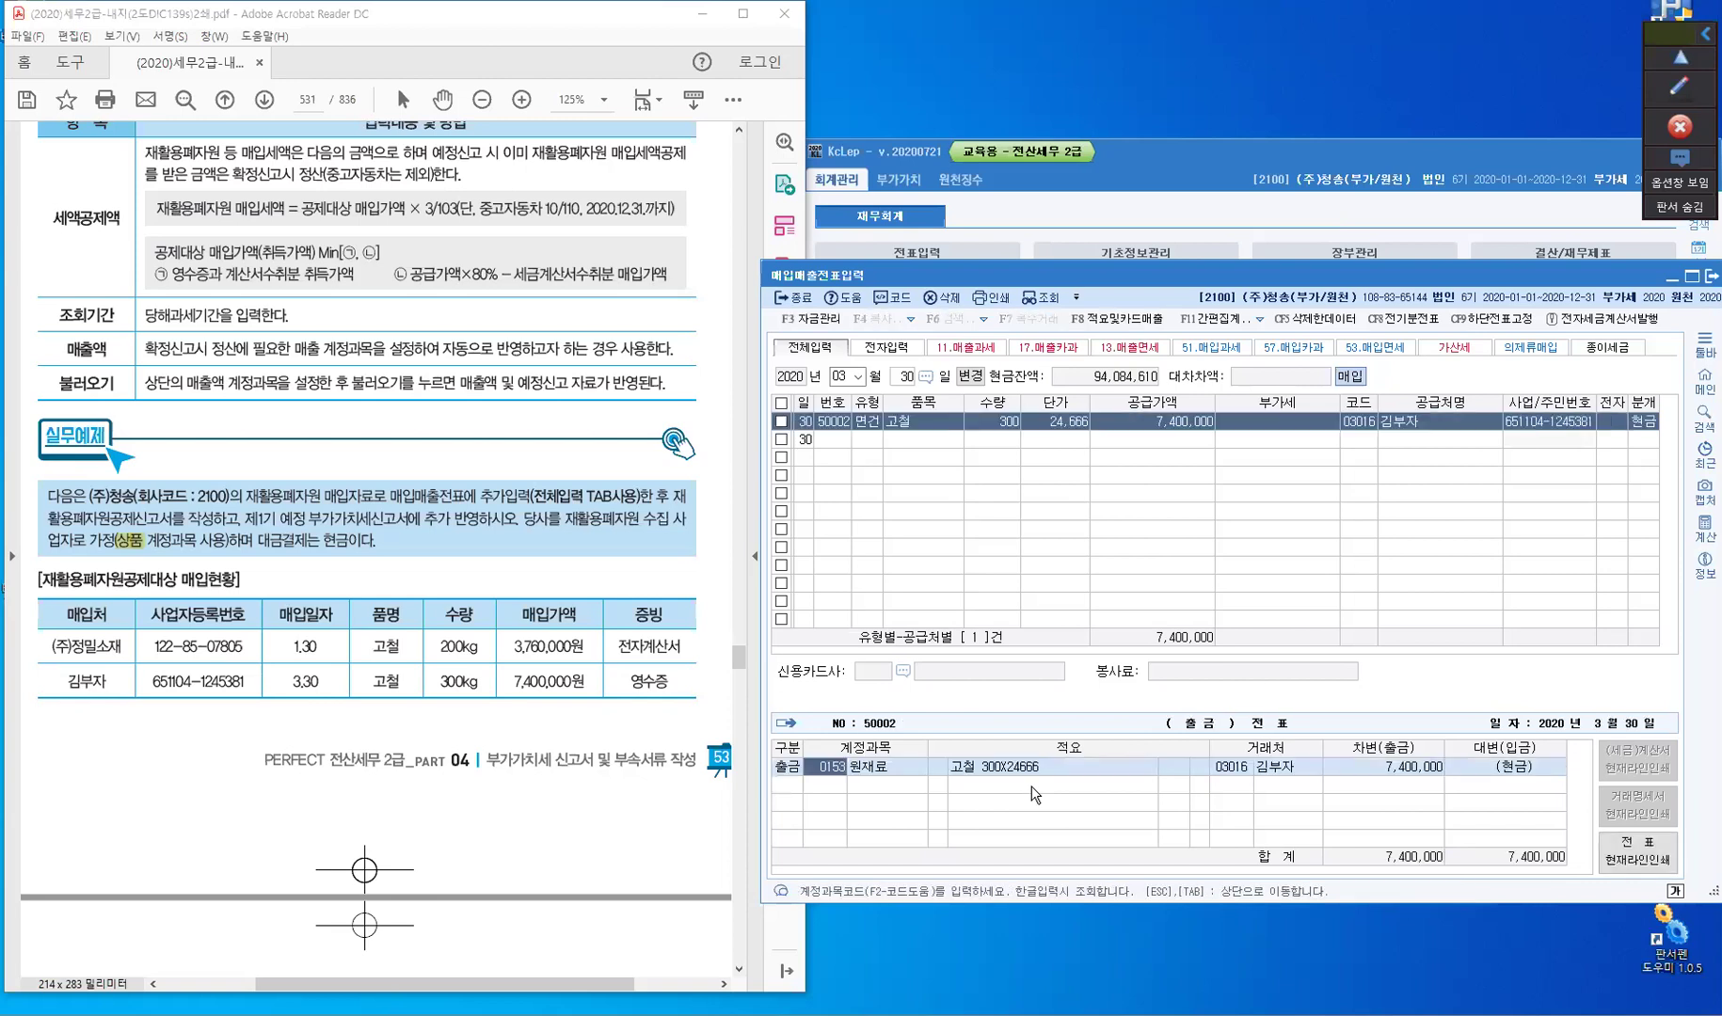
text(146)
key(Return)
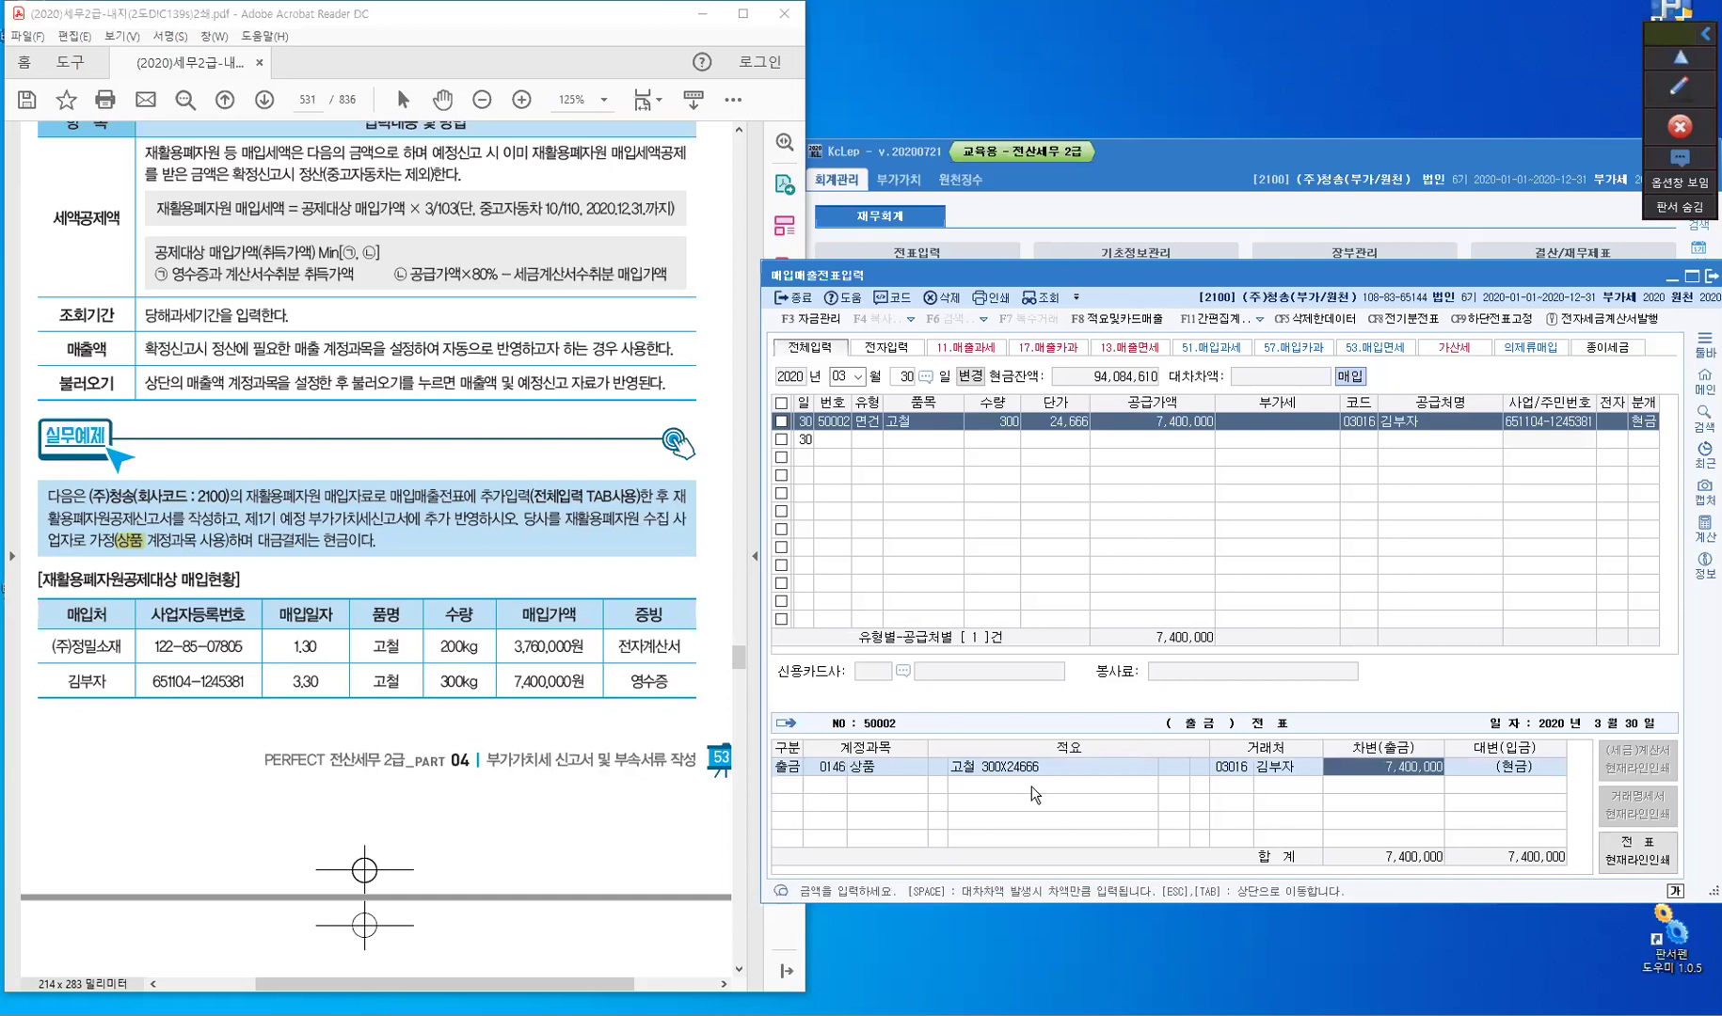
- Set the March 30 entry's description (적요) to code 07, 재활용폐자원매입세액공제신고서 자동반영분, and complete the voucher
click(933, 770)
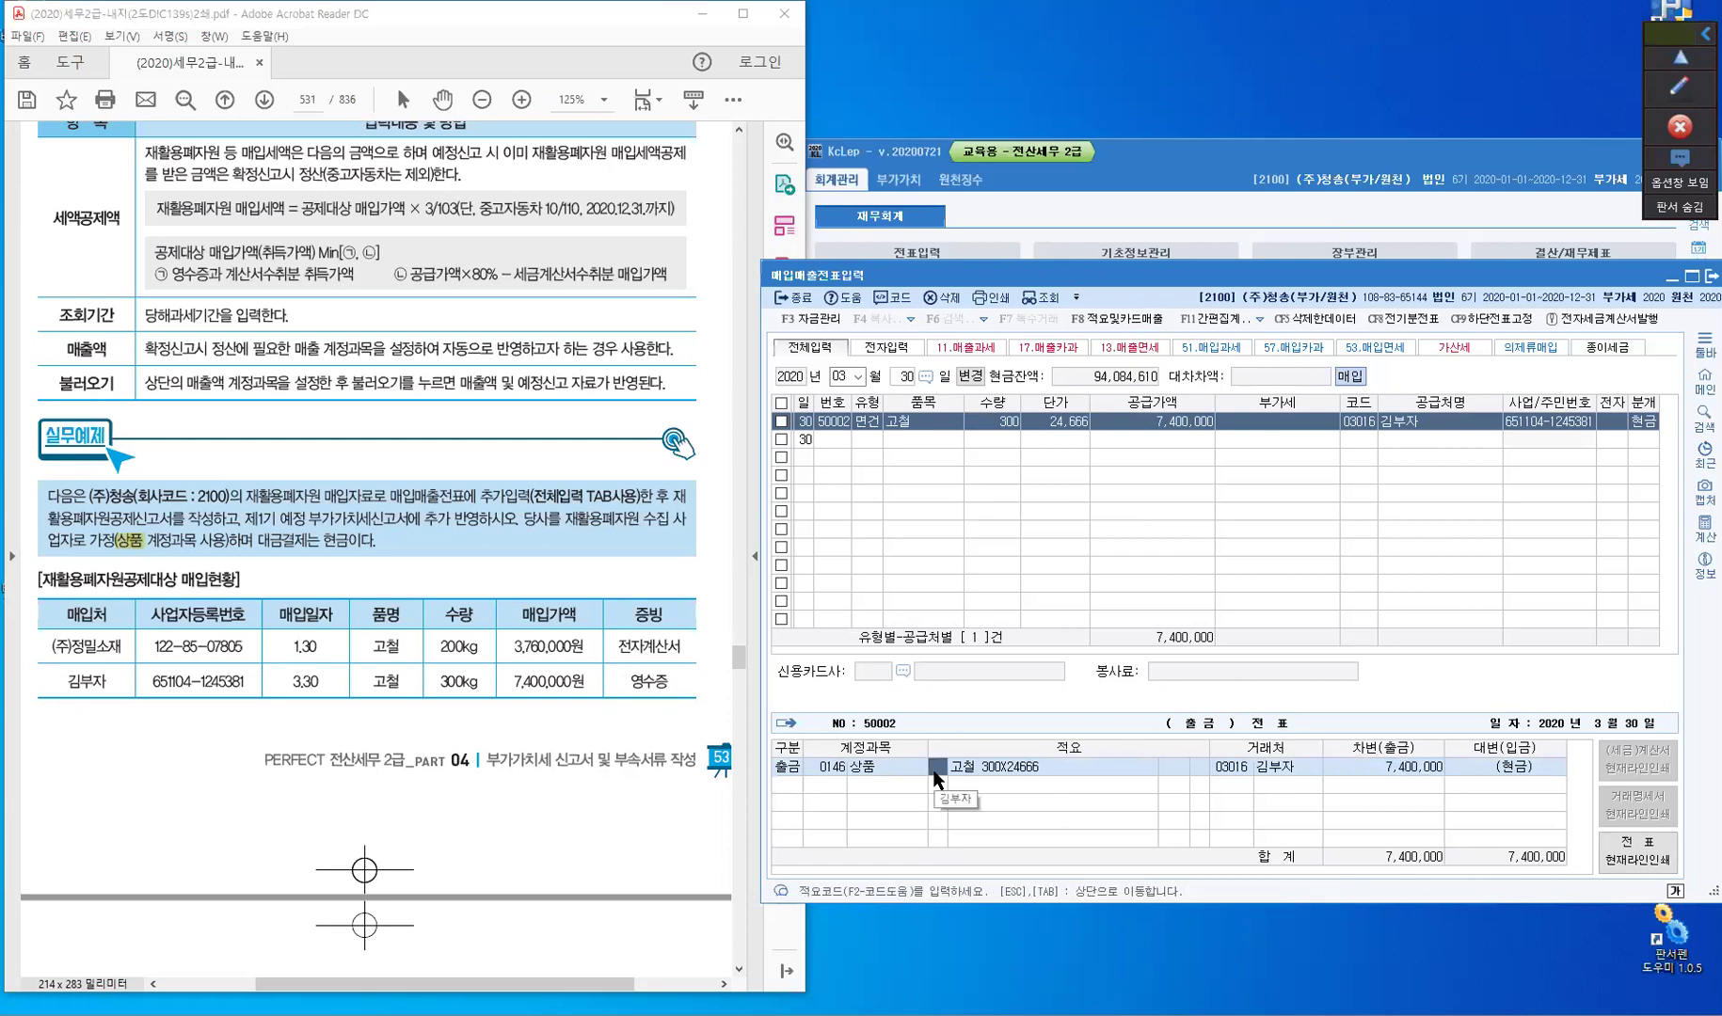
key(F2)
click(1134, 552)
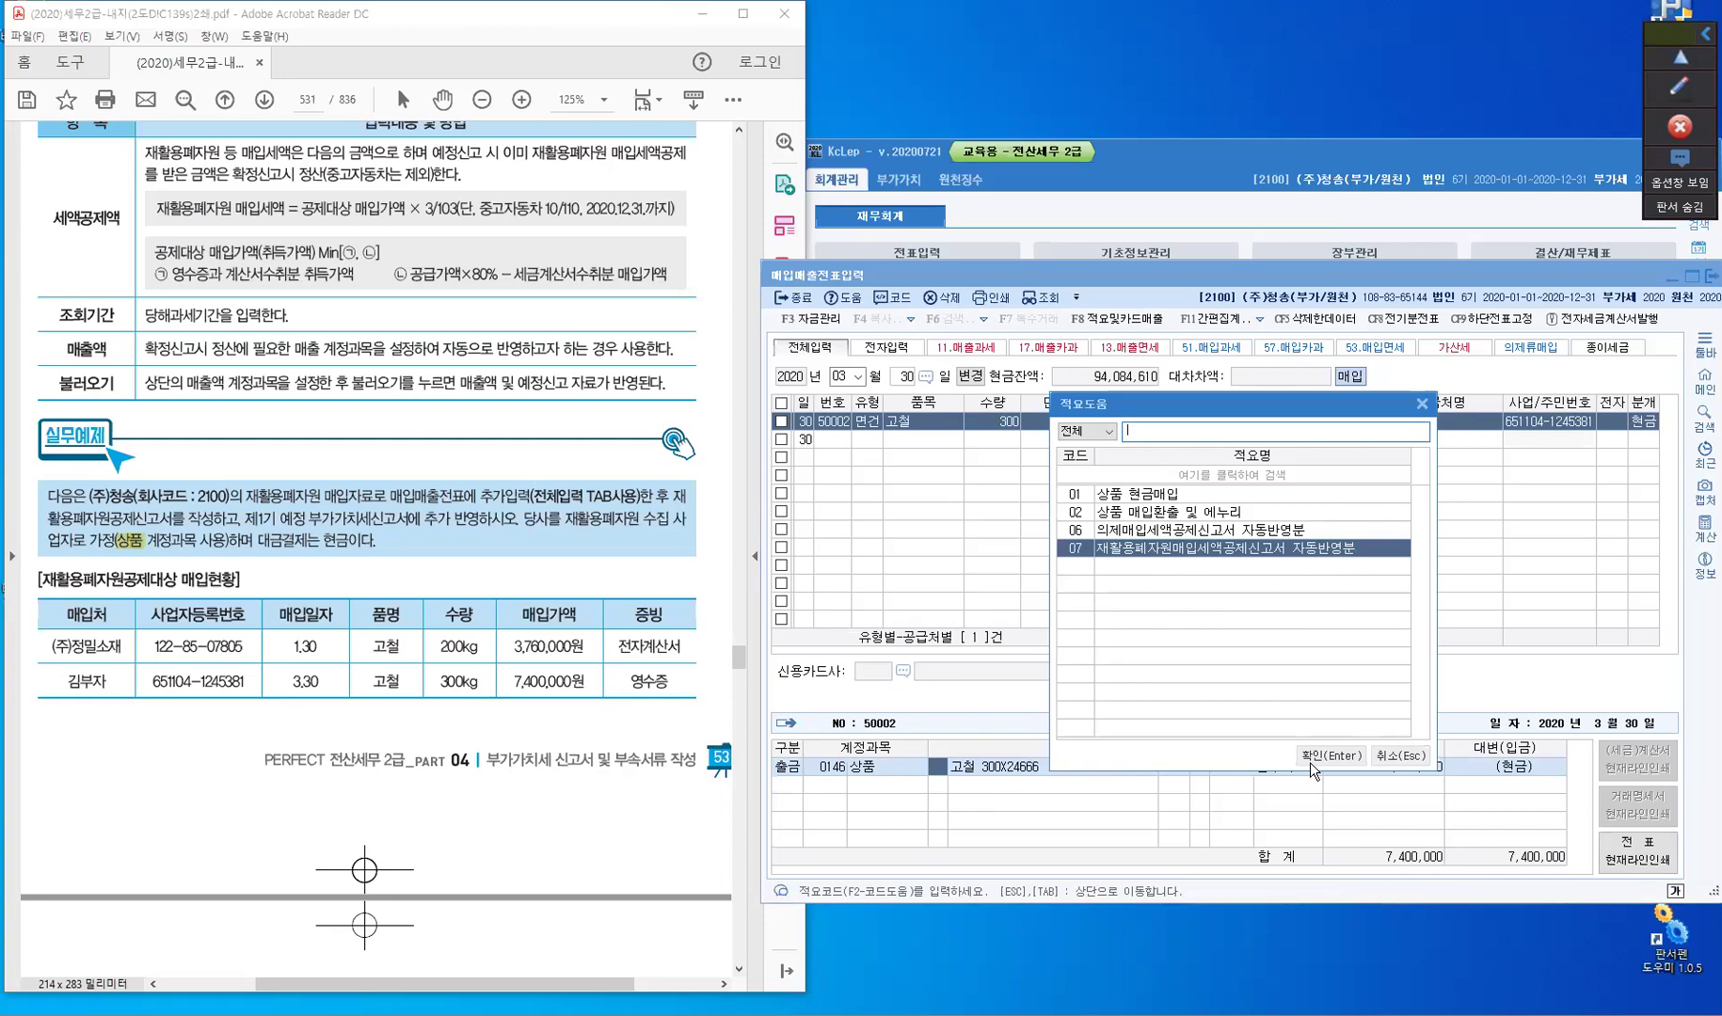
key(Tab)
key(Return)
key(Return)
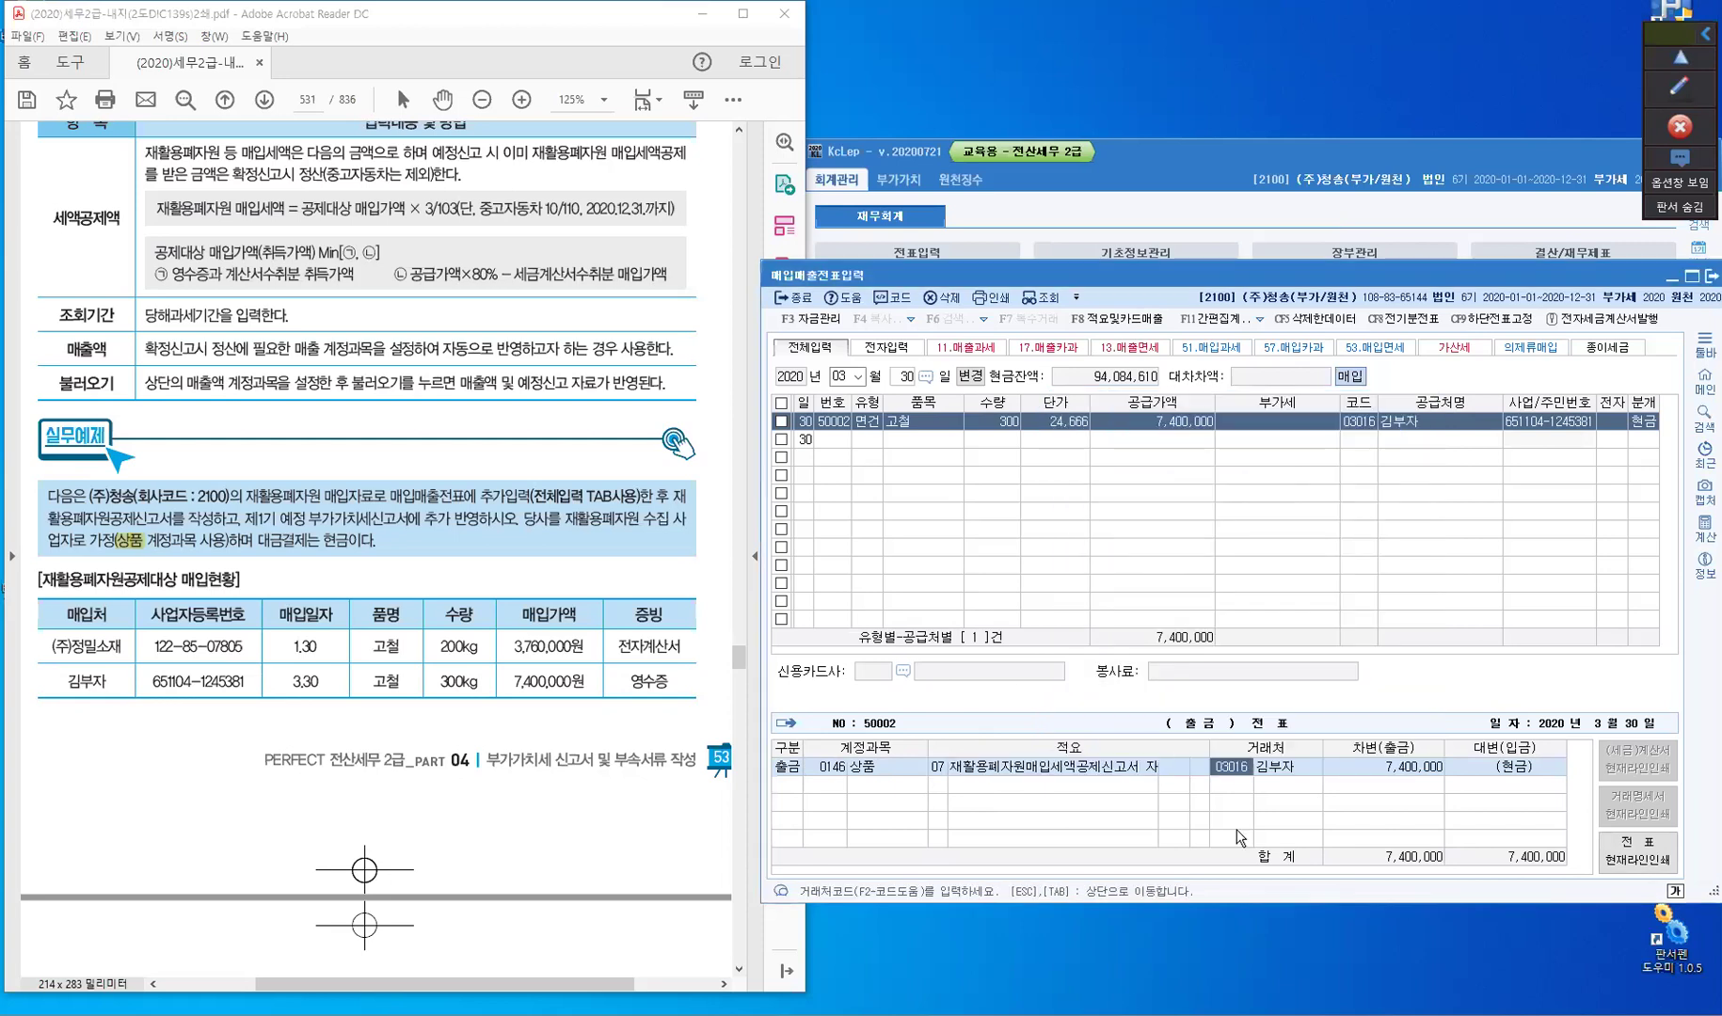
key(Return)
key(Return)
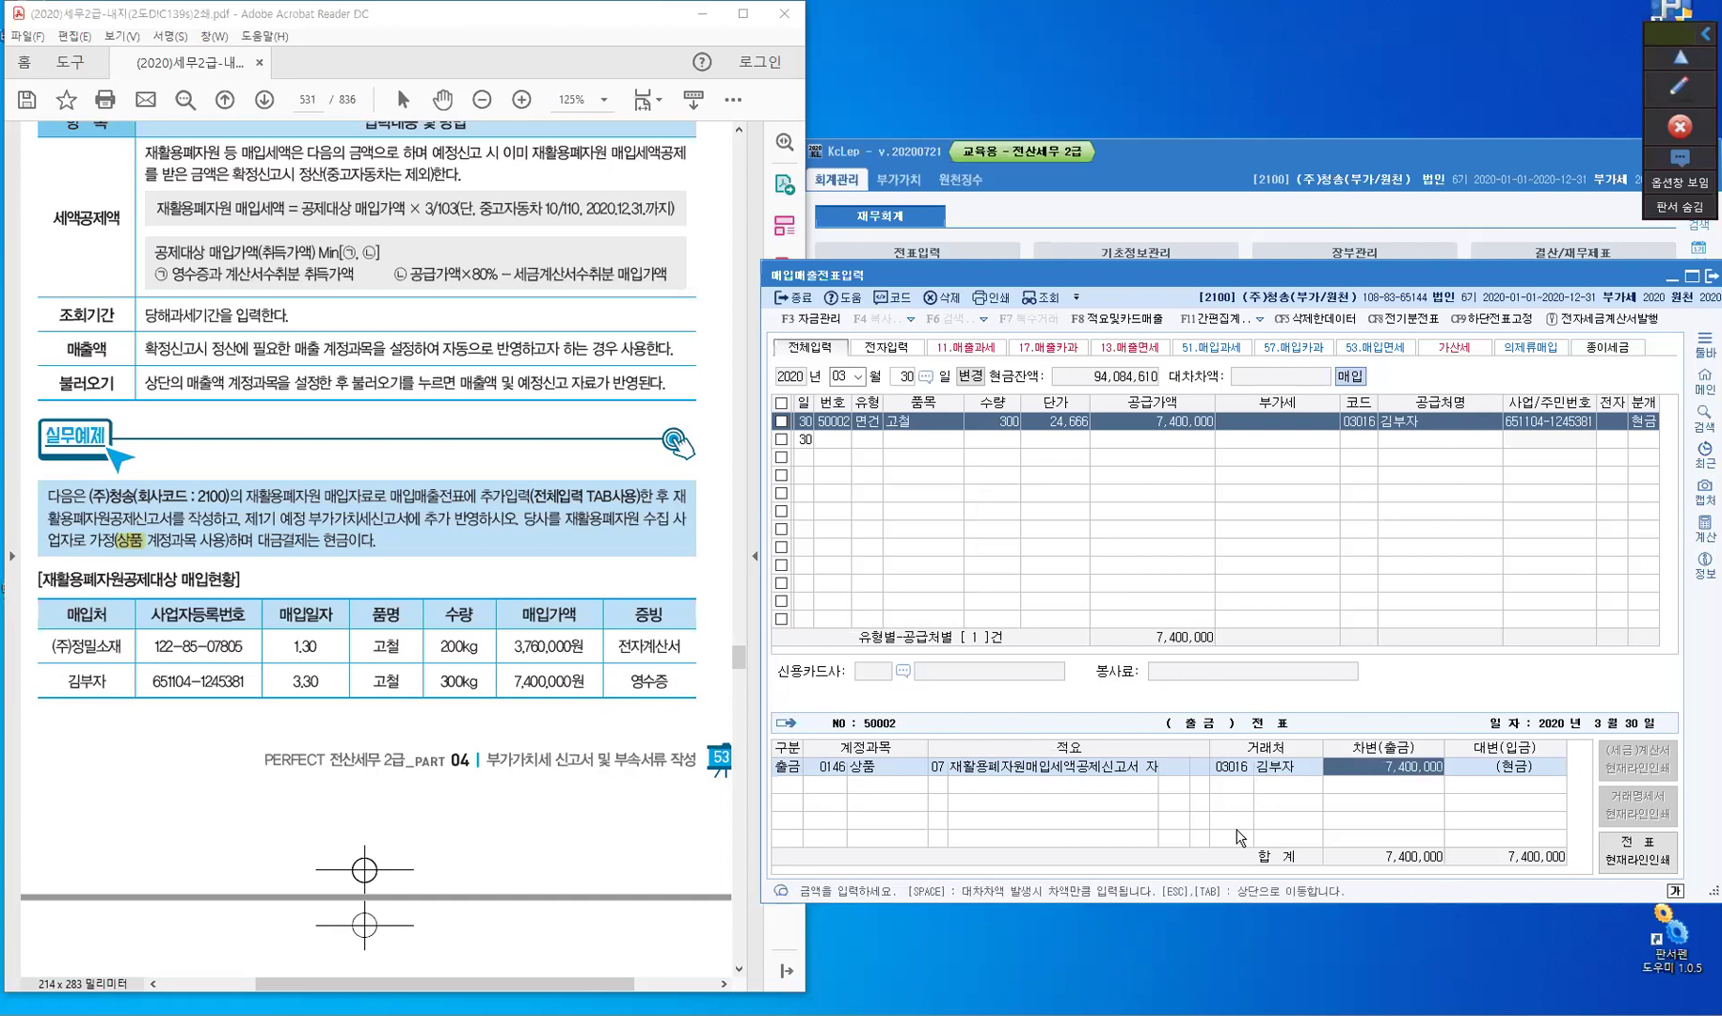
key(Tab)
key(Return)
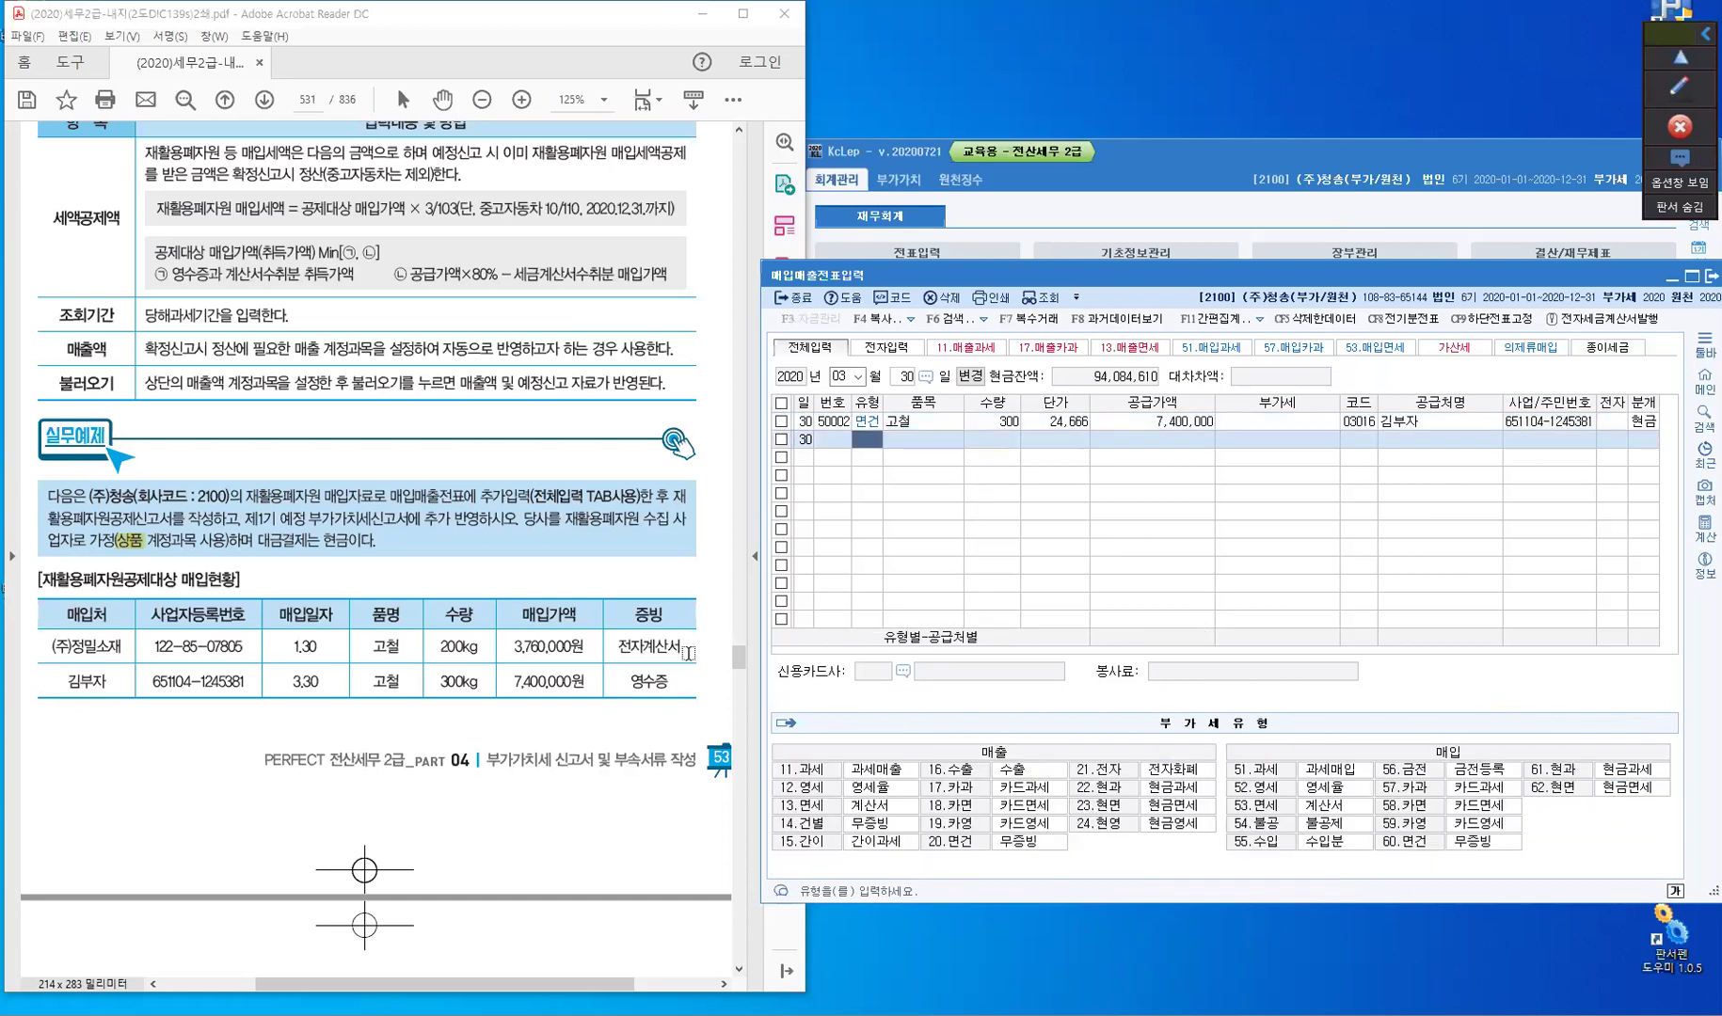
- Highlight 매입매출전표 and the 재활용폐자원공제신고서 wording in the PDF exercise instructions
drag(391, 499, 454, 499)
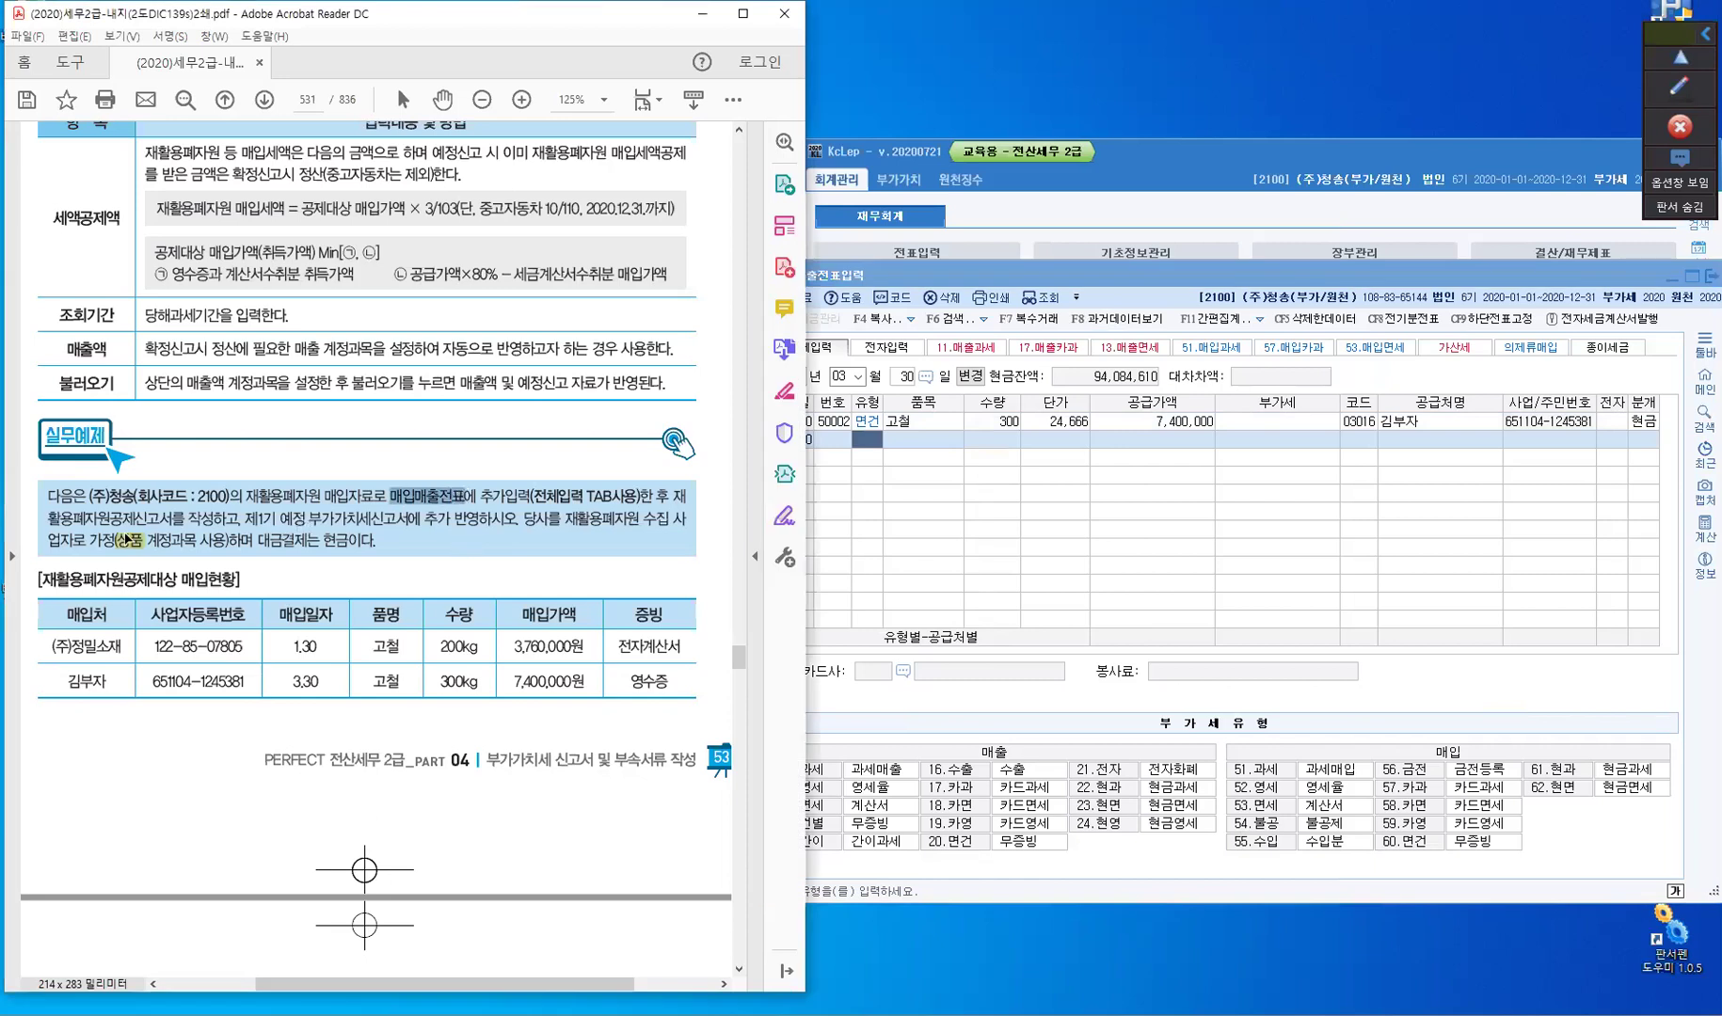
drag(46, 519, 151, 519)
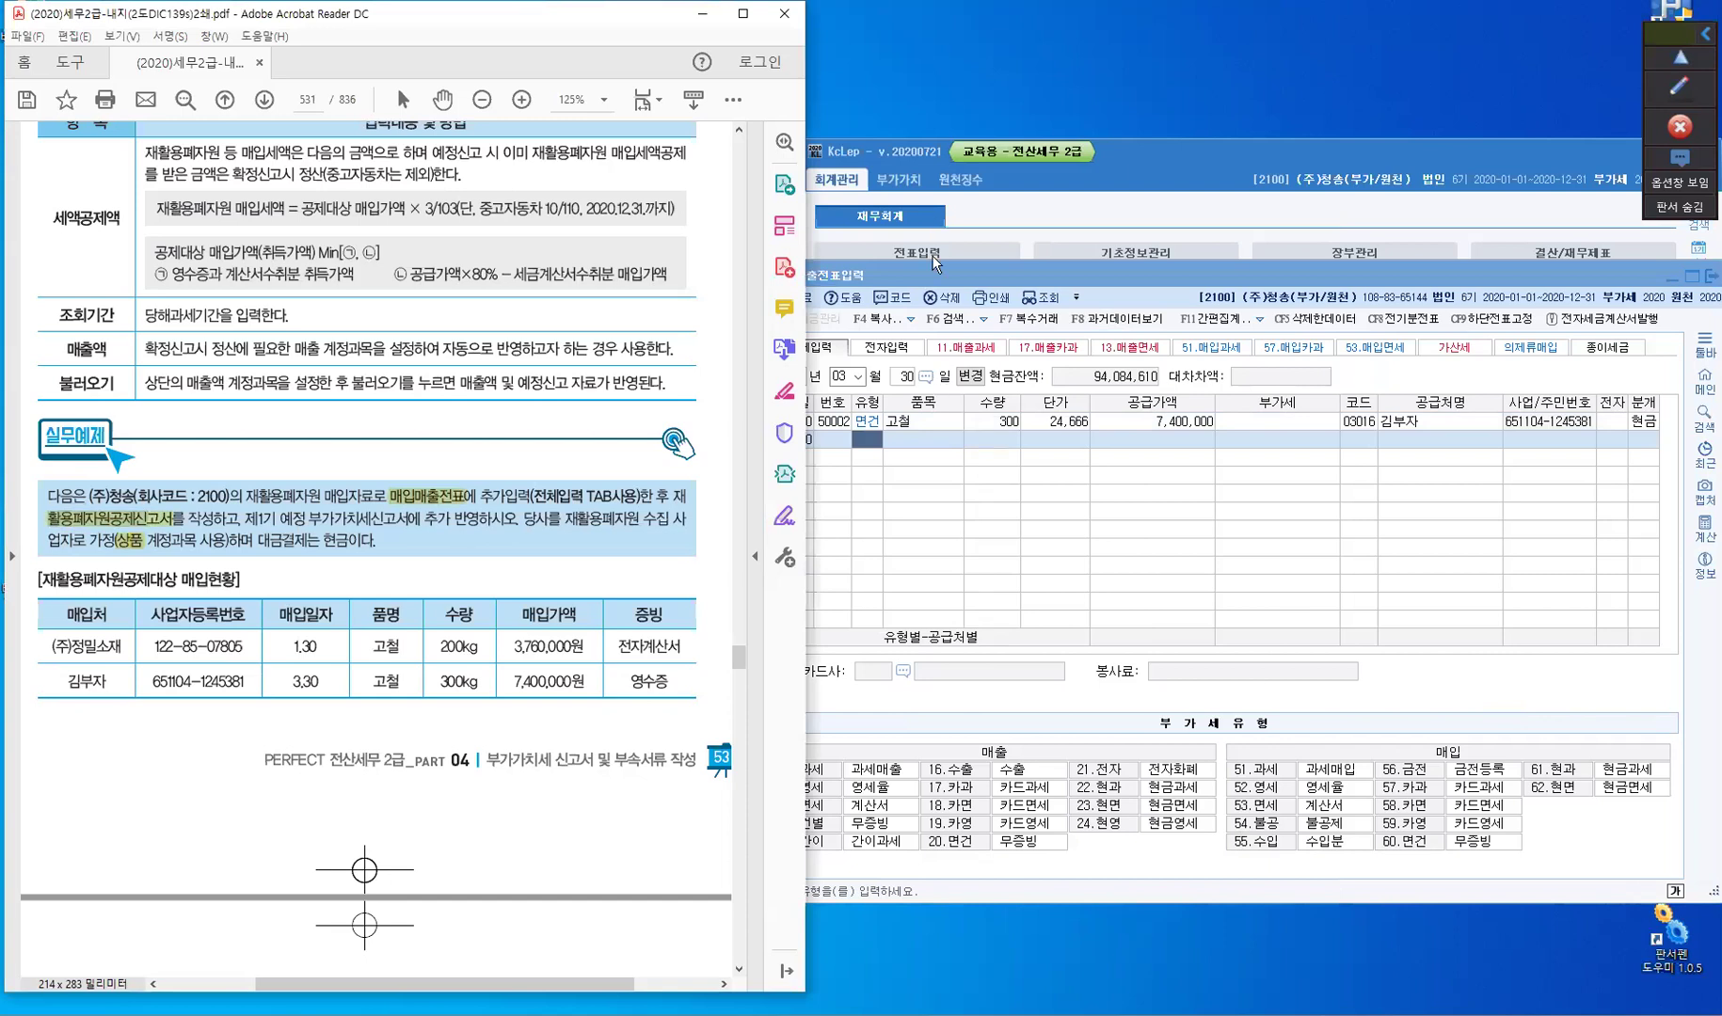
- Close the purchase and sales voucher entry and load 재활용폐자원세액공제신고서 for January (01) to March (03) 2020
key(alt+Tab)
click(784, 299)
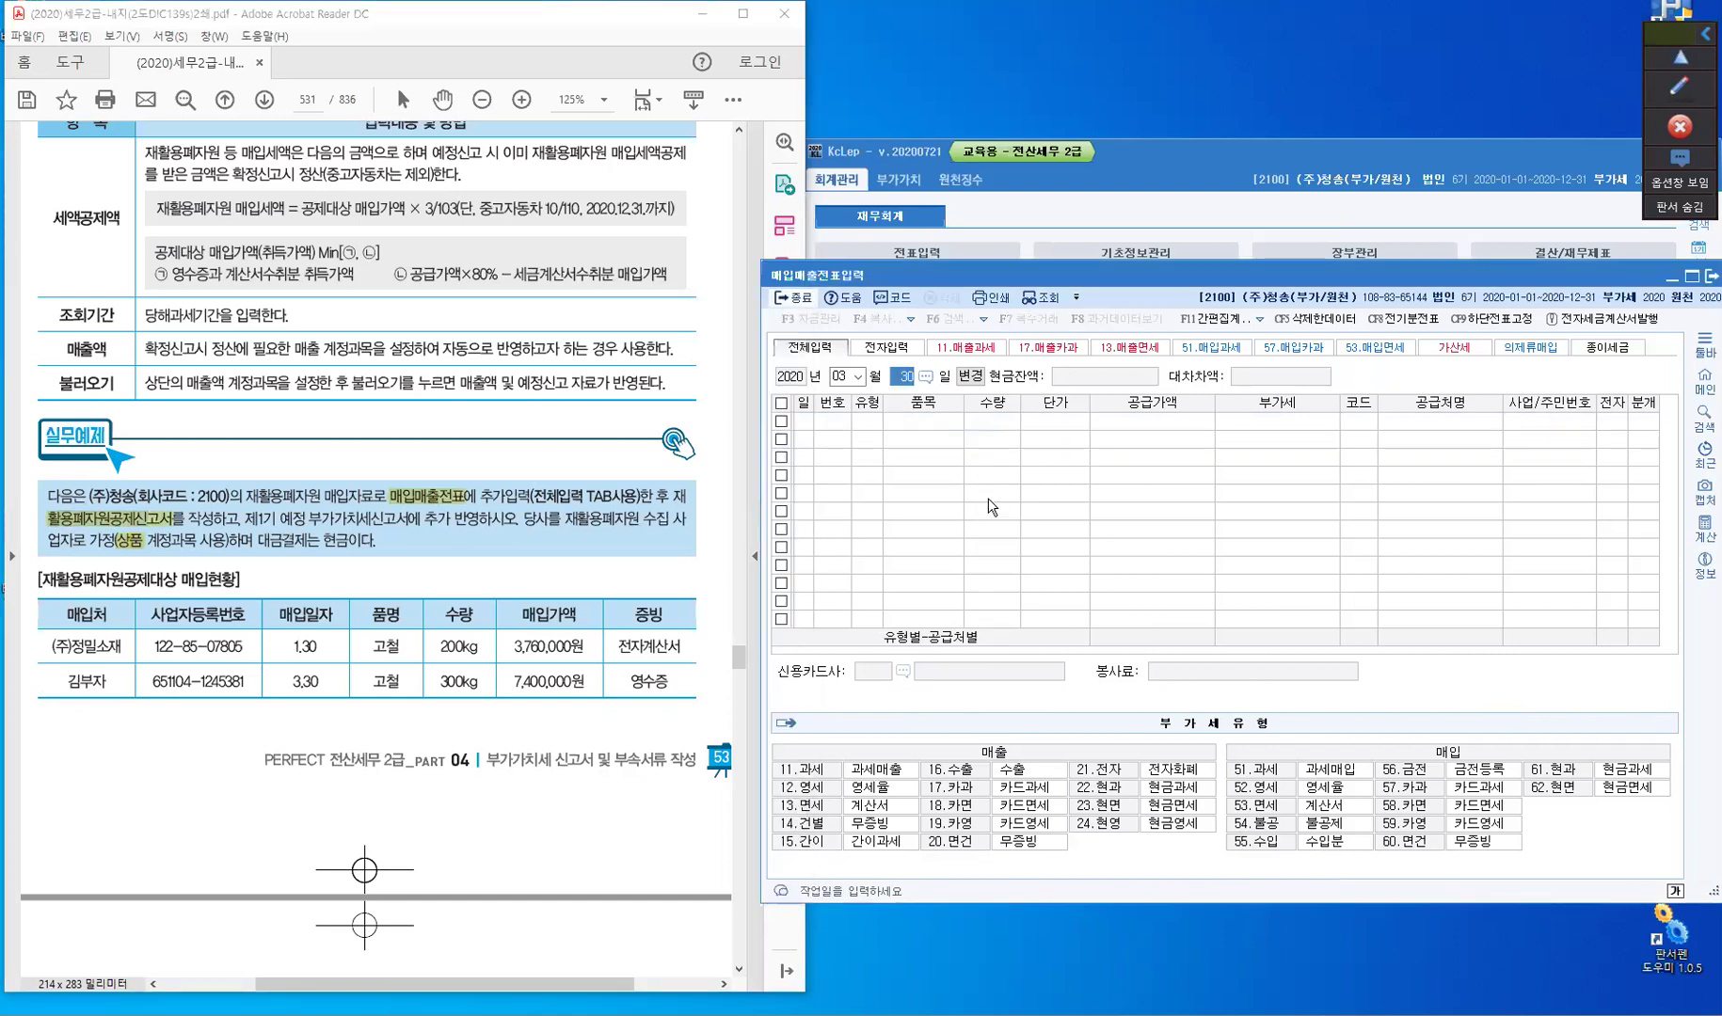
click(908, 178)
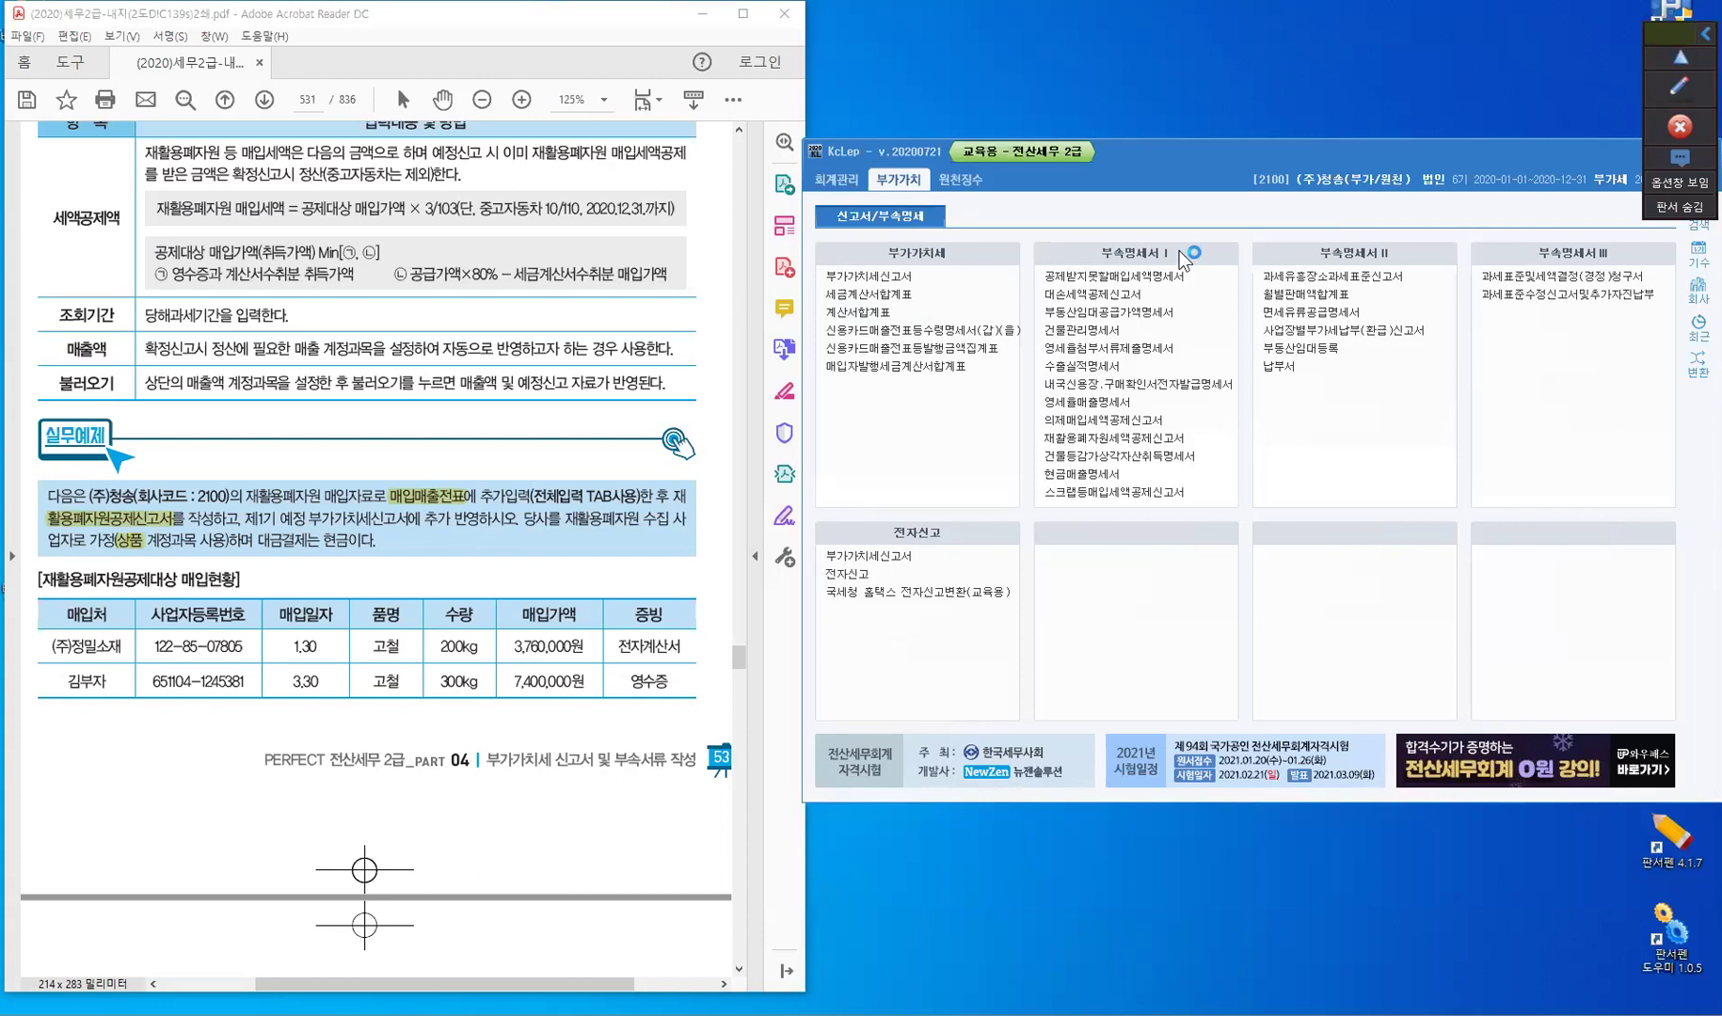
click(1123, 442)
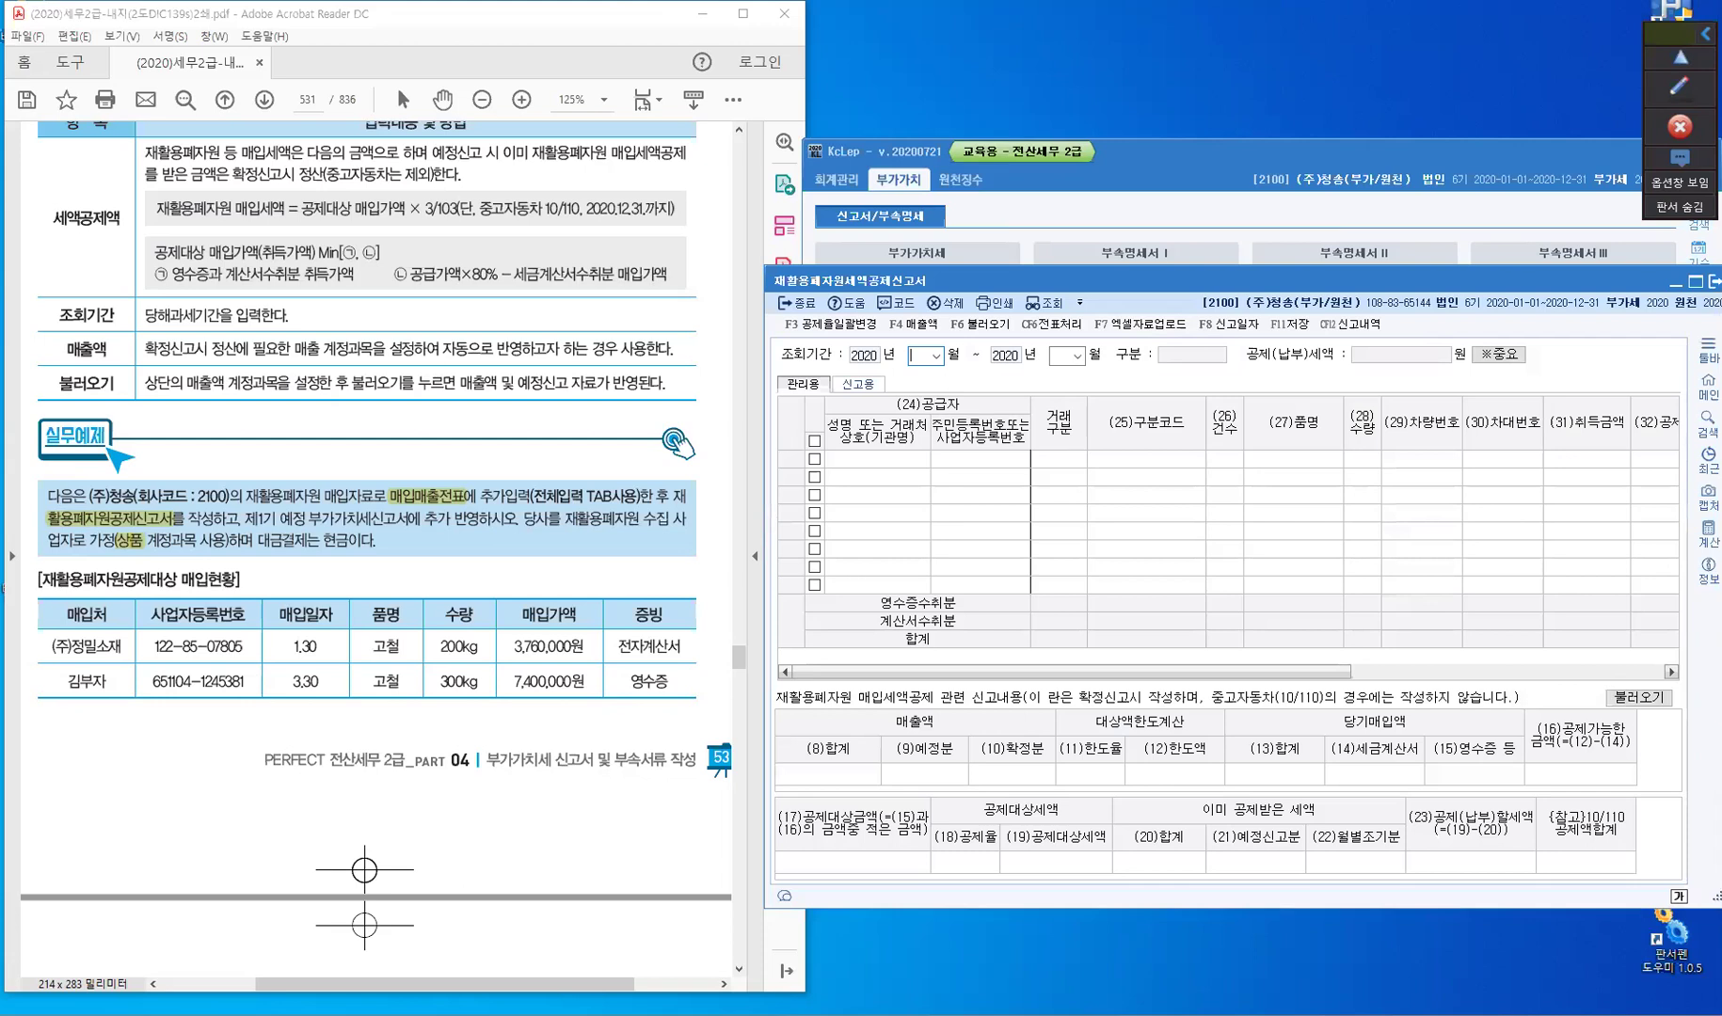
text(01)
text(03)
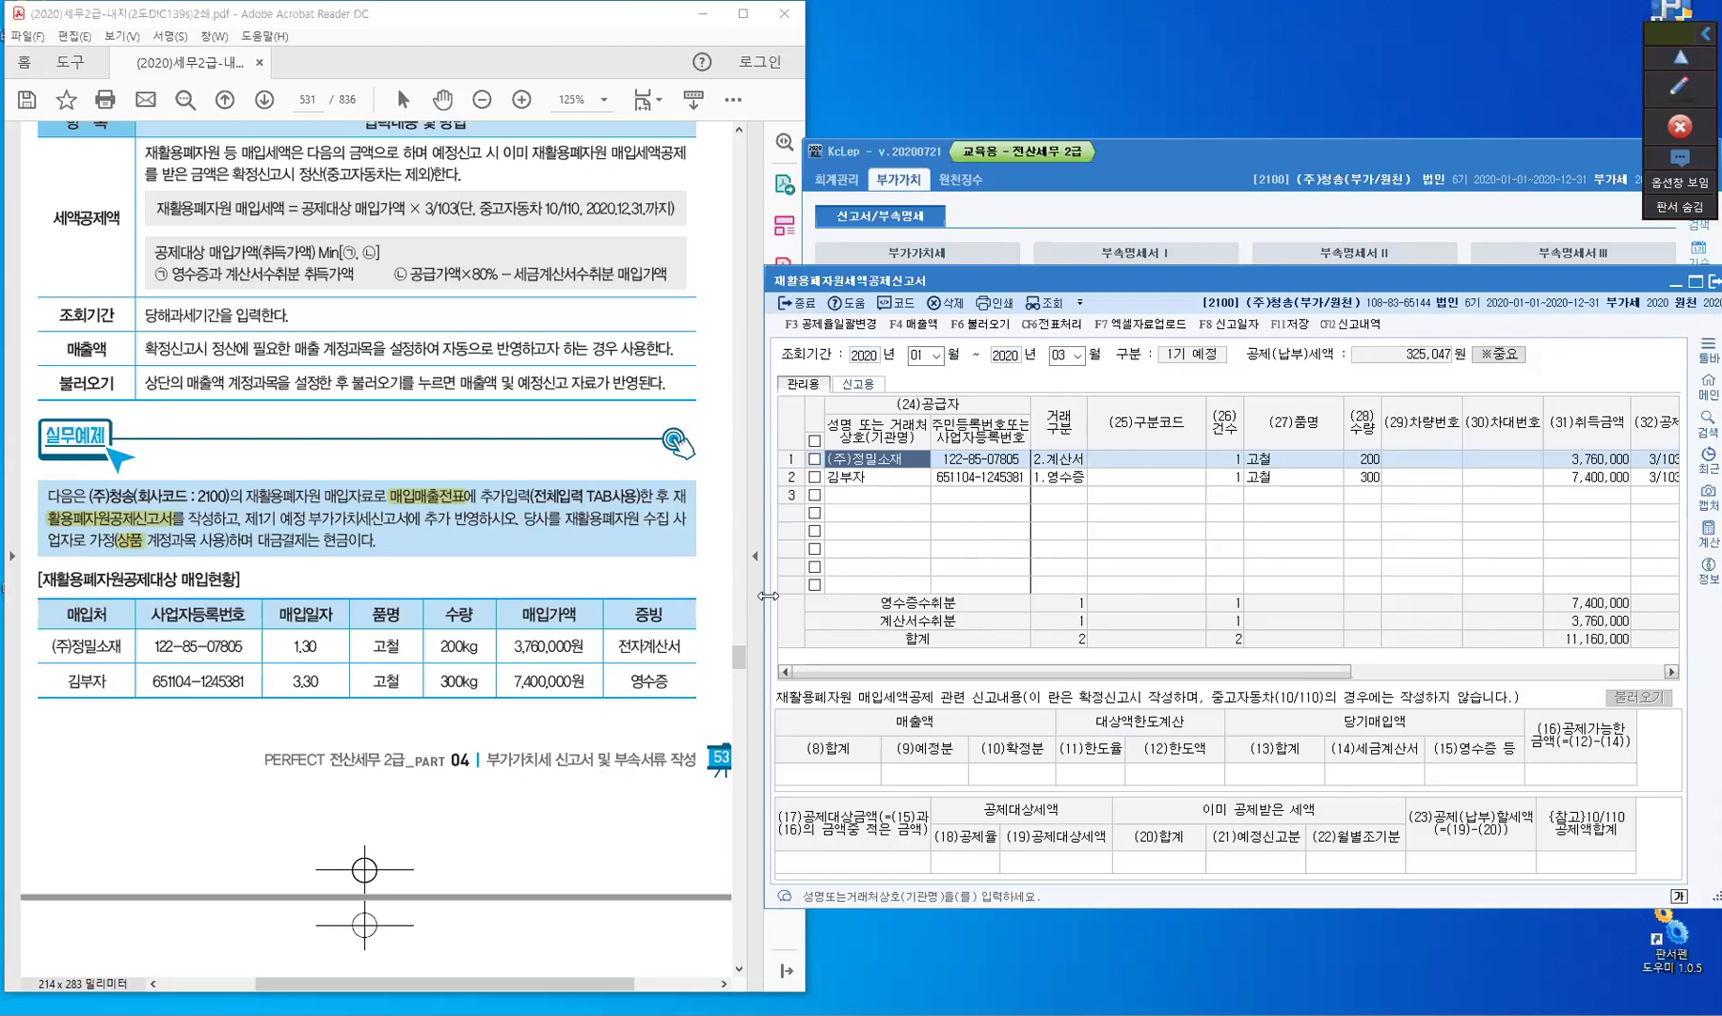
- Widen the tax credit report to show all columns and check the deduction rate options on the first supplier line
drag(768, 595, 1569, 566)
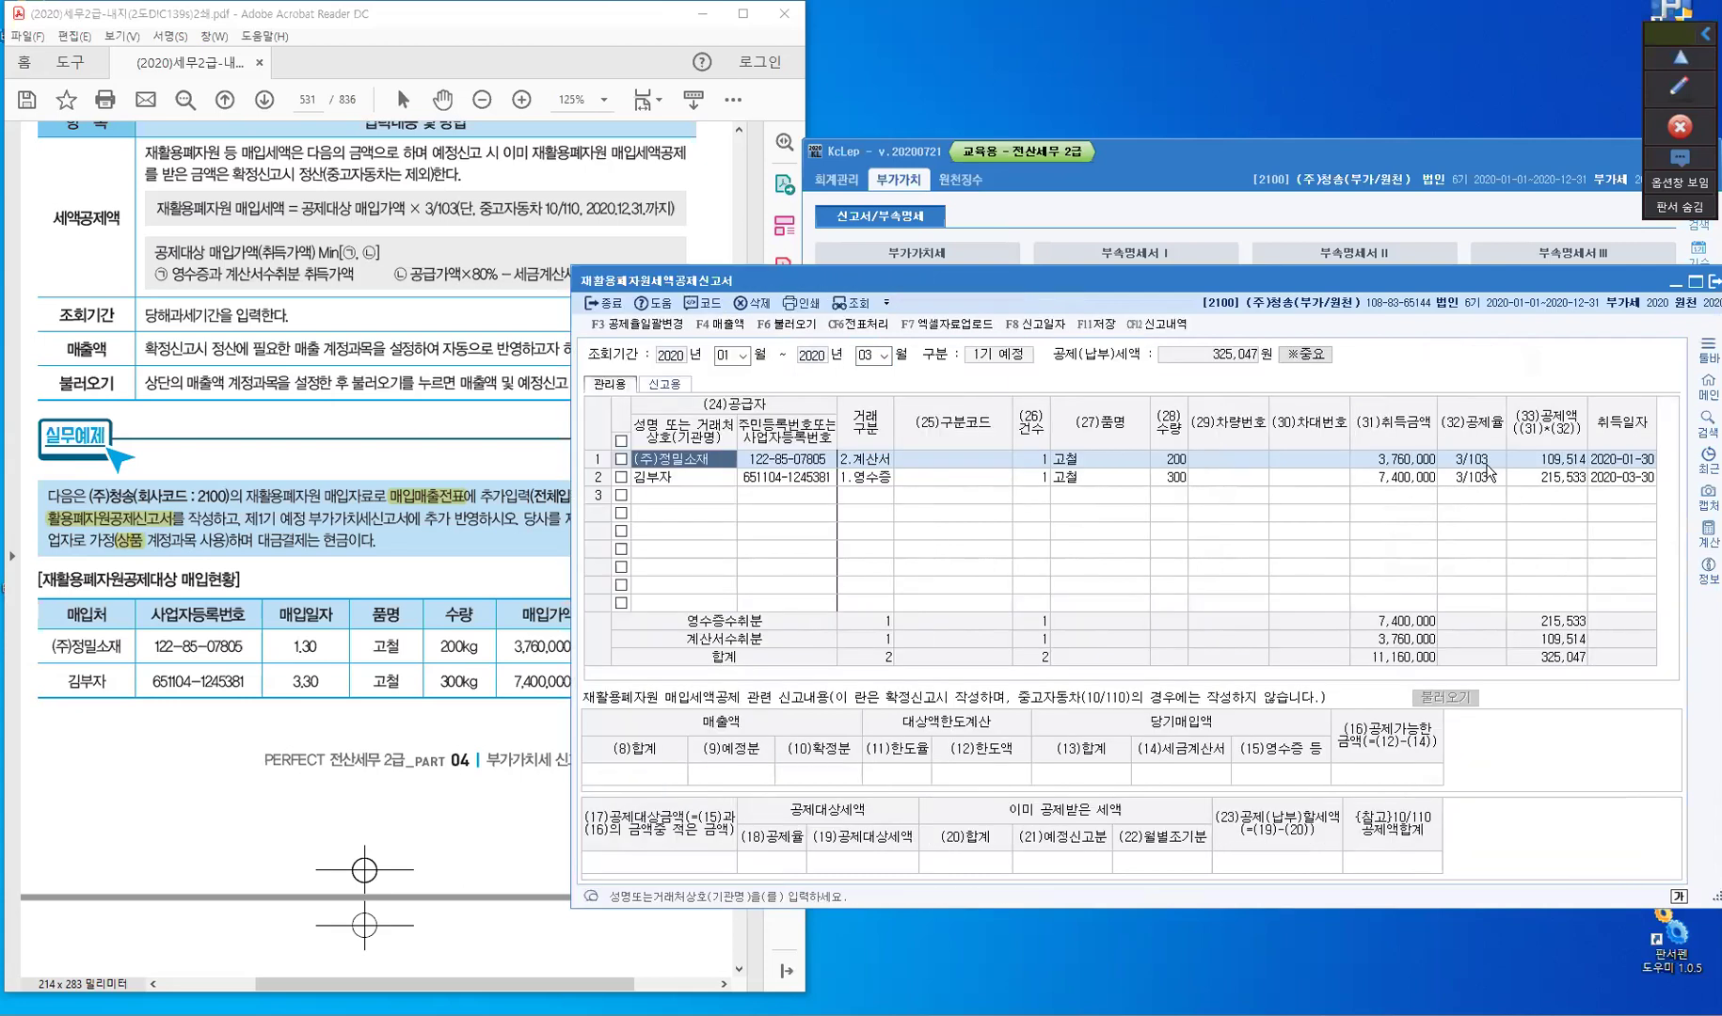
click(1487, 461)
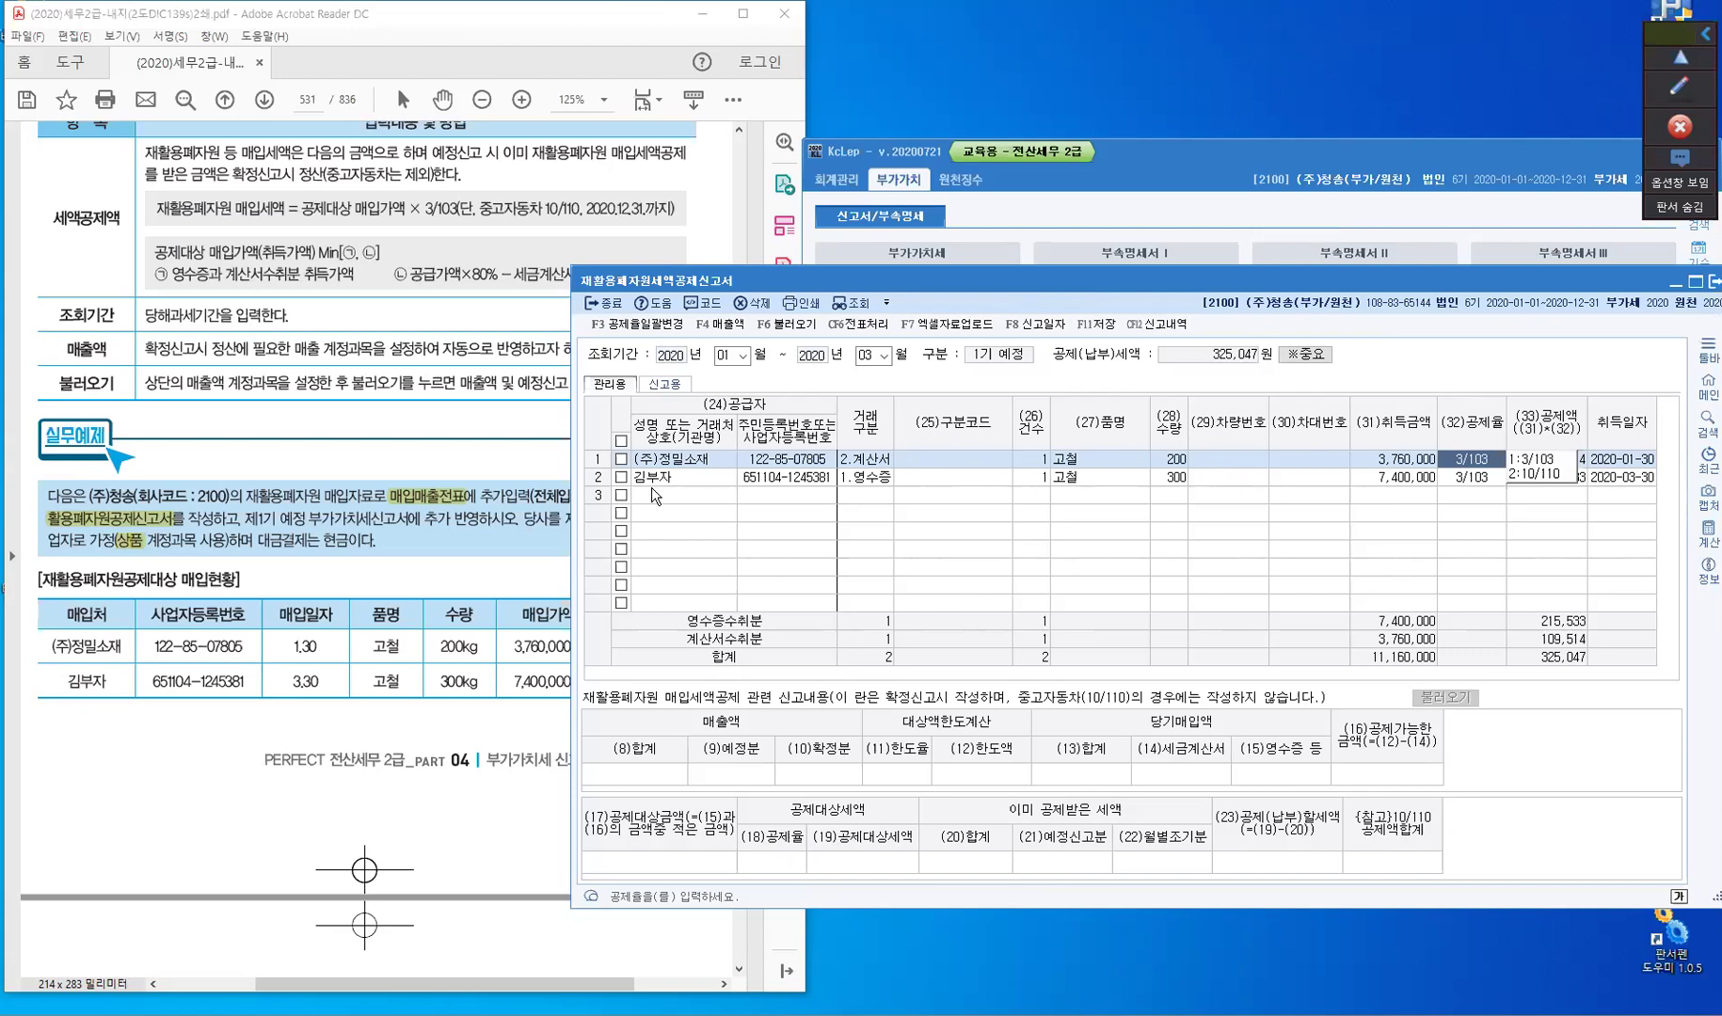
key(Return)
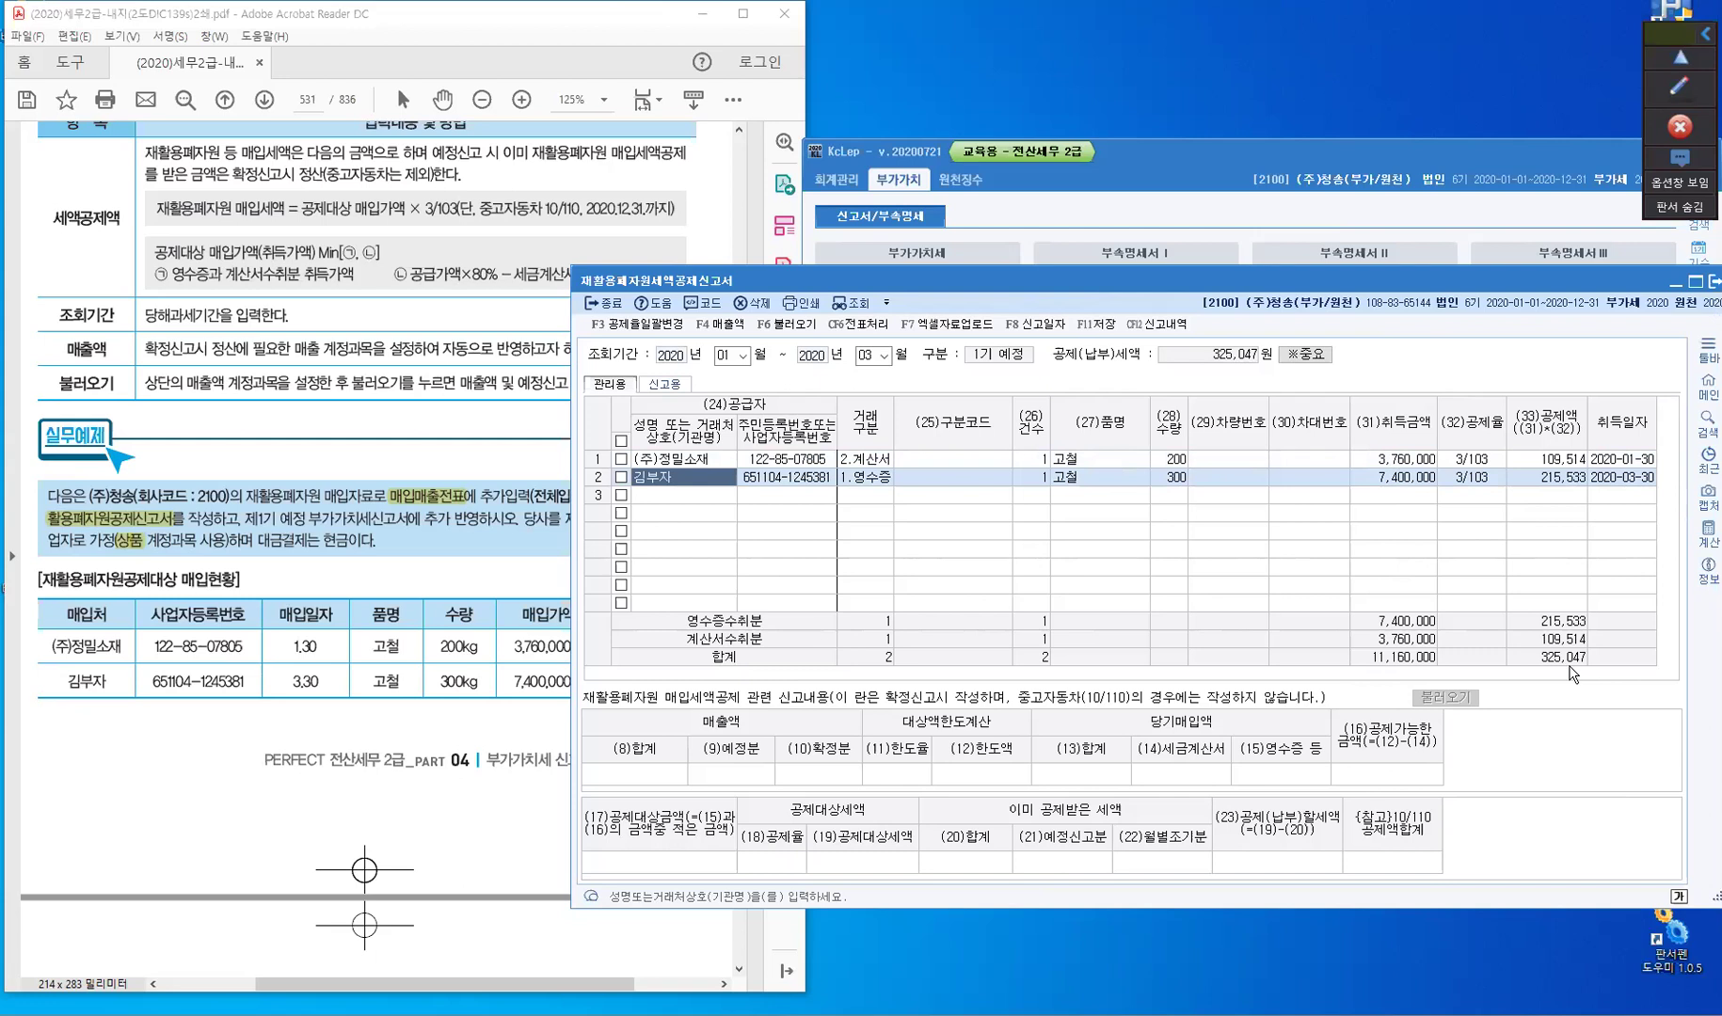
- Mark the report's total deduction amount and the ending month 03 with the red screen pen
click(1680, 86)
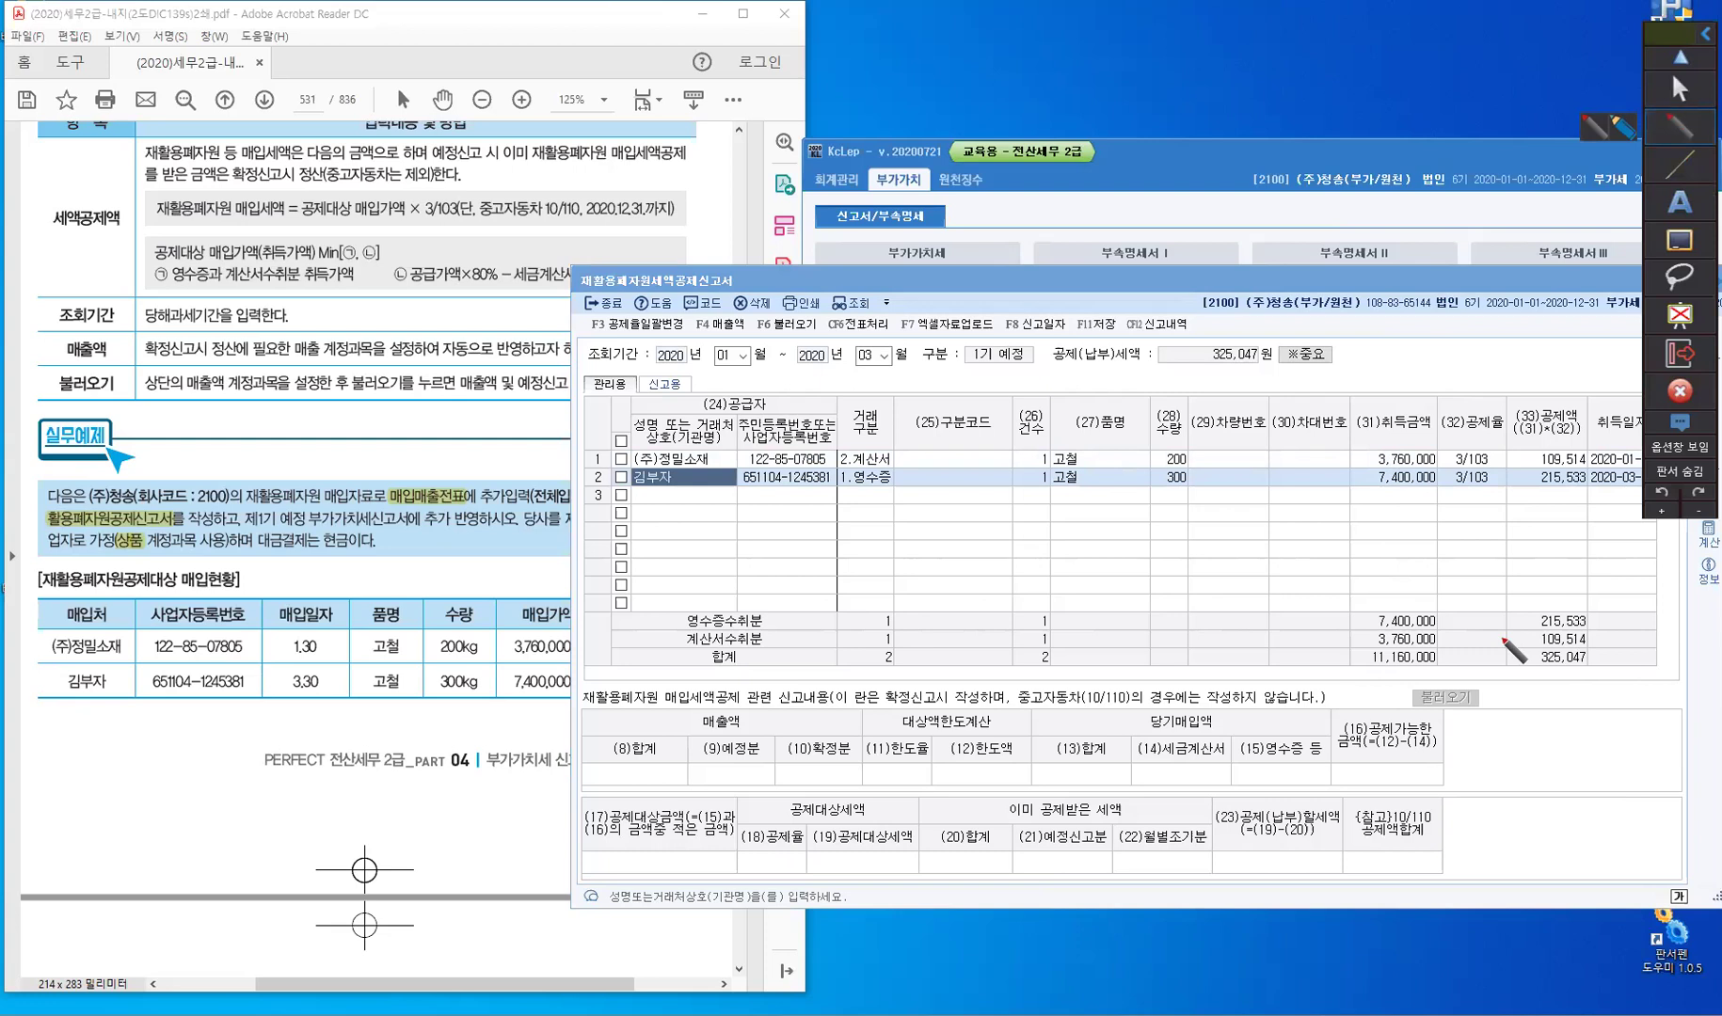
mouse_move(1507, 638)
mouse_down()
mouse_move(1499, 652)
mouse_move(1601, 655)
mouse_move(1603, 671)
mouse_up()
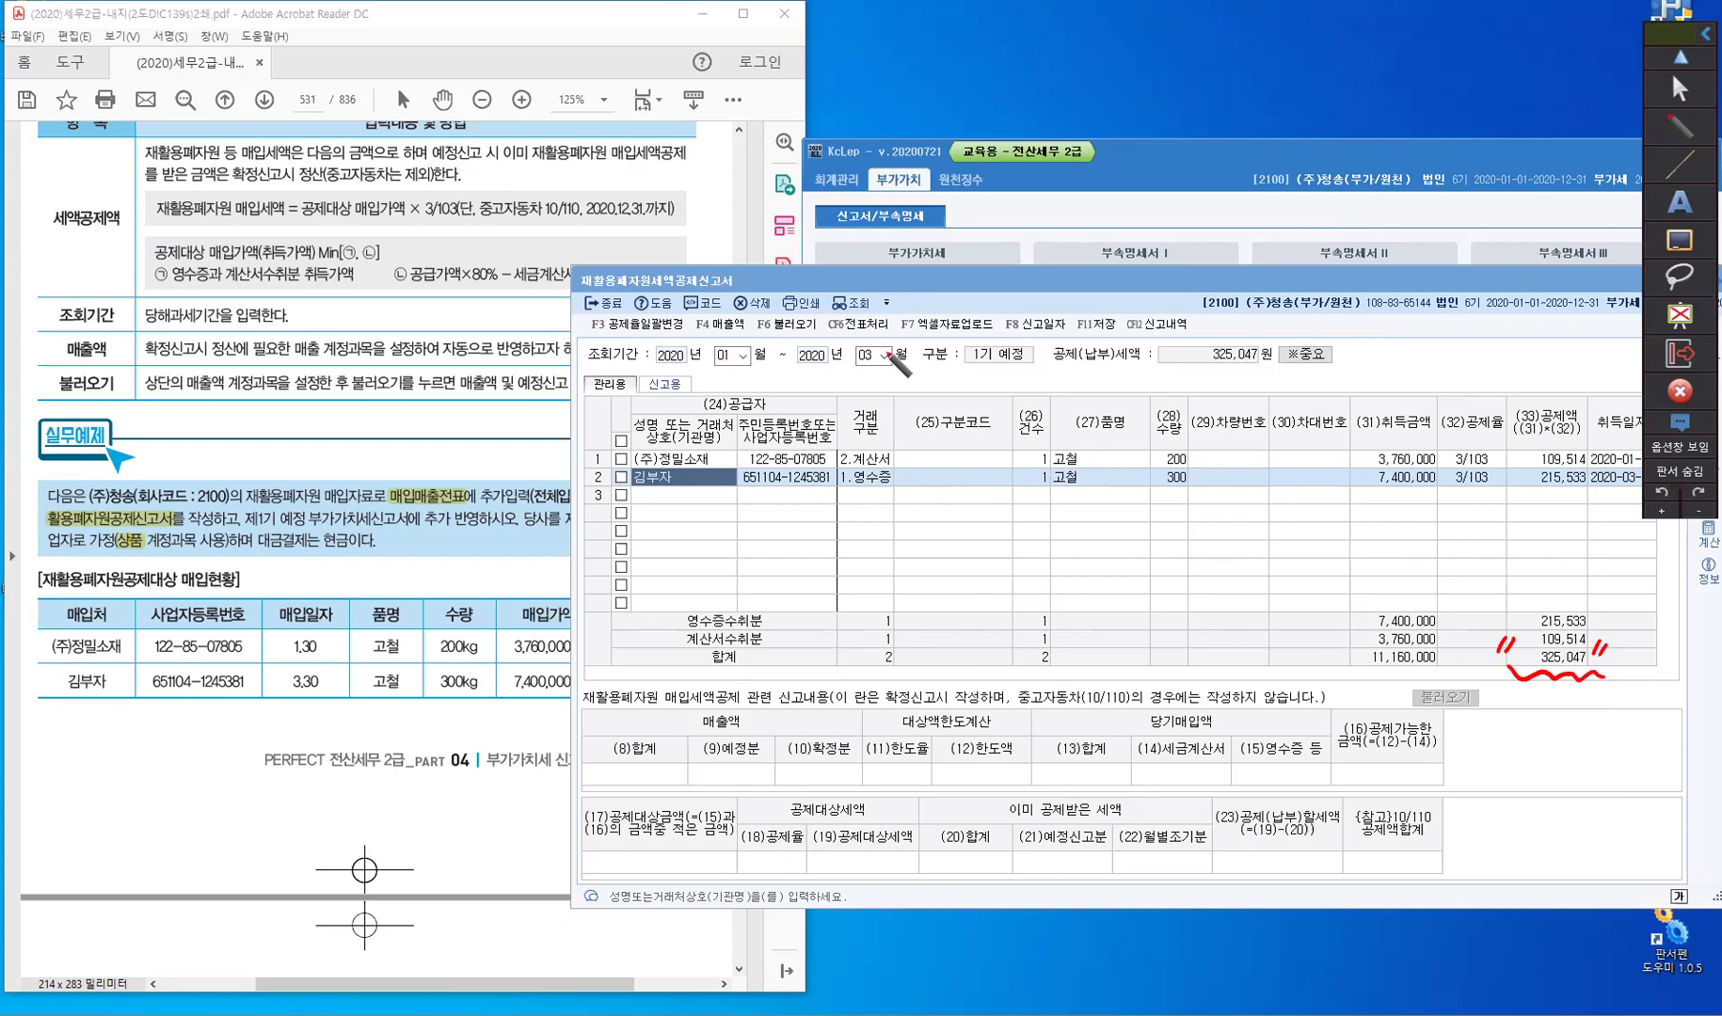
drag(897, 356, 888, 371)
drag(903, 357, 894, 372)
- Handwrite "3/31 일반전표입력" in red over the empty rows of the report
drag(909, 499, 927, 530)
drag(933, 515, 934, 532)
mouse_move(955, 513)
mouse_down()
mouse_move(957, 534)
mouse_move(1015, 499)
mouse_move(1023, 516)
mouse_up()
drag(1007, 515, 1028, 527)
drag(1035, 496, 1046, 513)
mouse_move(1048, 493)
mouse_down()
mouse_move(1049, 513)
mouse_move(1101, 529)
mouse_move(1156, 520)
mouse_up()
drag(1139, 518, 1159, 533)
drag(1169, 497, 1155, 530)
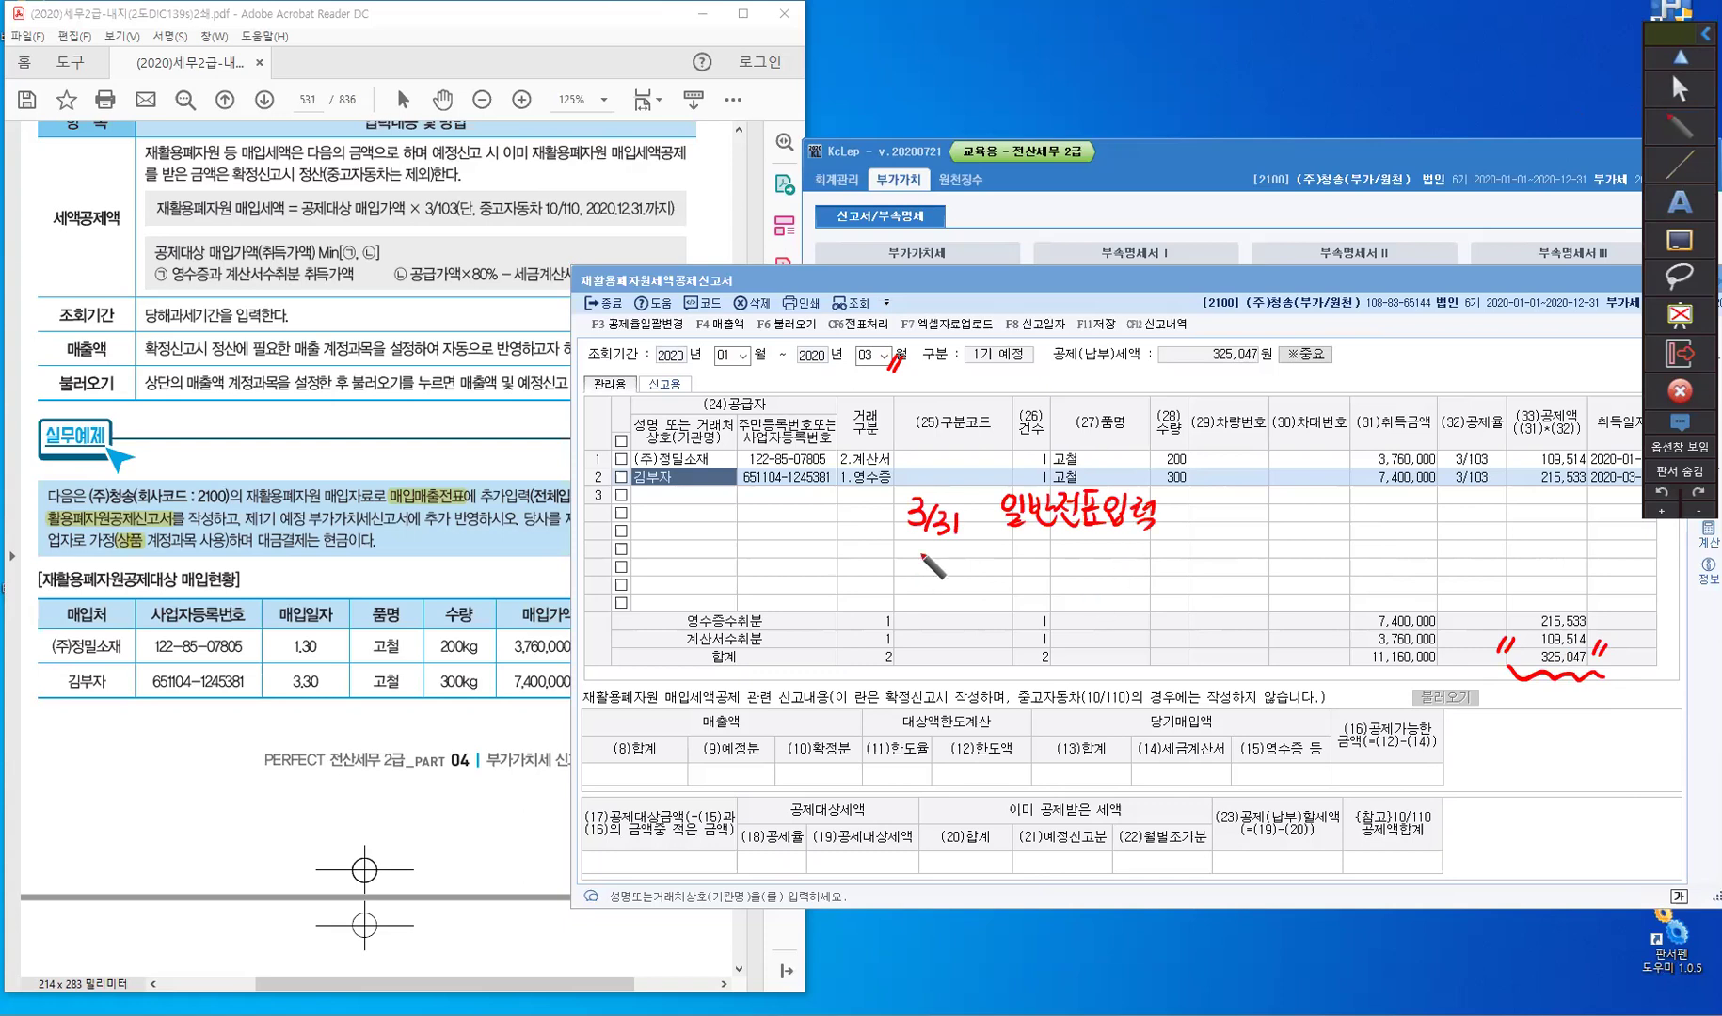
- Handwrite the debit side "(차) 부가세대급금 325,047" below the 3/31 note
mouse_move(917, 554)
mouse_down()
mouse_move(911, 586)
mouse_move(932, 565)
mouse_move(941, 586)
mouse_up()
drag(952, 557, 956, 589)
drag(984, 553, 985, 569)
drag(997, 554, 1006, 578)
drag(990, 578, 990, 593)
drag(1013, 562, 1016, 589)
mouse_move(1029, 559)
mouse_down()
mouse_move(1030, 591)
mouse_move(1179, 593)
mouse_up()
drag(1184, 559, 1205, 591)
drag(1211, 558, 1230, 593)
drag(1246, 561, 1258, 589)
drag(1278, 559, 1285, 591)
drag(1291, 563, 1304, 591)
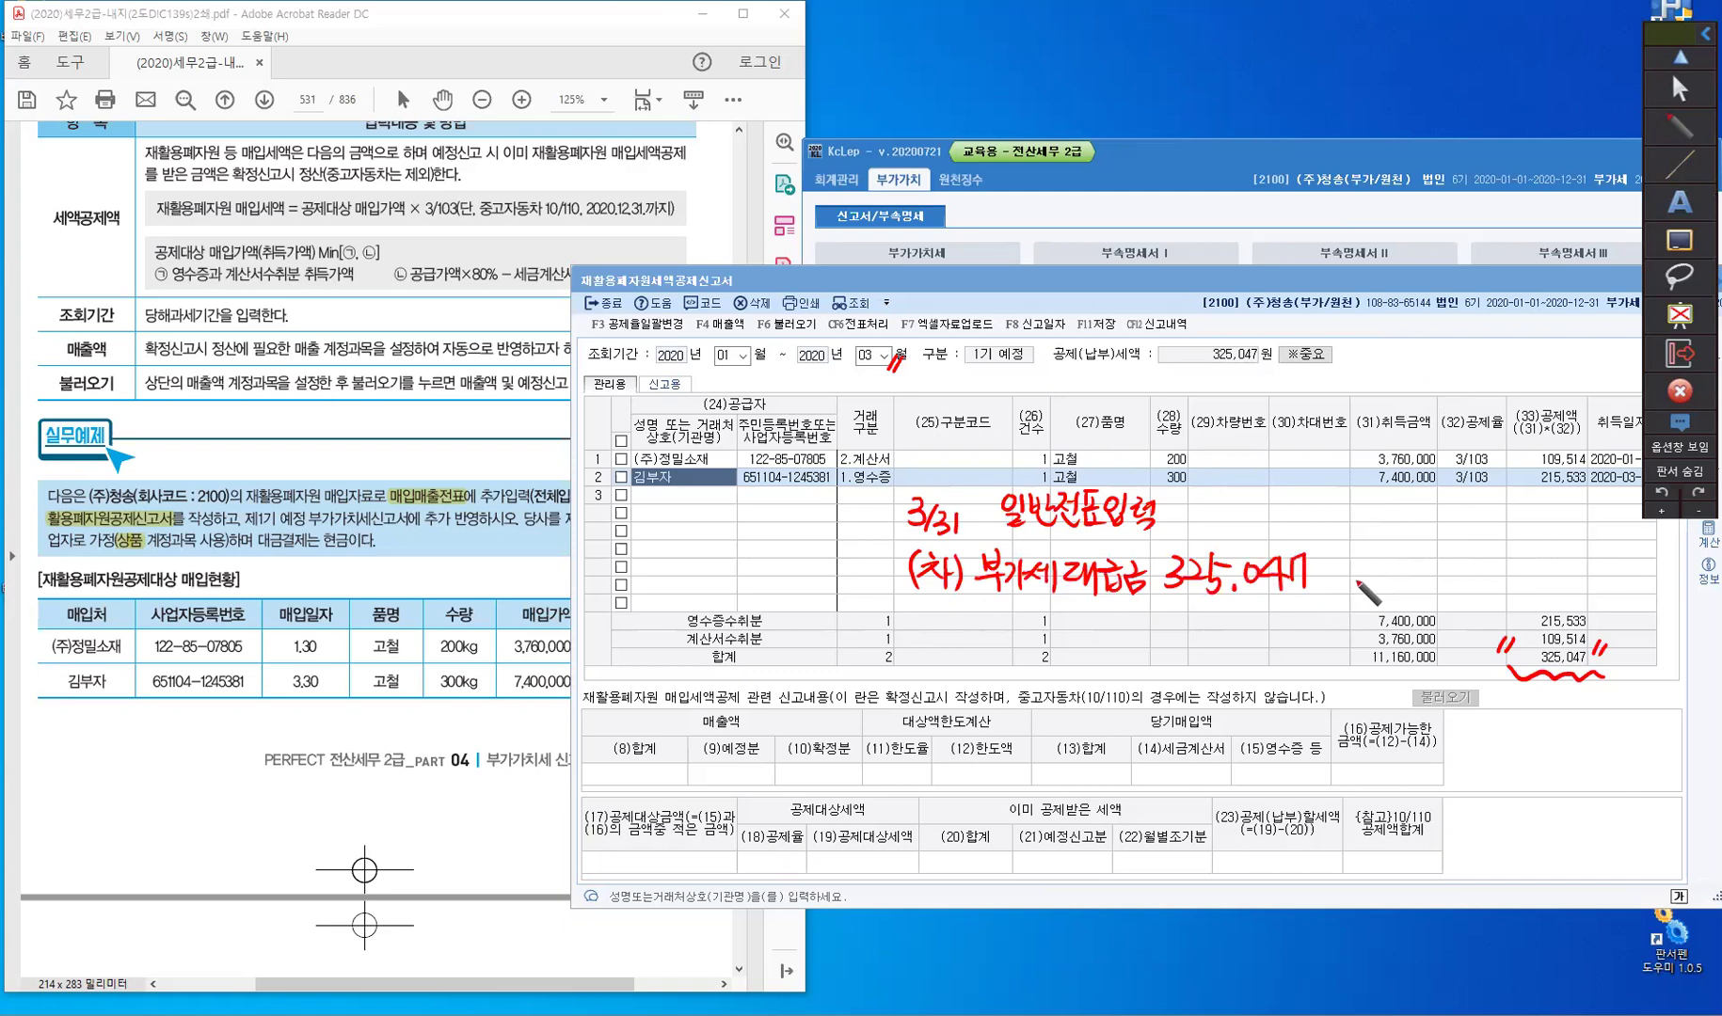
- Write the credit marker "(대)" beside the debit note and label the 고철 item as 상품 with an arrow
drag(1362, 561, 1357, 589)
drag(1371, 565, 1380, 585)
drag(1389, 559, 1389, 591)
drag(1400, 557, 1411, 591)
click(1079, 440)
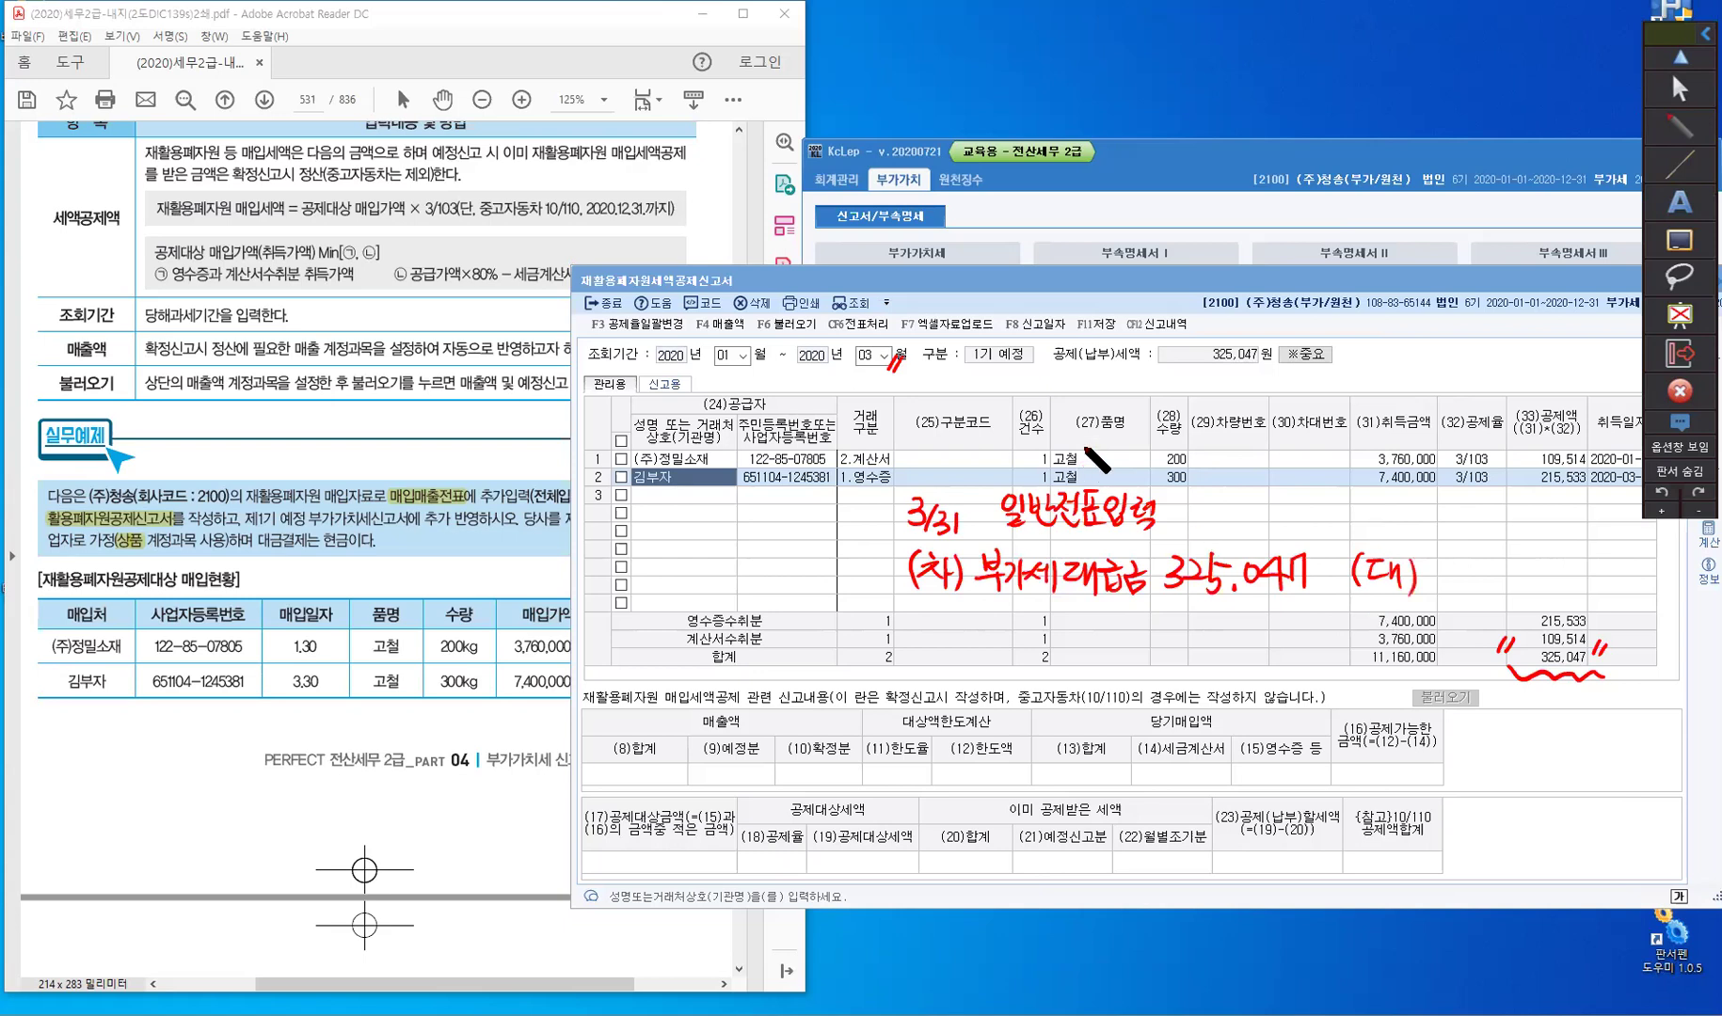
mouse_move(1092, 463)
mouse_down()
mouse_move(1143, 399)
mouse_move(1153, 429)
mouse_move(1184, 396)
mouse_up()
drag(1169, 404, 1185, 420)
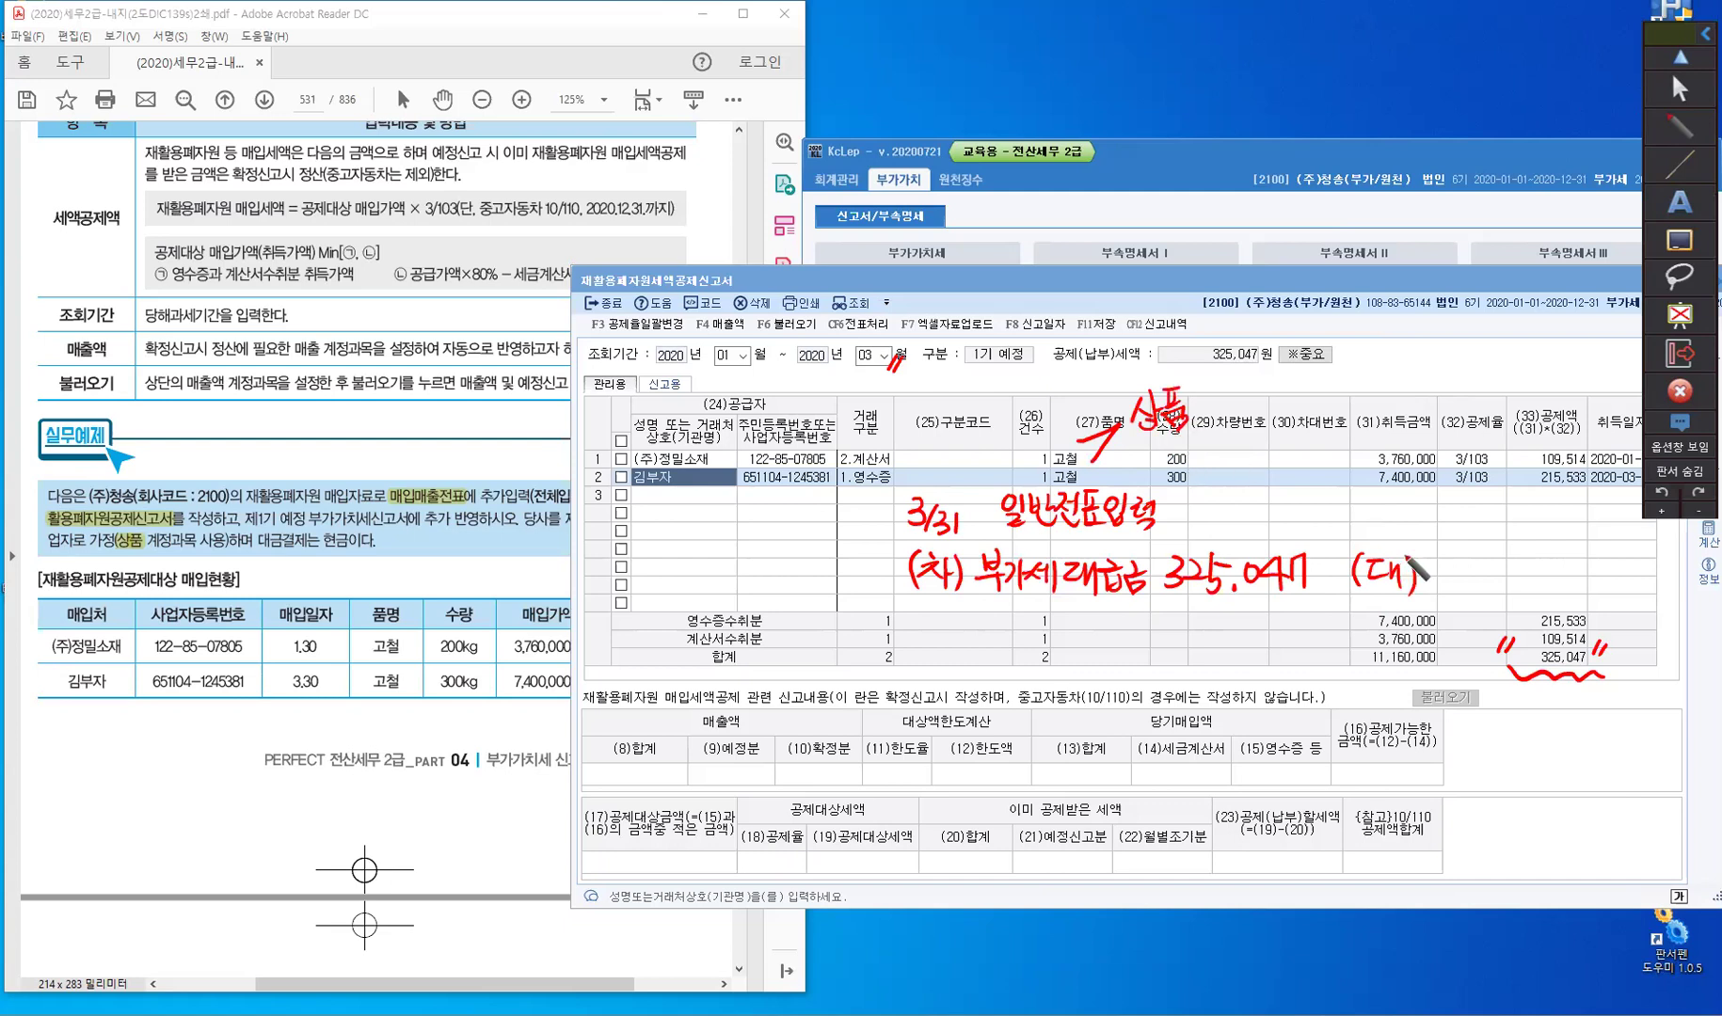
- Complete the handwritten credit side with "상품 325,047" and add a parenthesised description-code 8 note beneath it
mouse_move(1440, 554)
mouse_down()
mouse_move(1454, 588)
mouse_move(1503, 557)
mouse_move(1482, 570)
mouse_move(1474, 593)
mouse_move(1498, 576)
mouse_move(1490, 597)
mouse_move(1544, 576)
mouse_move(1564, 595)
mouse_move(1600, 585)
mouse_up()
drag(1626, 563, 1639, 593)
drag(1649, 563, 1664, 603)
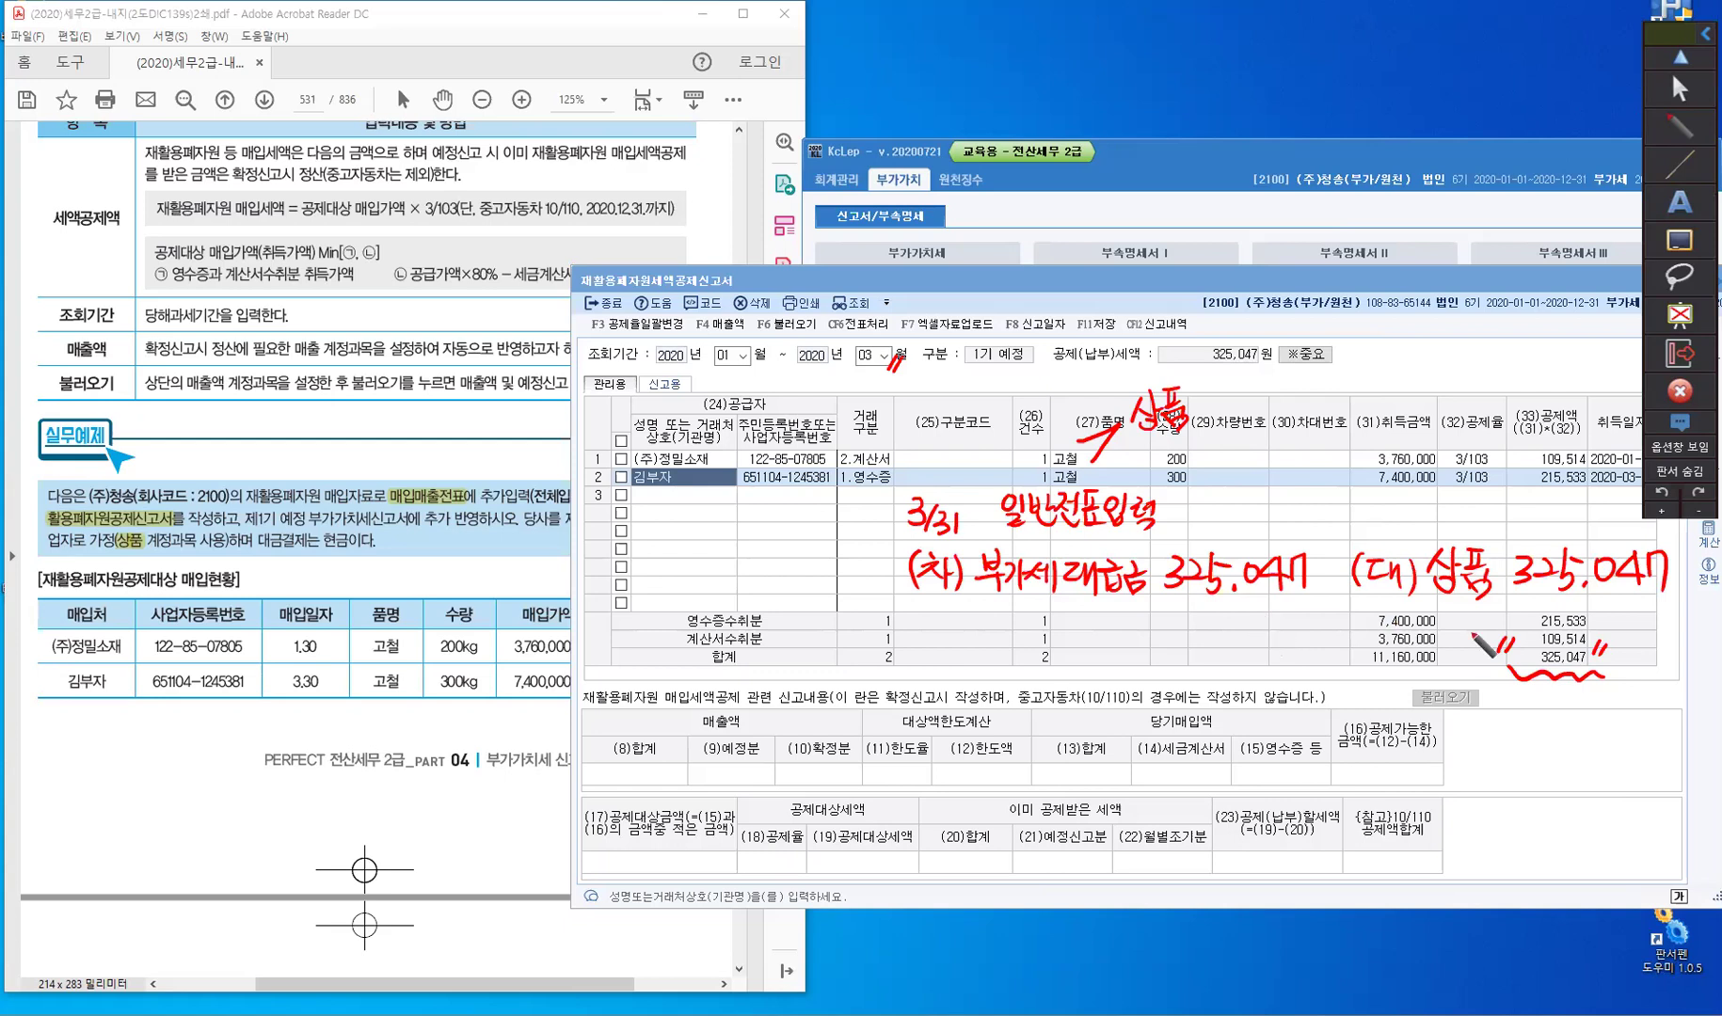
mouse_move(1442, 606)
mouse_down()
mouse_move(1438, 637)
mouse_move(1507, 613)
mouse_move(1624, 668)
mouse_up()
click(1480, 637)
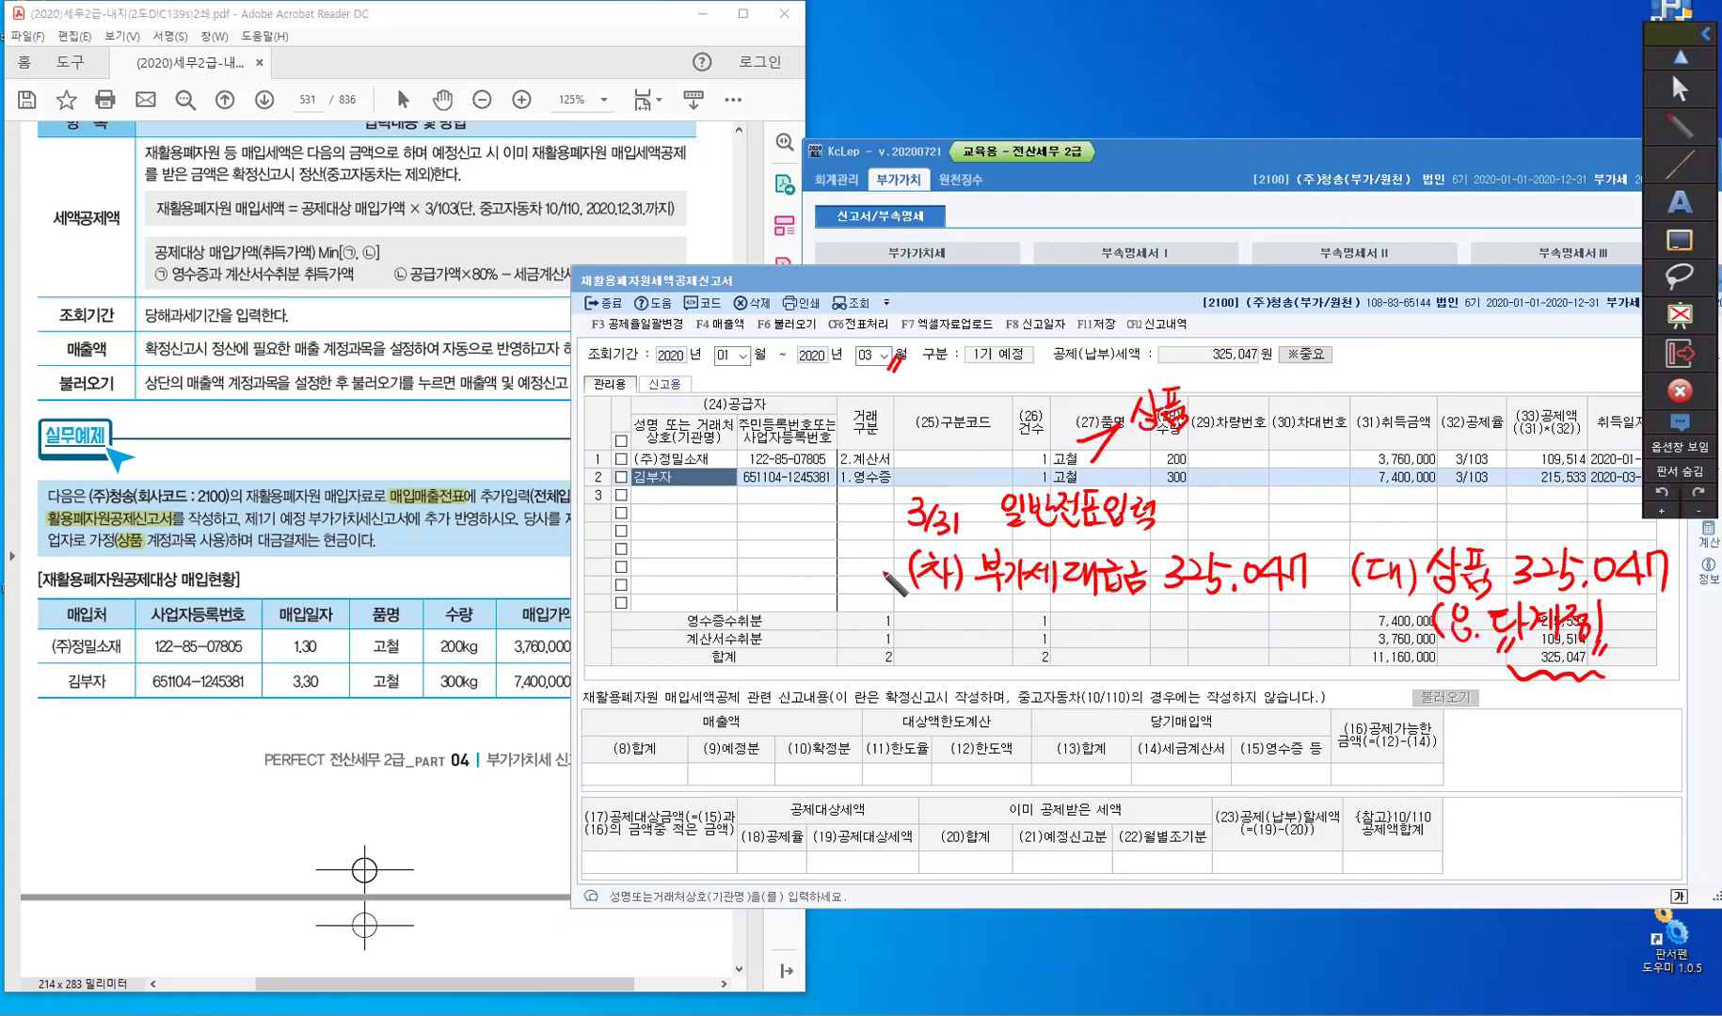
- Clear the red pen annotations and leave the drawing mode
click(1671, 247)
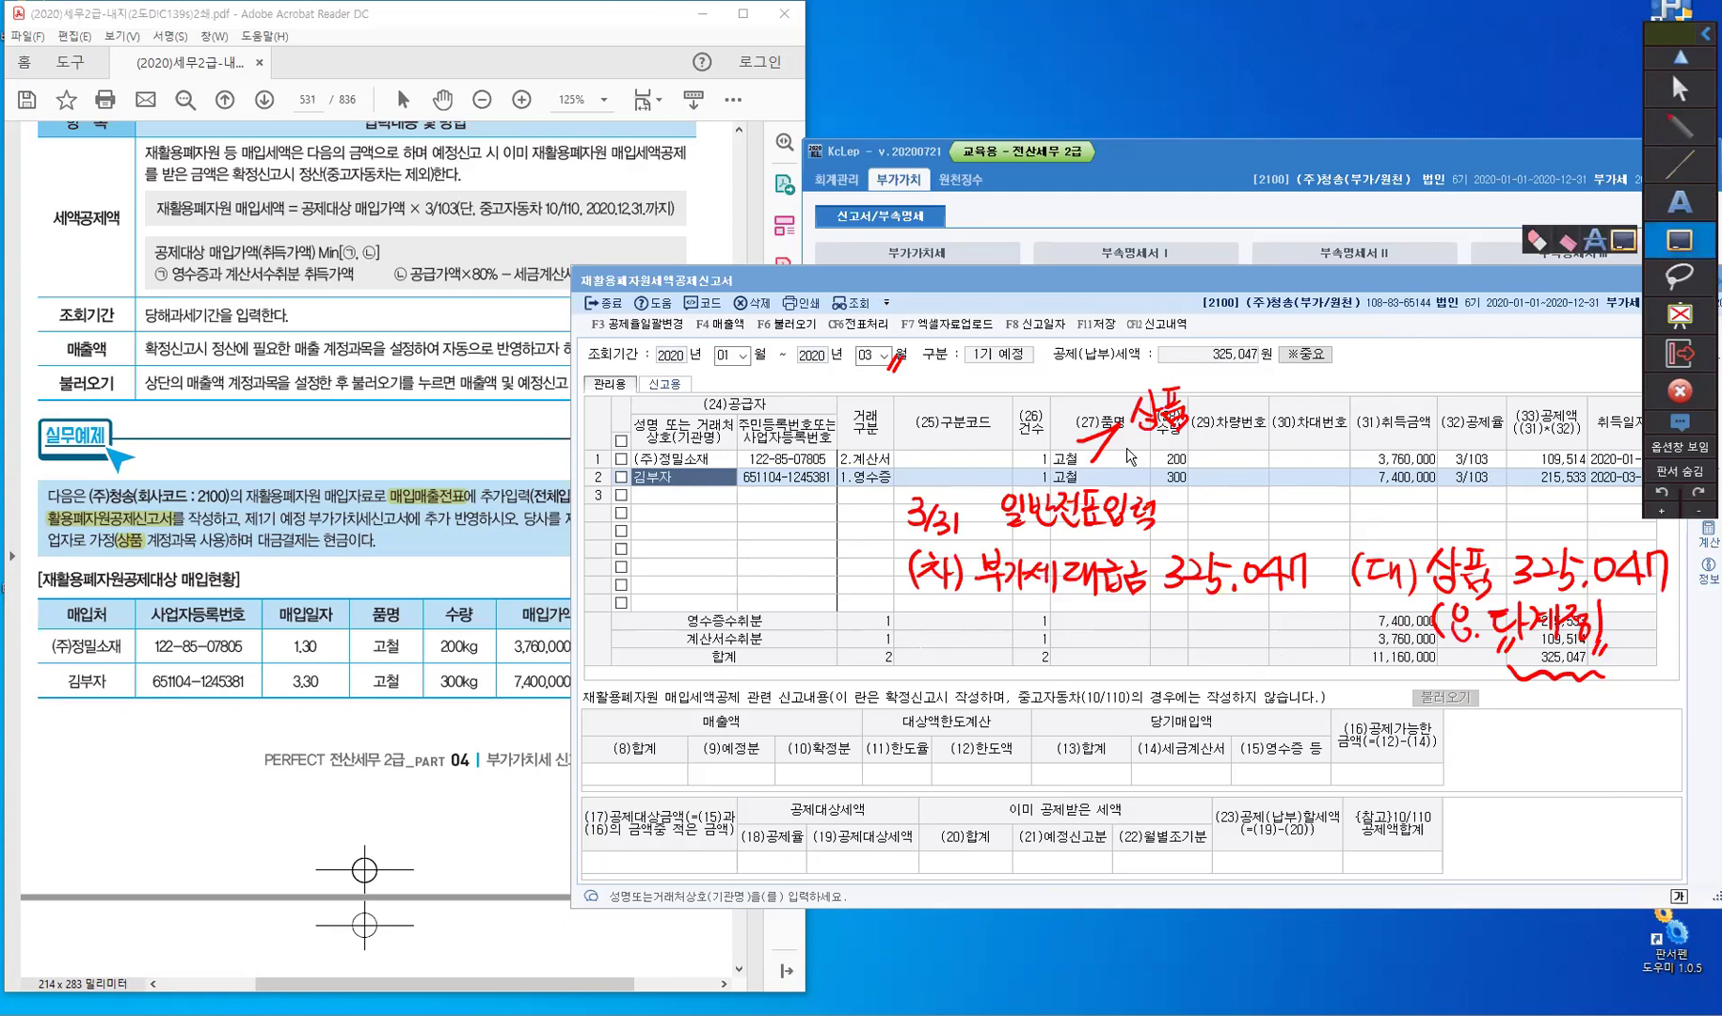
key(Escape)
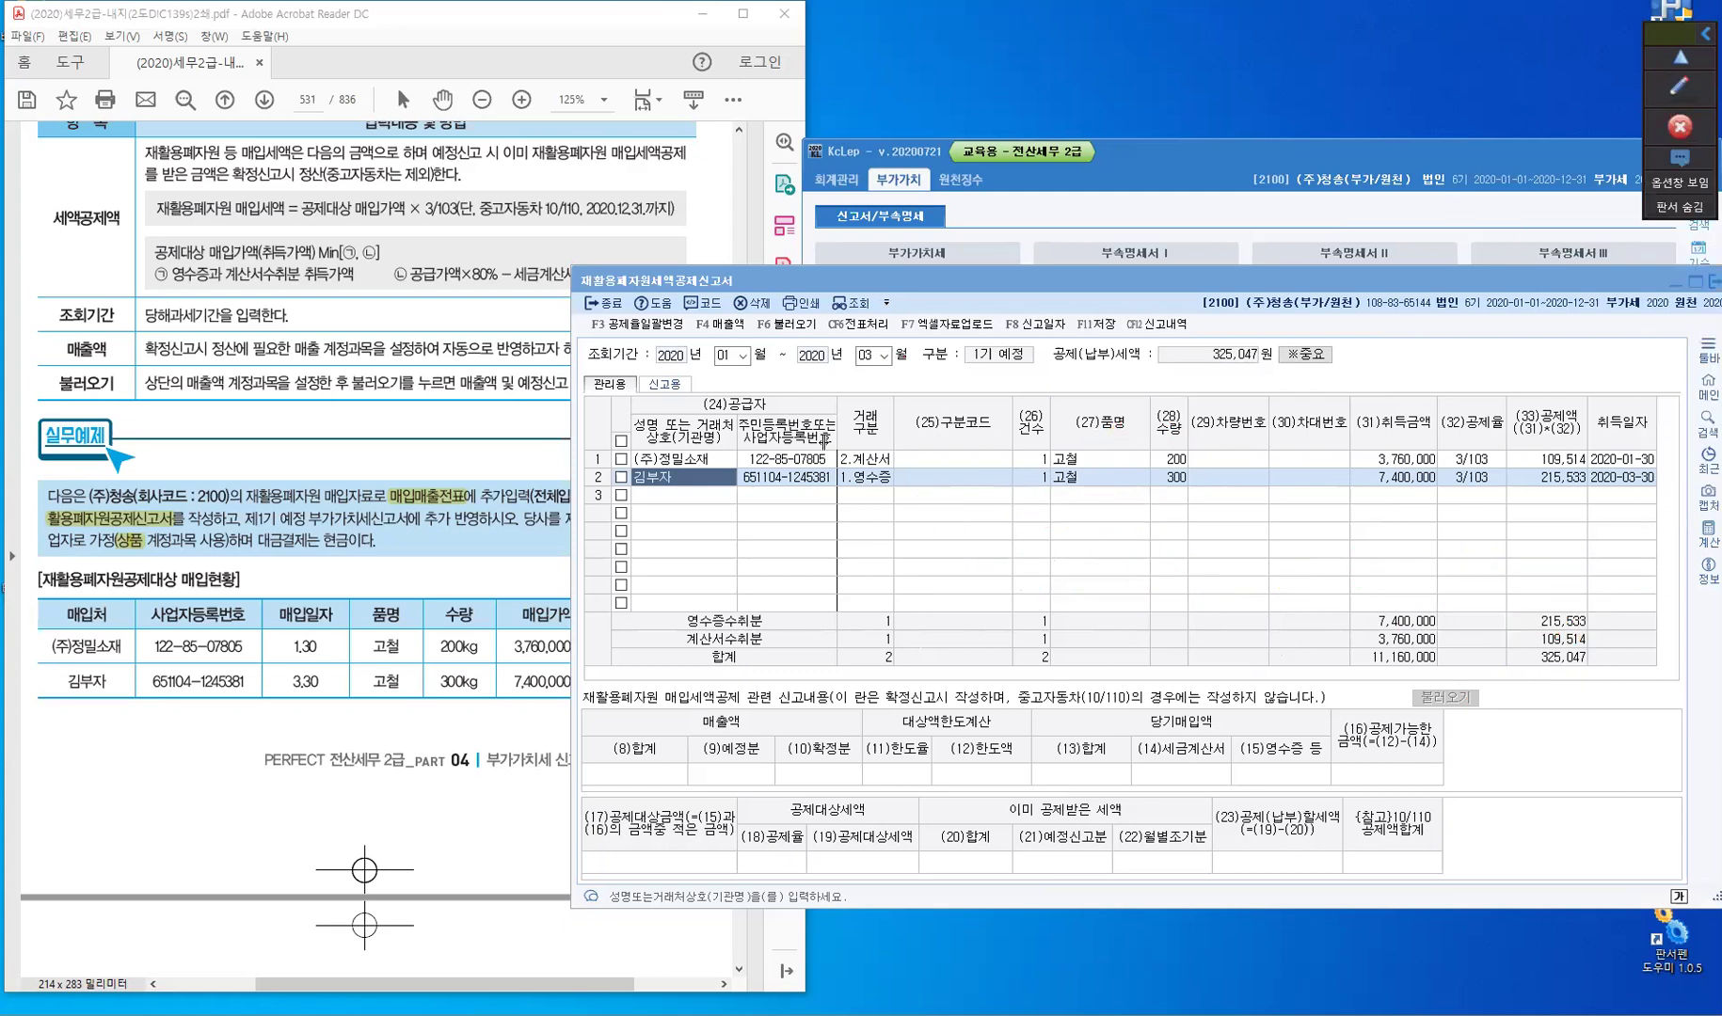
- Save the modified data in 재활용폐자원세액공제신고서 and close the report
click(613, 304)
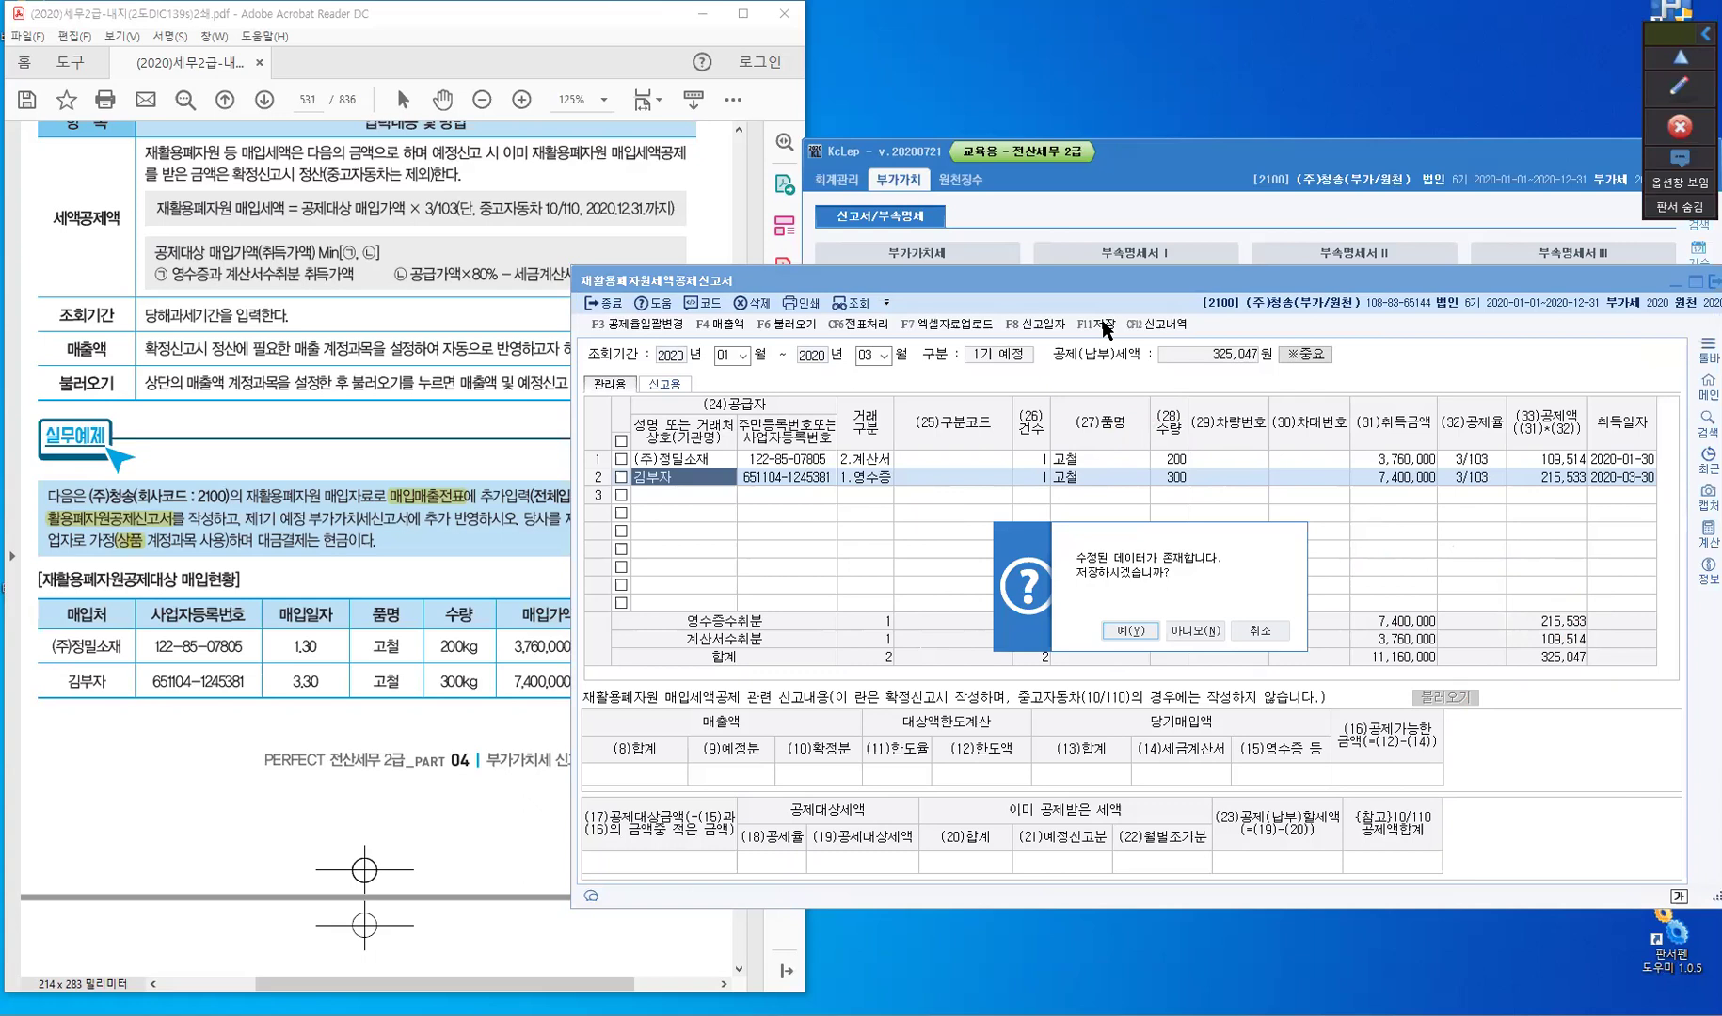
click(1134, 632)
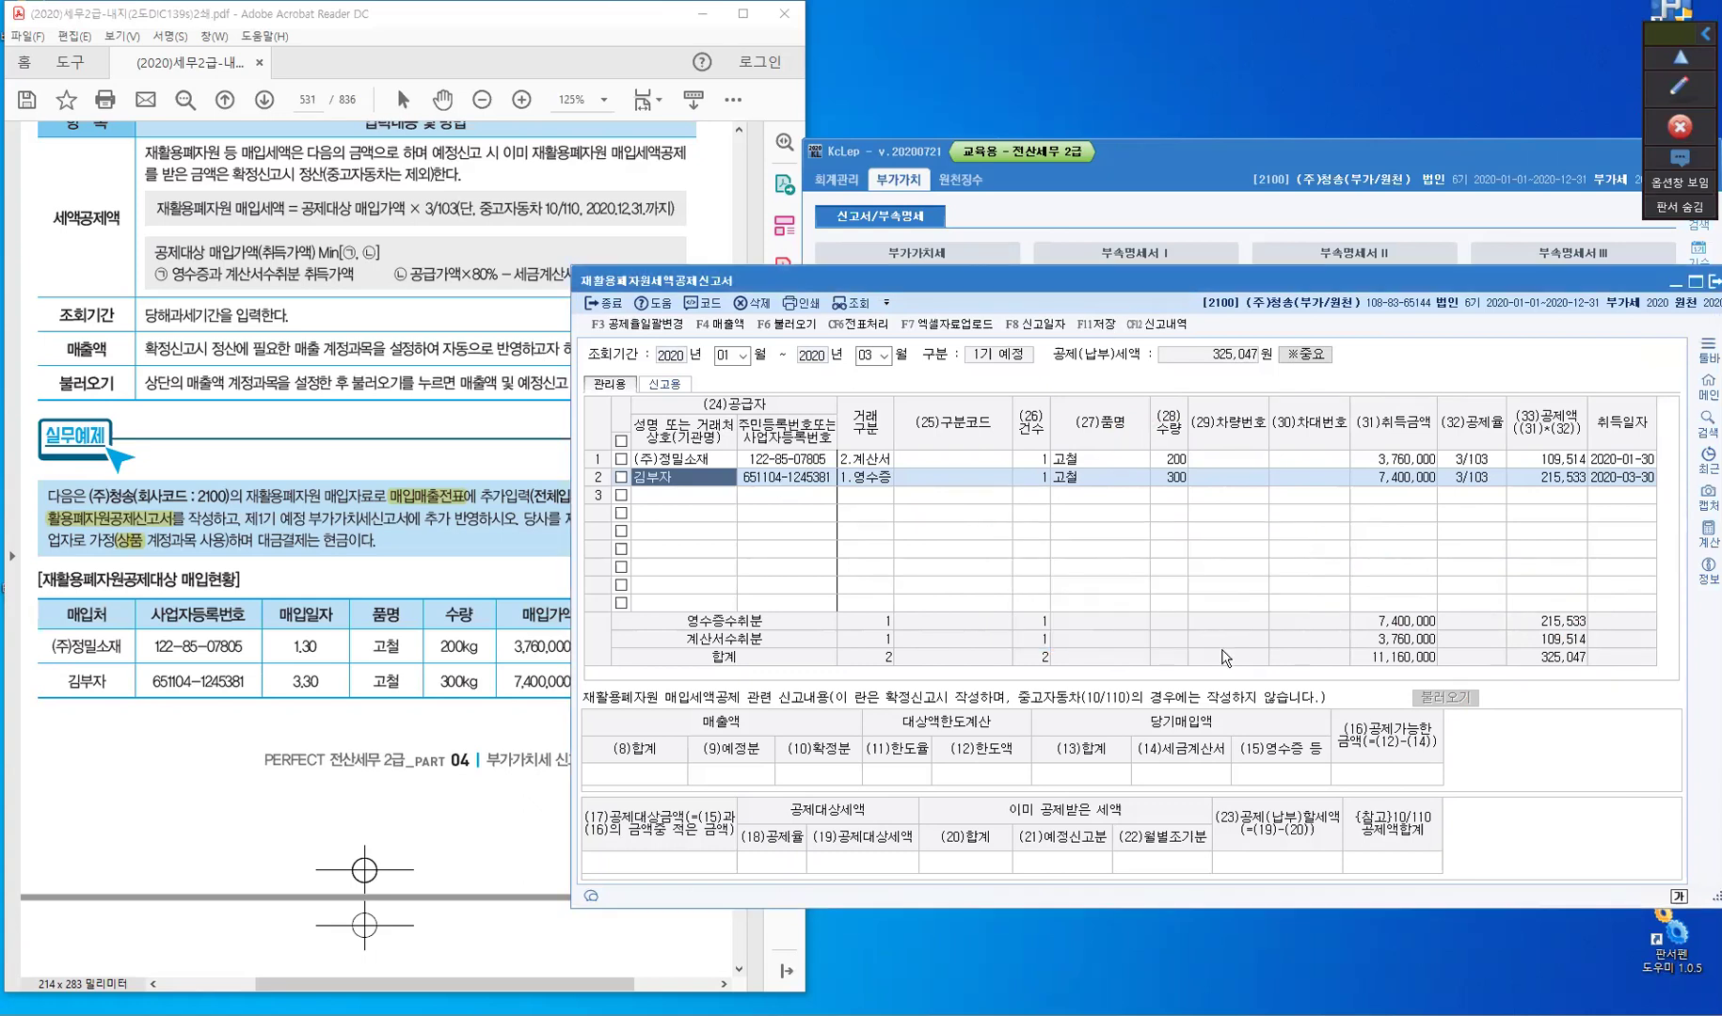
click(613, 314)
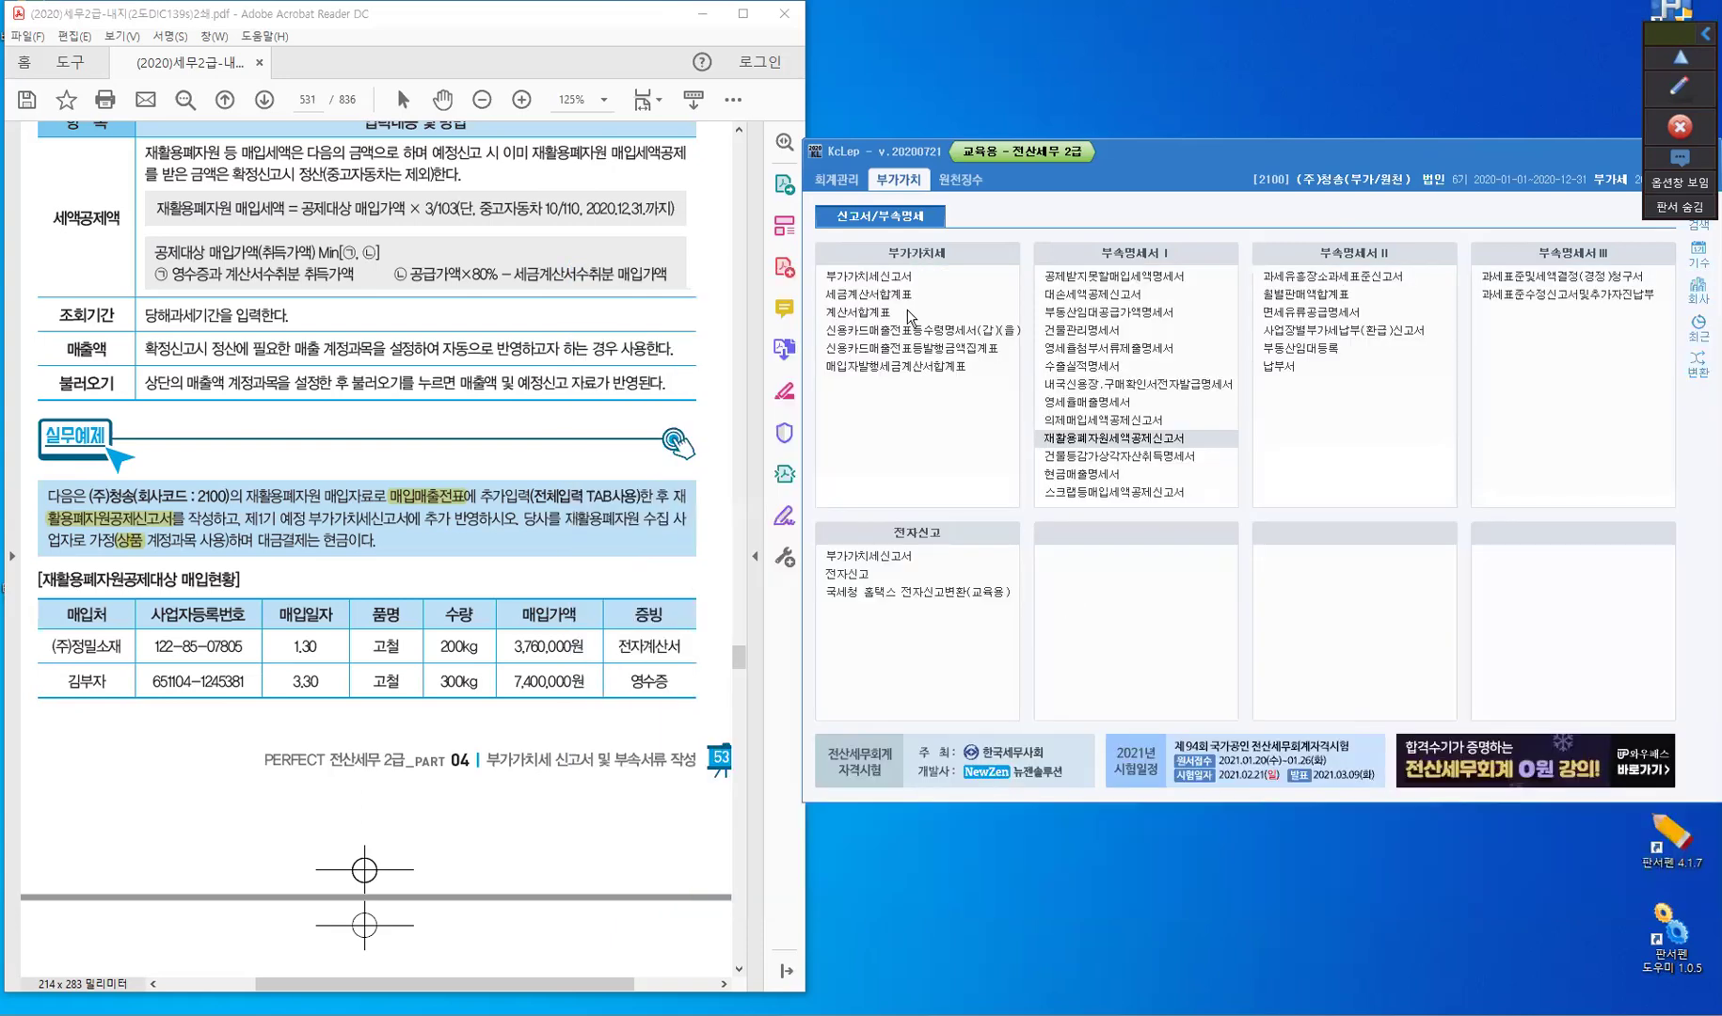
- Open 부가가치세신고서 for January 1 to March 31, 2020 as a 정기신고, declining to load the previously saved data
click(883, 282)
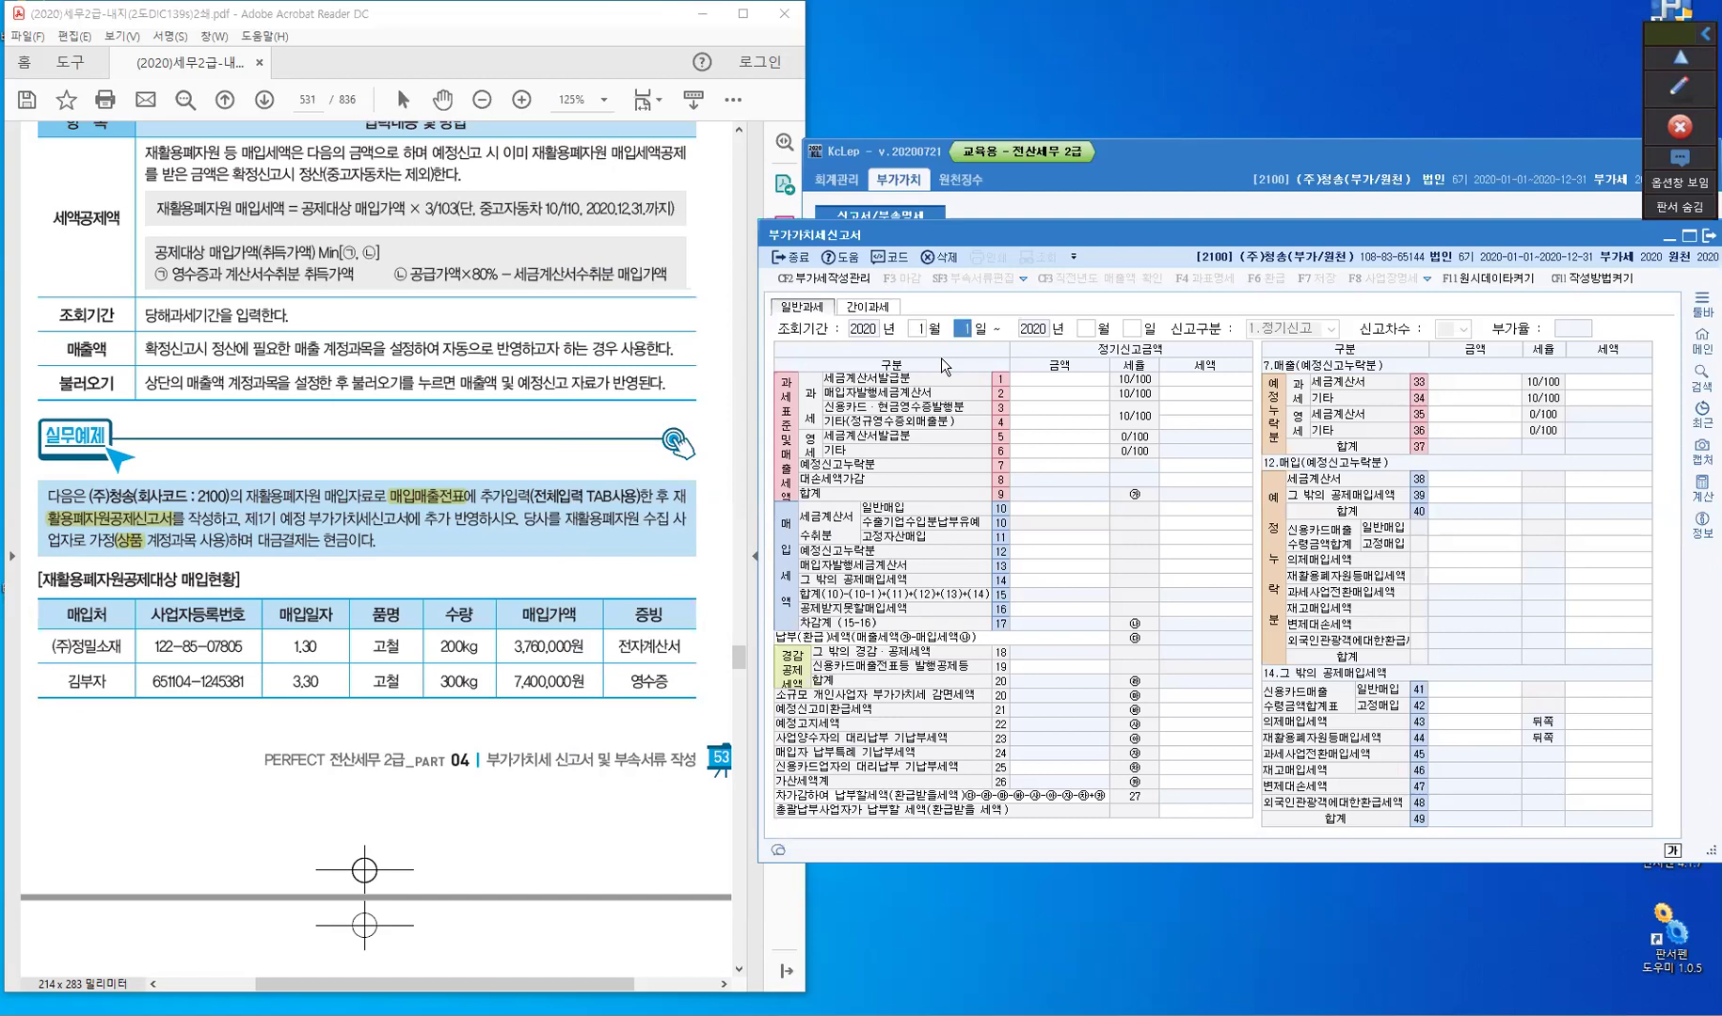
key(Return)
text(3)
key(Return)
key(Return)
key(Return)
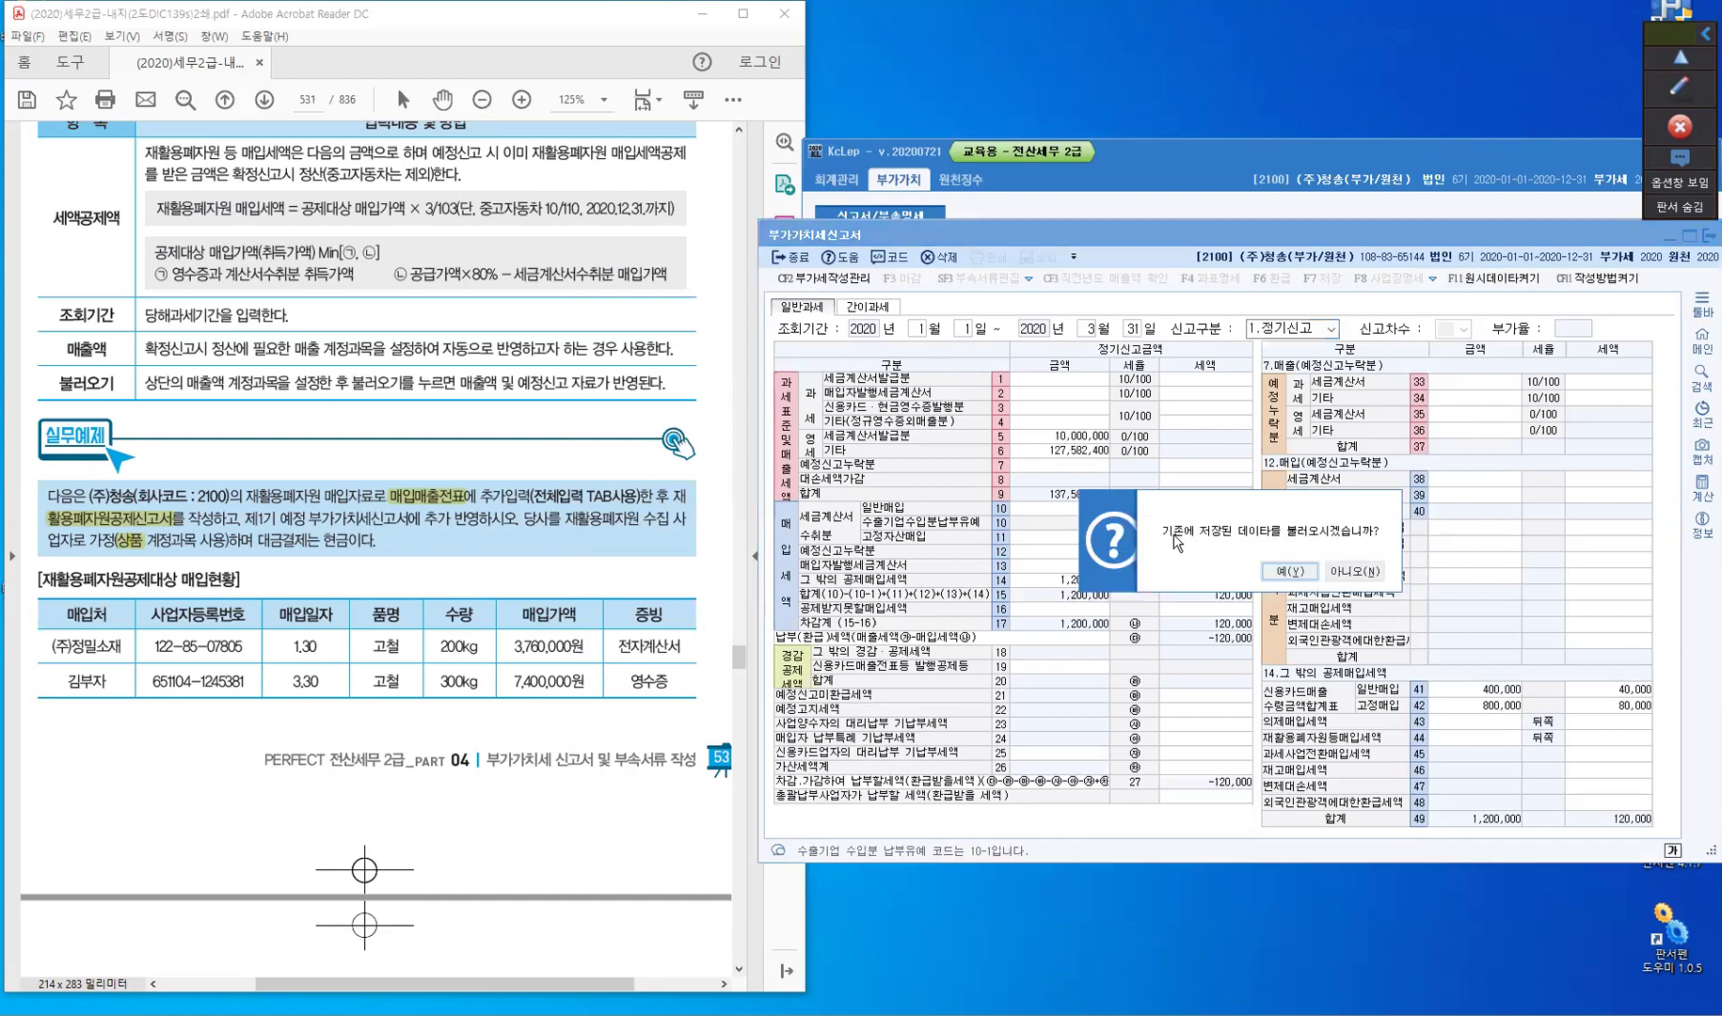
click(1362, 581)
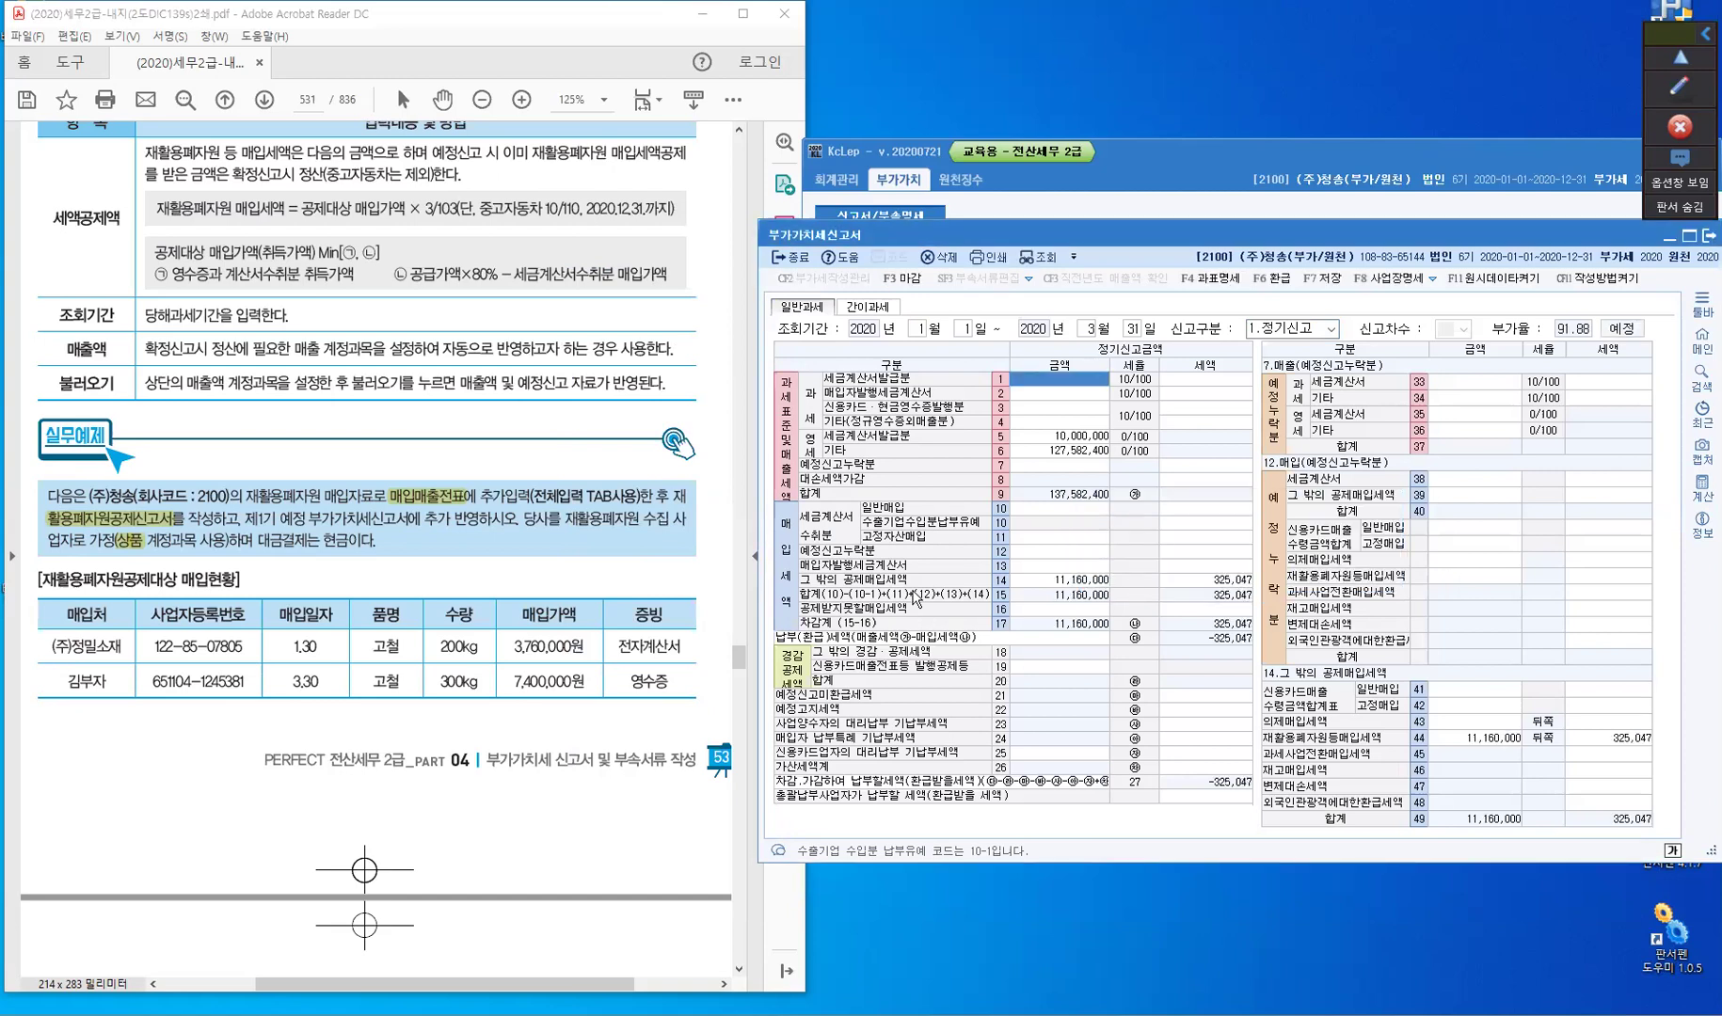
- Check 그 밖의 공제매입세액 and the 재활용폐자원등매입세액 amount on line 44, save the VAT return and close it
click(1067, 583)
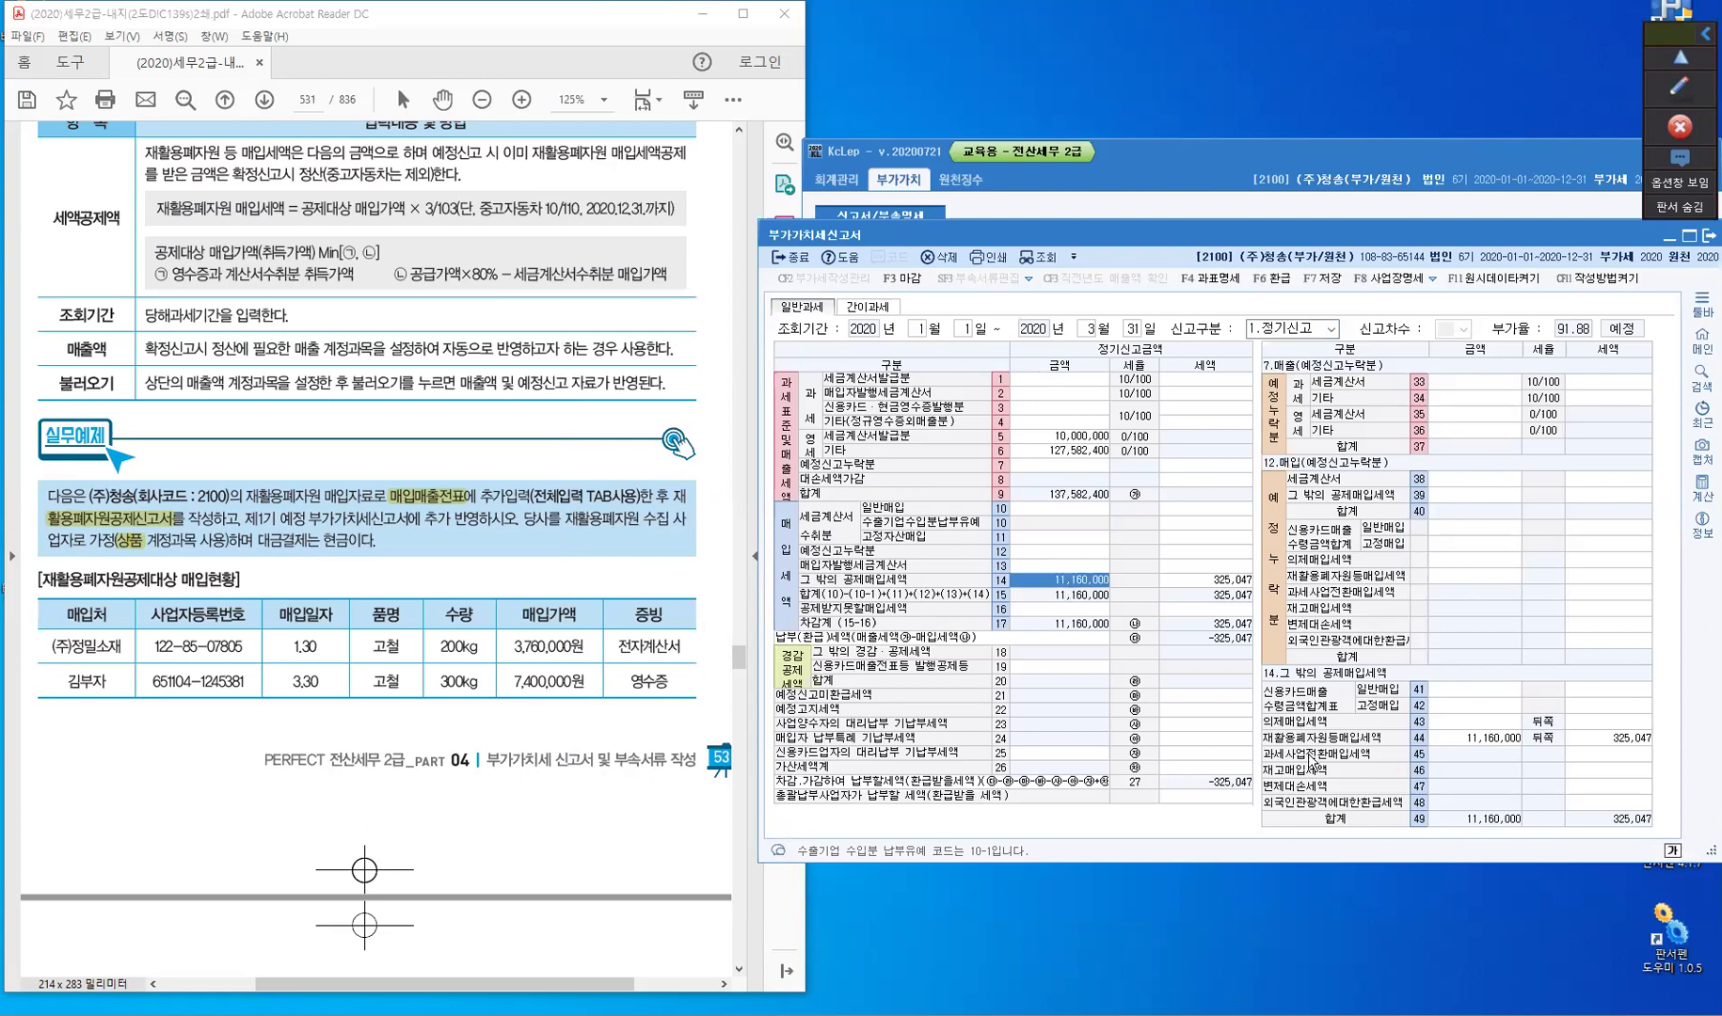
click(1471, 740)
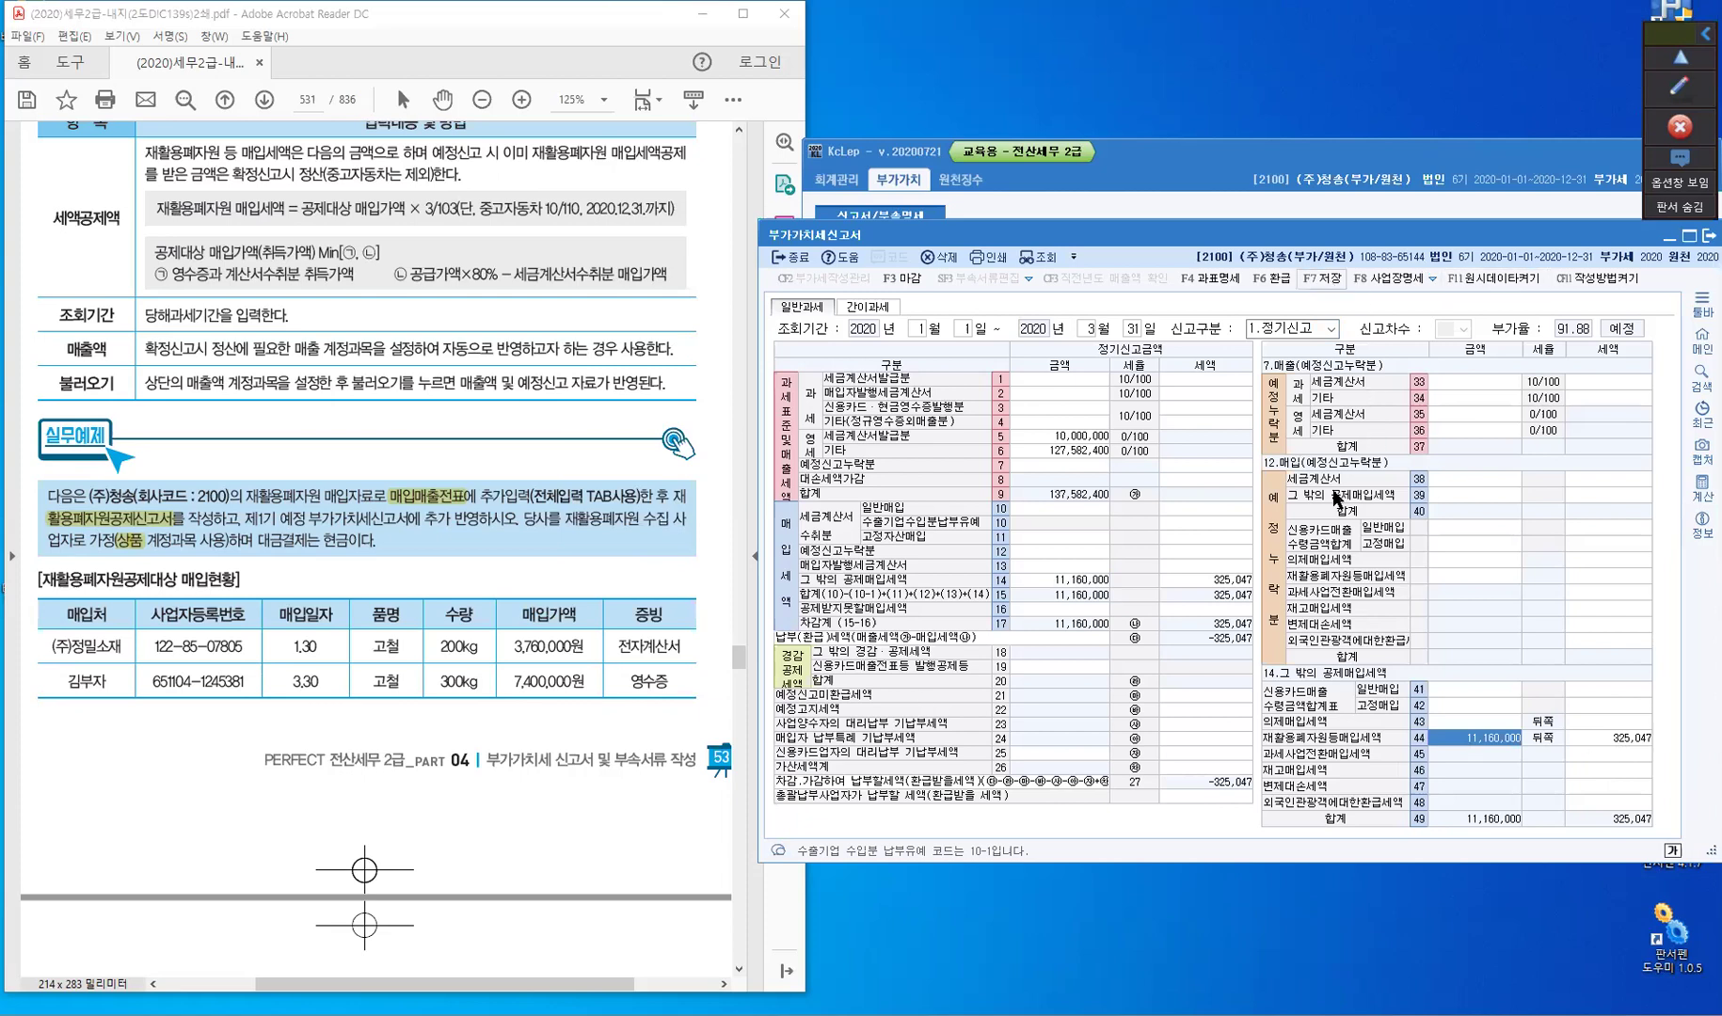
key(F7)
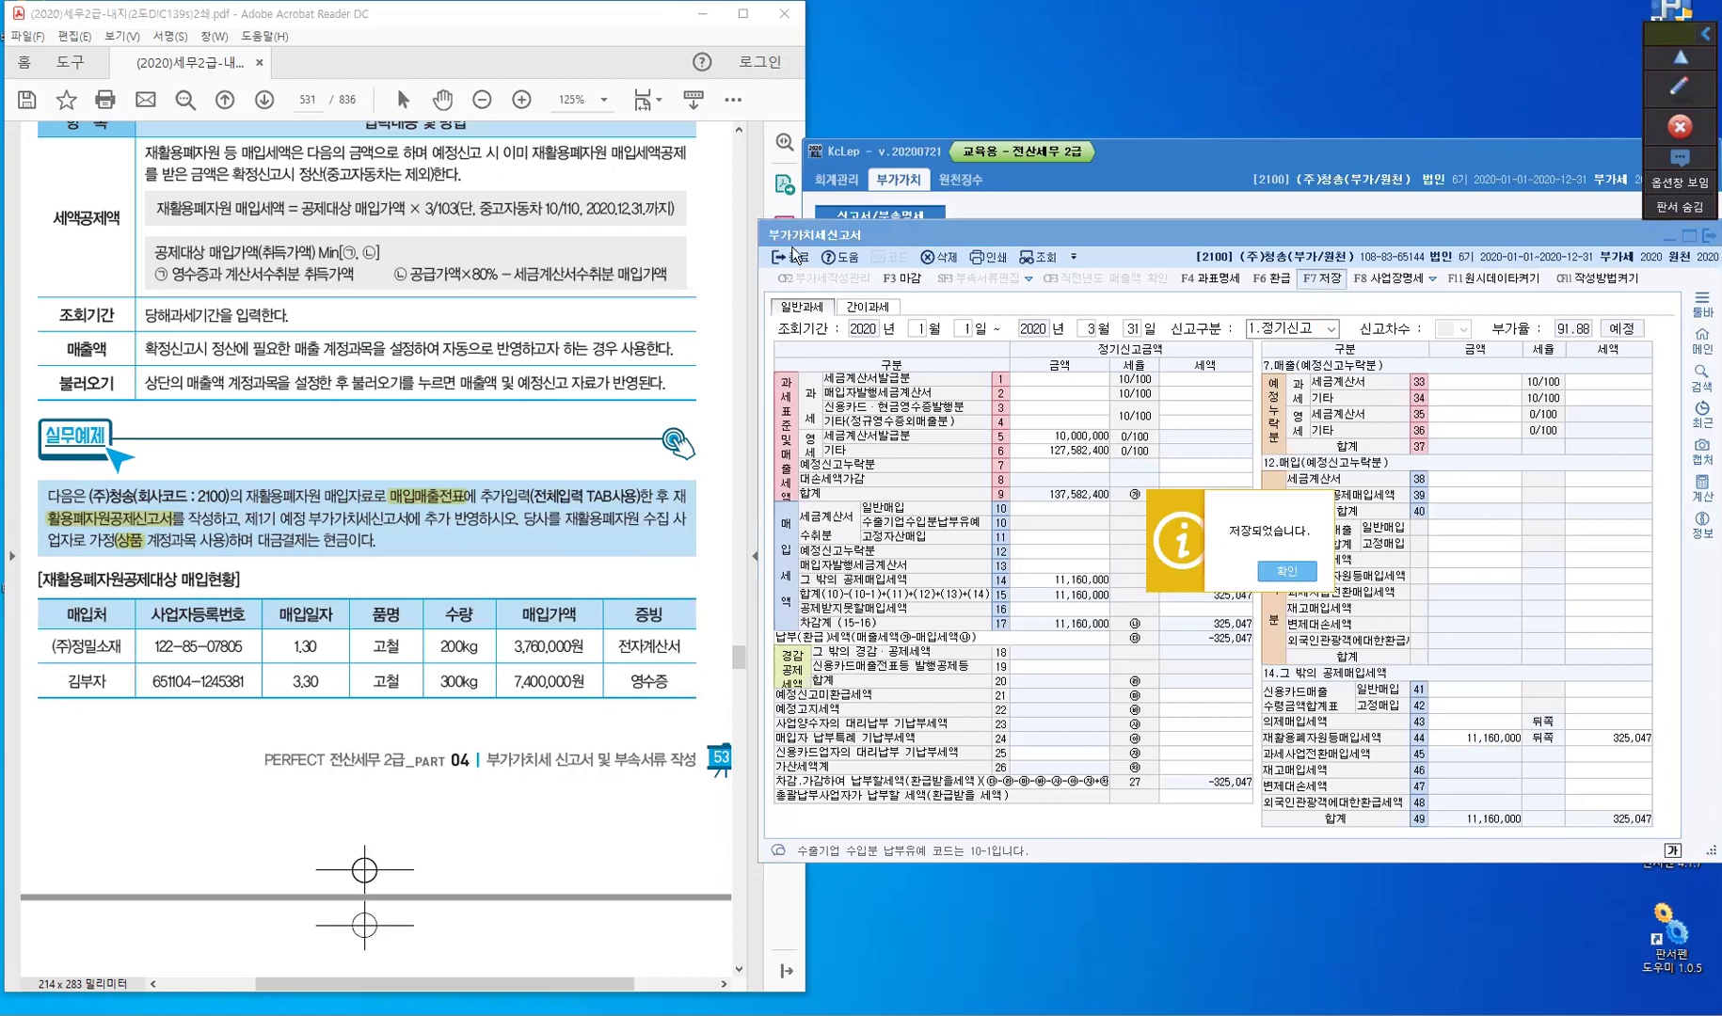
key(Return)
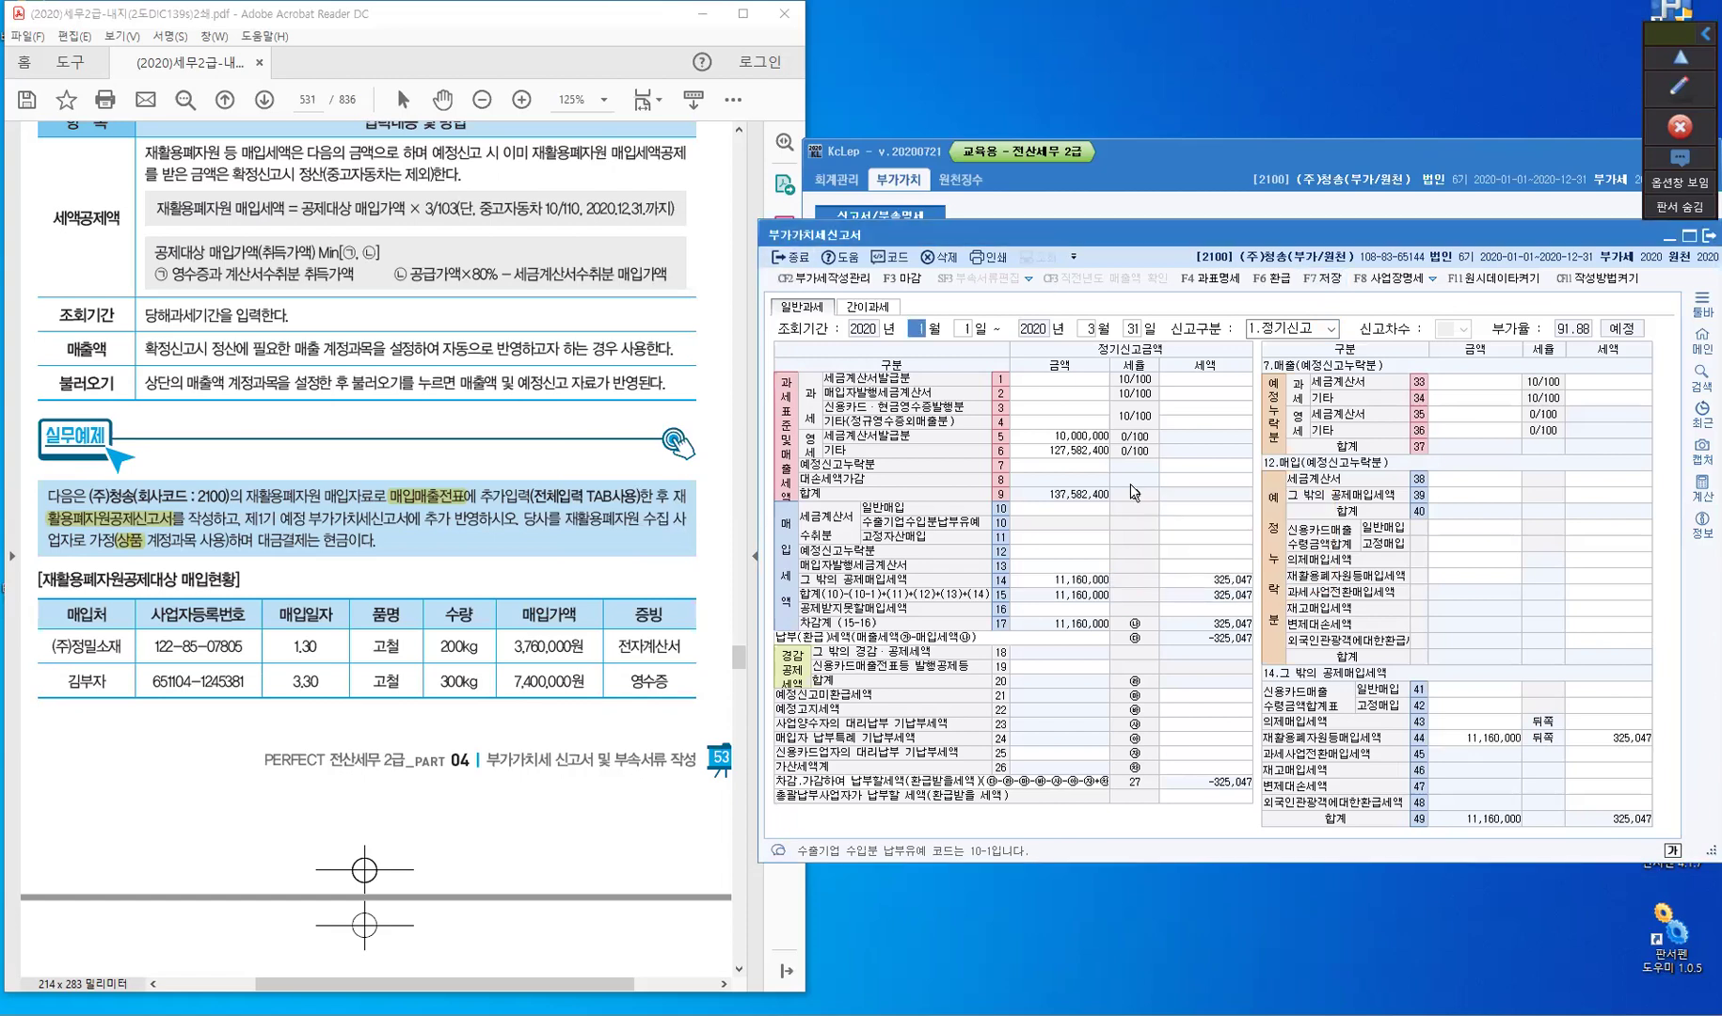
key(Escape)
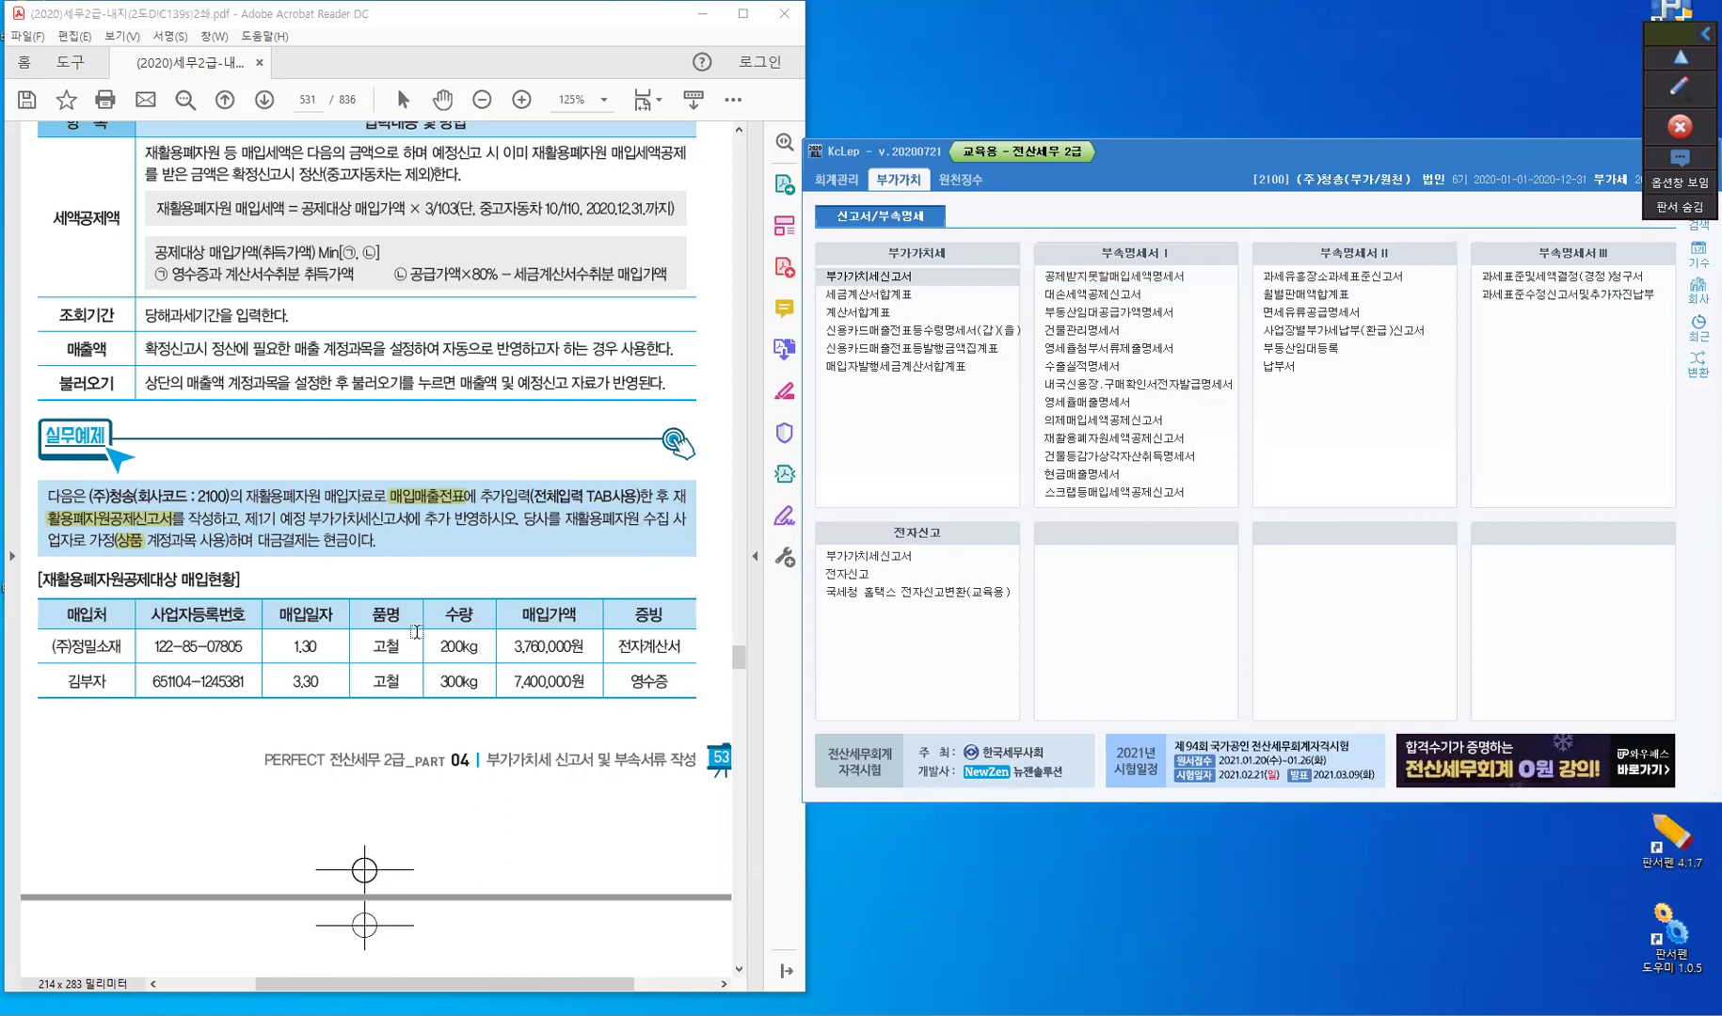
- Find the 심화연습 exercises on page 533 of the textbook PDF and switch the working company to 2500 (주)만세
scroll(416, 631, down, 10)
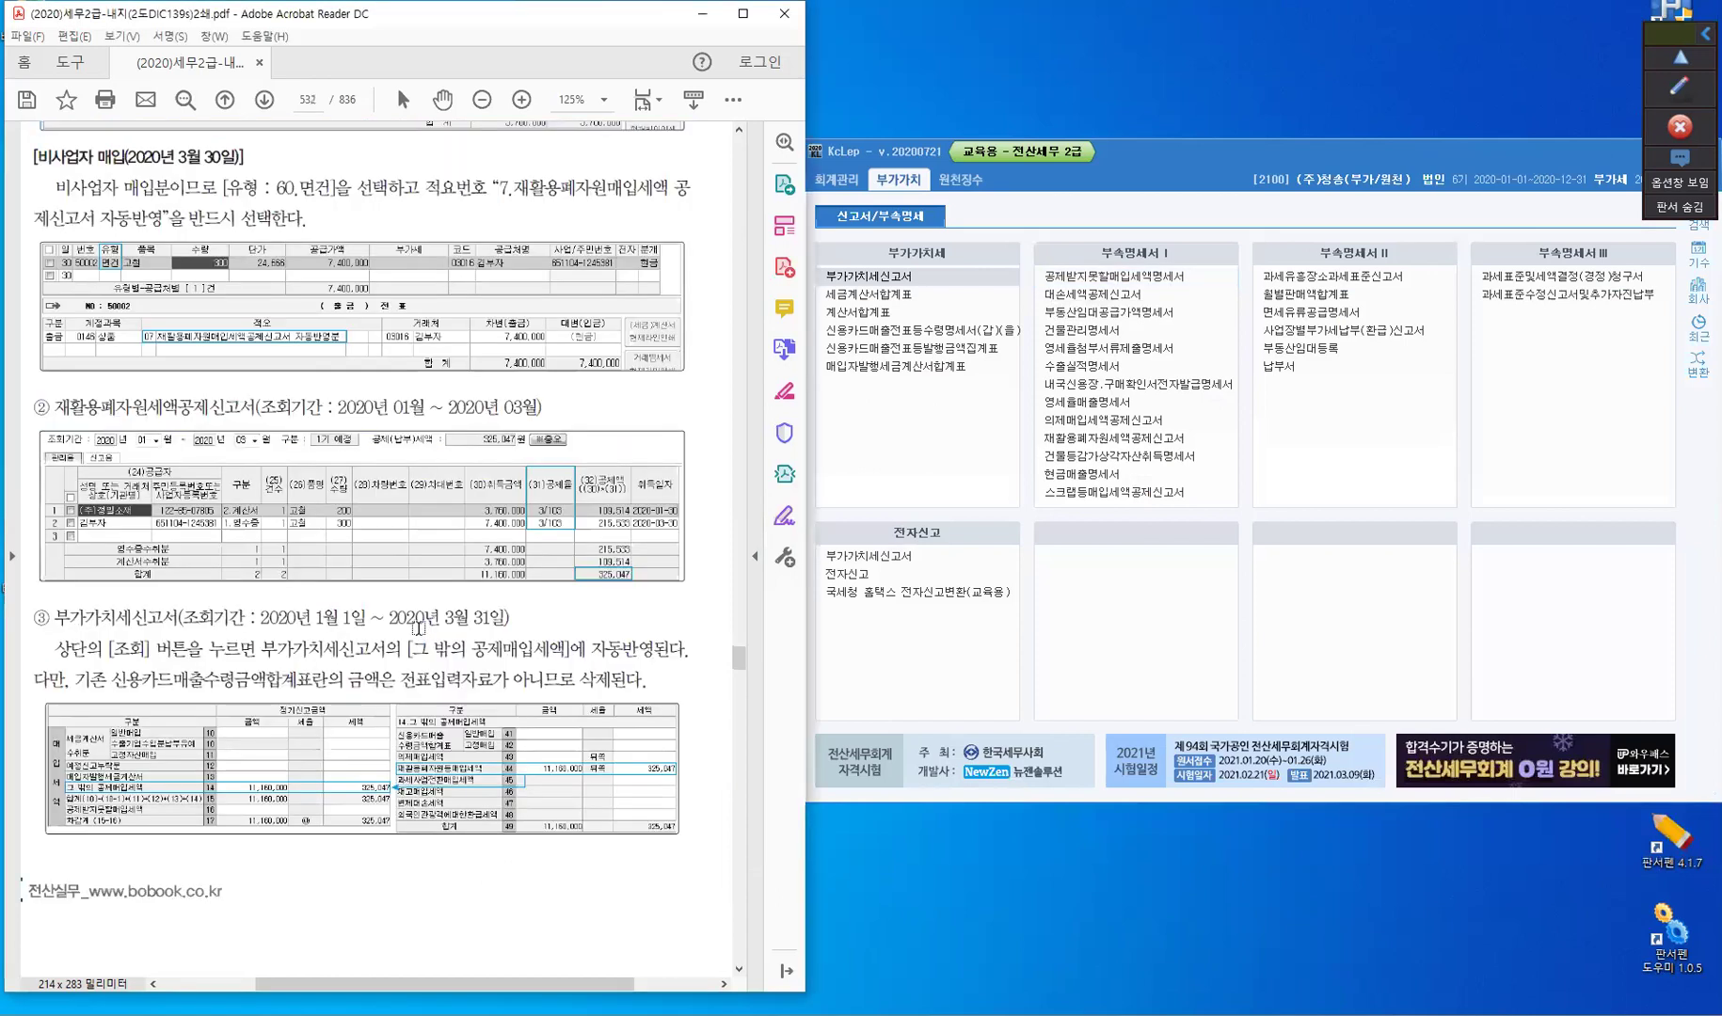
scroll(418, 627, down, 6)
scroll(418, 626, down, 13)
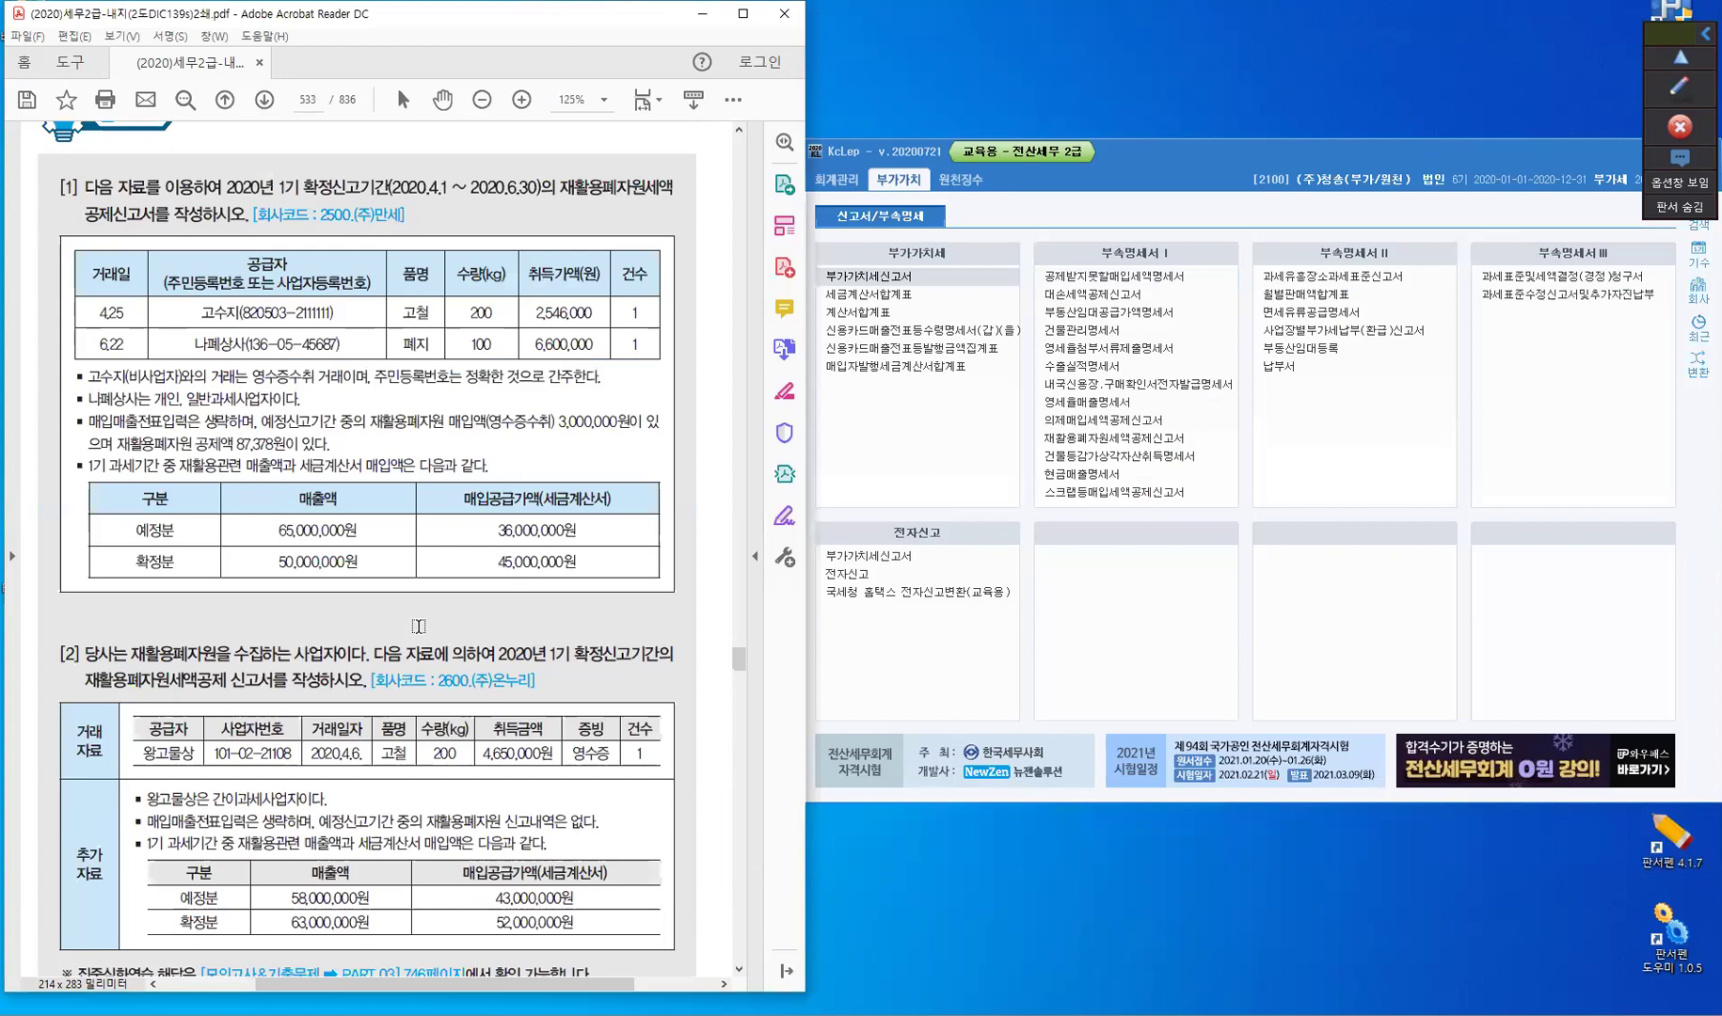
scroll(435, 707, up, 1)
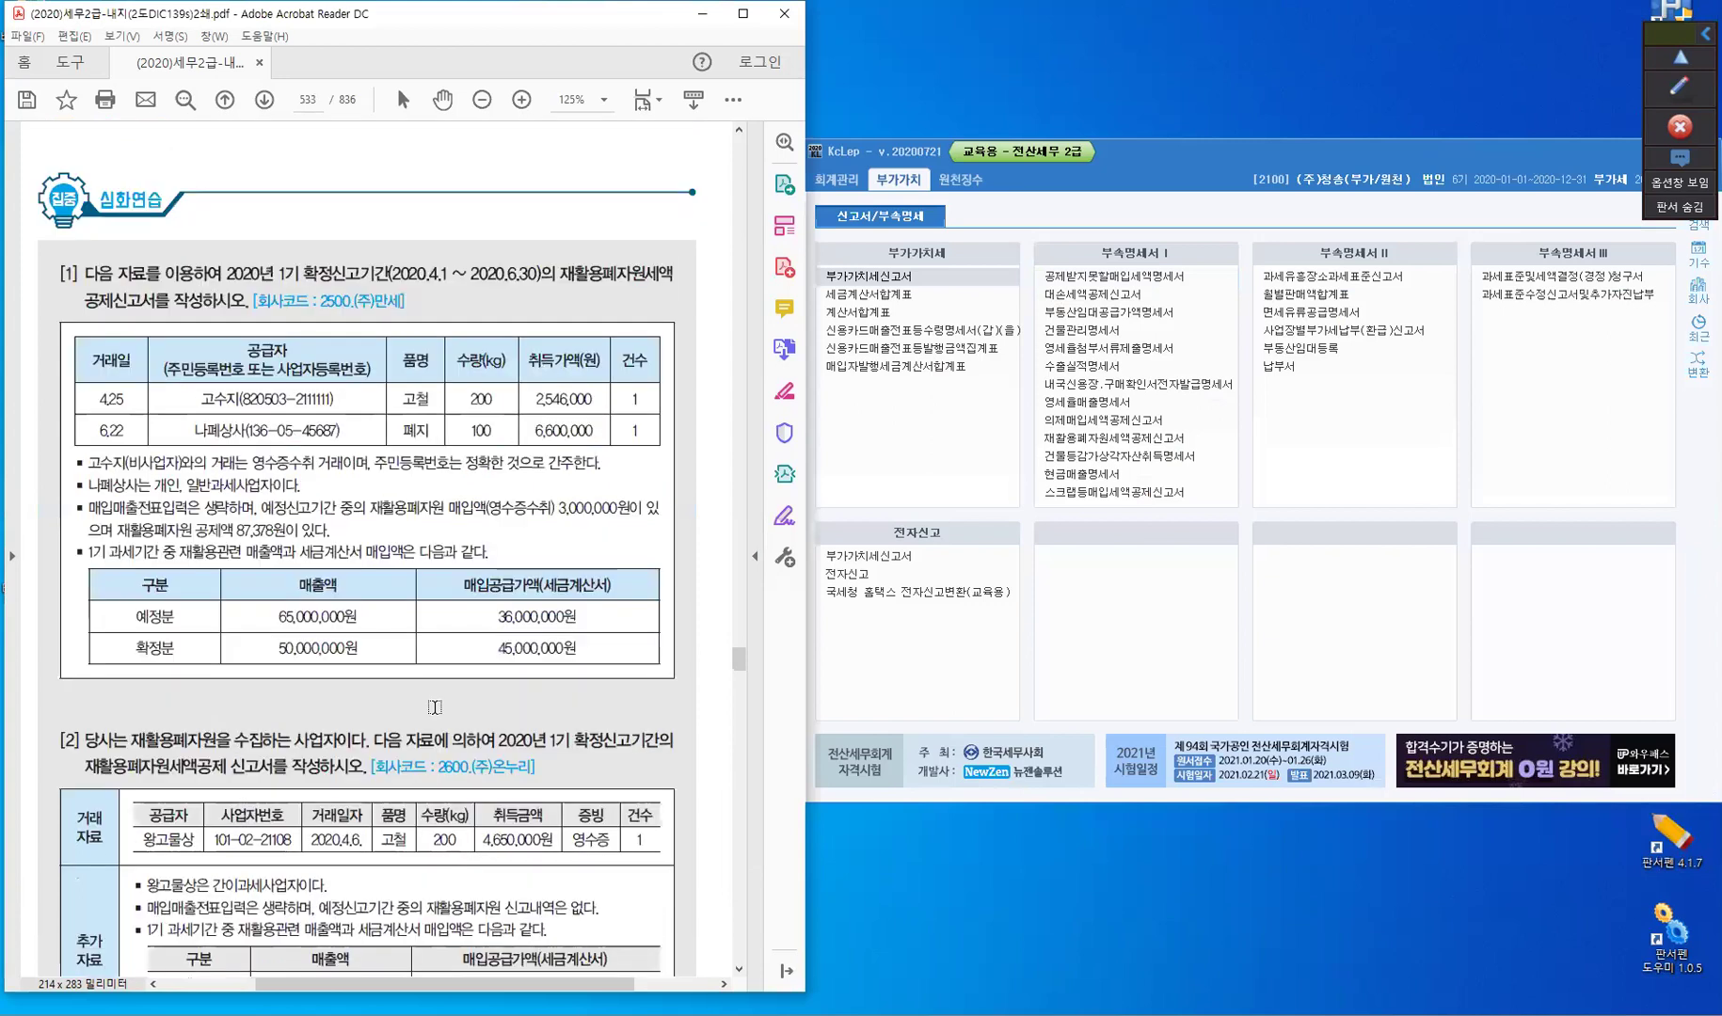
scroll(434, 707, down, 2)
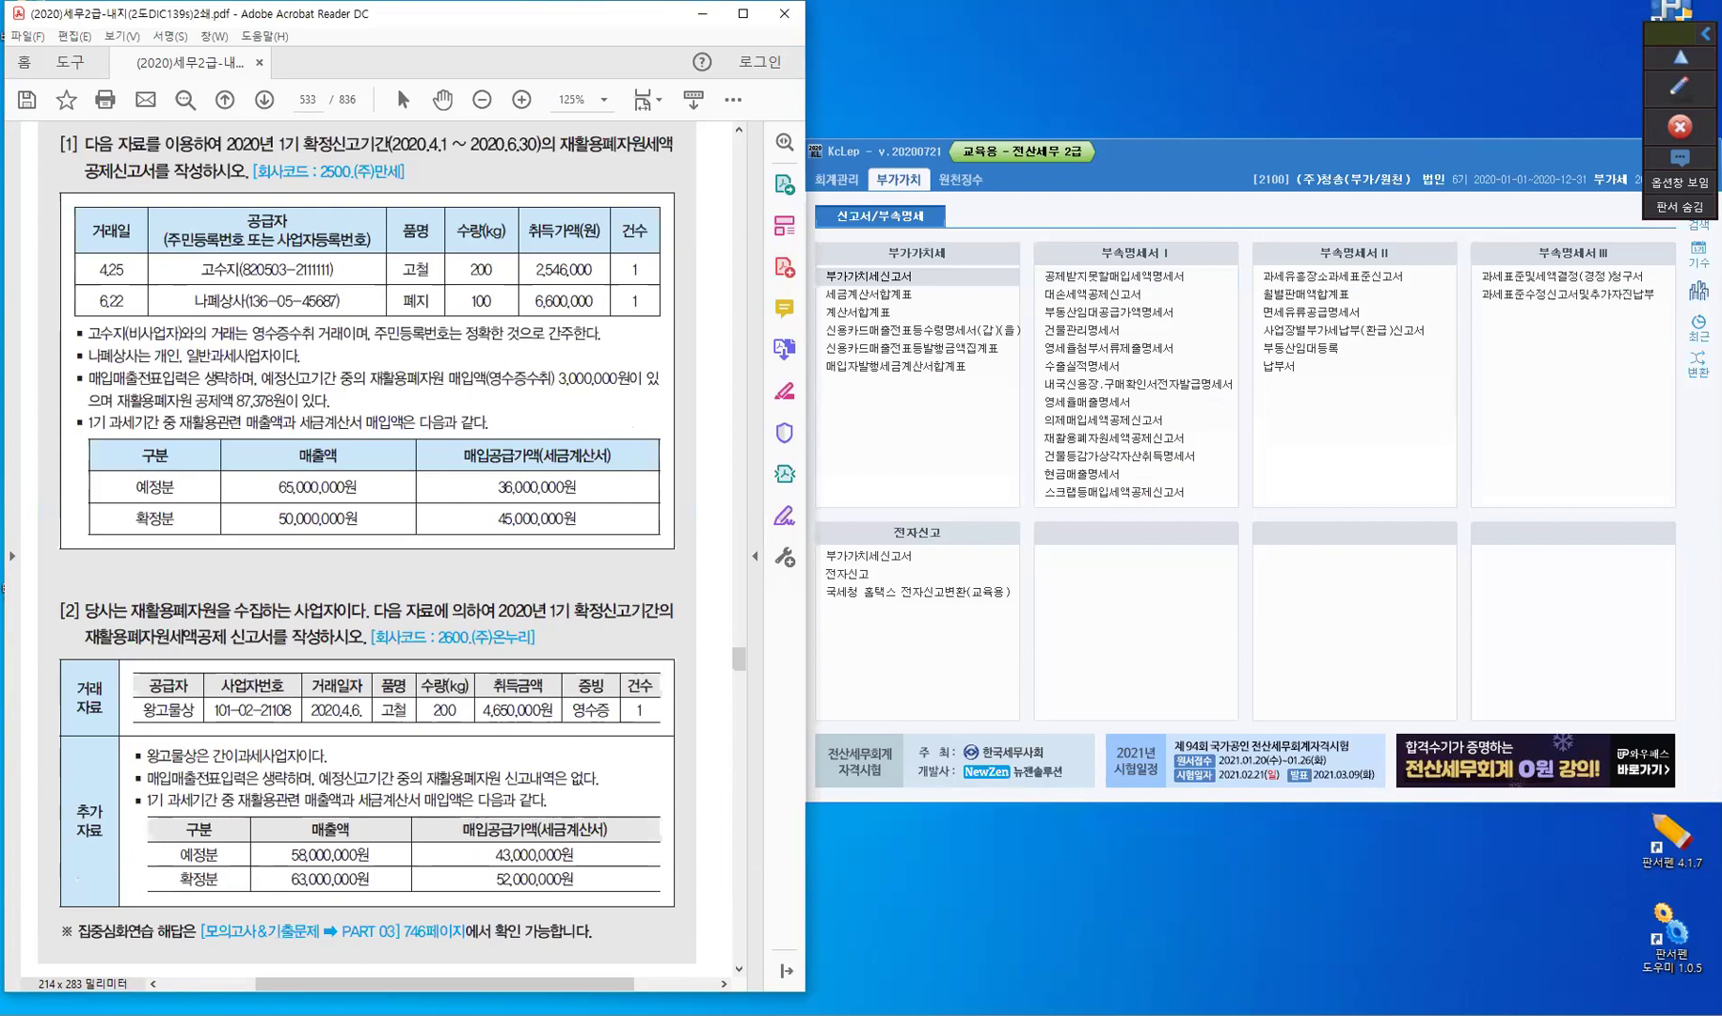
click(1680, 296)
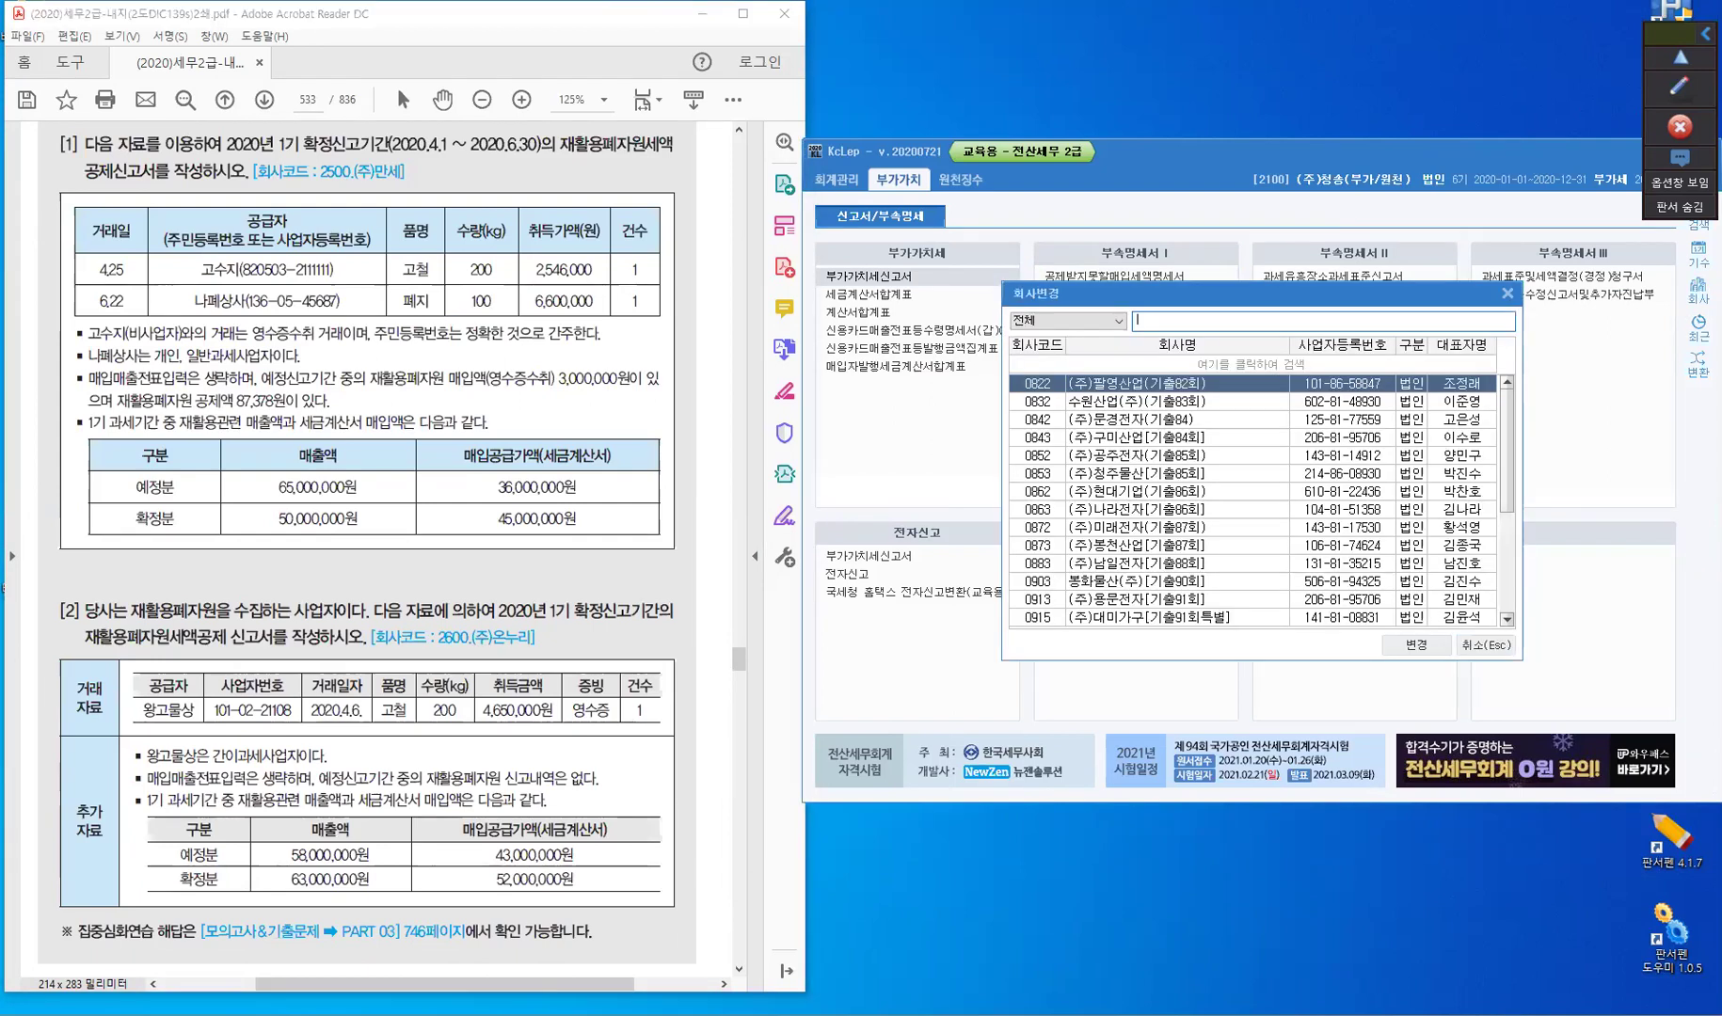
key(Escape)
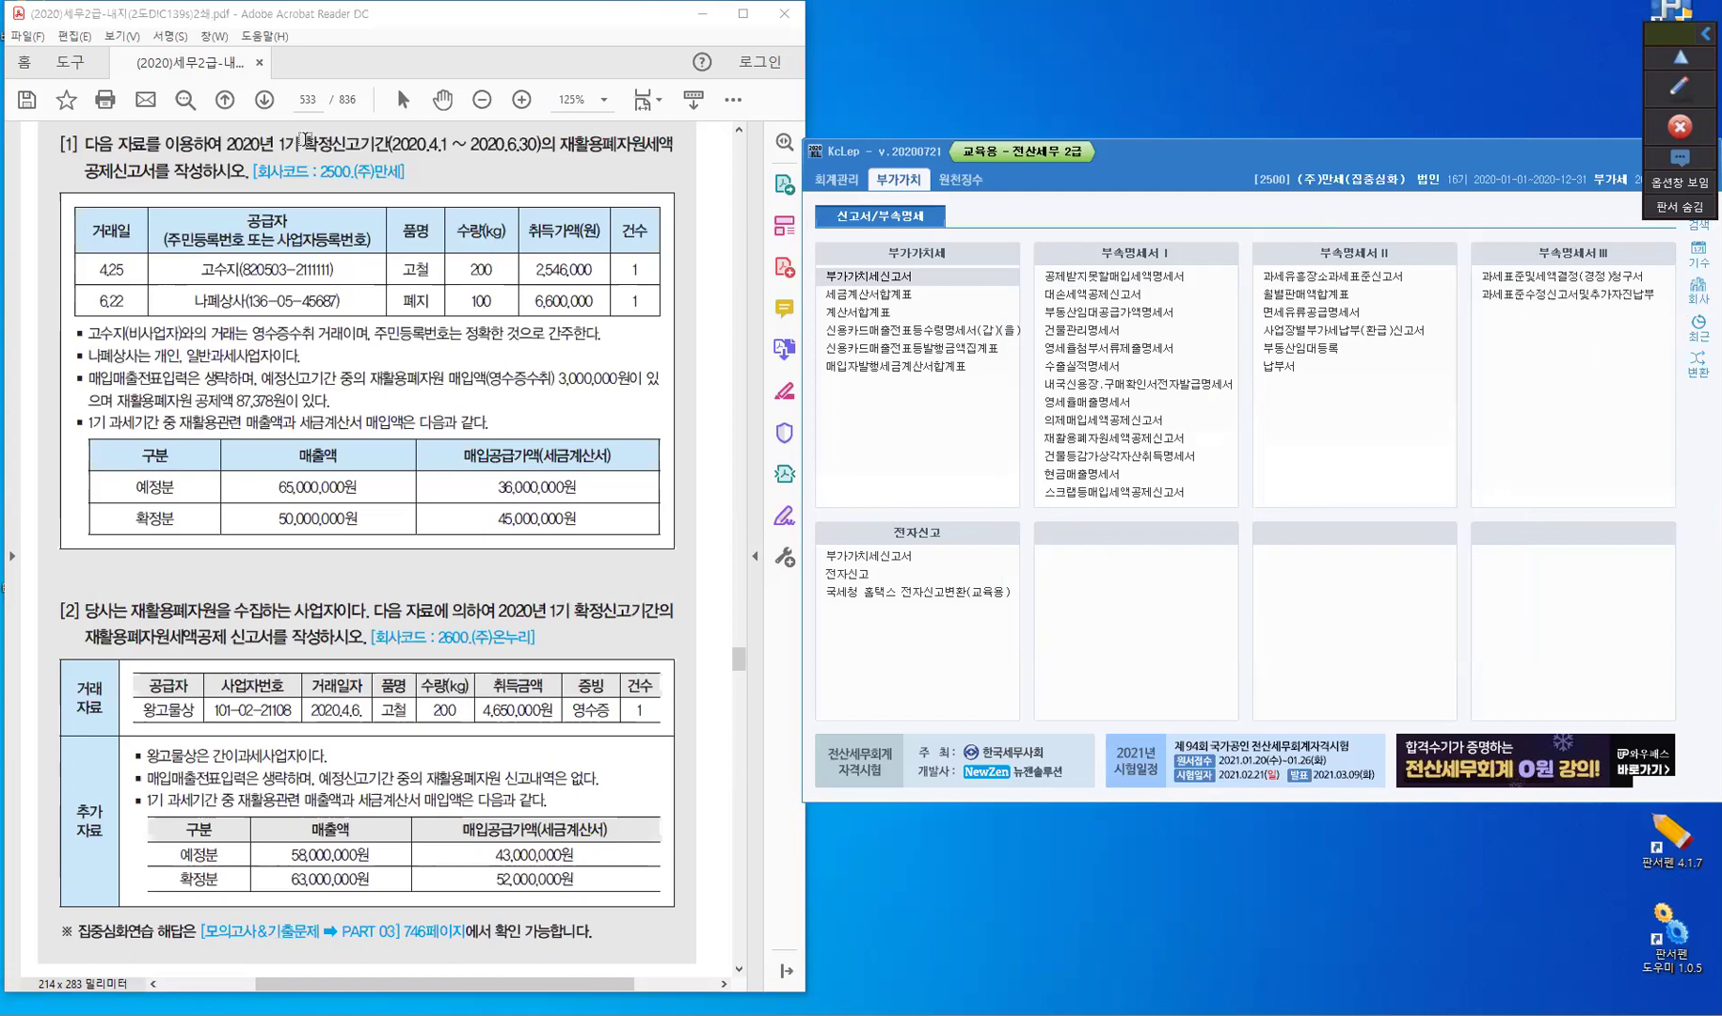
- Highlight 확정신고, the non-business supplier (비사업자) and 일반과세사업자 in exercise [1] of the PDF
drag(304, 143, 360, 147)
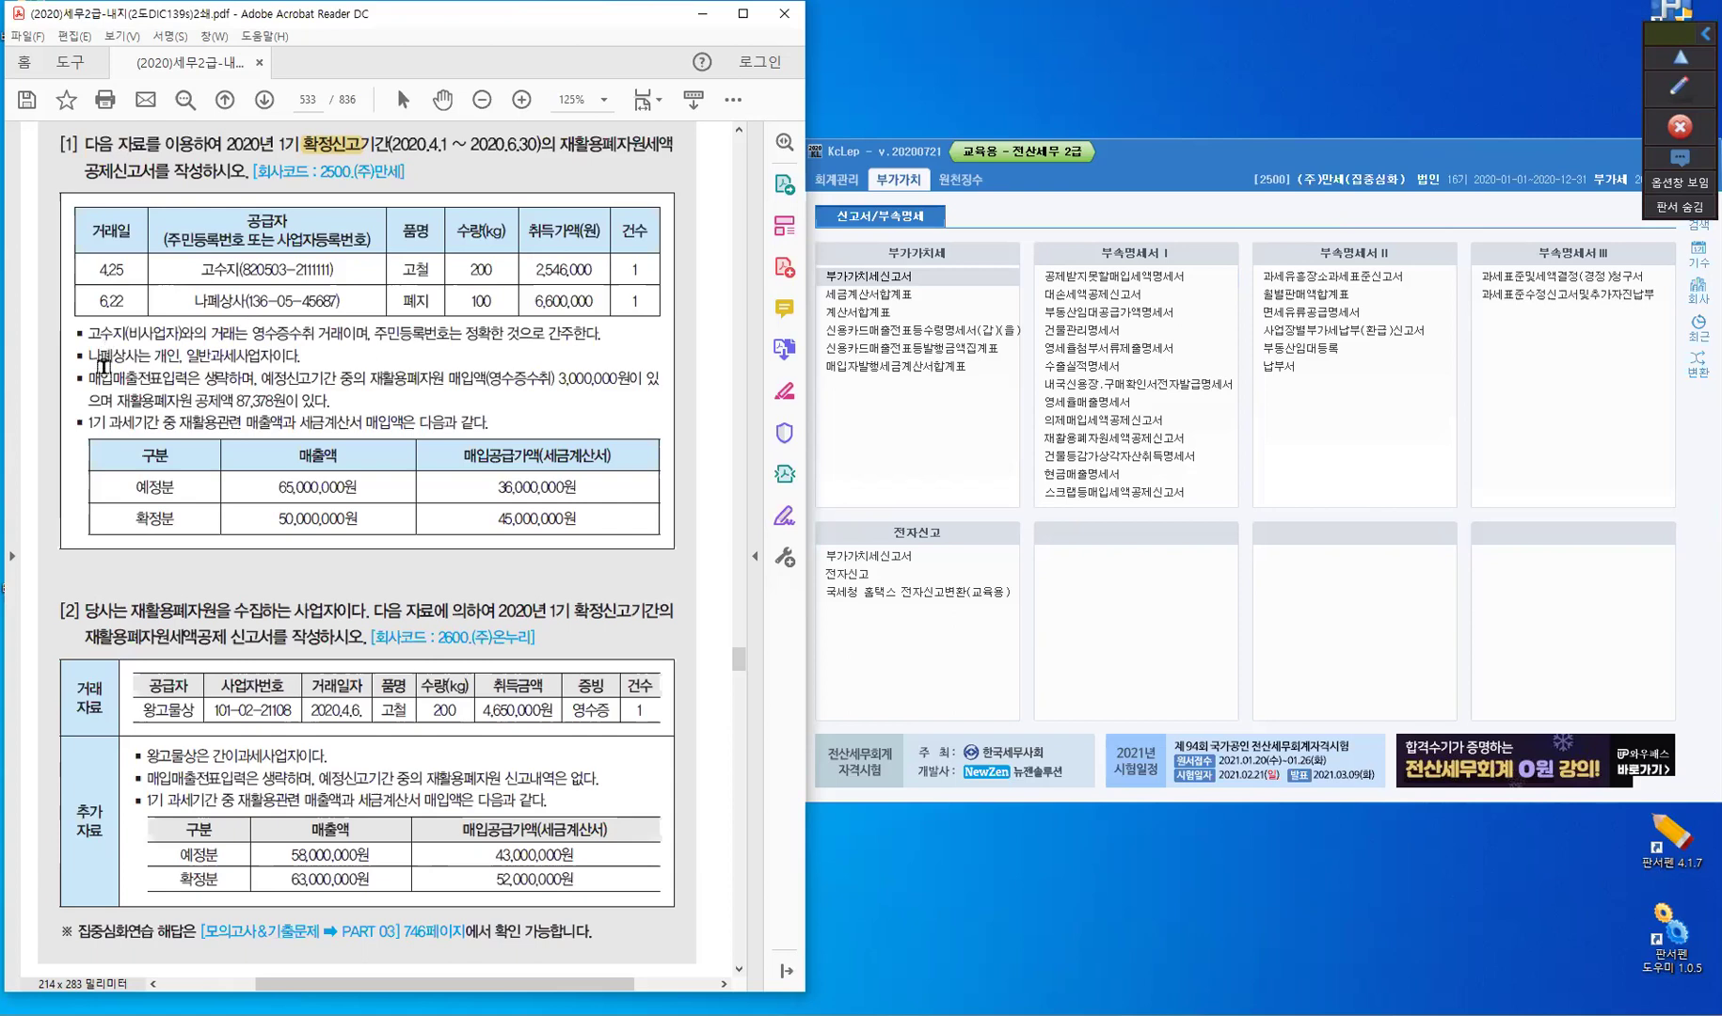
double_click(160, 335)
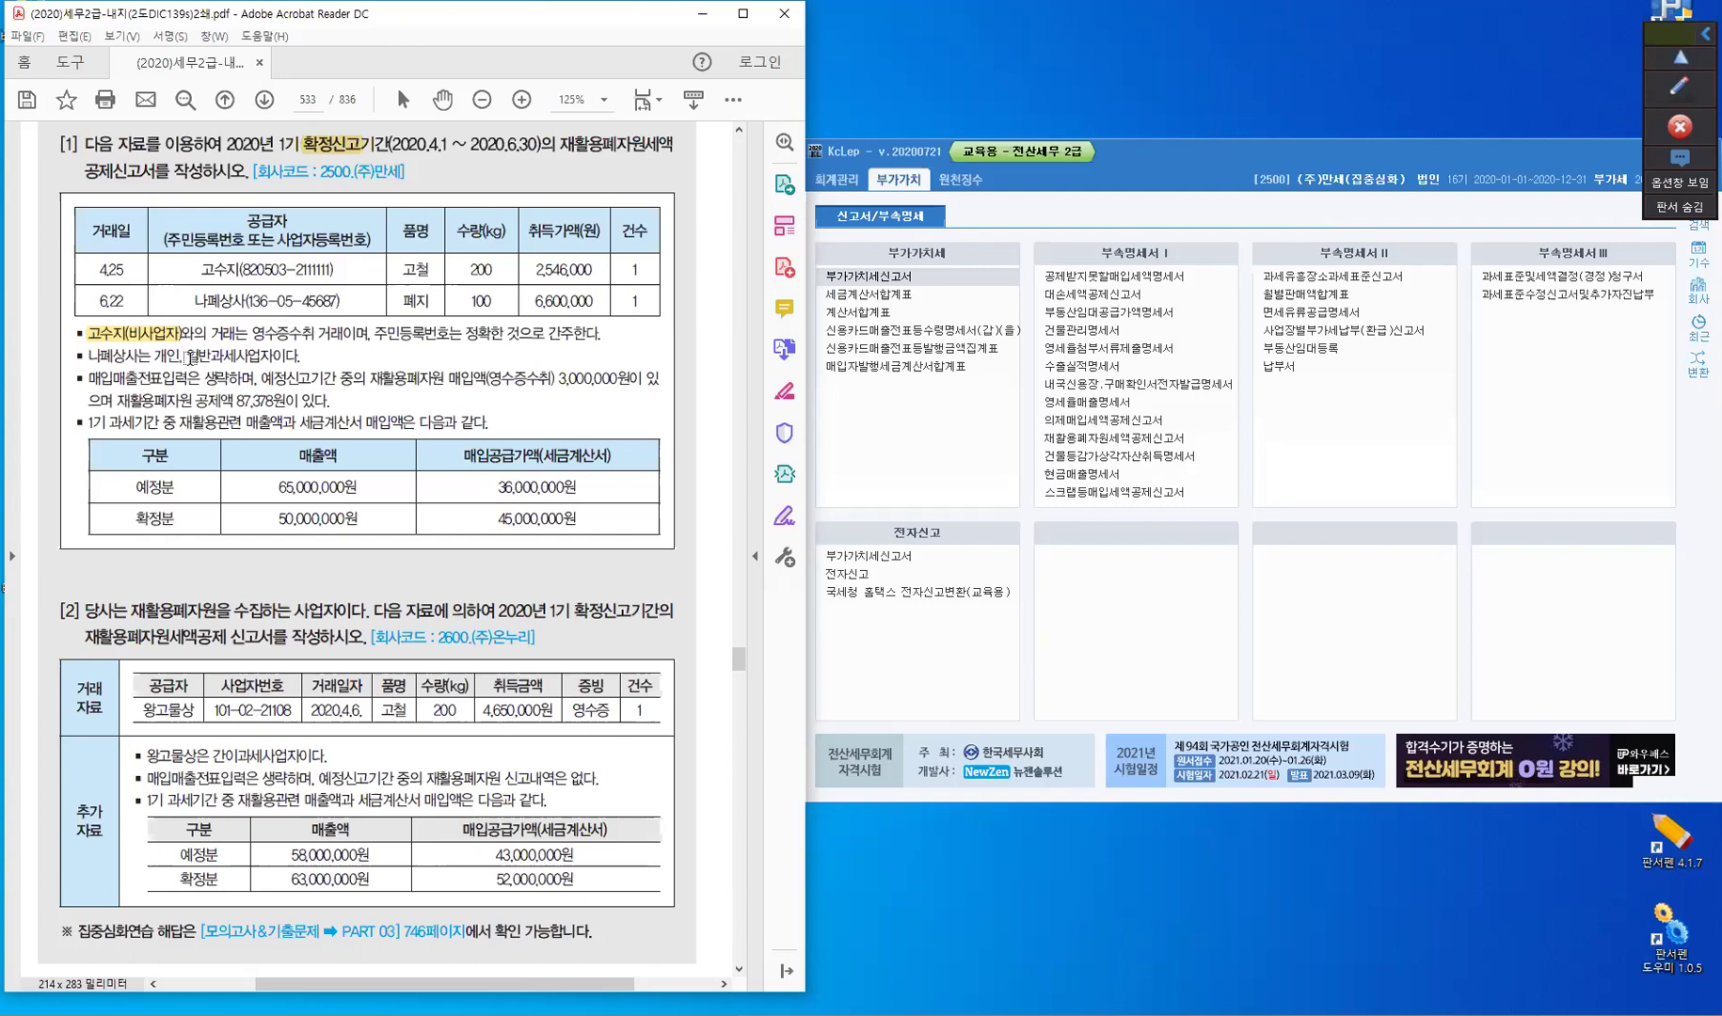
drag(185, 356, 274, 357)
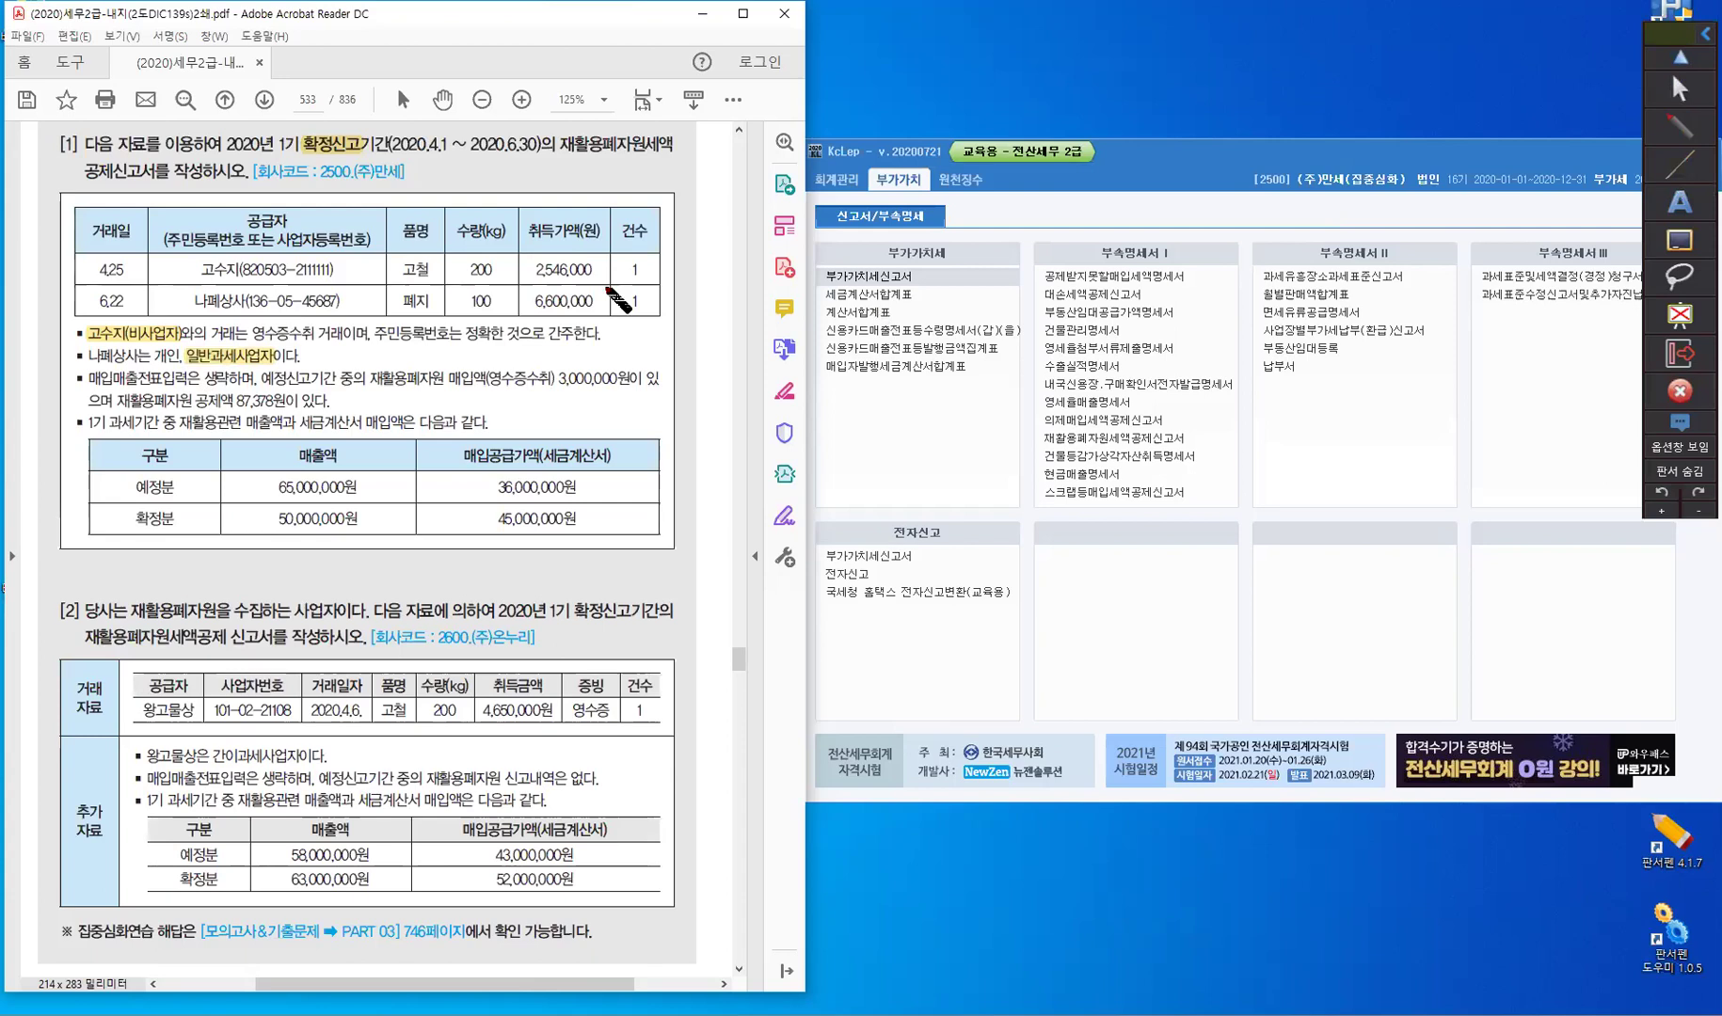
- Handwrite "영수증" beside the 4.25 transaction and "세금계산서" beside the 6.22 transaction in red pen
mouse_move(674, 263)
mouse_down()
mouse_move(672, 277)
mouse_move(723, 271)
mouse_move(706, 272)
mouse_up()
drag(709, 262, 712, 276)
drag(712, 273, 731, 273)
drag(723, 277, 722, 279)
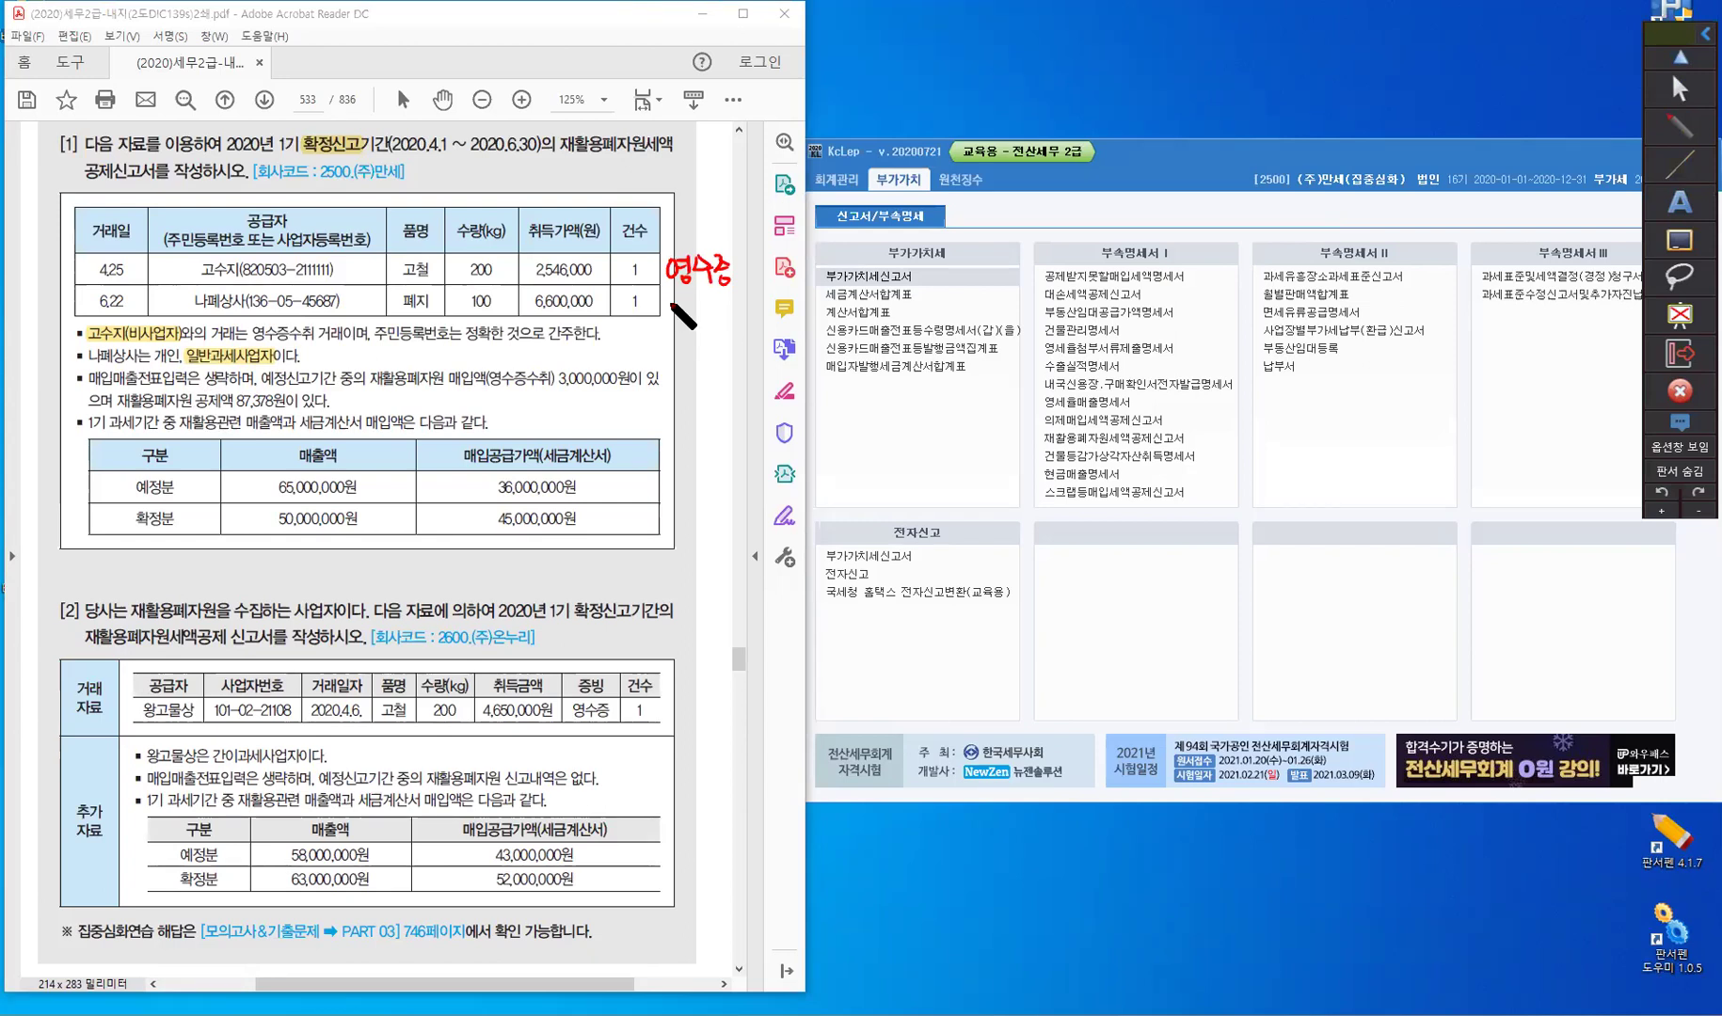
mouse_move(672, 295)
mouse_down()
mouse_move(664, 313)
mouse_move(703, 302)
mouse_up()
drag(704, 288, 706, 318)
mouse_move(714, 286)
mouse_down()
mouse_move(715, 320)
mouse_move(734, 303)
mouse_up()
mouse_move(719, 306)
mouse_down()
mouse_move(770, 320)
mouse_move(777, 302)
mouse_up()
drag(778, 288, 779, 320)
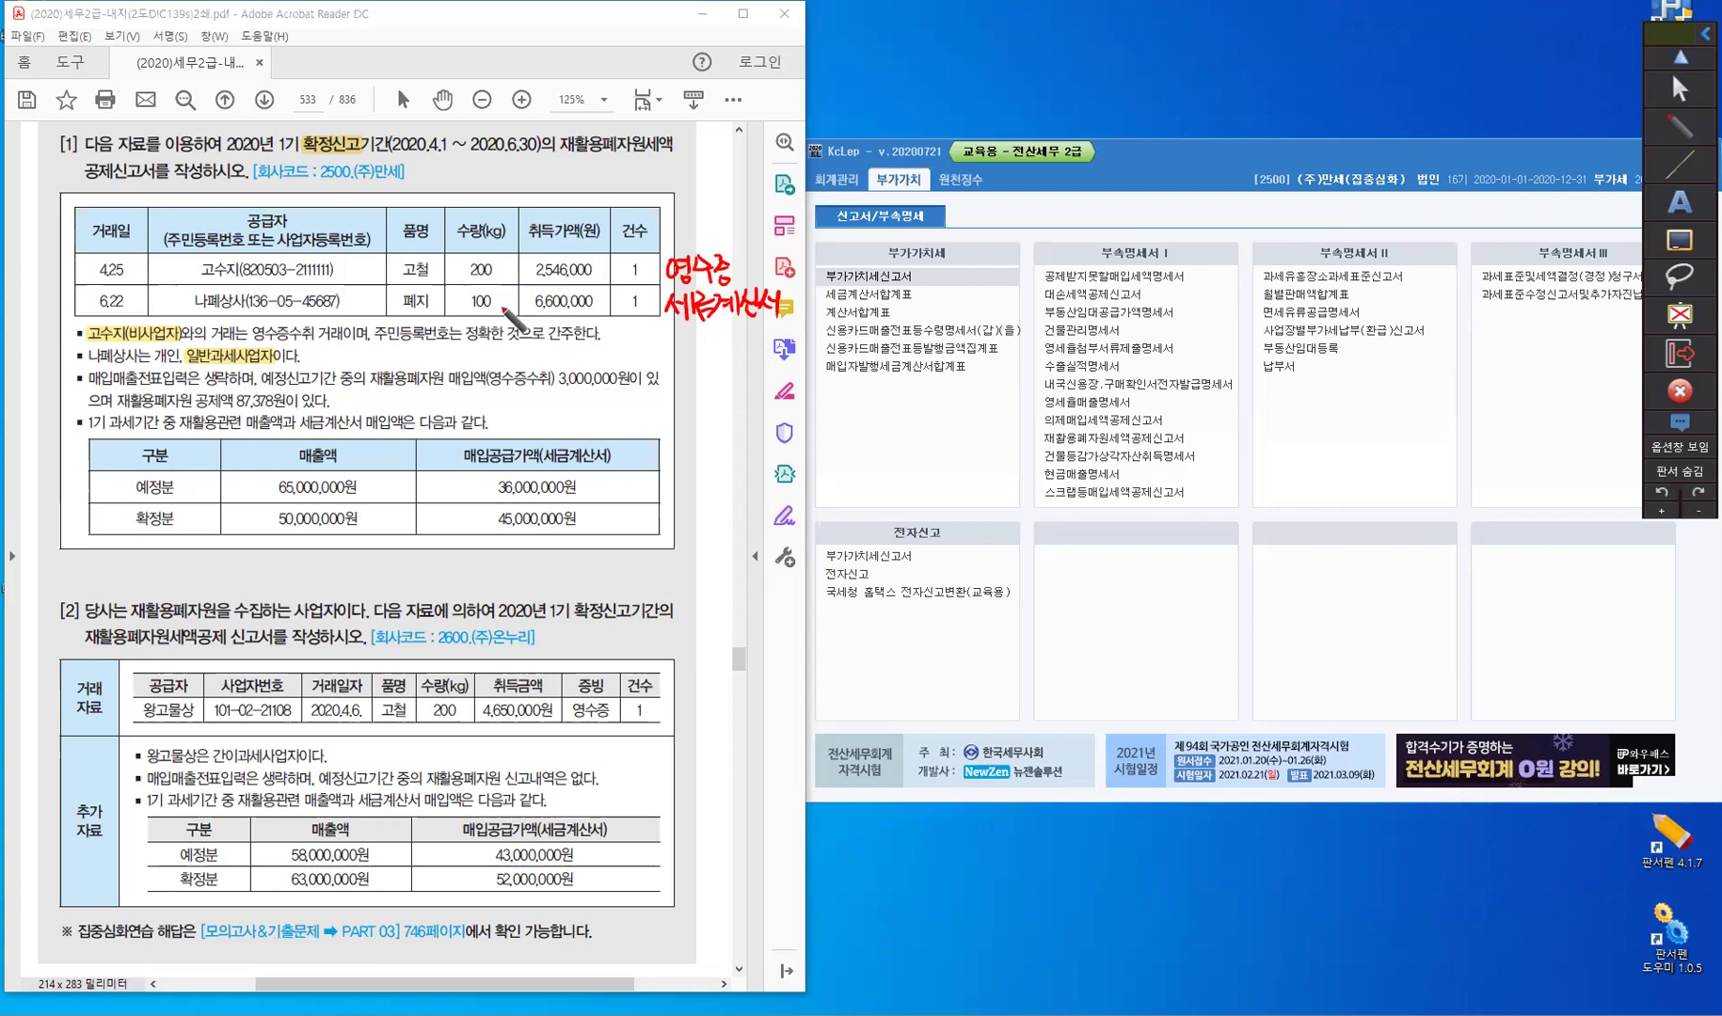
- Add an arrow from 세금계산서 to a "51.과세" note, mark the 6.22 나폐상사 row with an X and leave drawing mode
mouse_move(721, 318)
mouse_down()
mouse_move(691, 384)
mouse_move(699, 358)
mouse_move(707, 381)
mouse_move(755, 367)
mouse_up()
drag(762, 354, 762, 384)
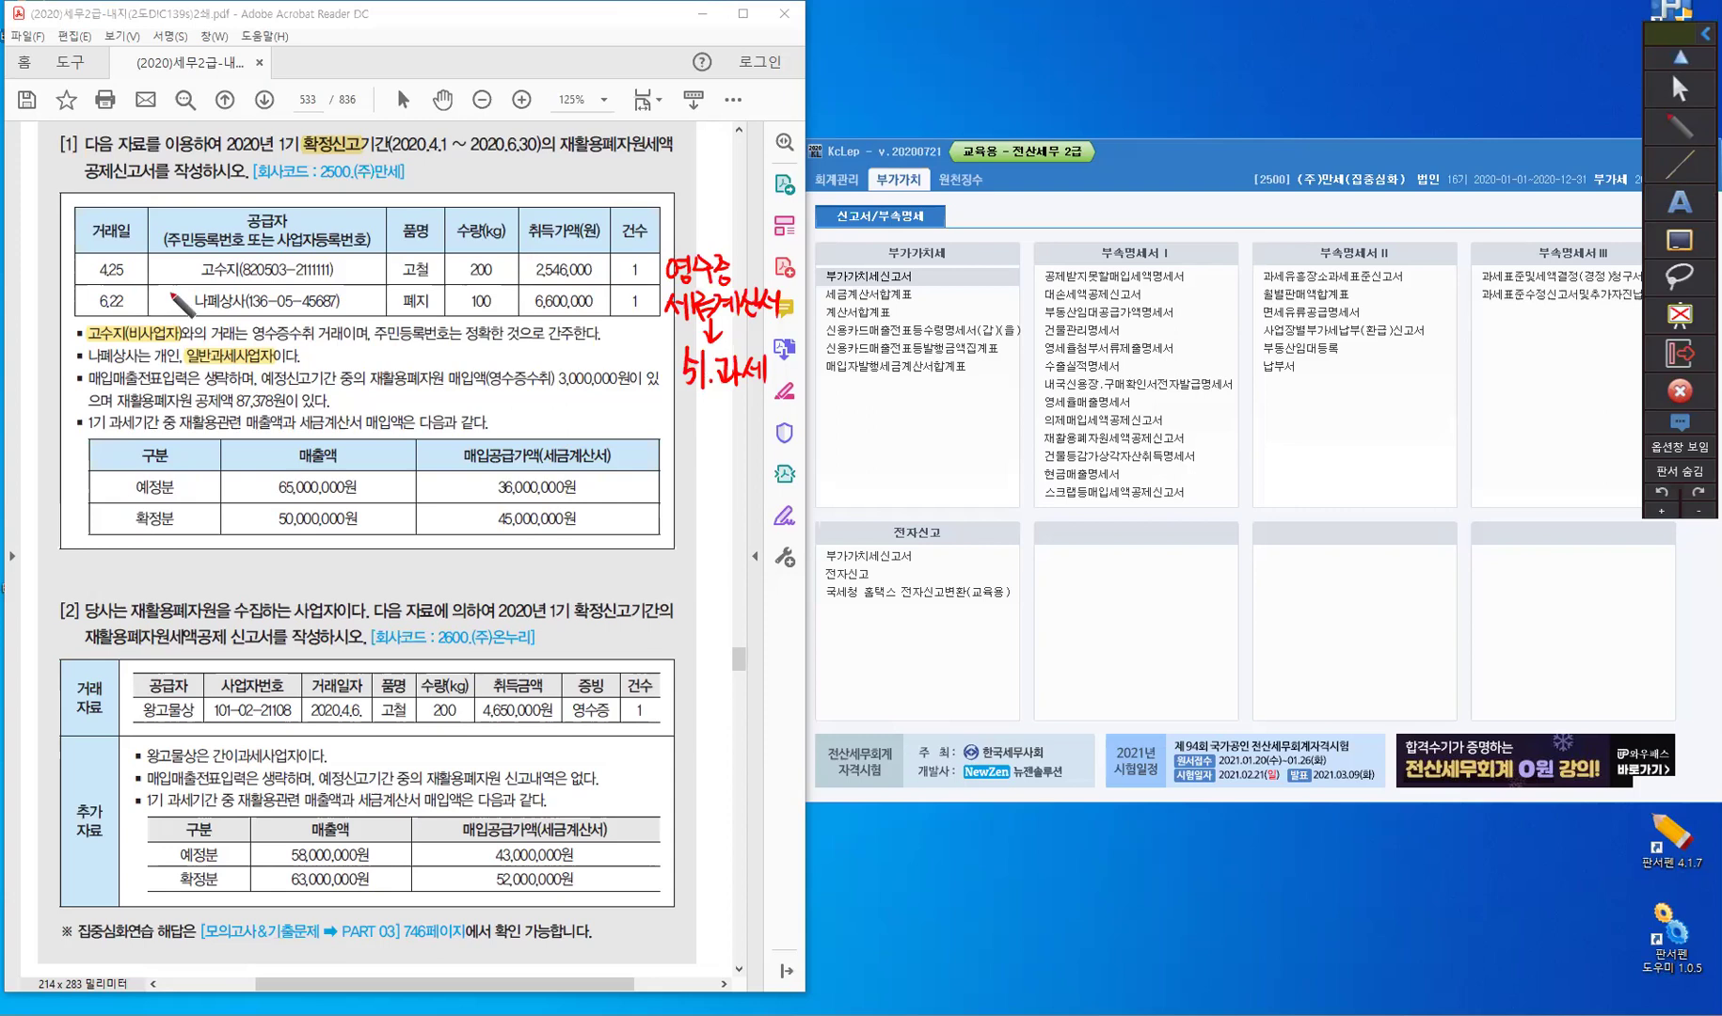
drag(172, 292, 159, 313)
drag(159, 293, 175, 312)
click(1681, 90)
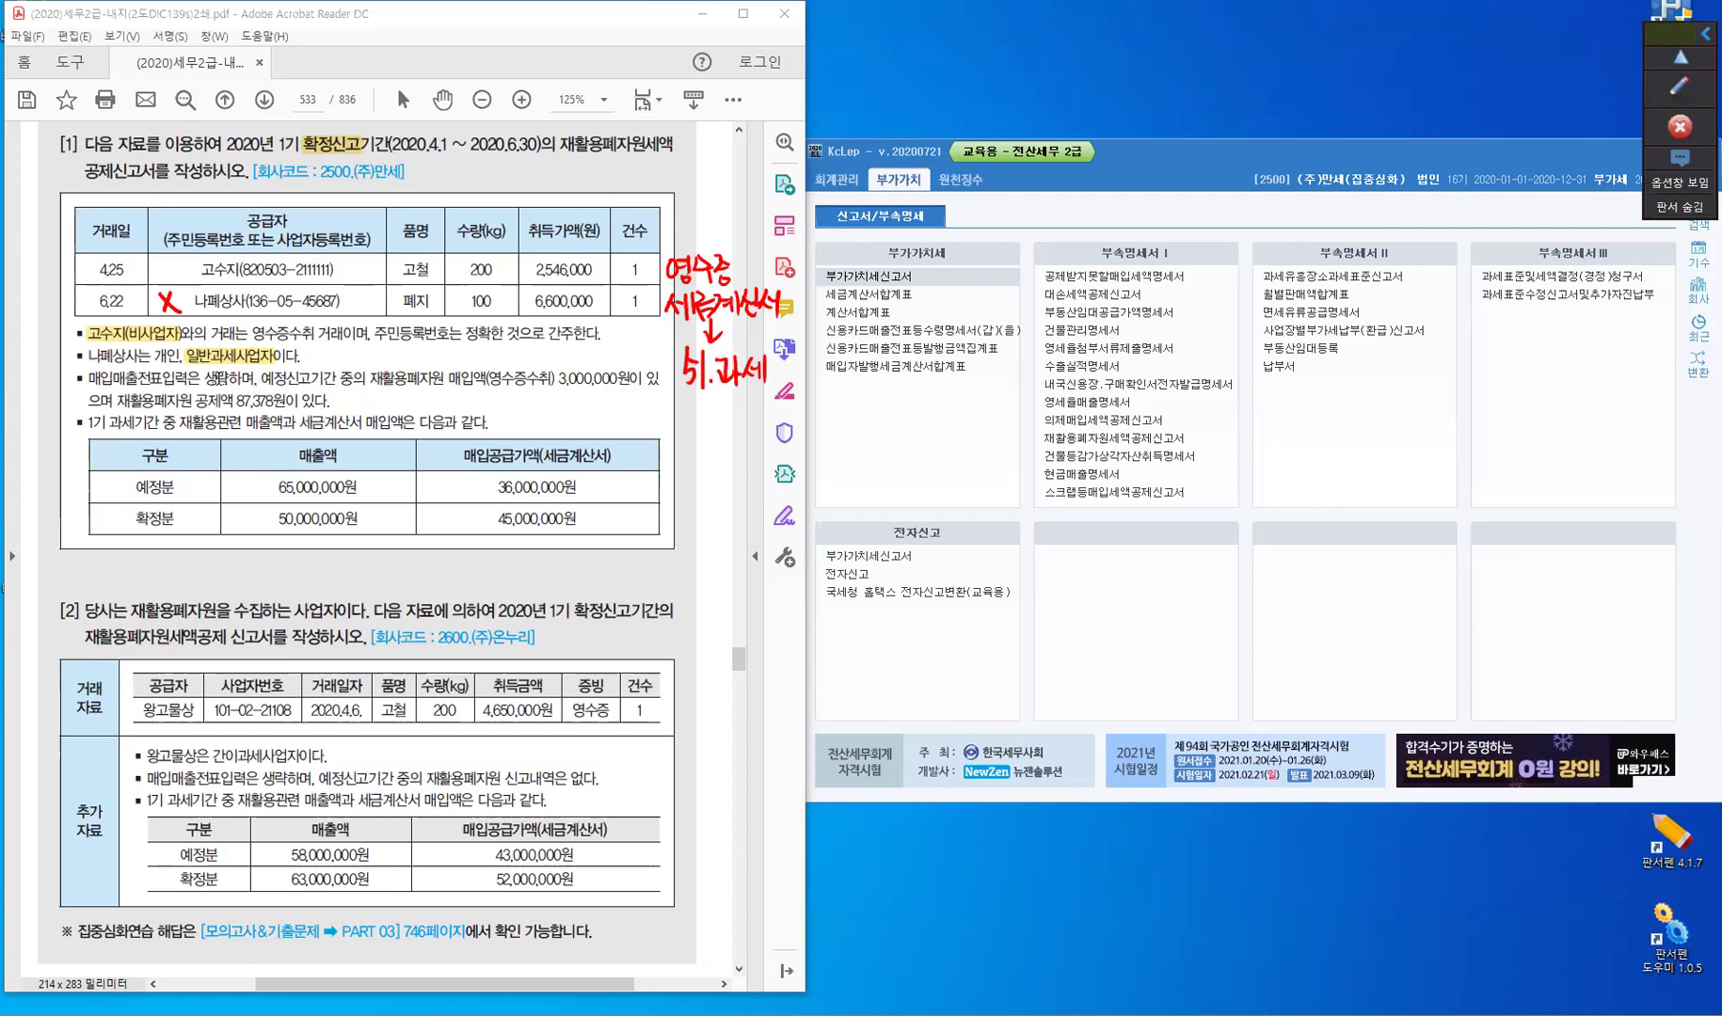
- Highlight 생략, the receipt-based purchase of 3,000,000원 and the 87,378원 credit in exercise [1]'s notes
double_click(219, 381)
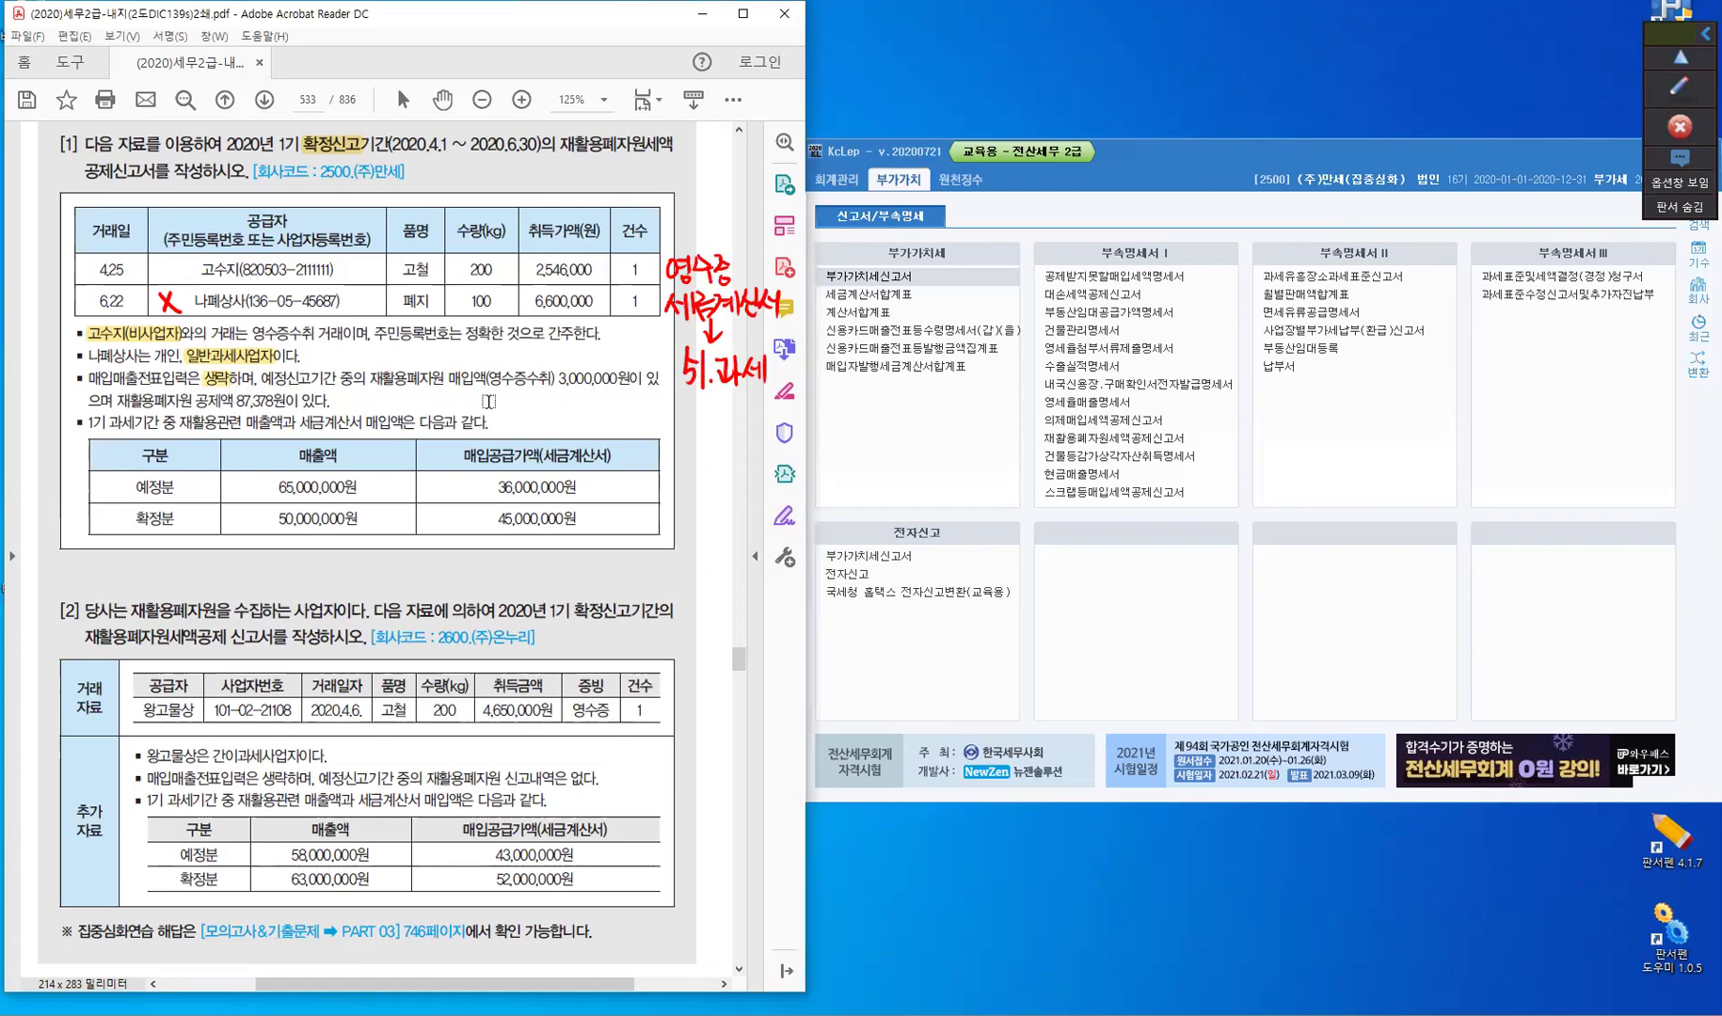
drag(493, 381, 642, 379)
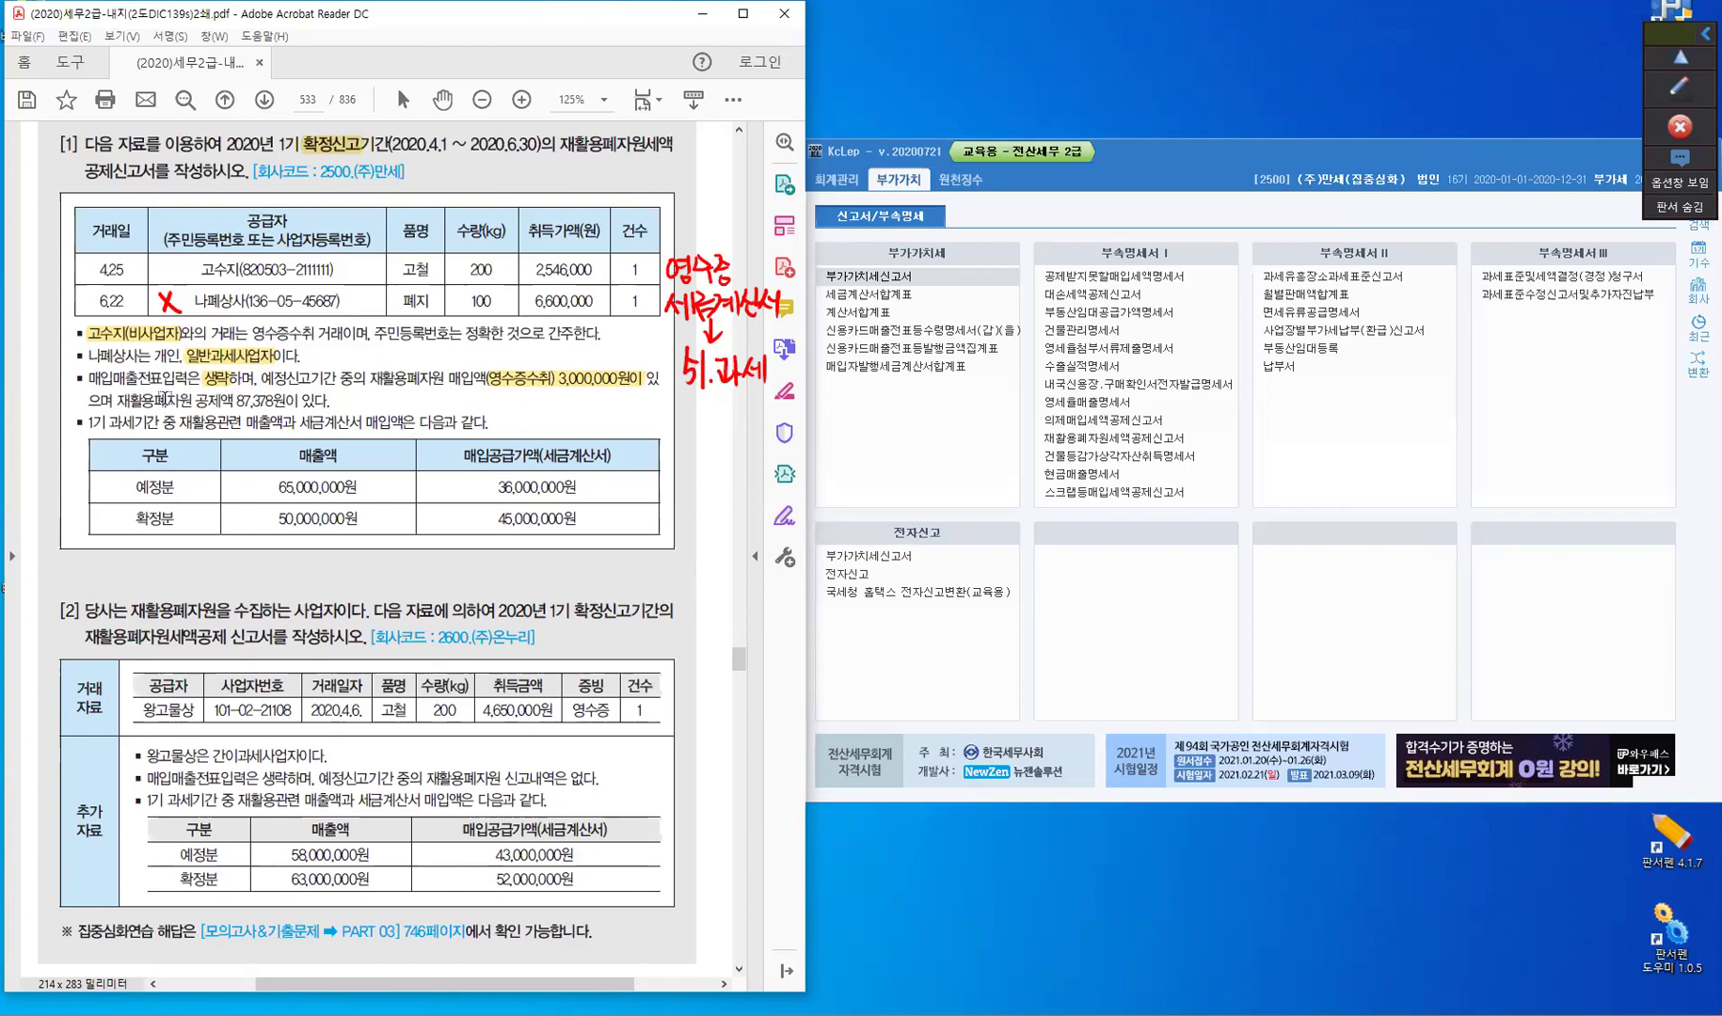
double_click(278, 402)
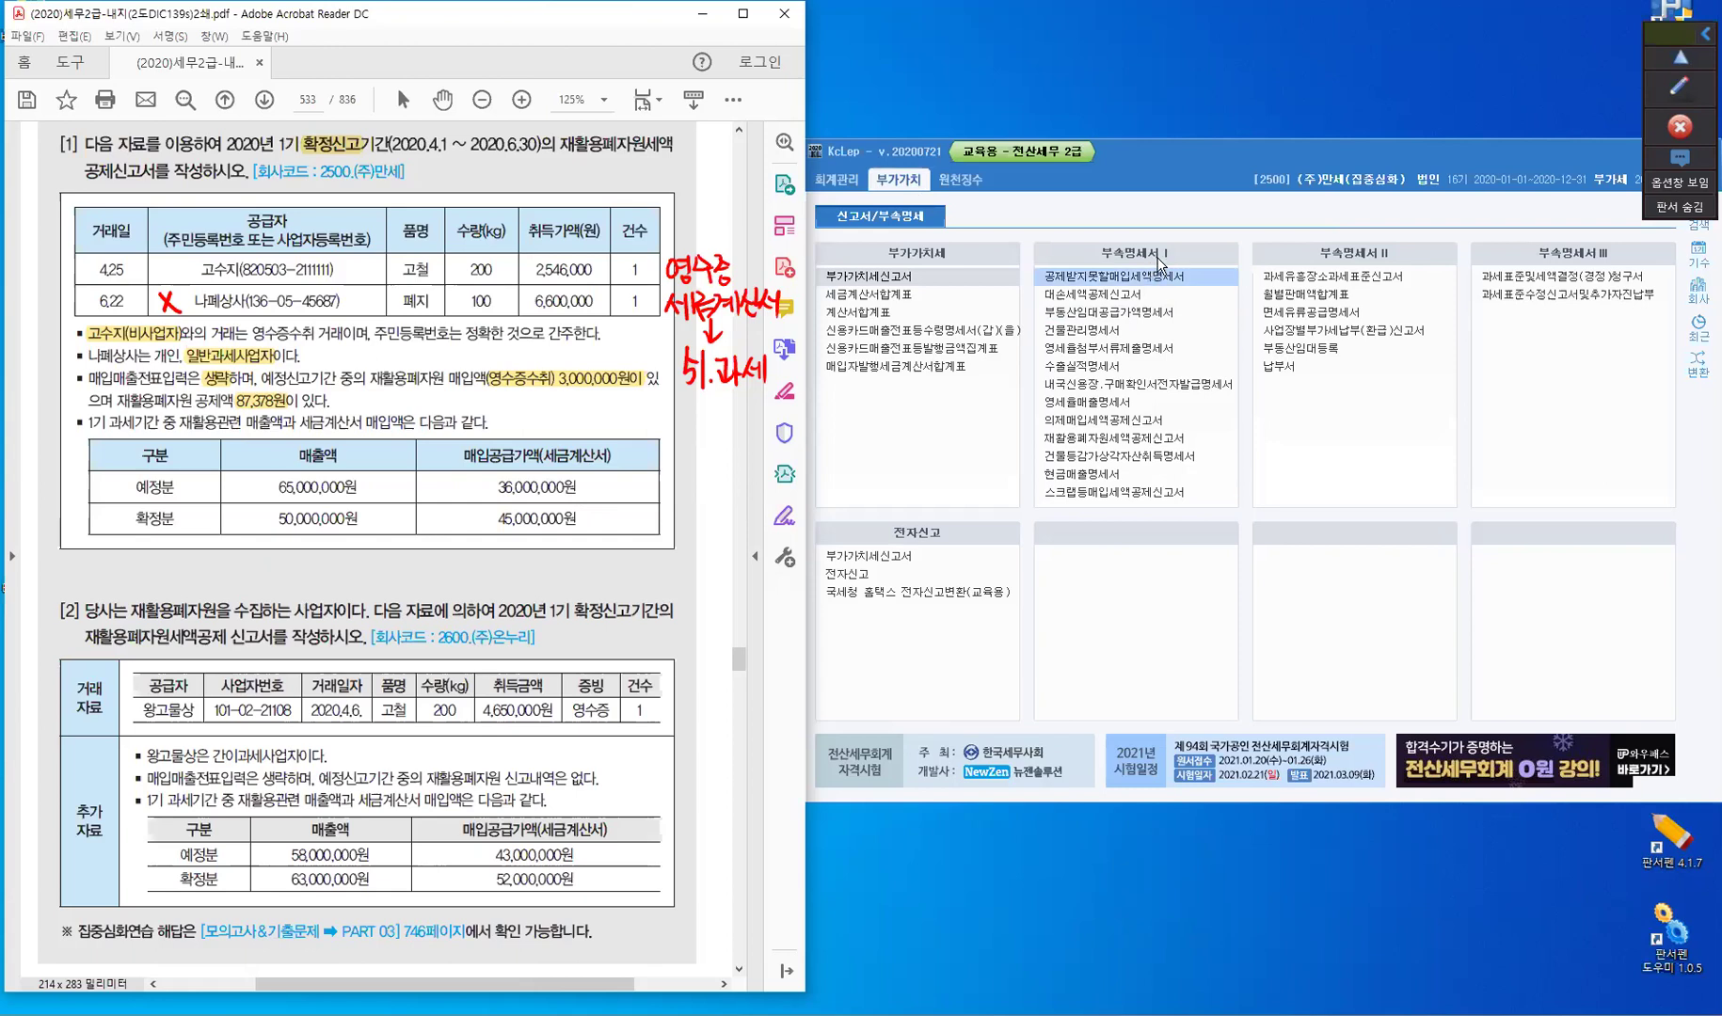
- Open 재활용폐자원세액공제신고서 beside the textbook and set its inquiry period to April through June 2020
click(1158, 438)
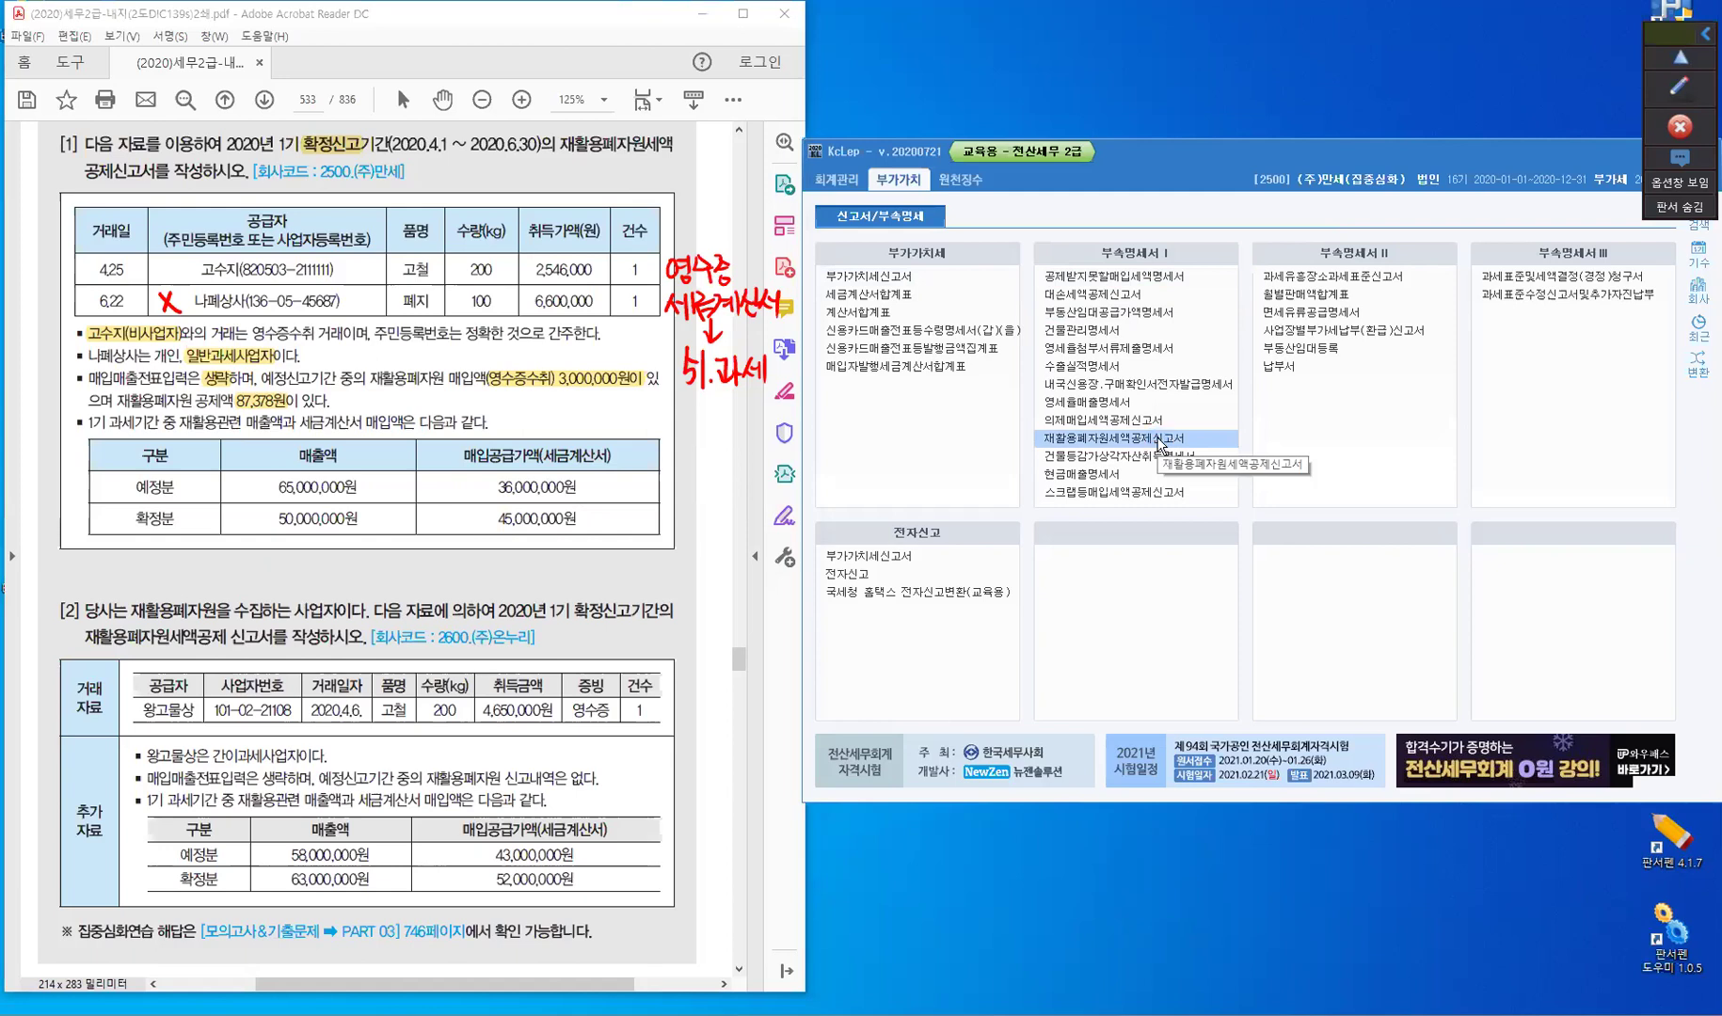
click(1159, 442)
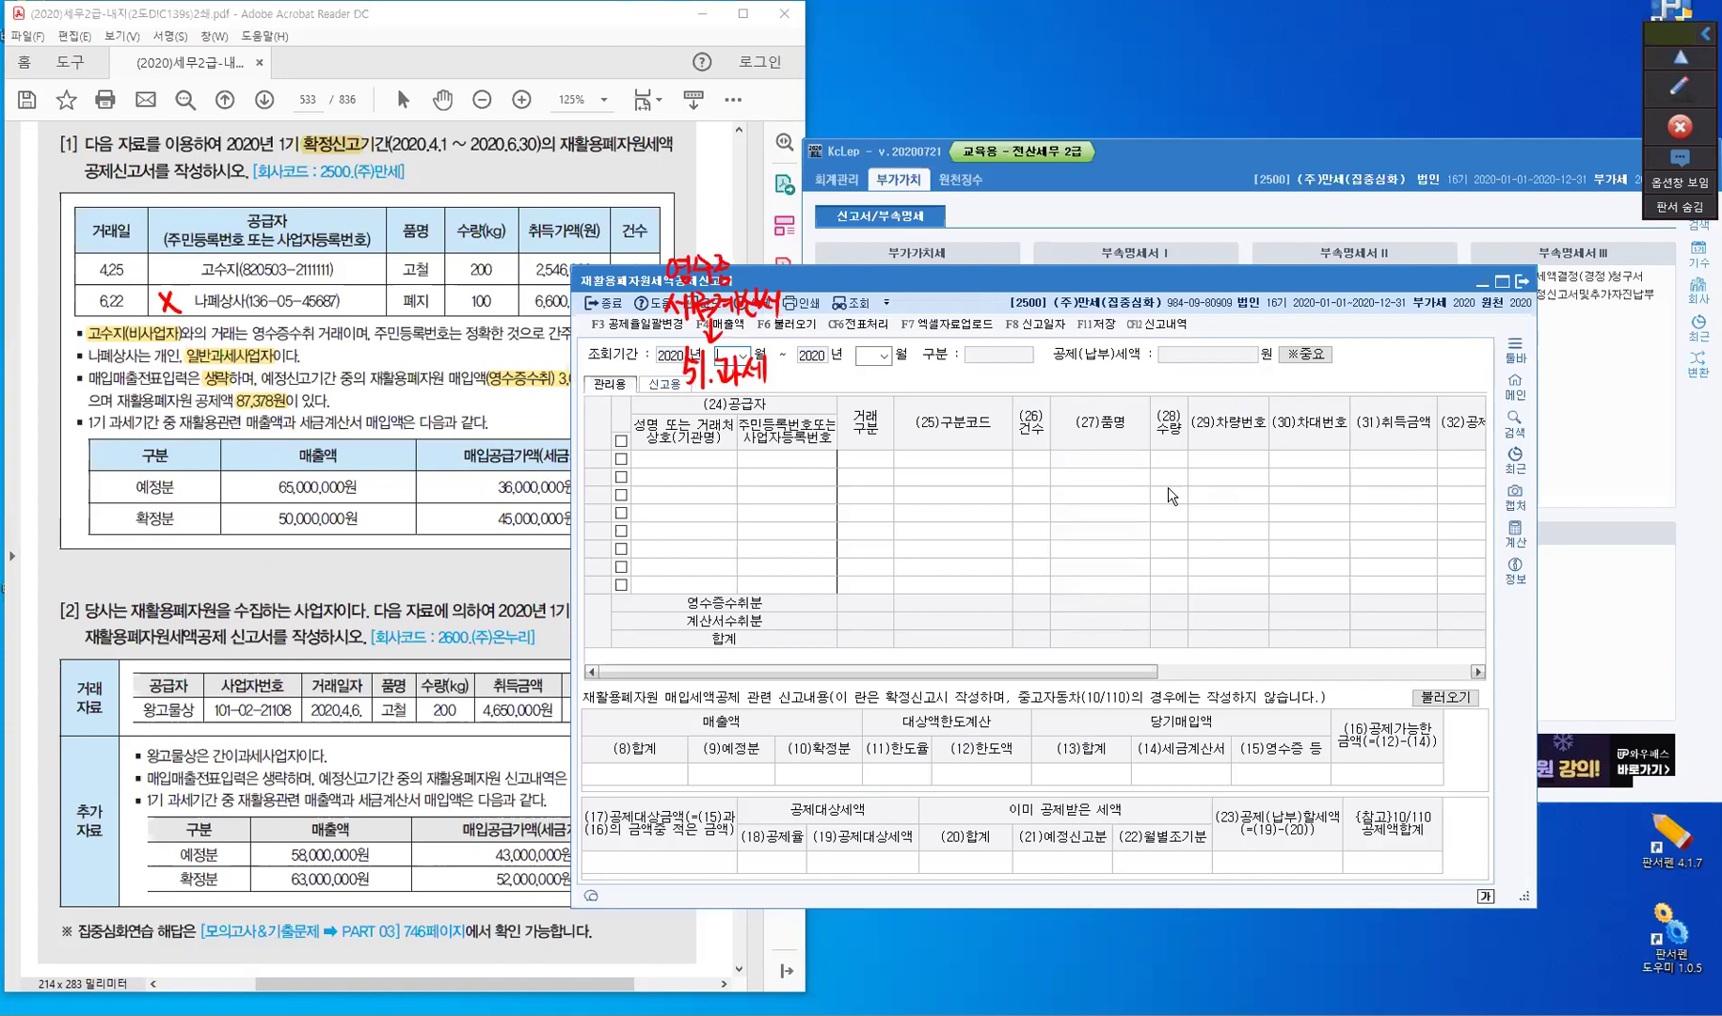
drag(983, 279, 1176, 297)
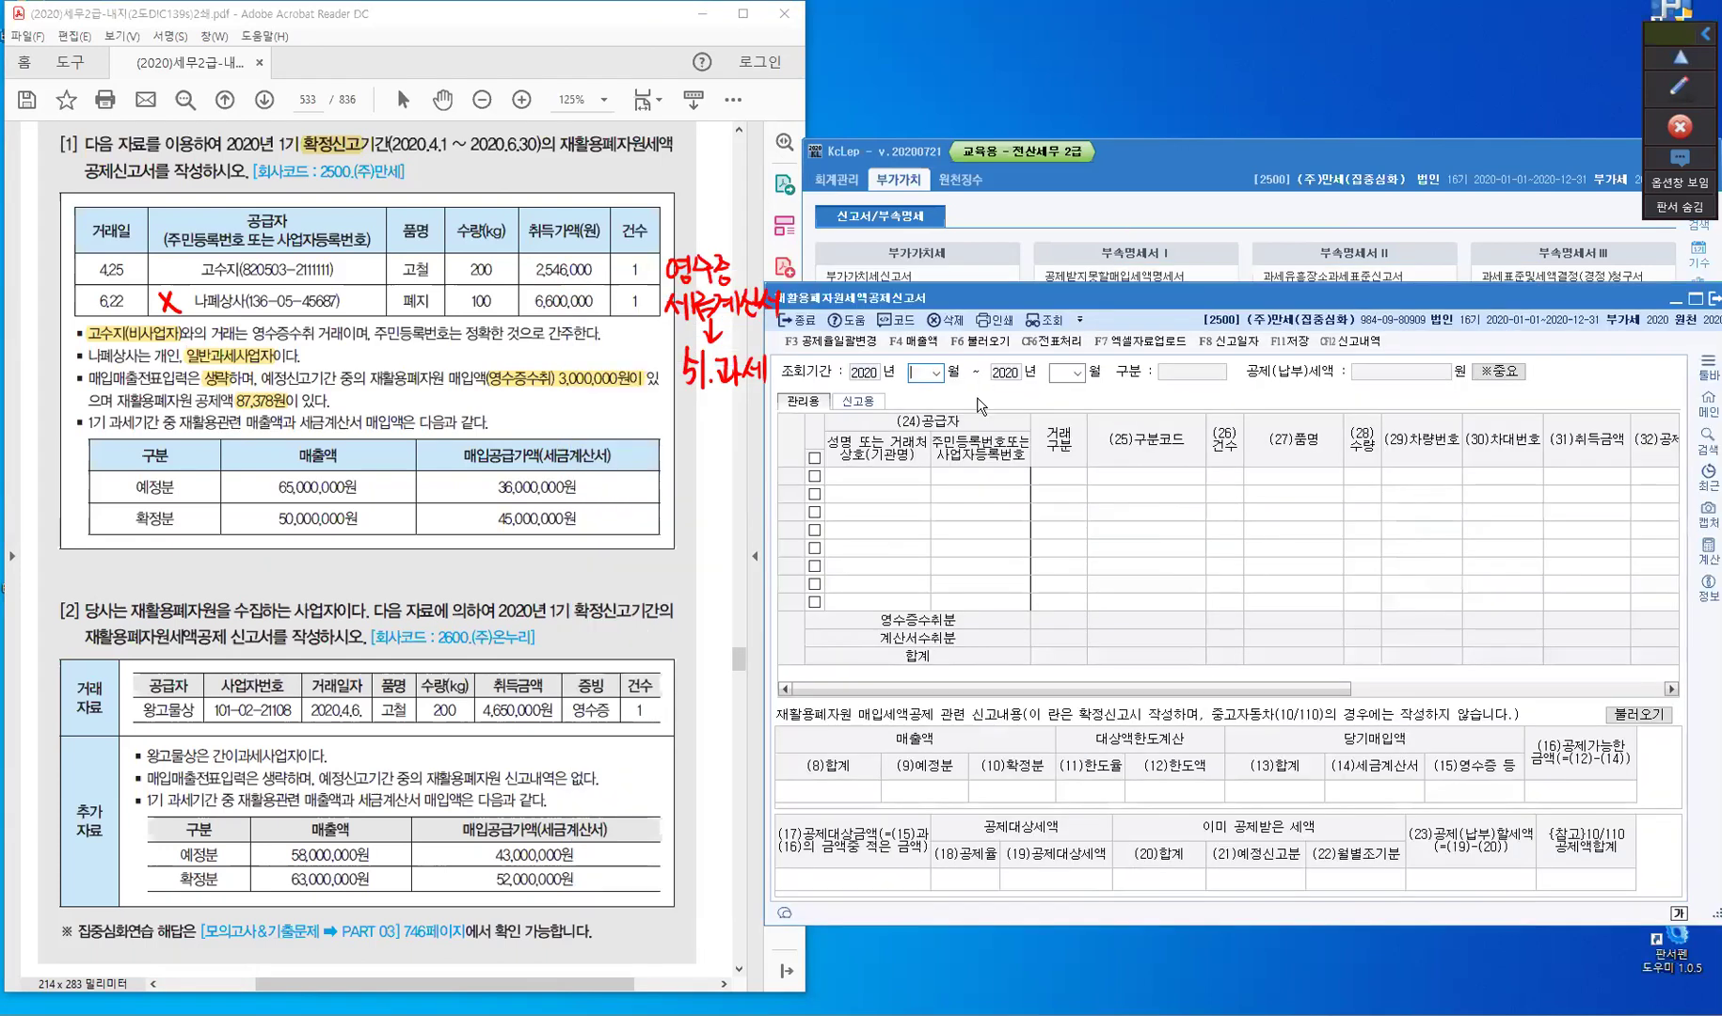
text(4)
key(Return)
text(6)
key(Return)
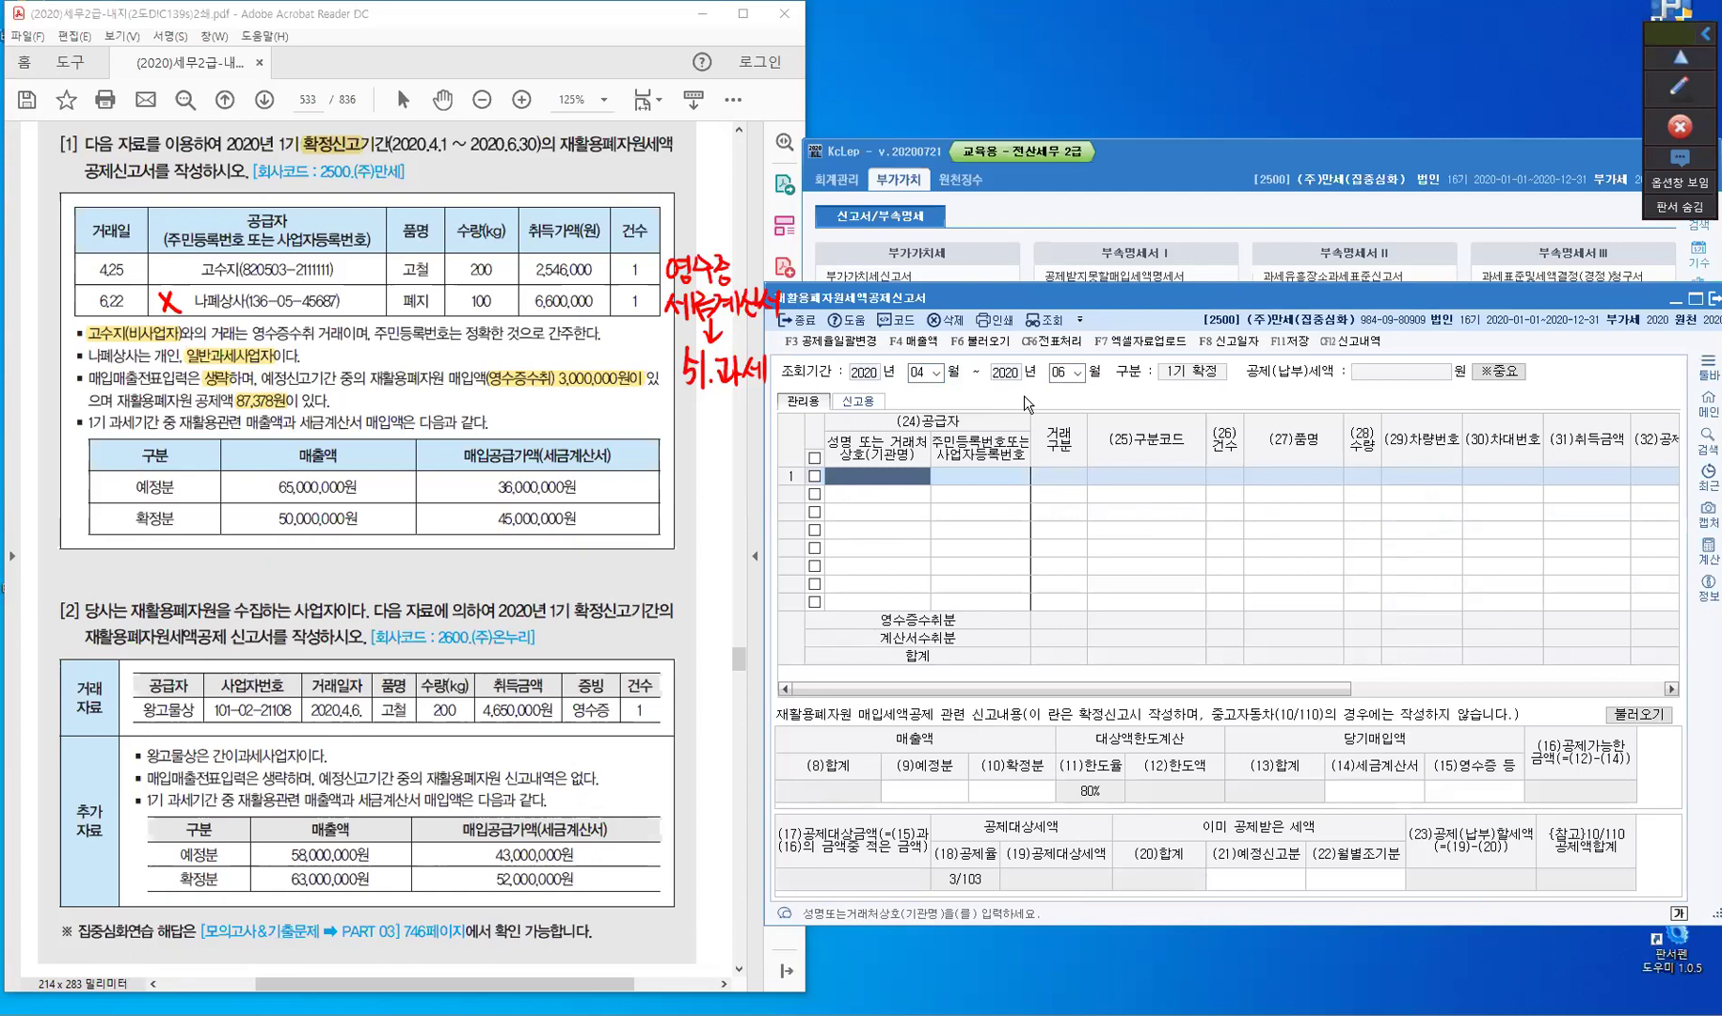
- Look up the 4.25 supplier by name, enter it in the first row and set 거래구분 to 1.영수증
key(F2)
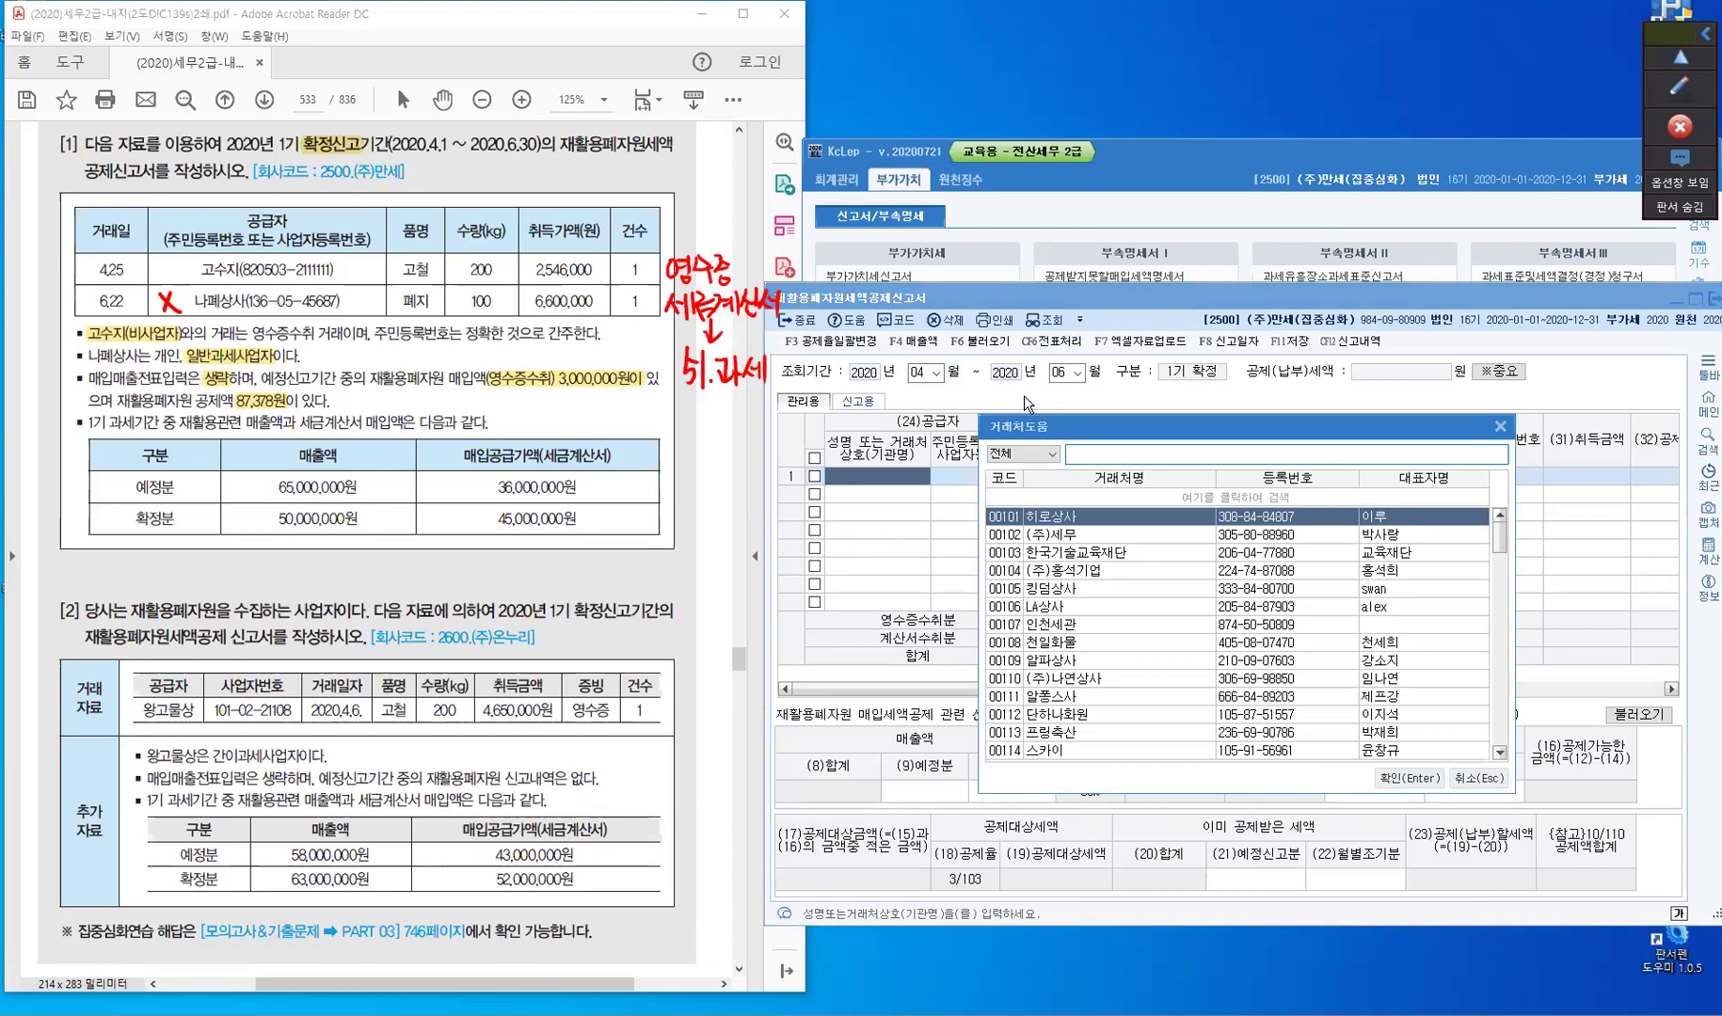
text(고수)
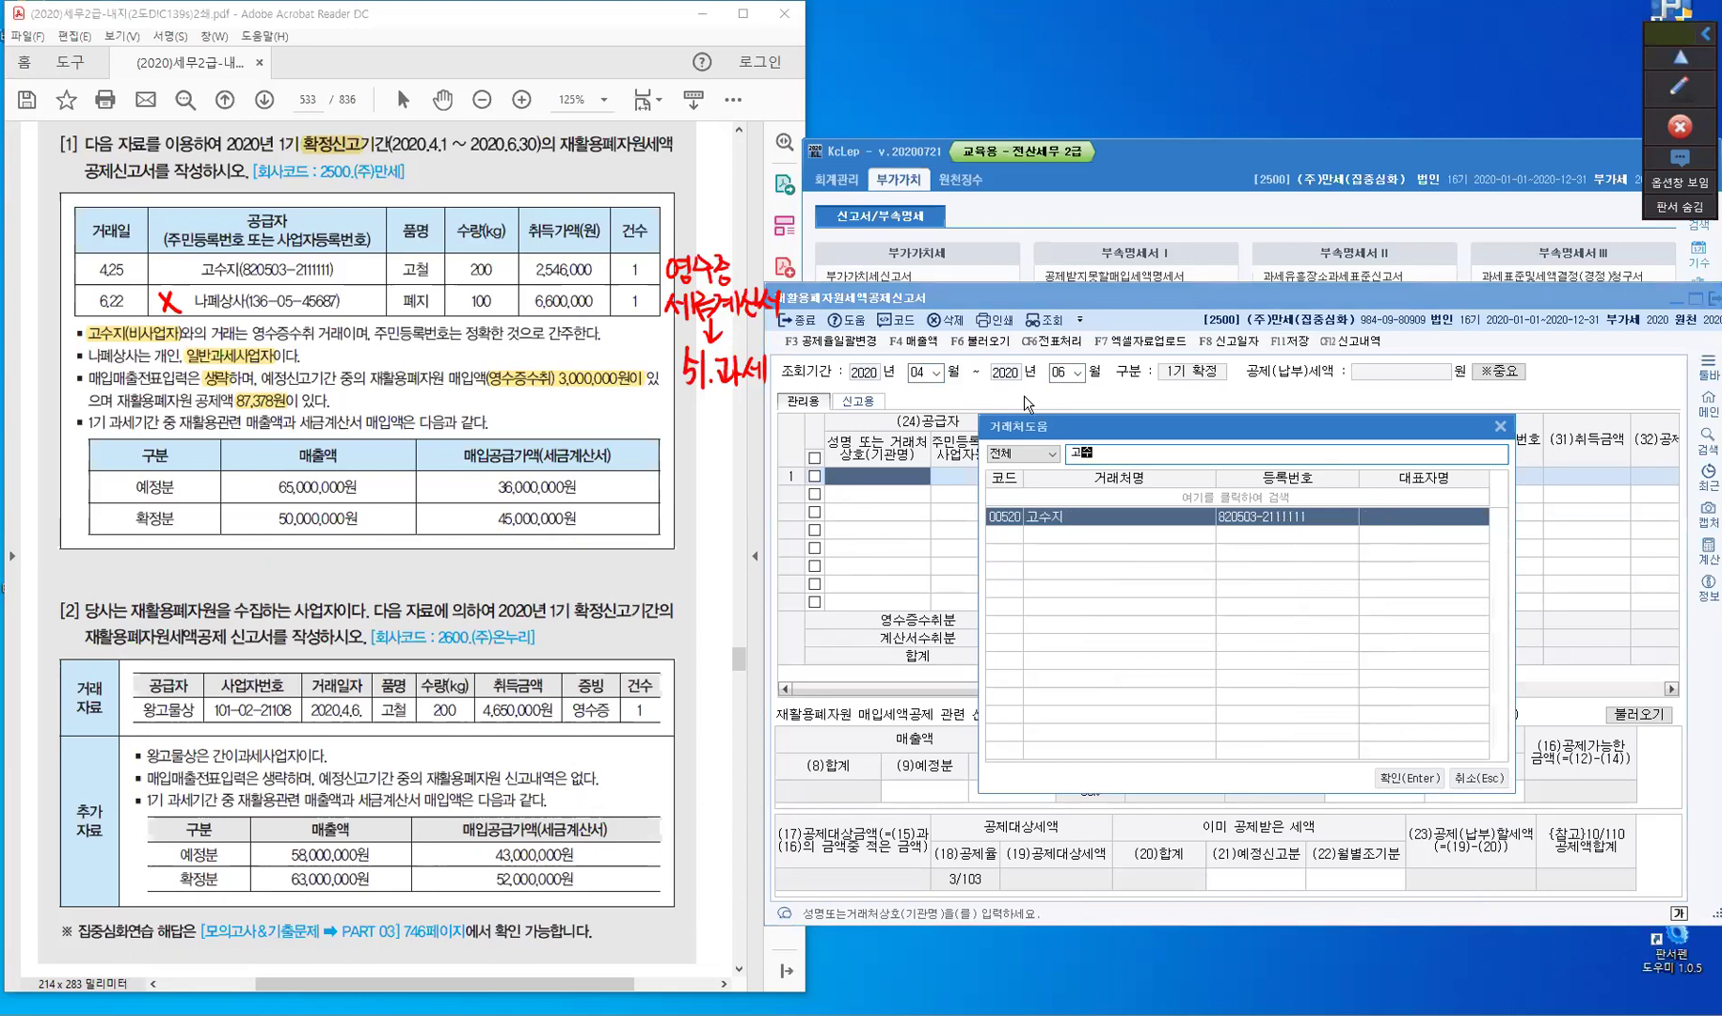
key(Return)
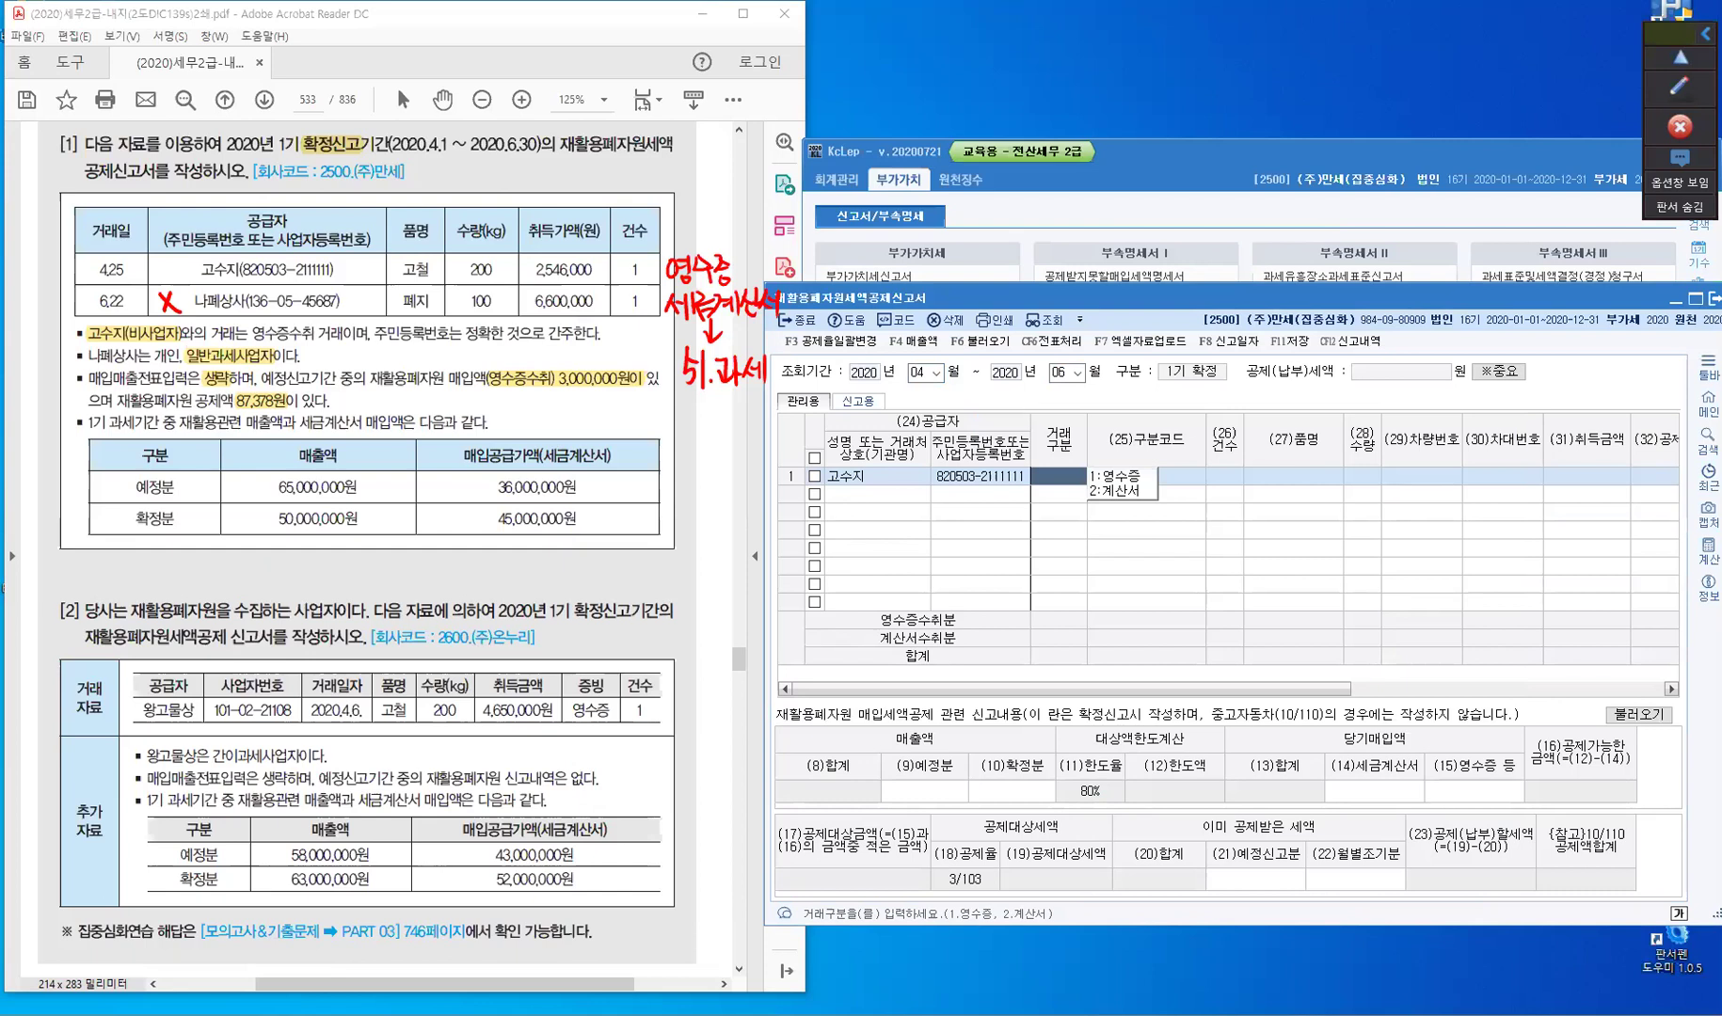
key(Return)
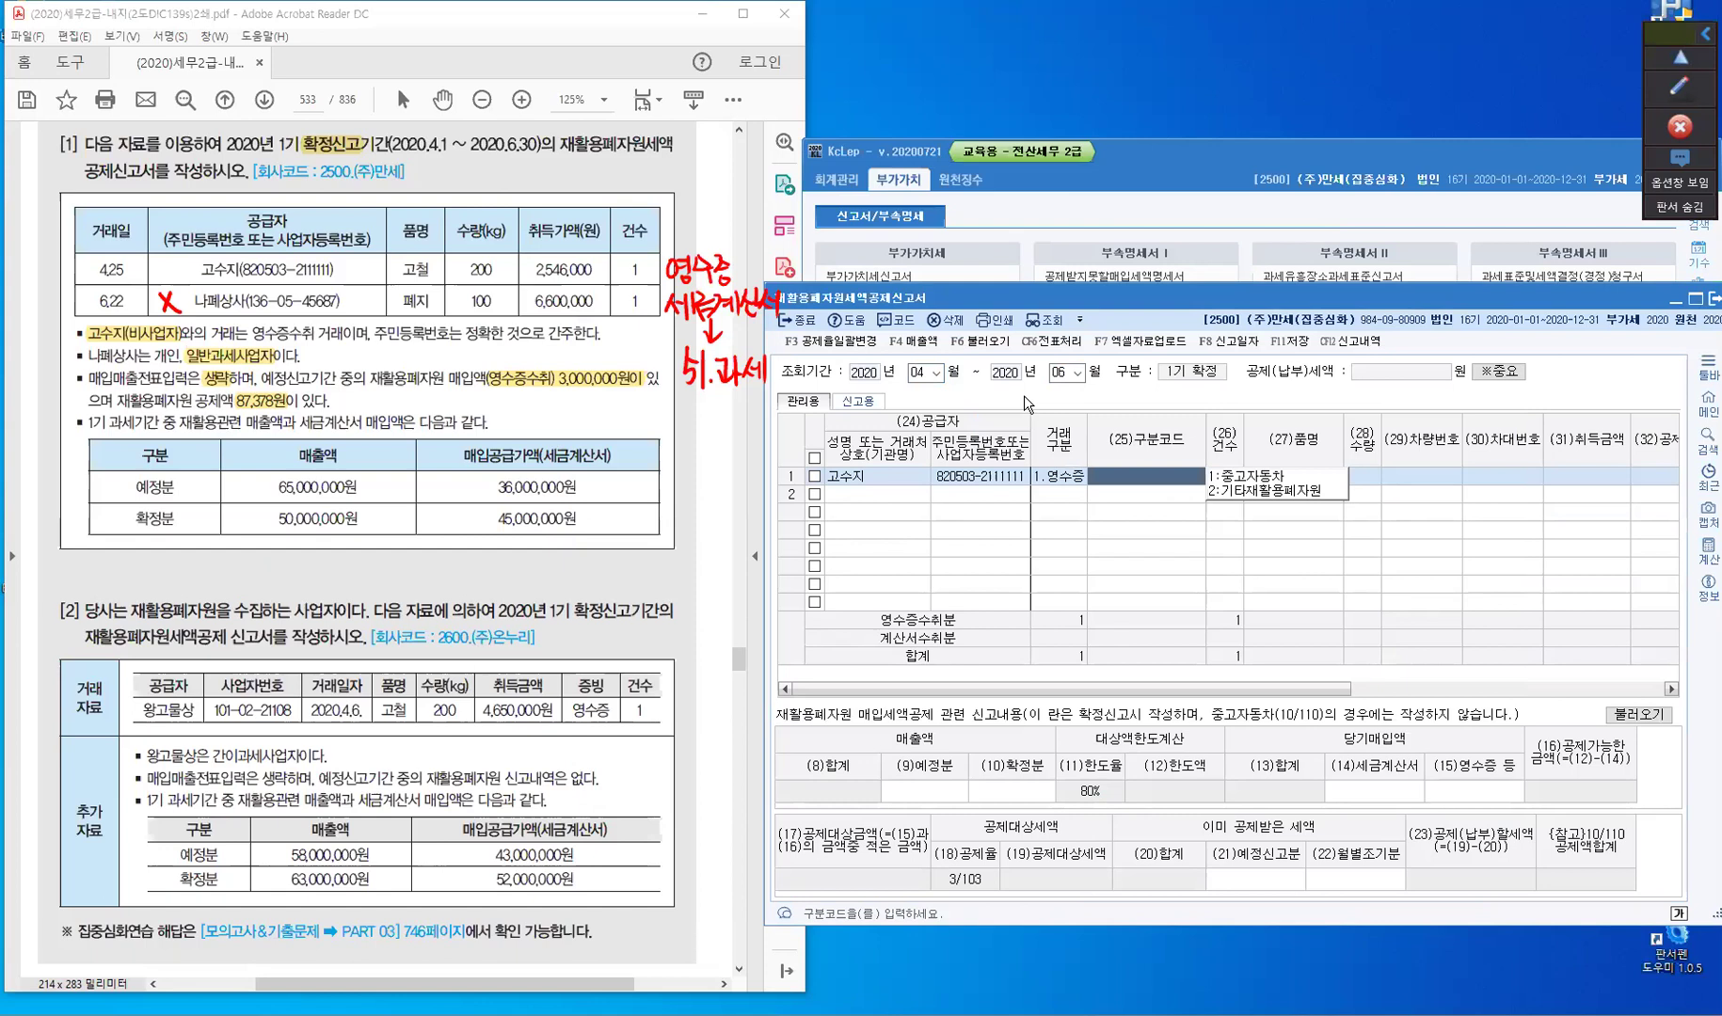
- Complete the first row's item details with 구분코드 2.기타재활용폐자원, 건수 1, 품명 고철 and 수량 200
text(2)
key(Return)
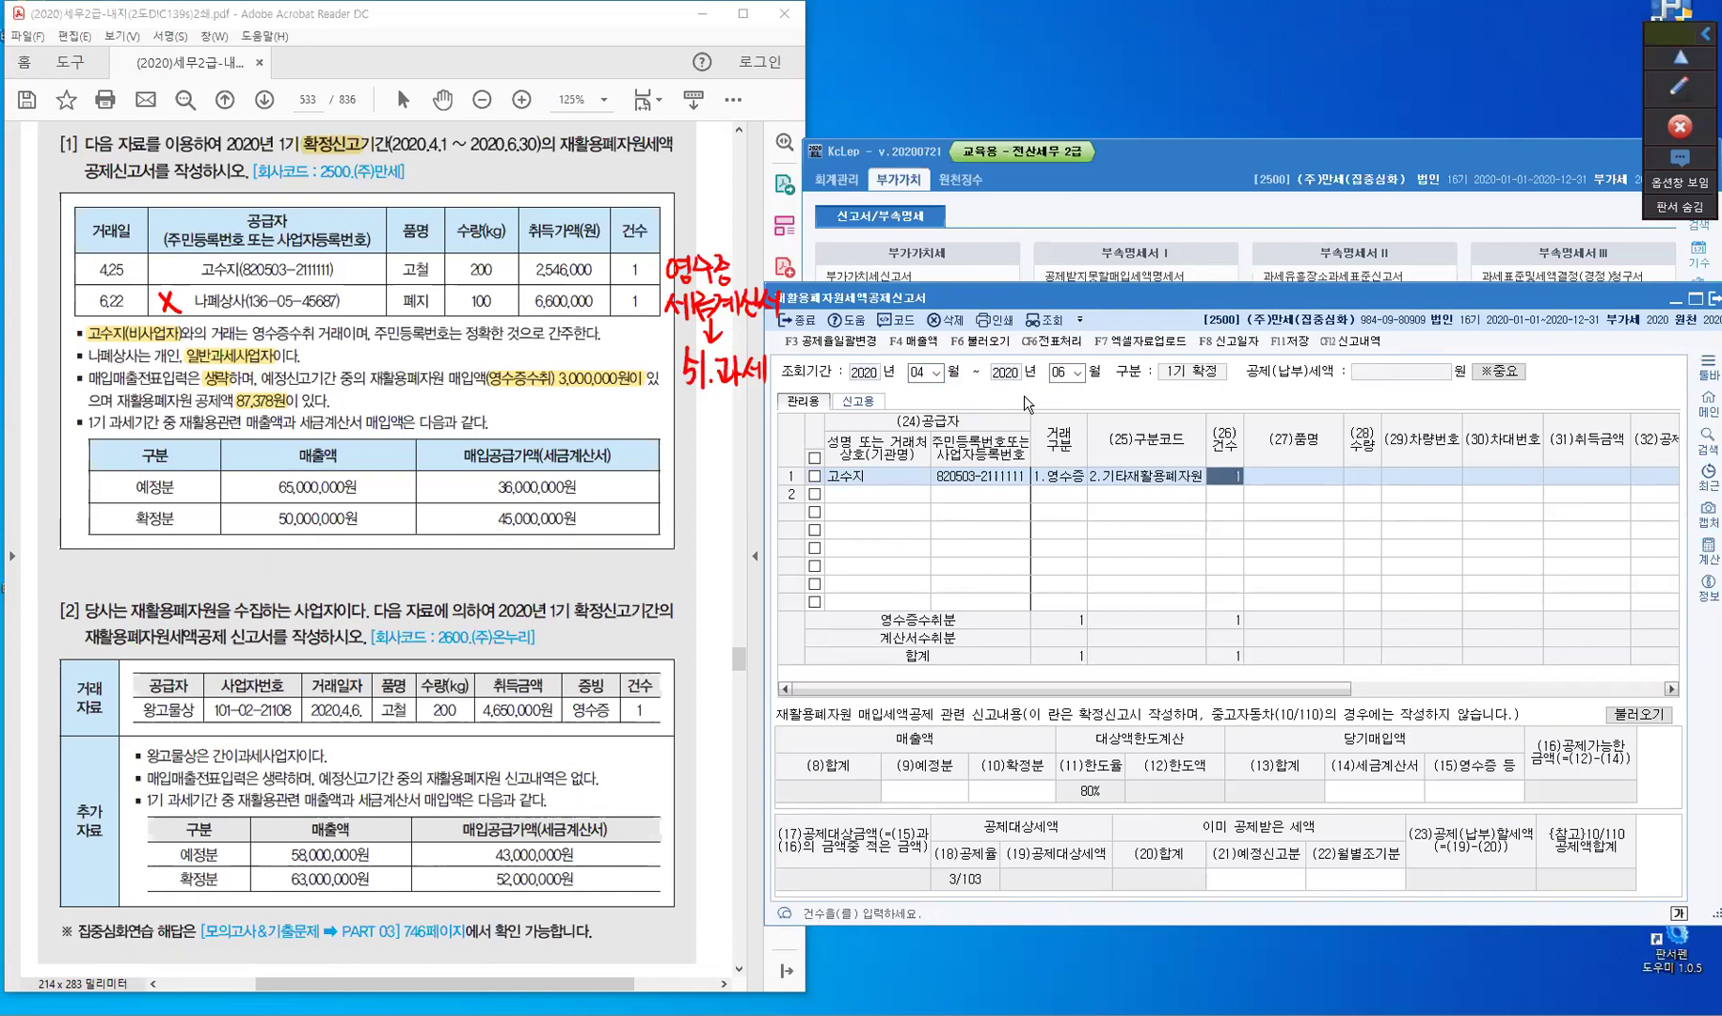
key(Return)
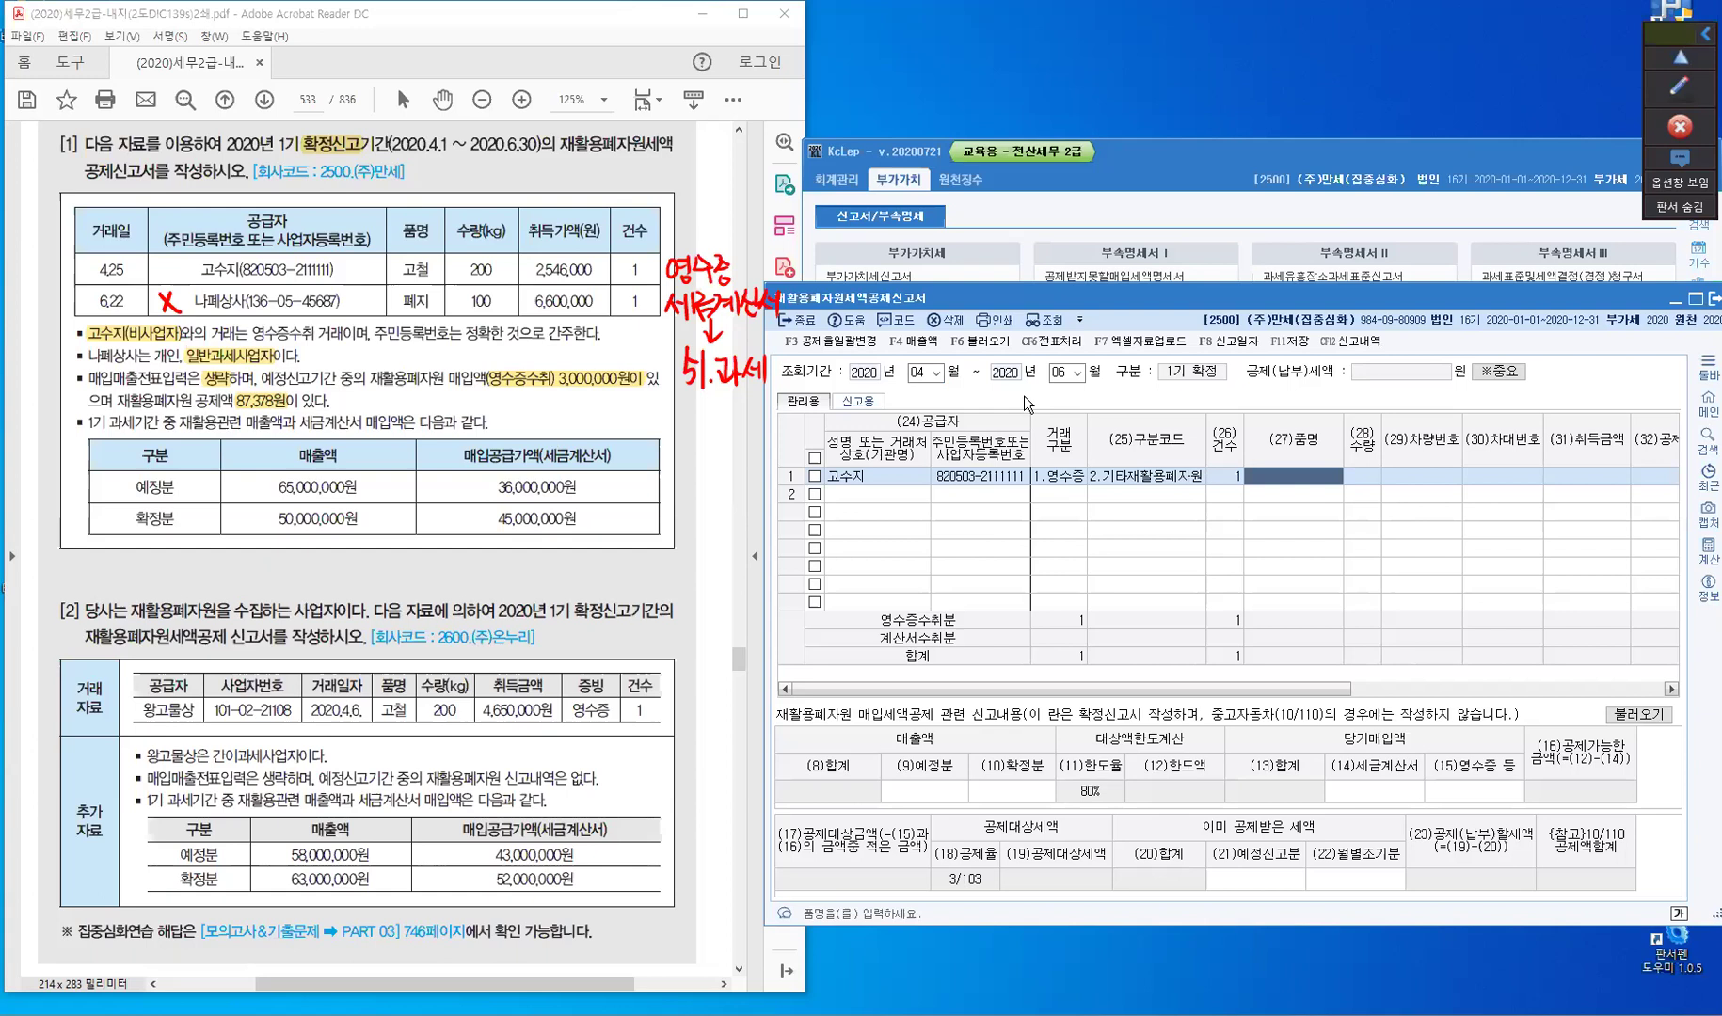
text(고철)
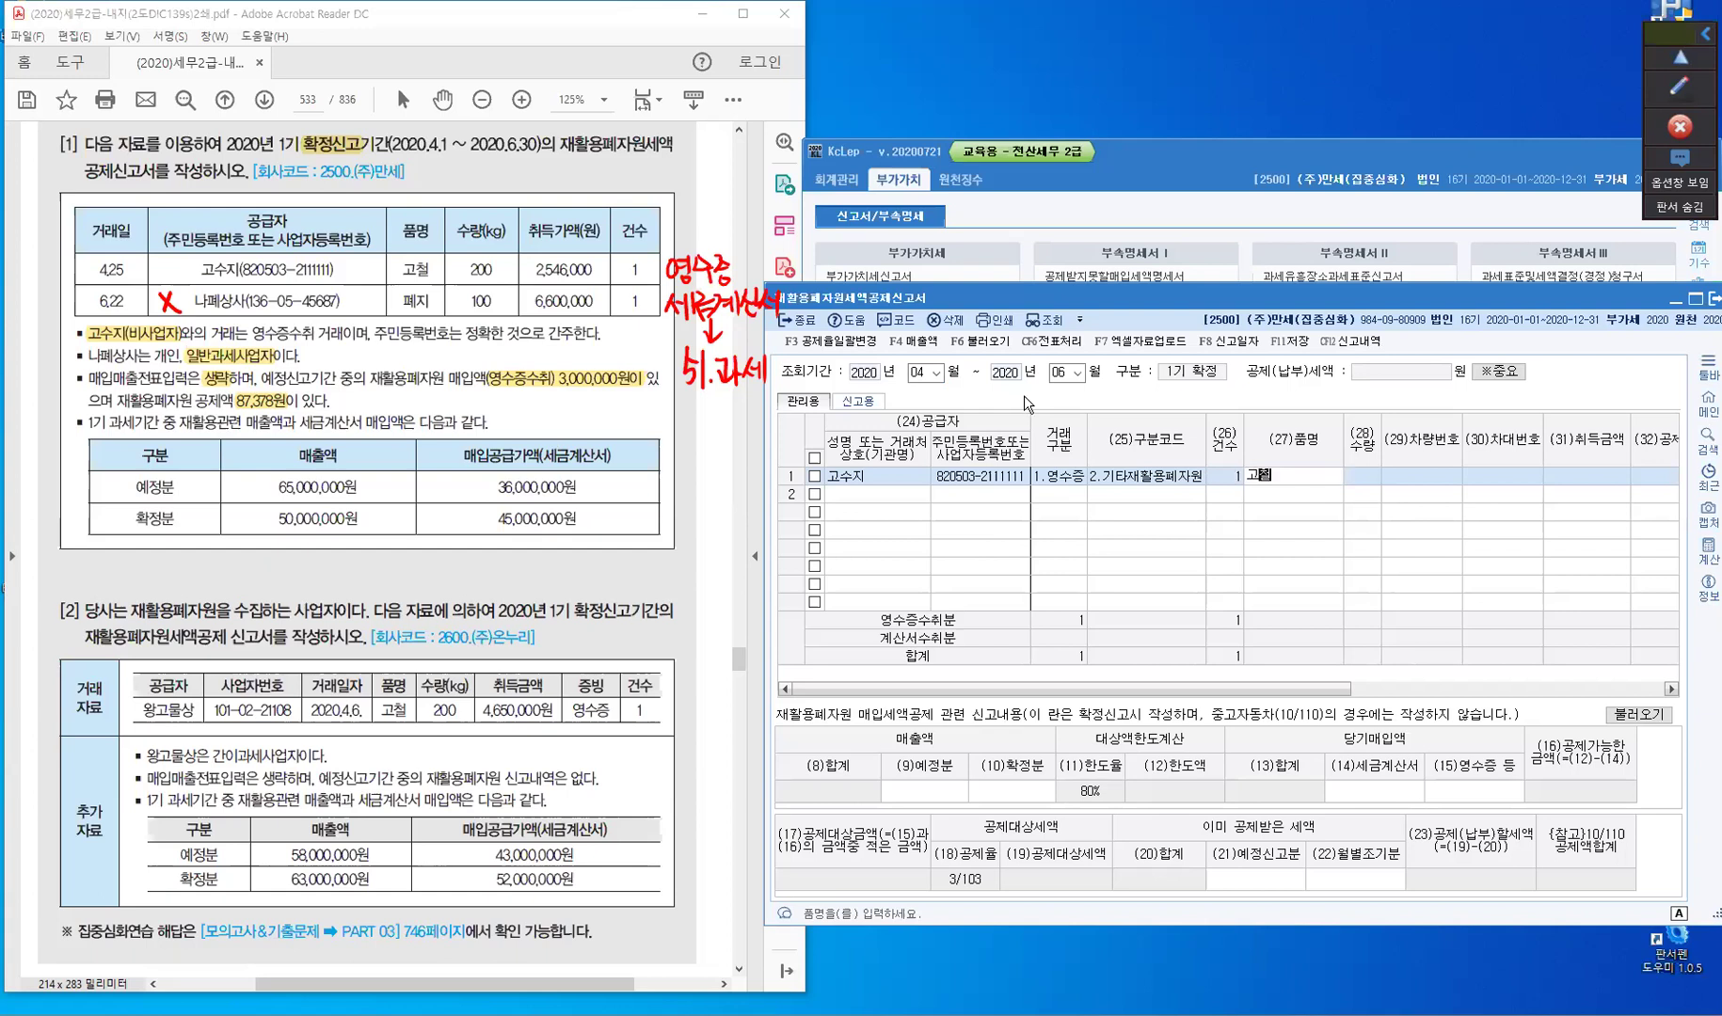
key(Return)
text(200)
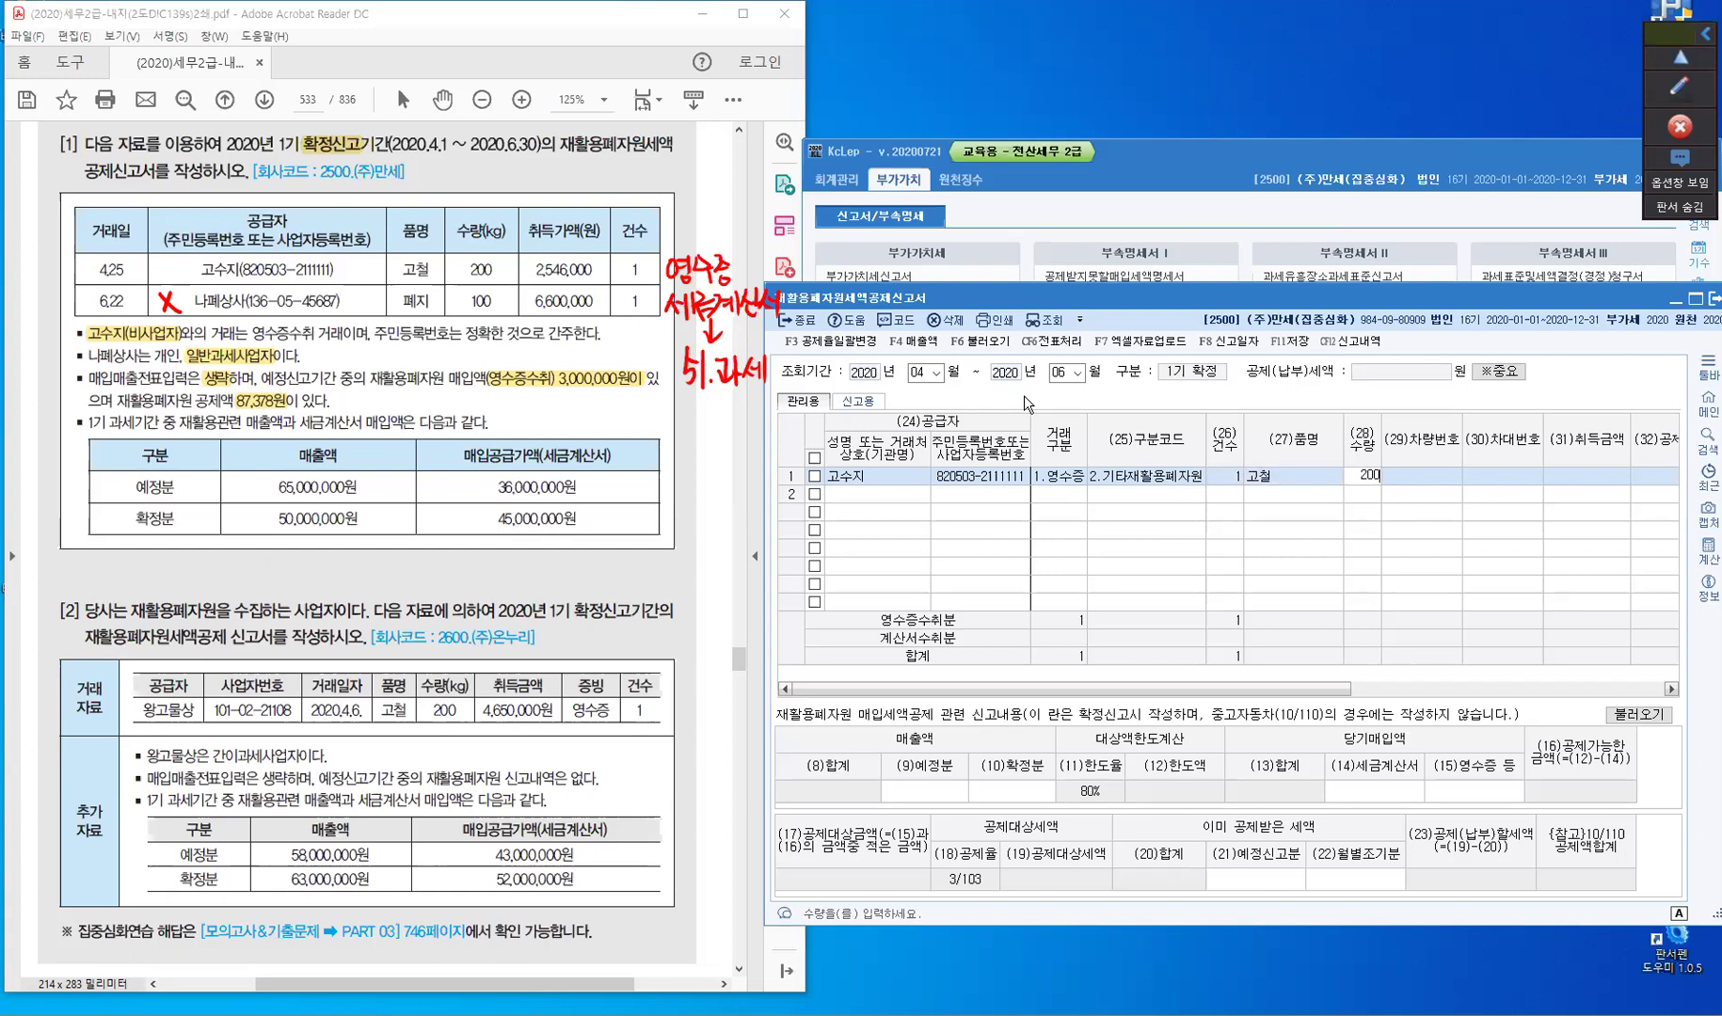
key(Return)
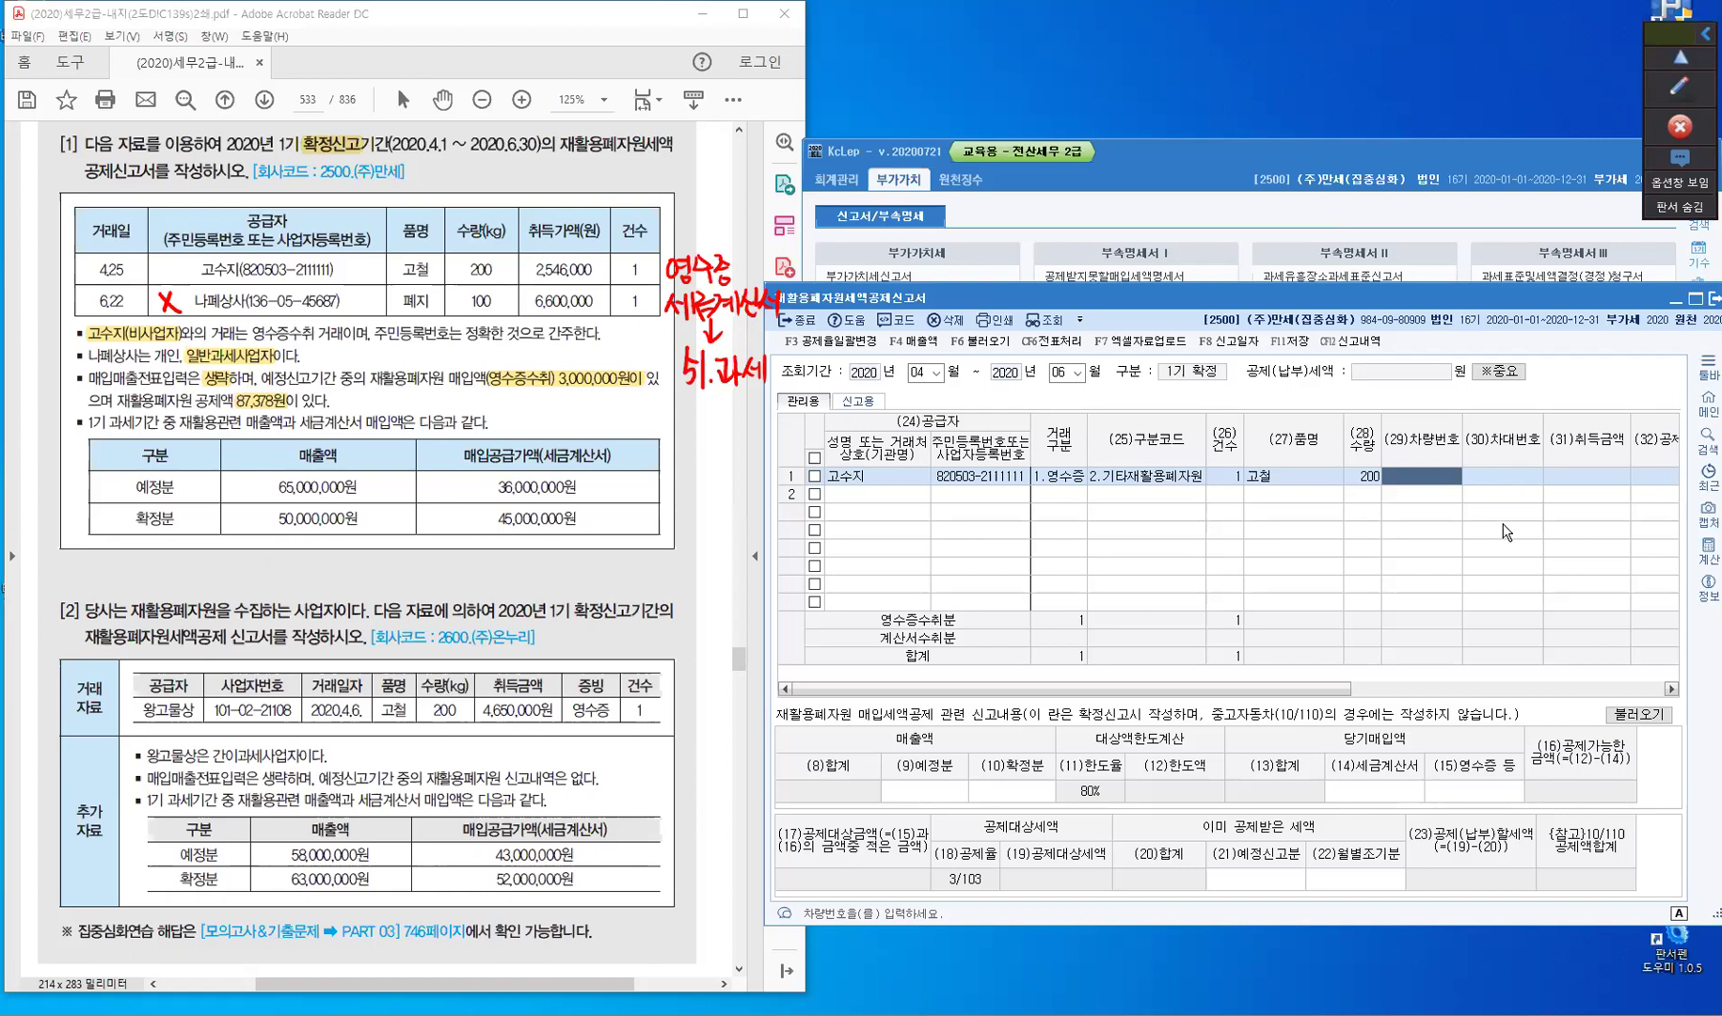
- Leave the vehicle and chassis numbers blank, and set the row's 취득금액 to 2,546,000 and 공제율 to 3/103
key(Return)
key(Return)
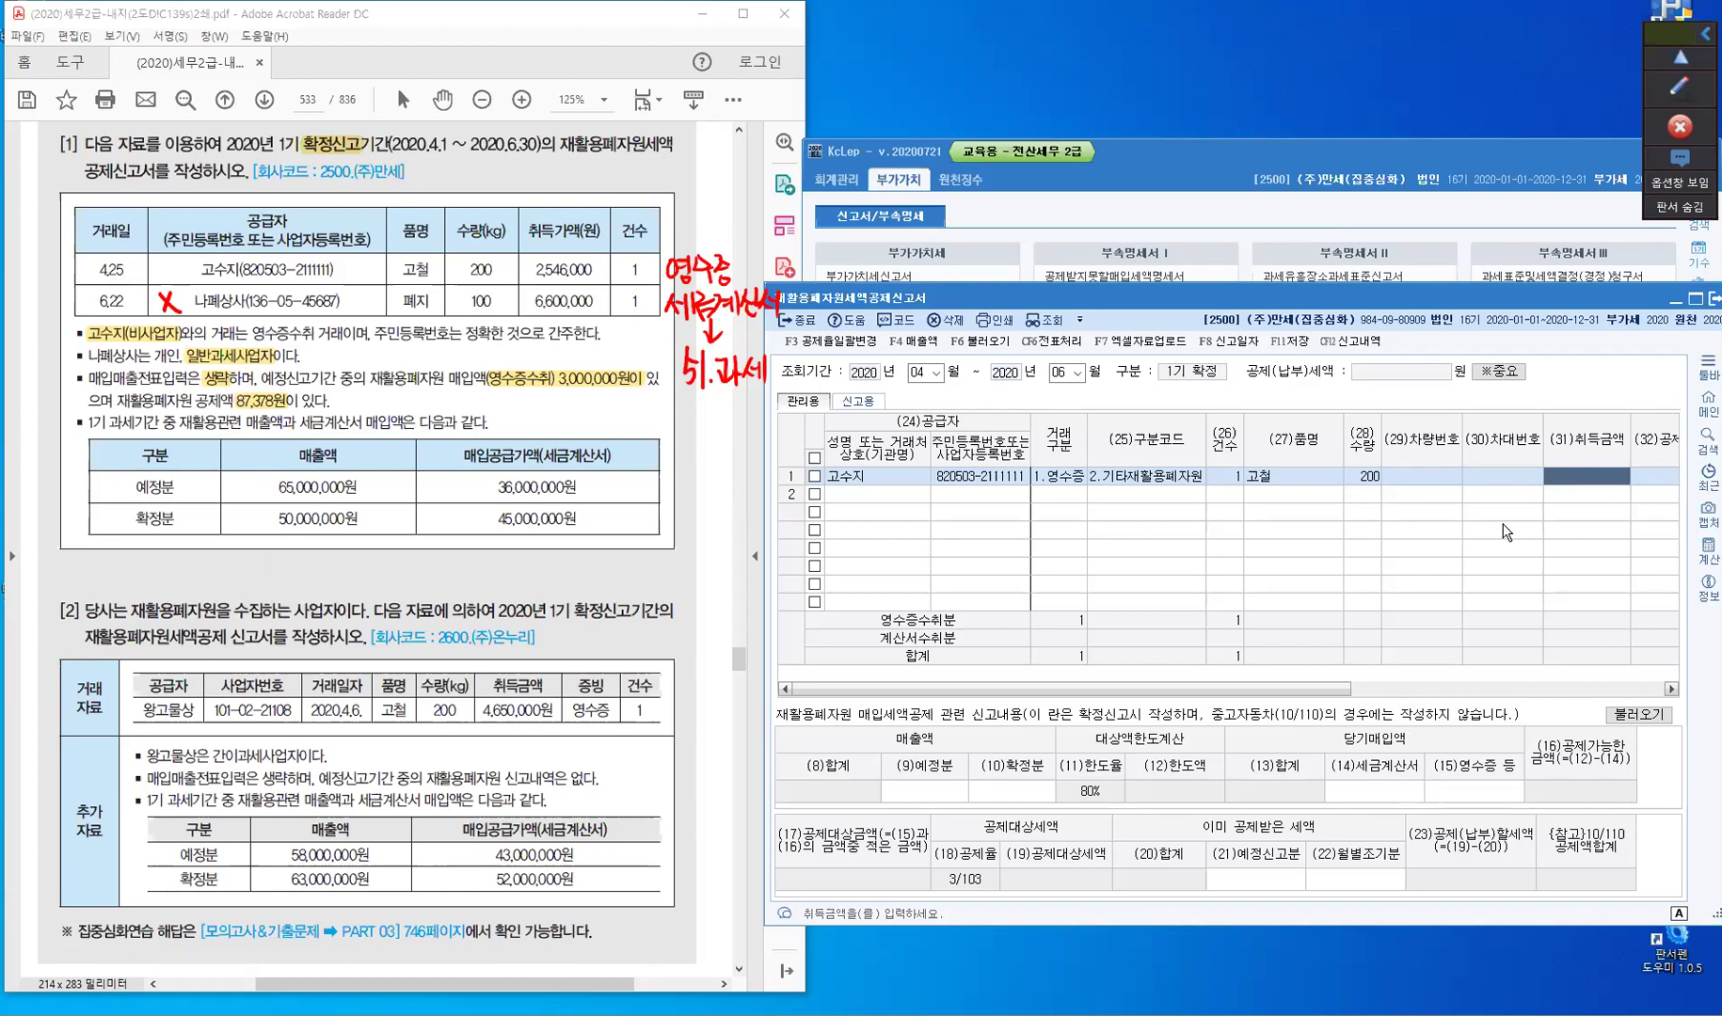
text(2,546,000)
key(Return)
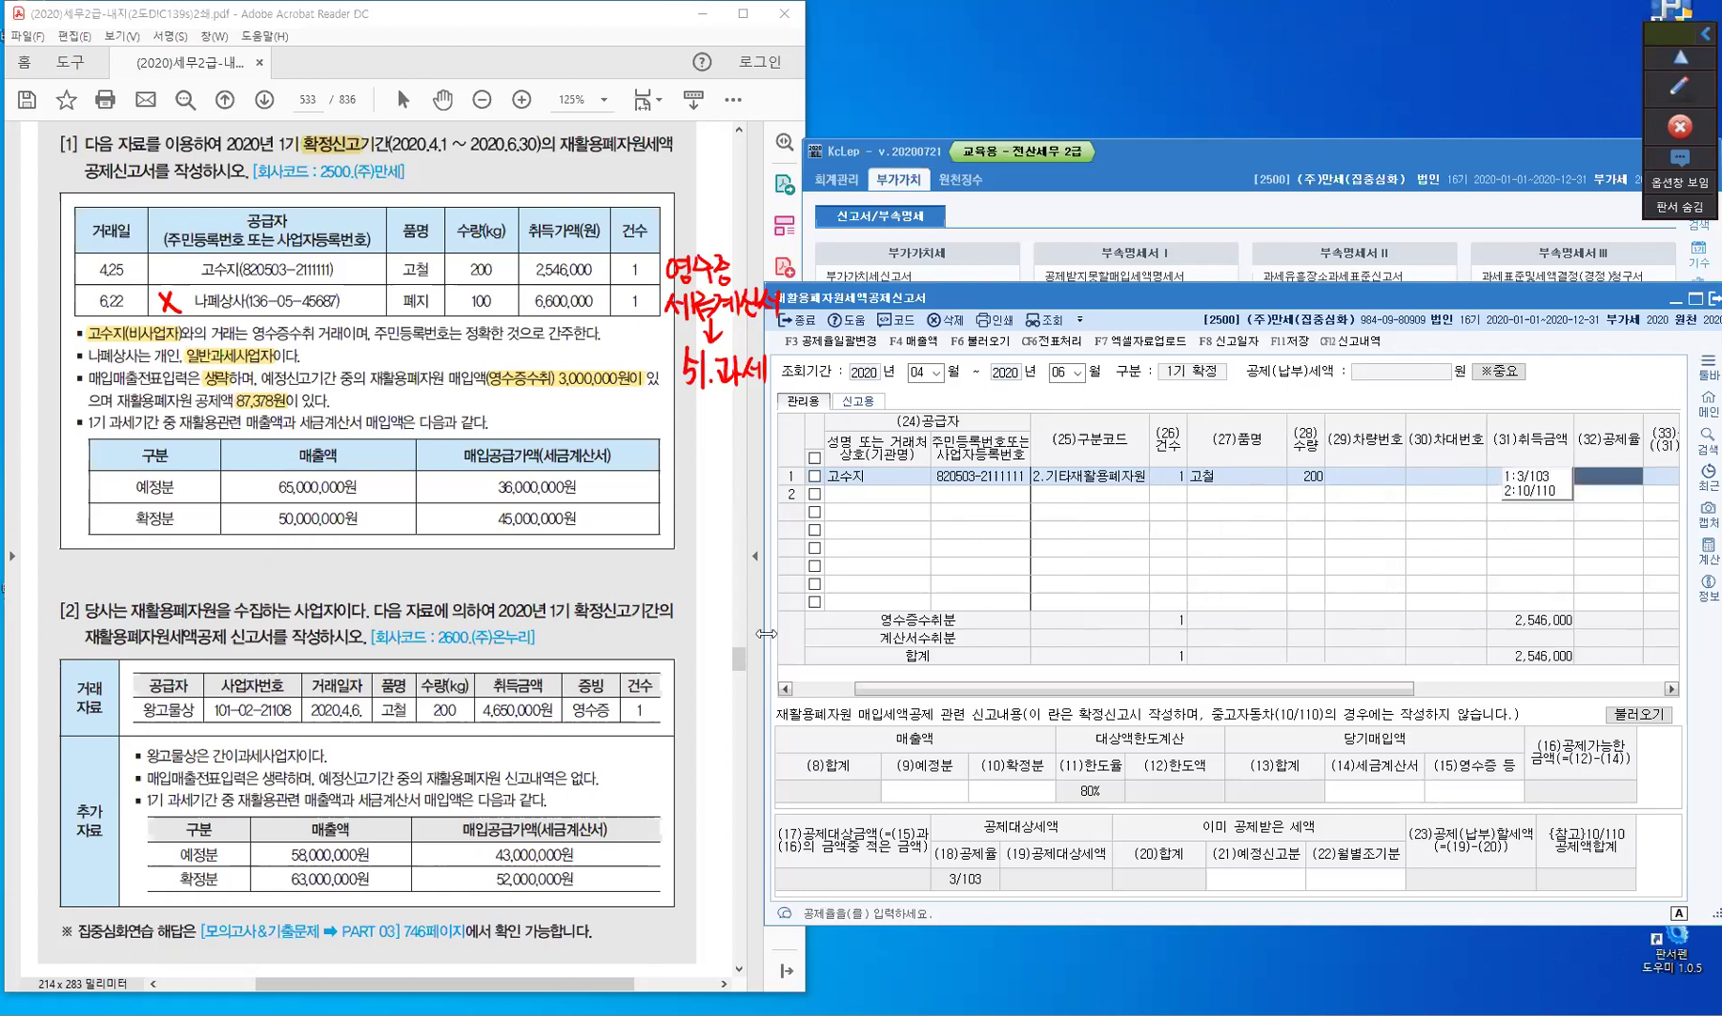
drag(766, 634, 683, 633)
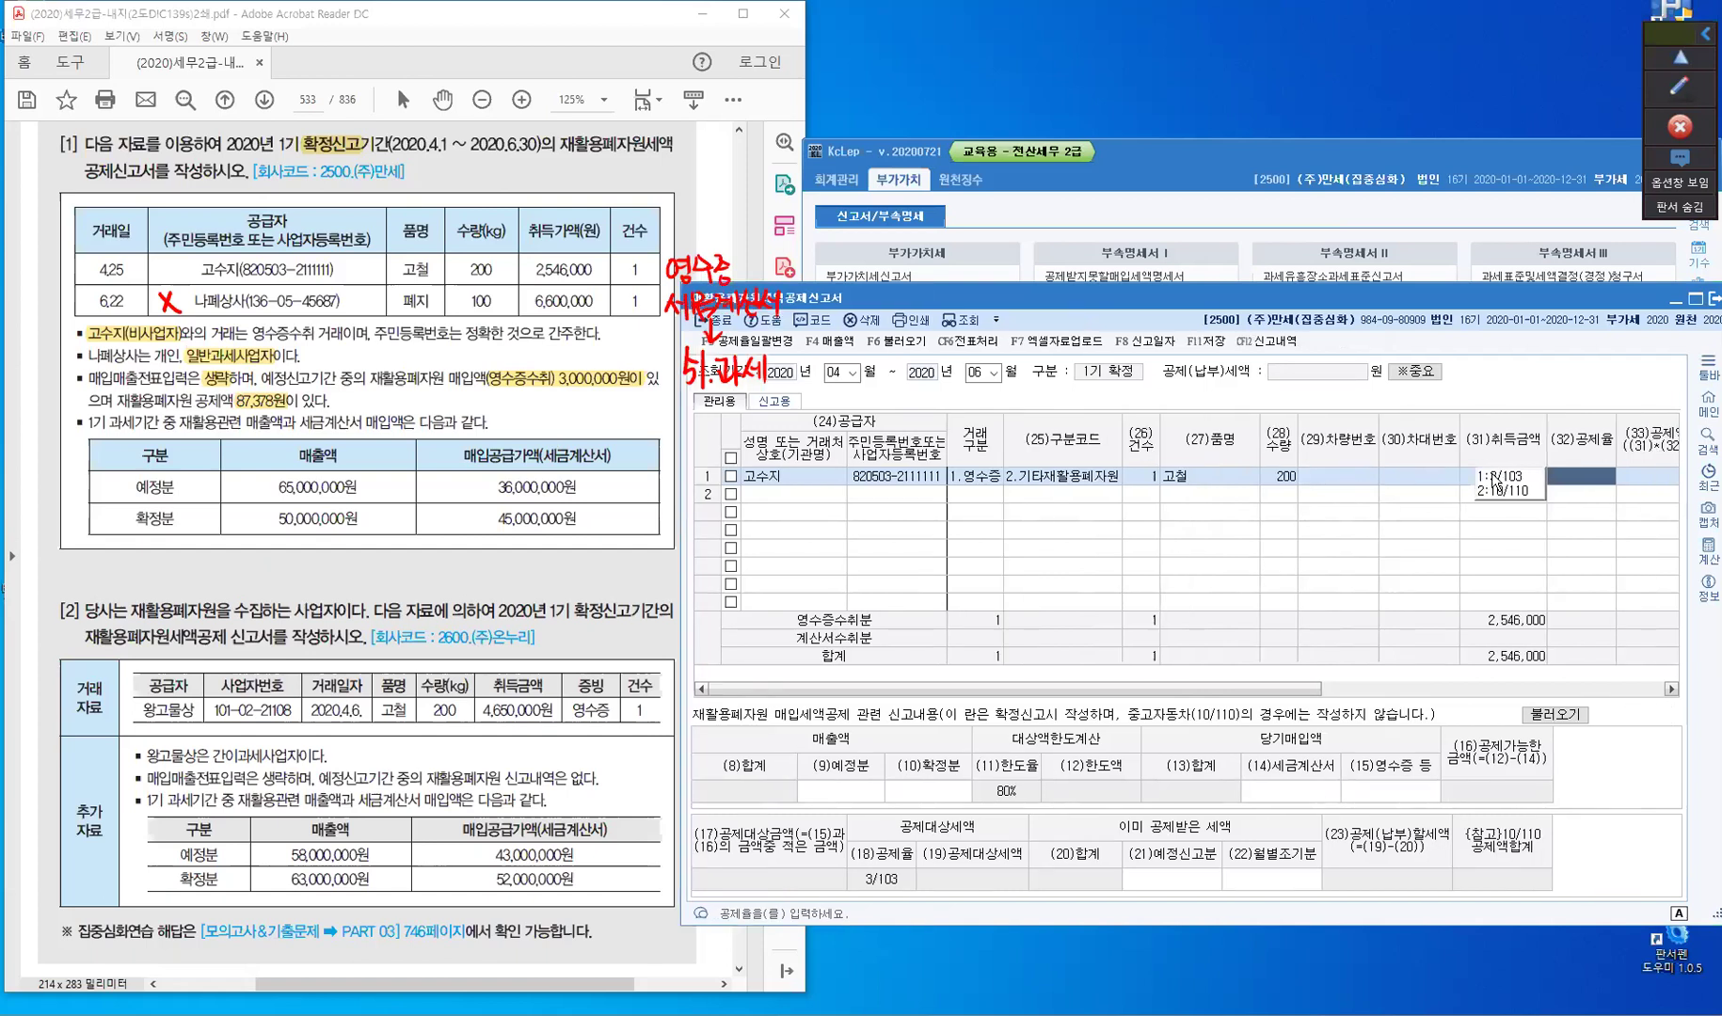
key(1)
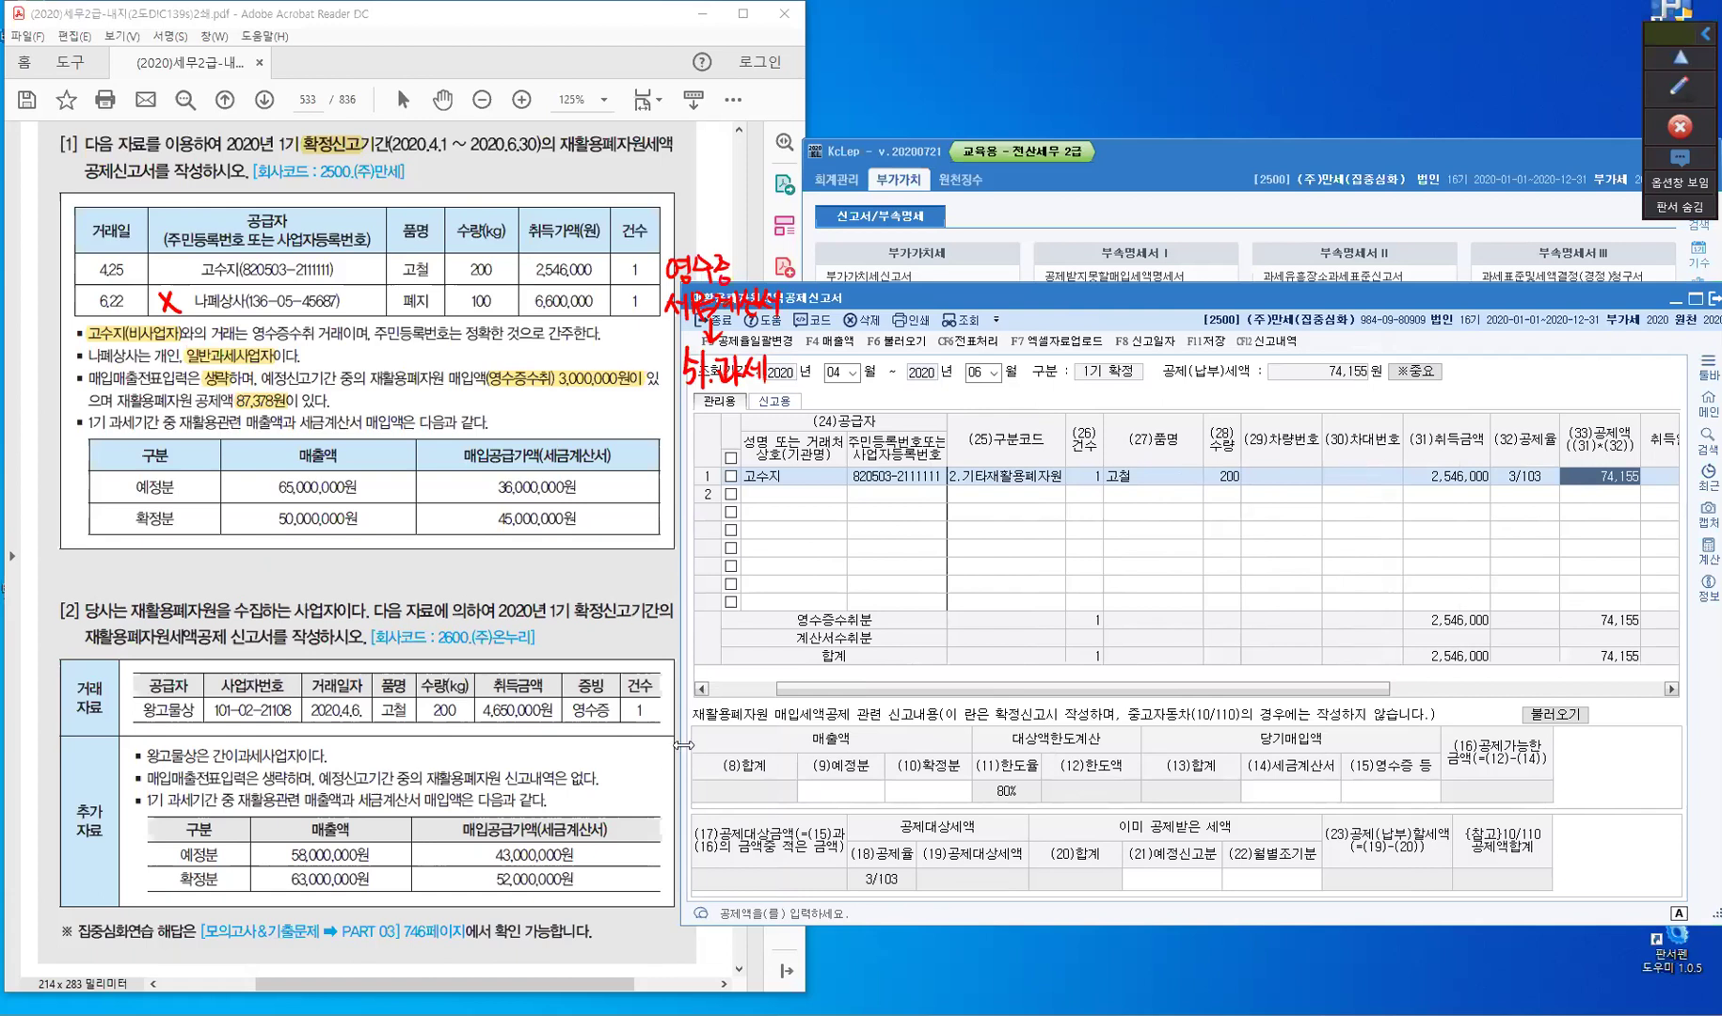
- Widen the report window, set the row's 취득일자 to 2020-04-25 and clear the red pen notes from the screen
drag(684, 745, 556, 744)
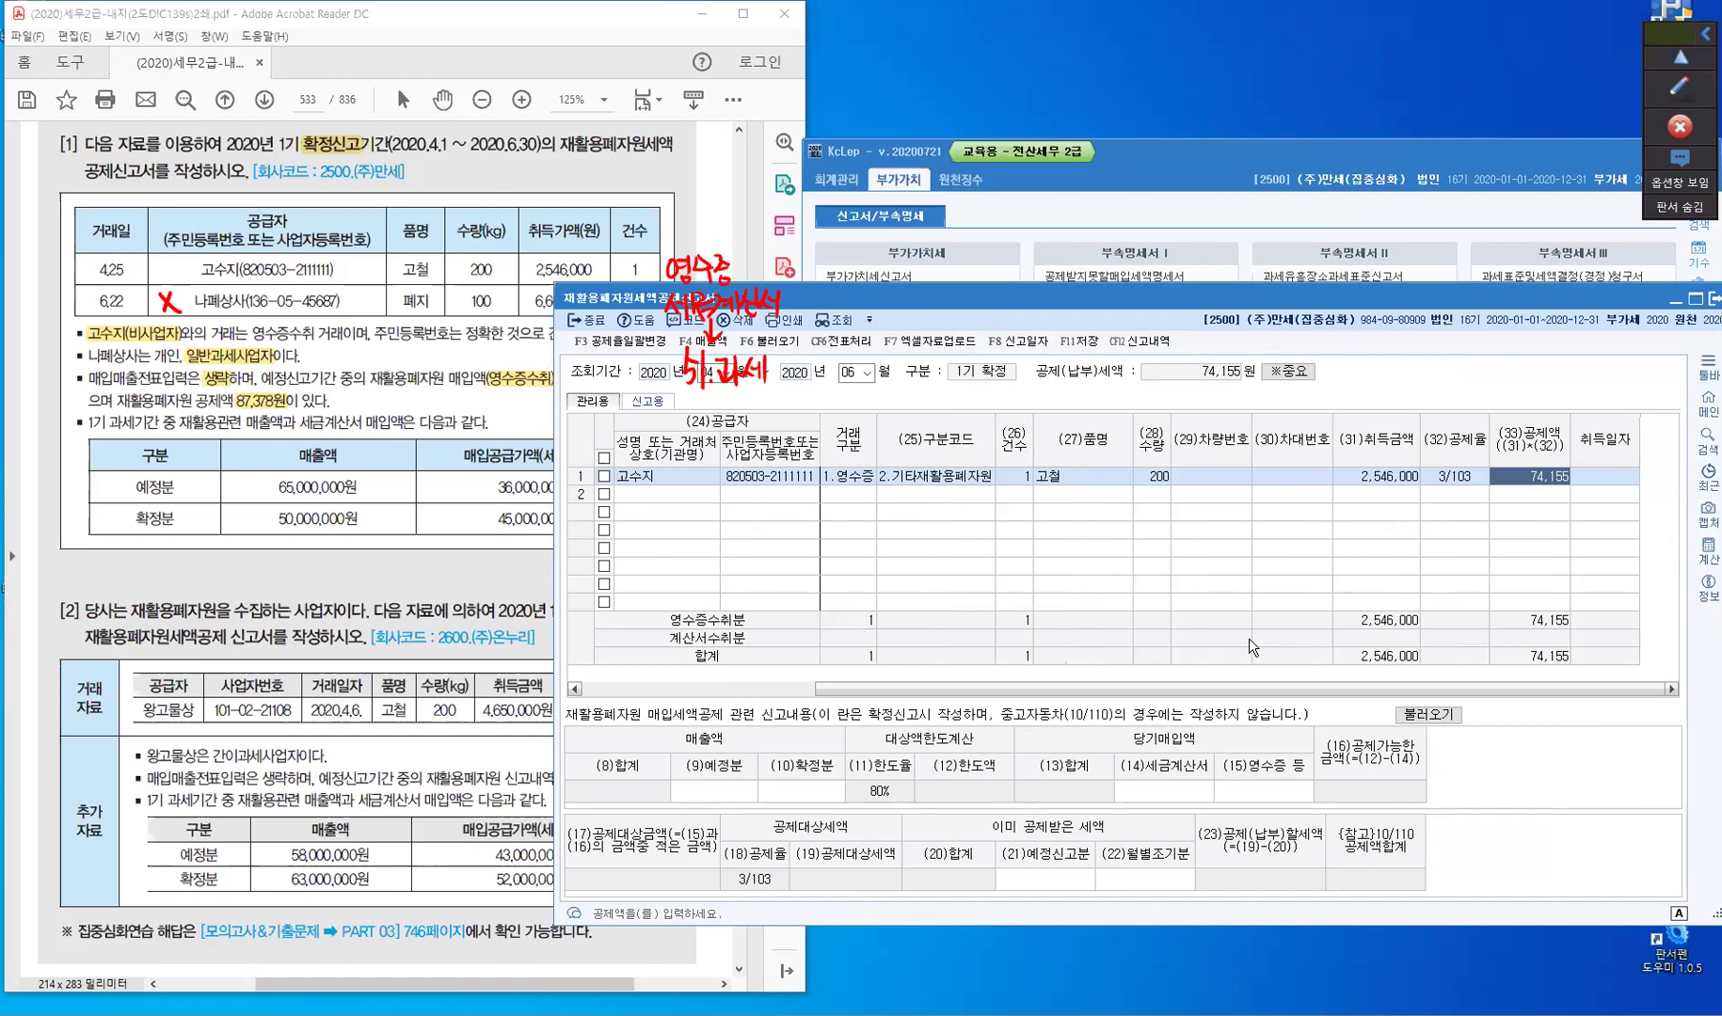
key(Return)
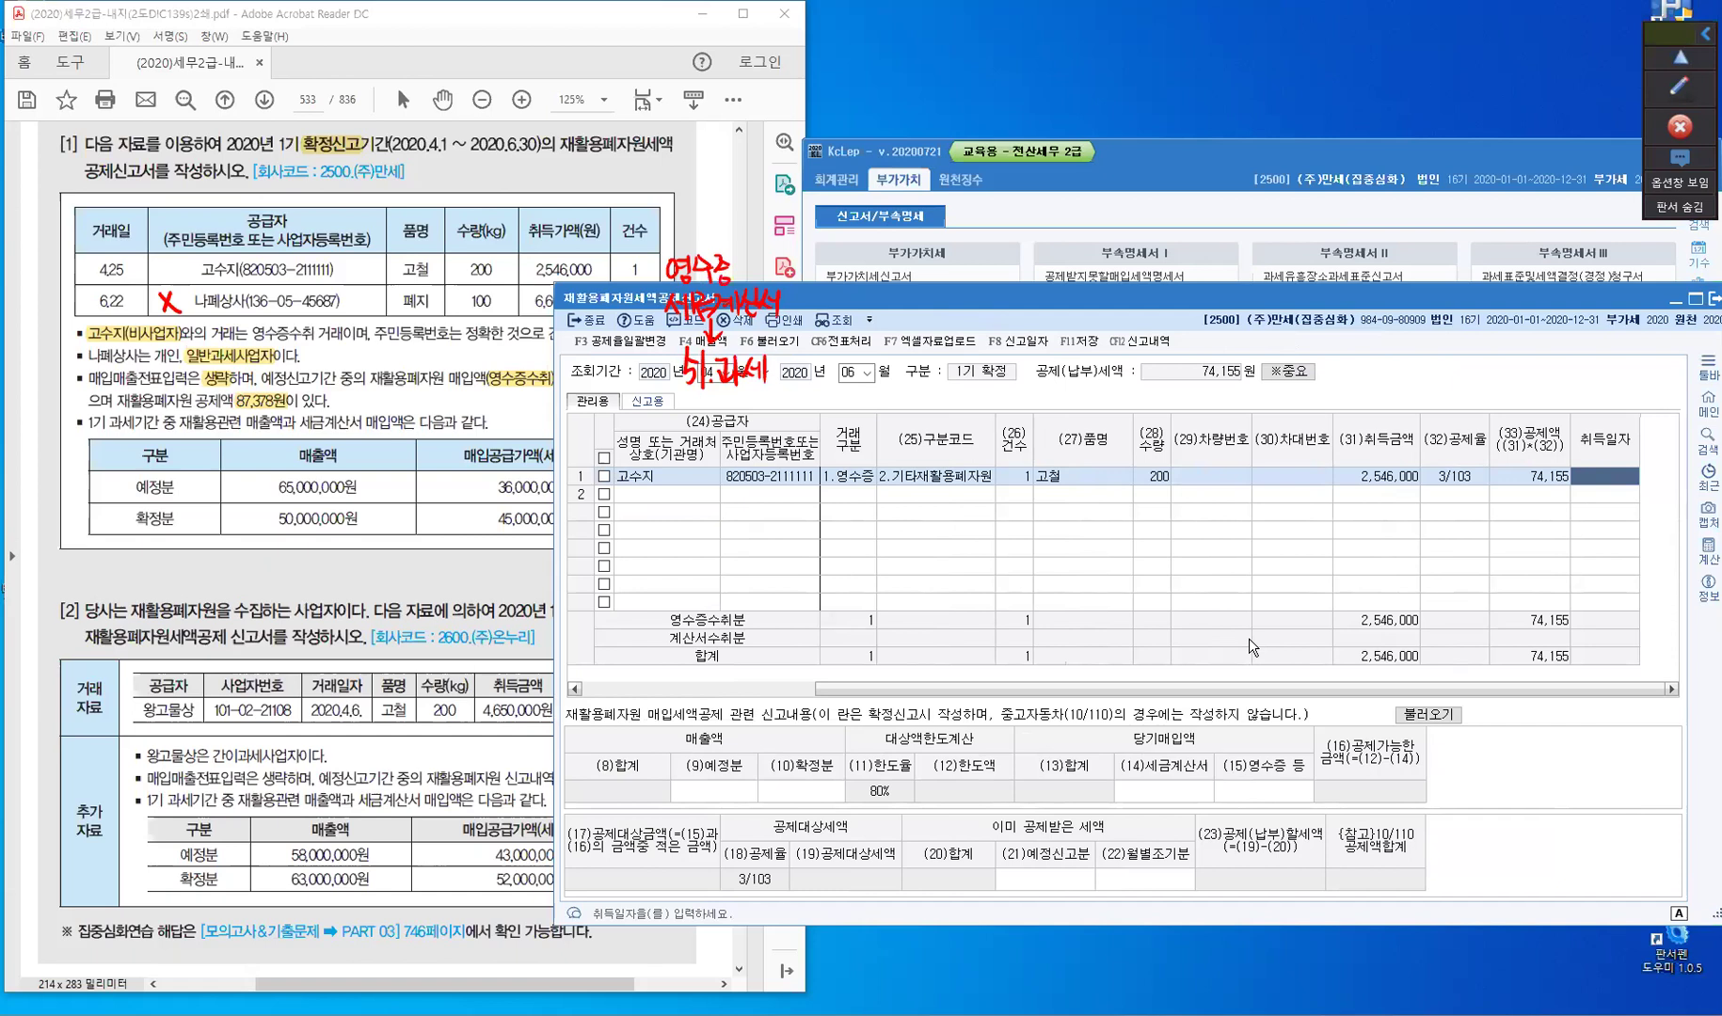
text(20)
text(20-04-25)
key(Return)
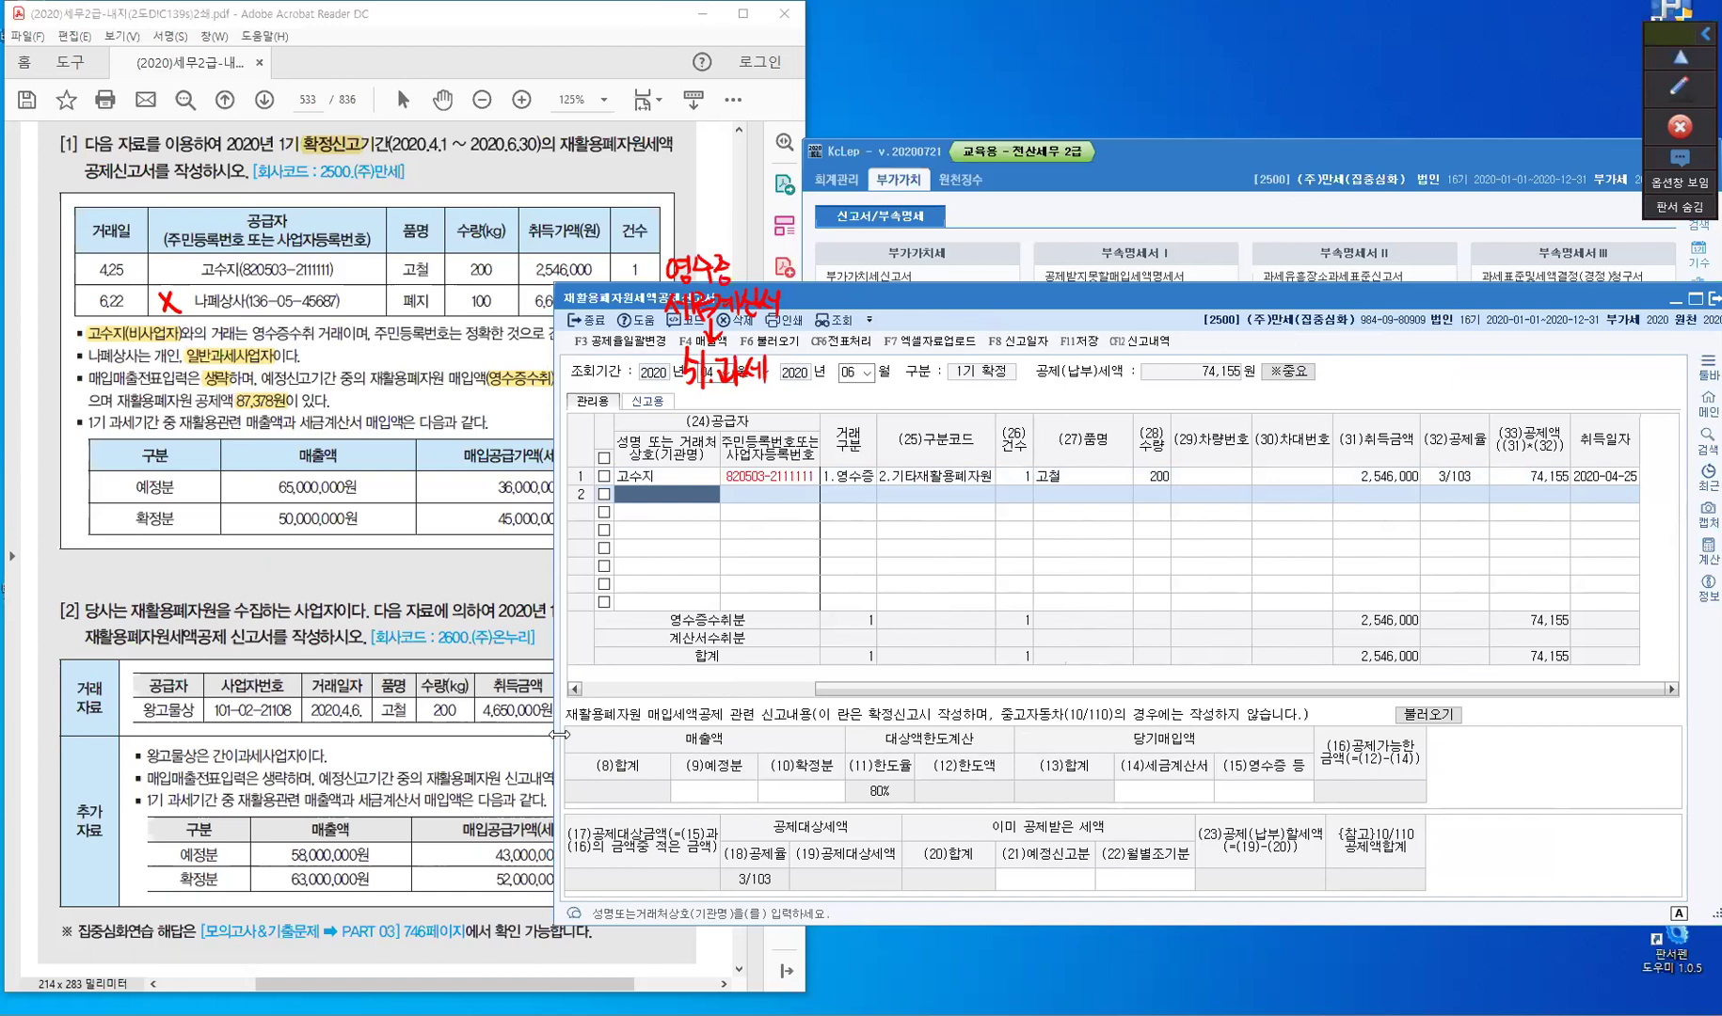
drag(560, 735, 591, 753)
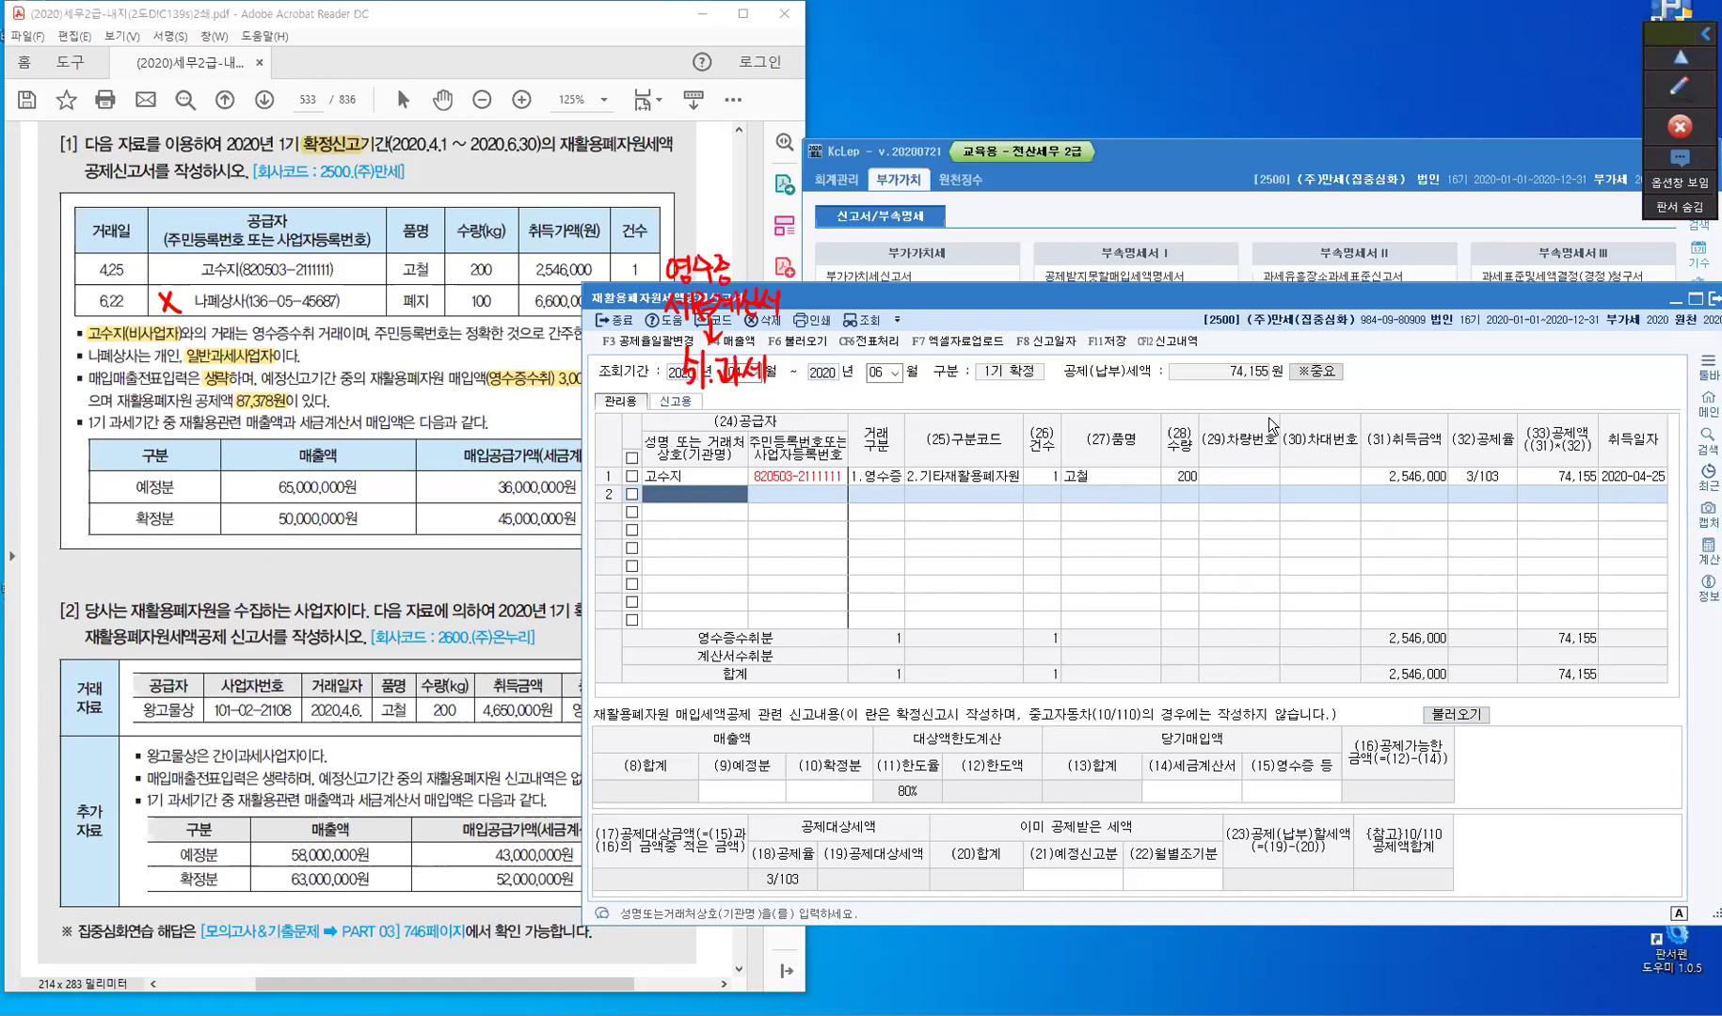
key(Escape)
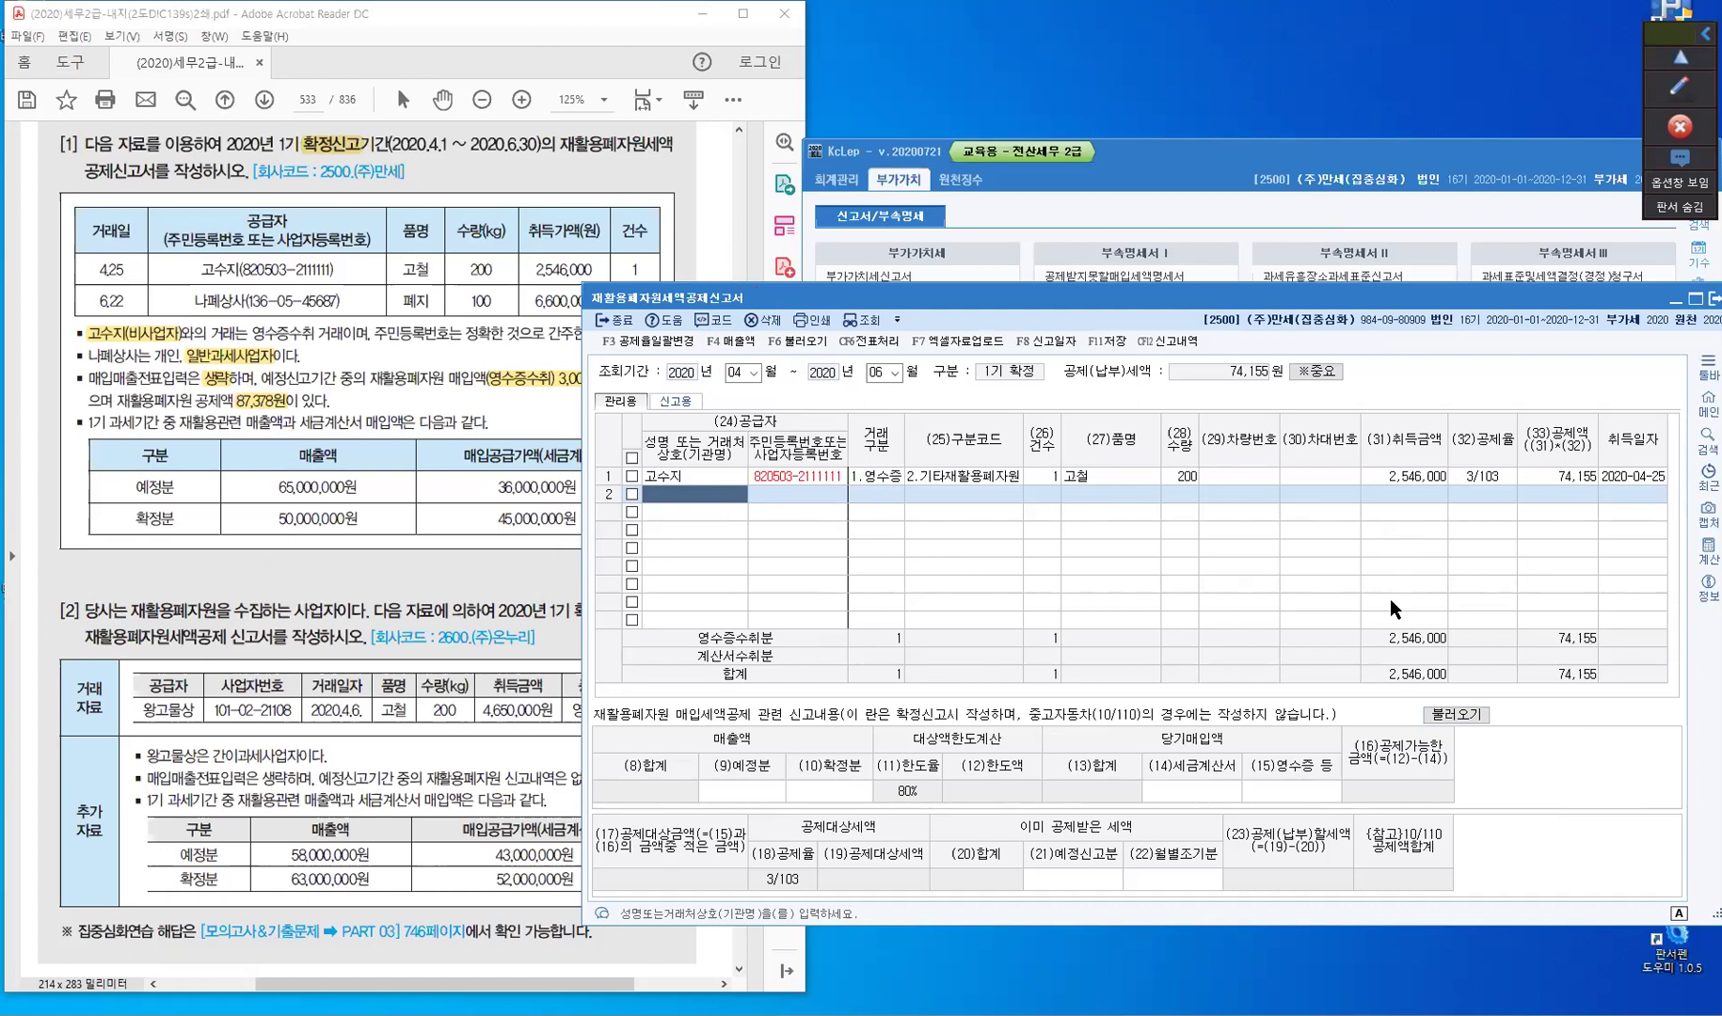
- Enter the sales amounts in the 매출액 section: 65,000,000 for (9)예정분 and 50,000,000 for (10)확정분
click(756, 792)
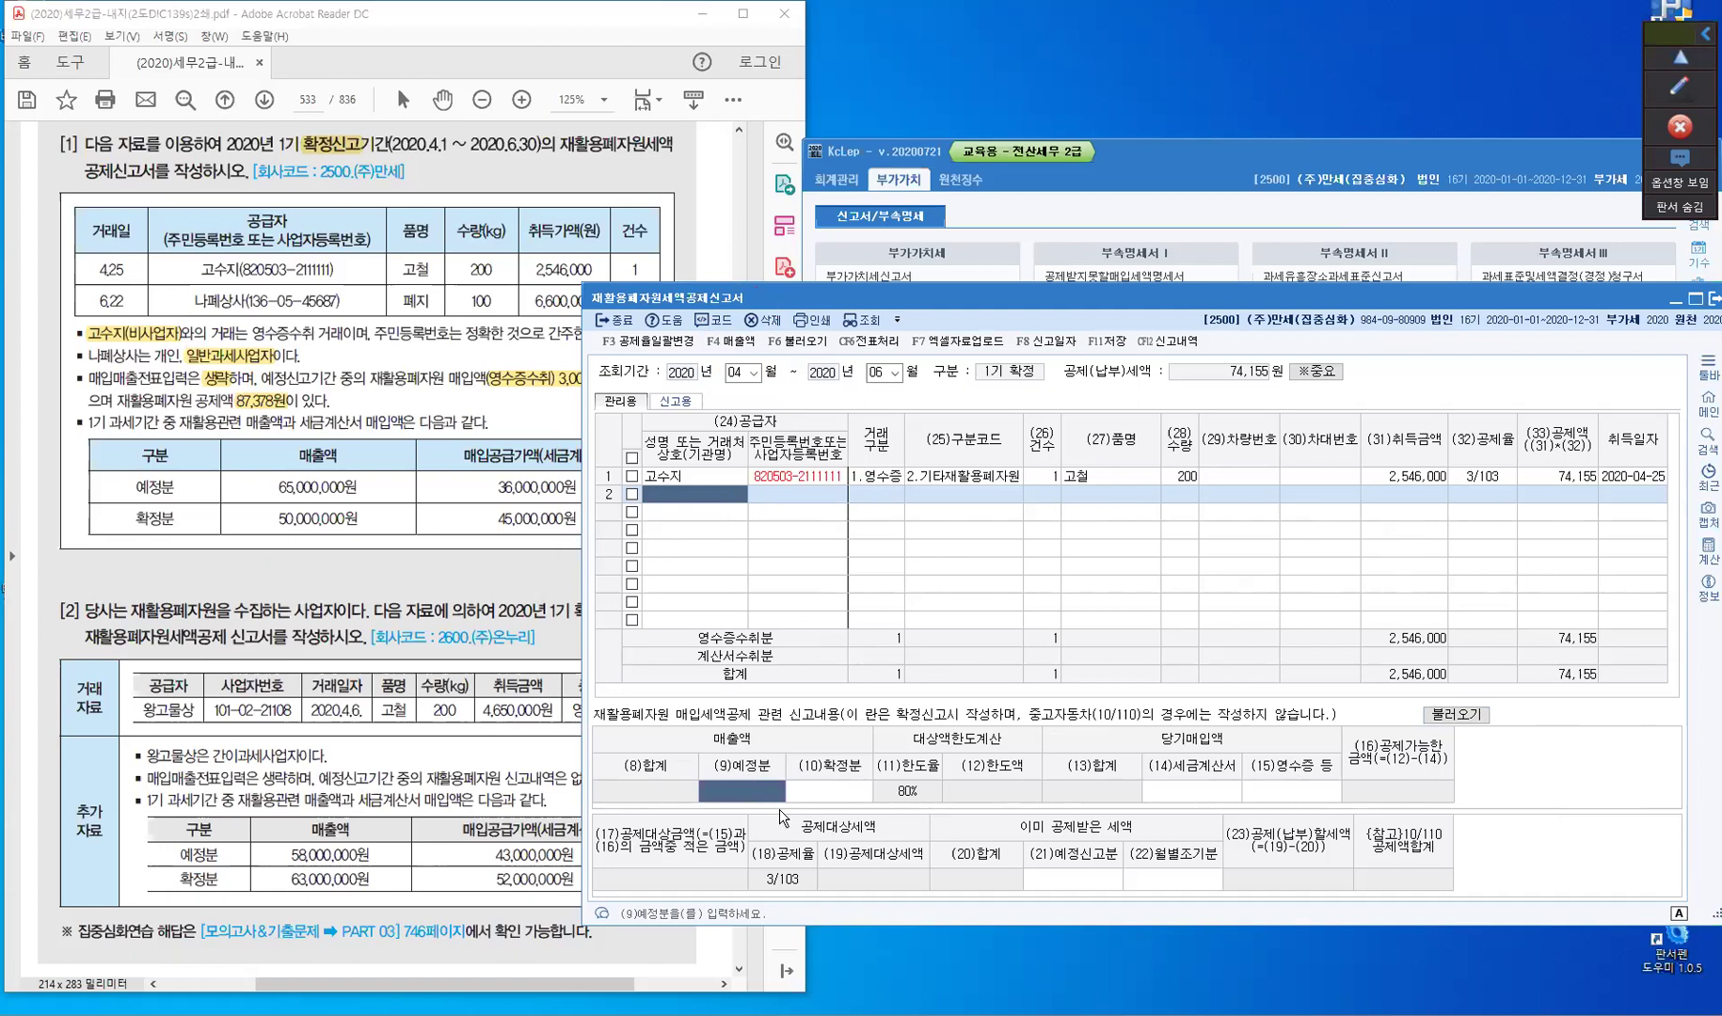
text(65000000)
key(Return)
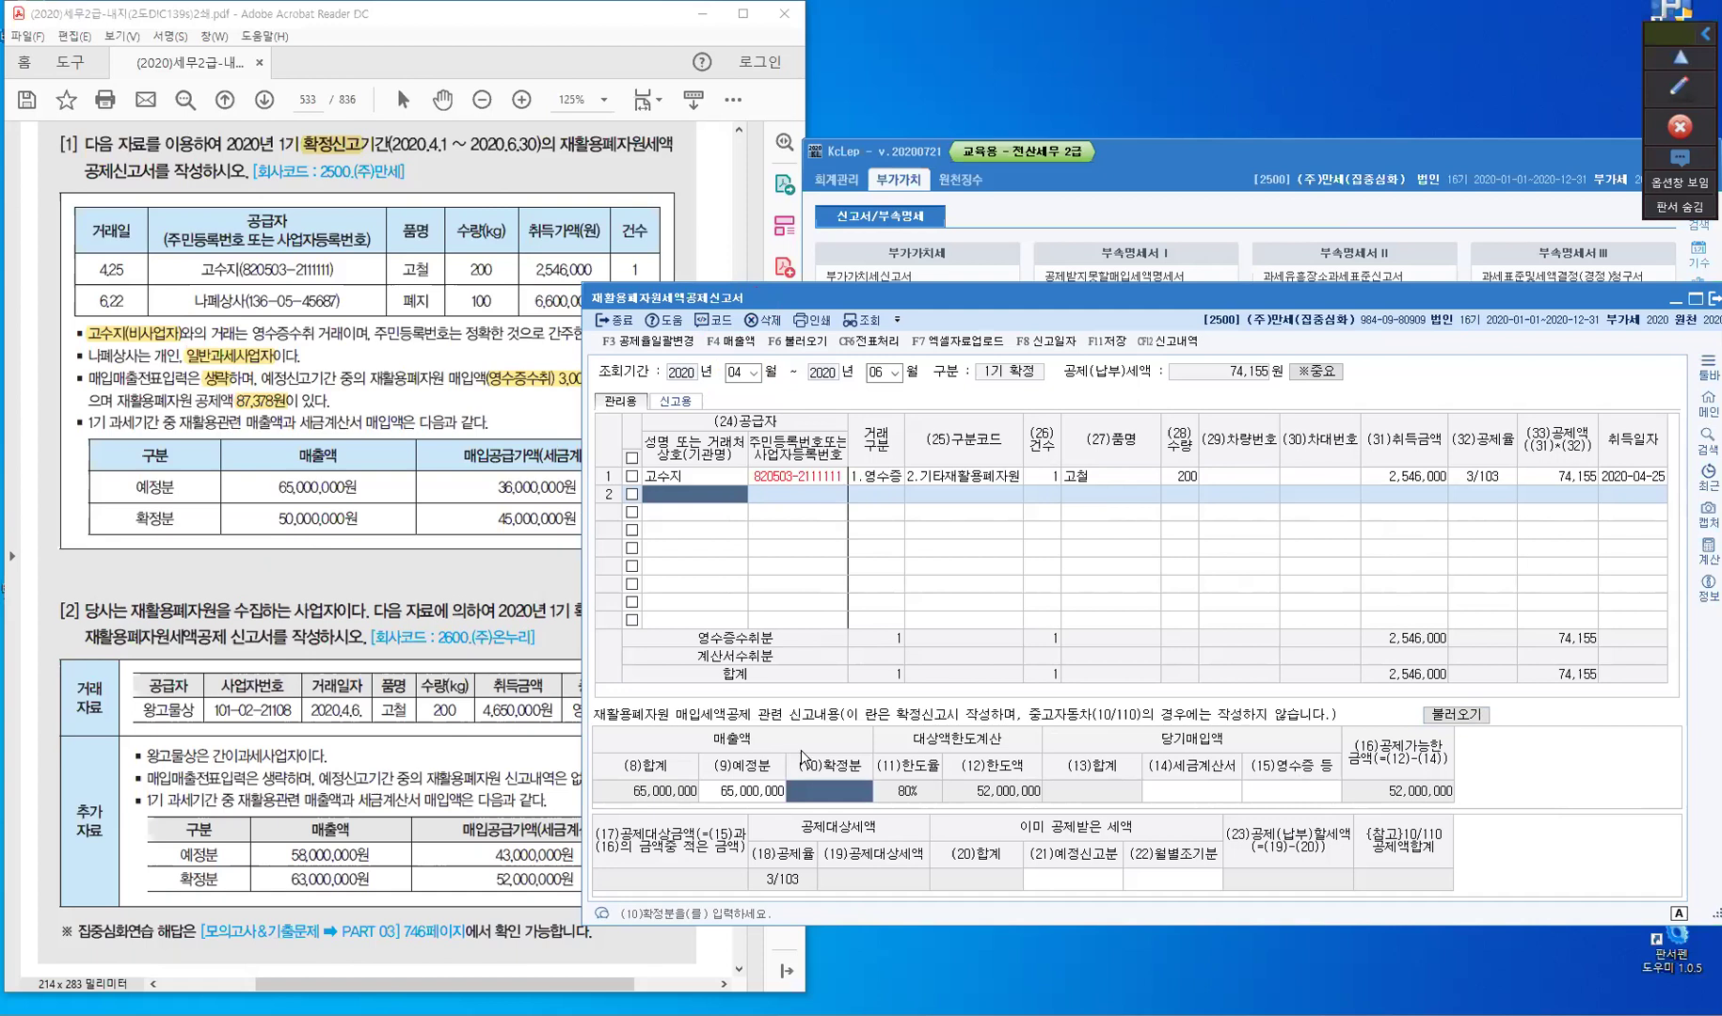
text(50,000,000)
key(Return)
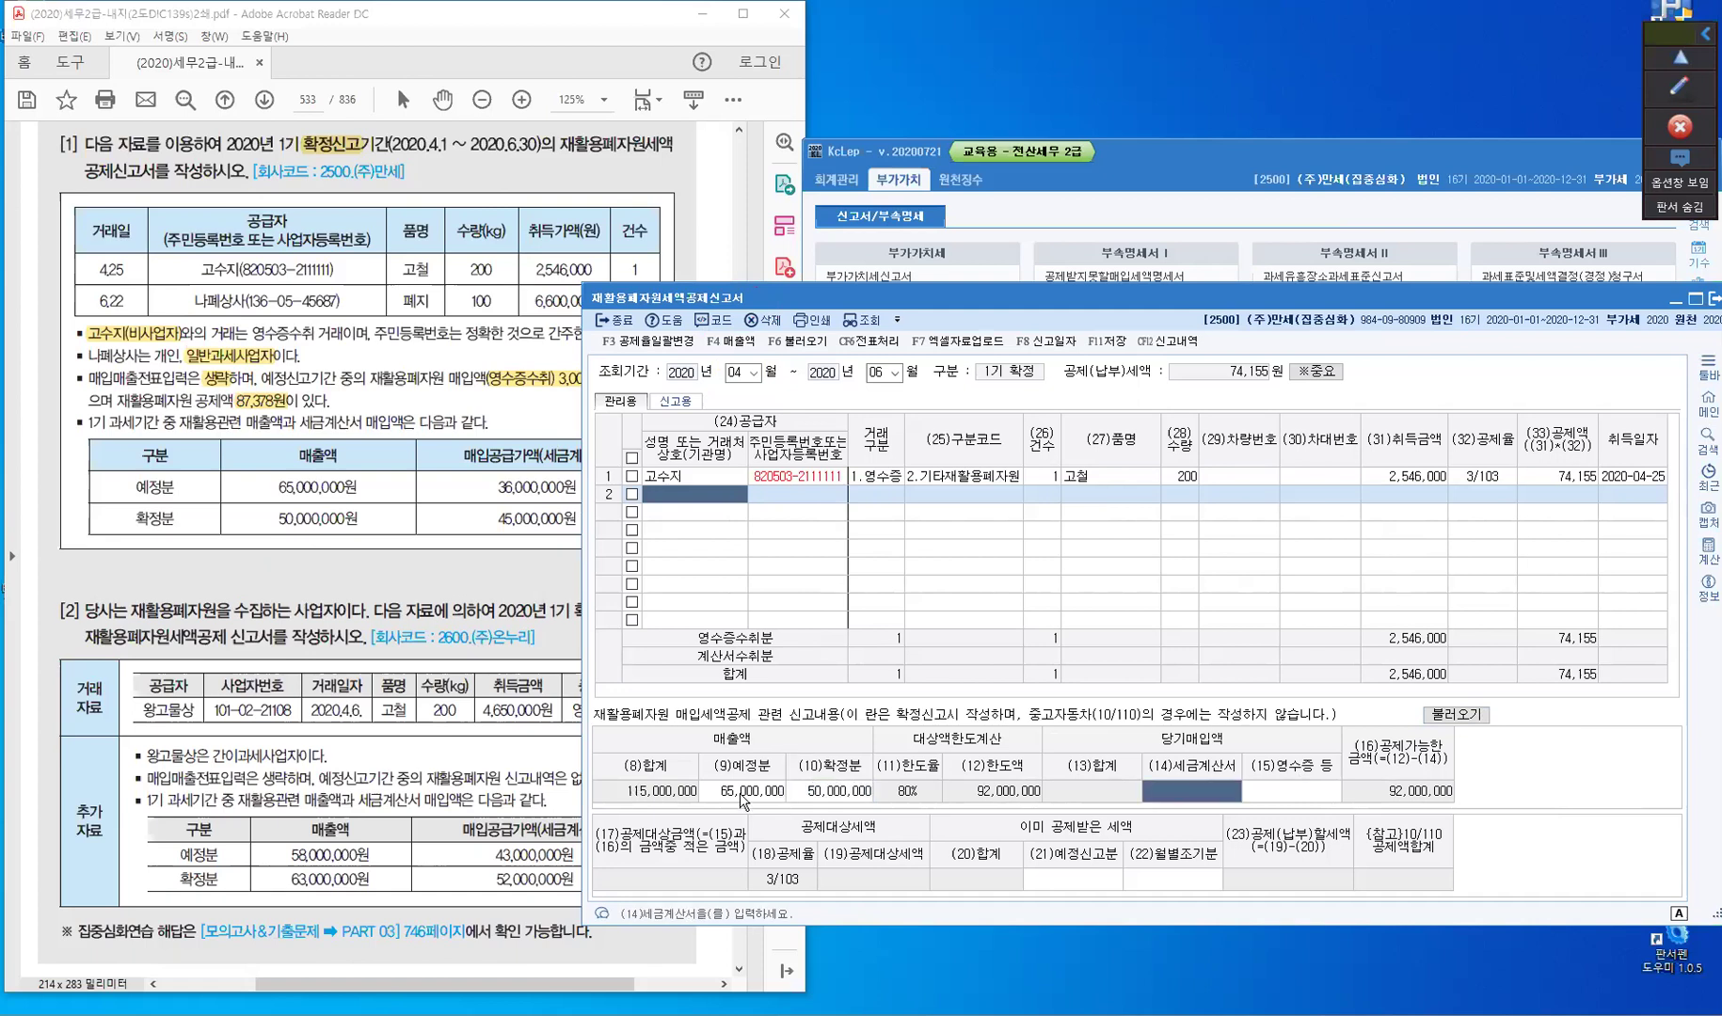
- Enter the combined tax-invoice purchases of 81,000,000 in (14)세금계산서 under 당기매입액
click(911, 802)
click(911, 803)
click(501, 466)
text(81,000,000)
key(Return)
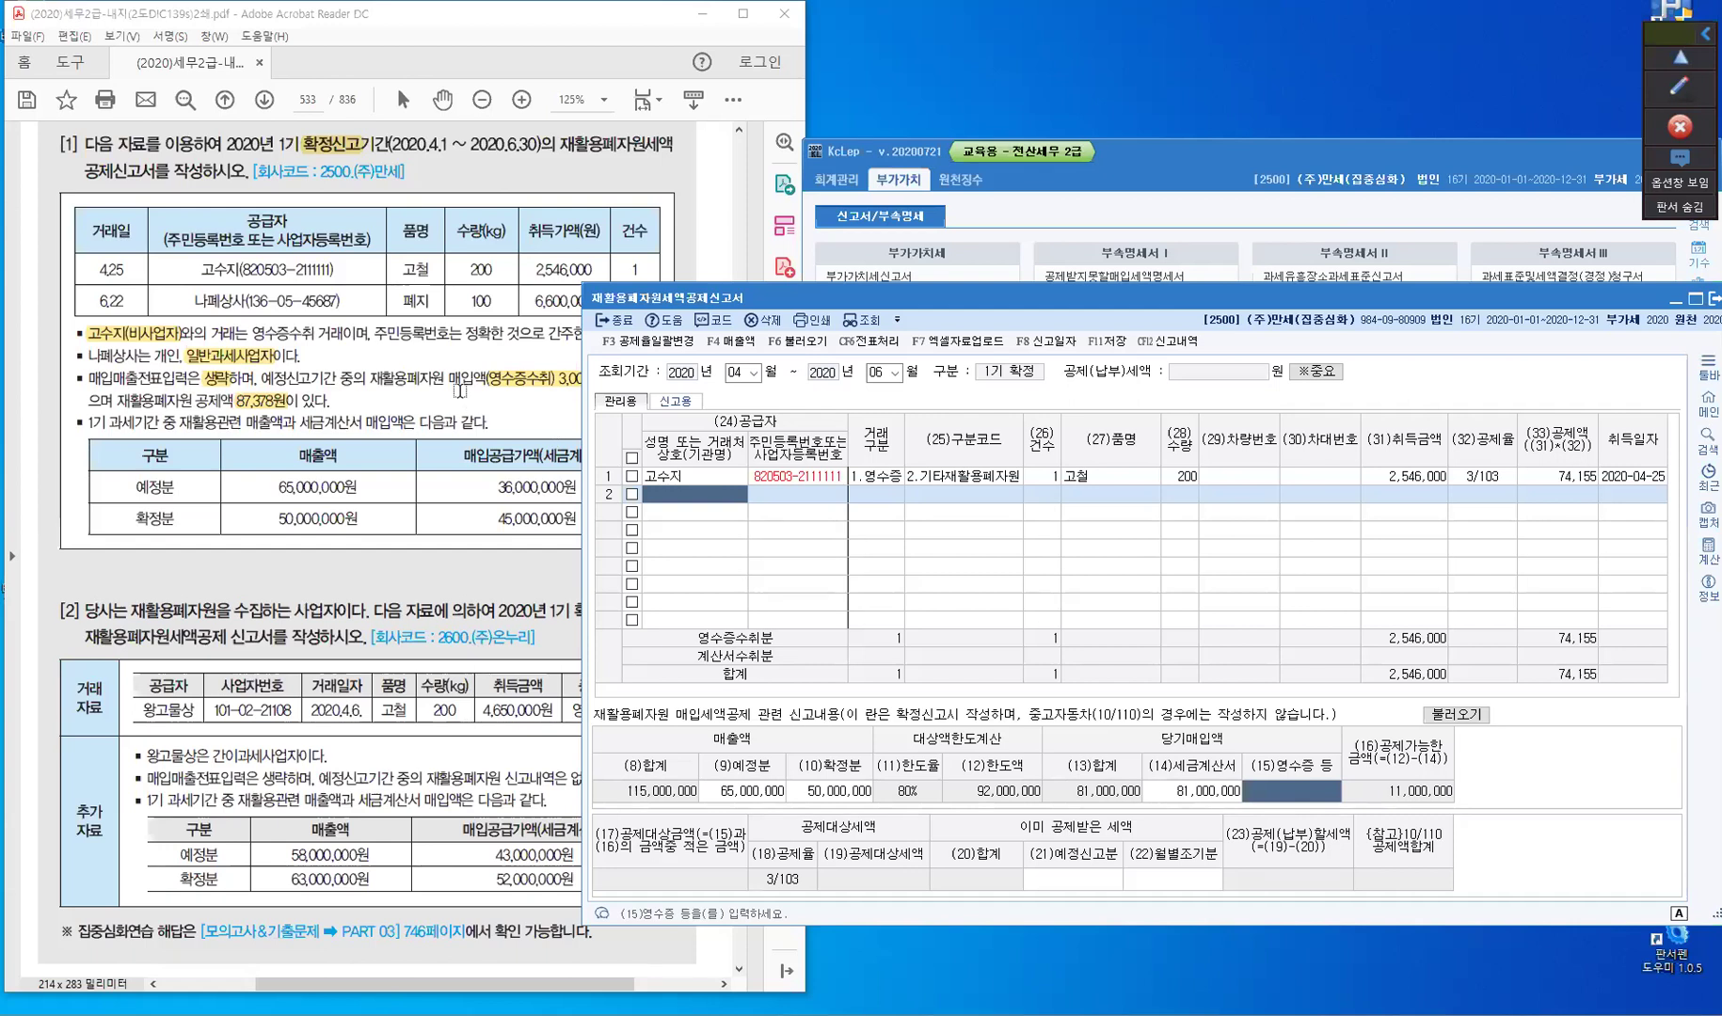
- Highlight the 2,546,000 acquisition amount in the textbook and enter receipt purchases of 5,546,000 in (15)영수증 등
click(475, 387)
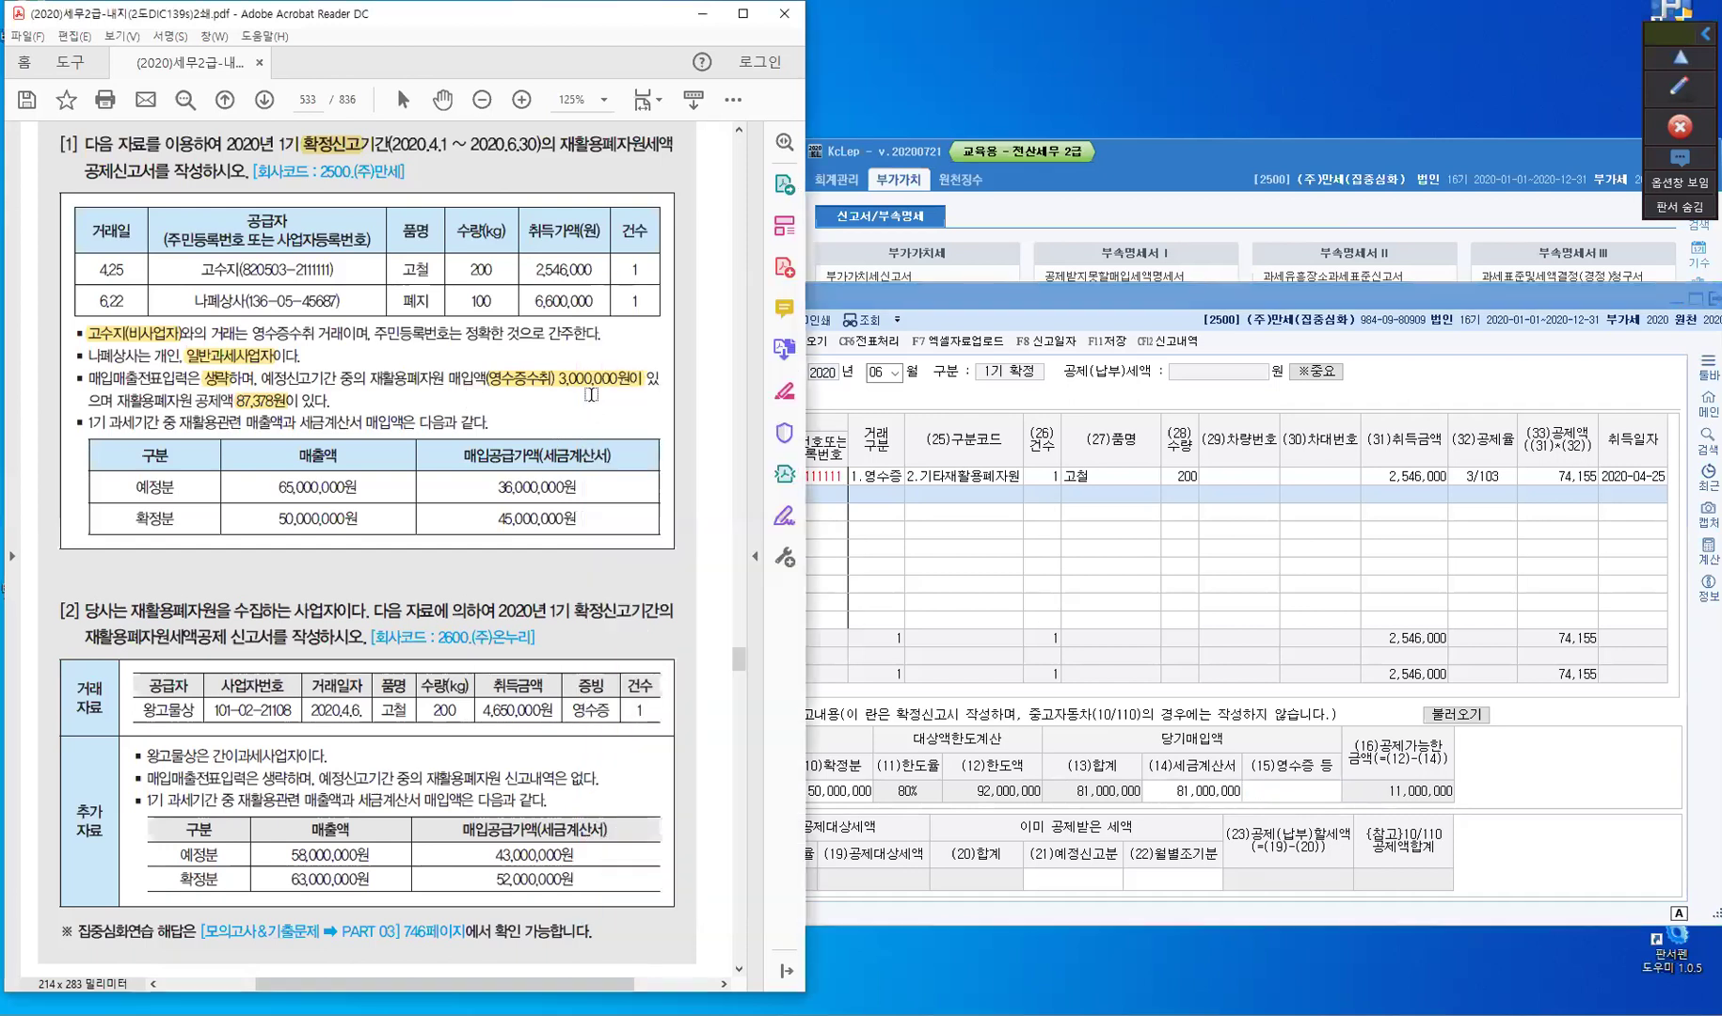
click(591, 394)
double_click(595, 270)
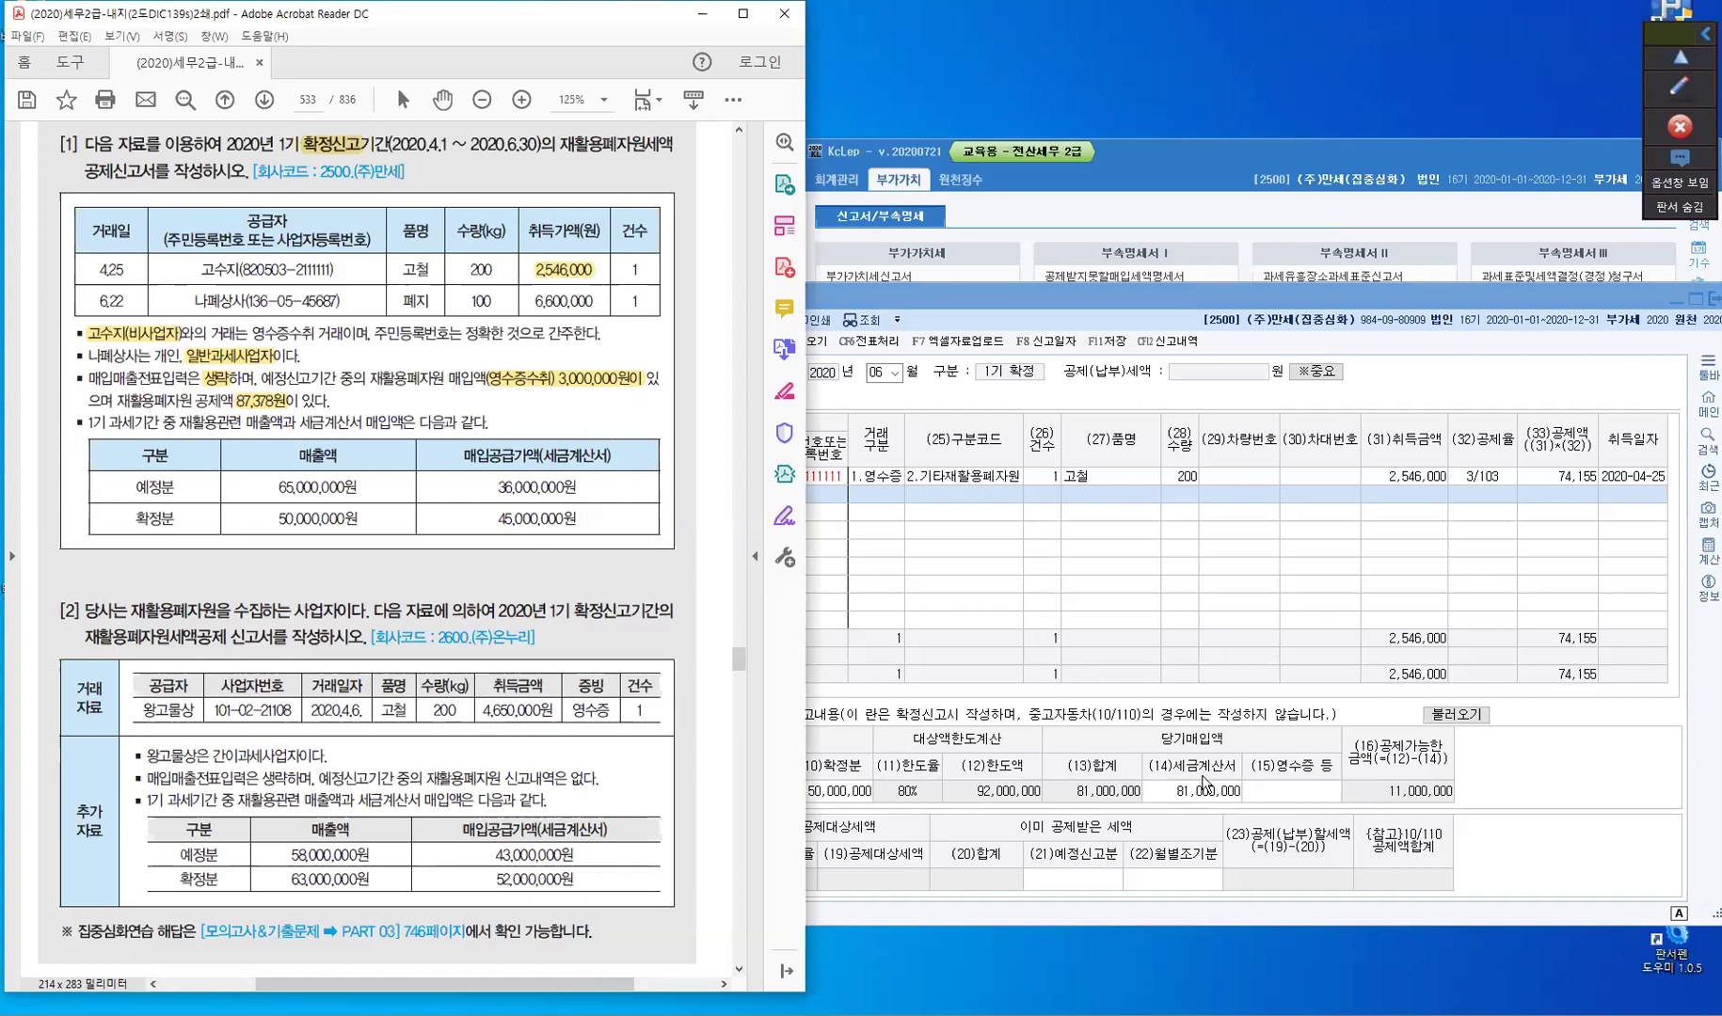
click(1269, 791)
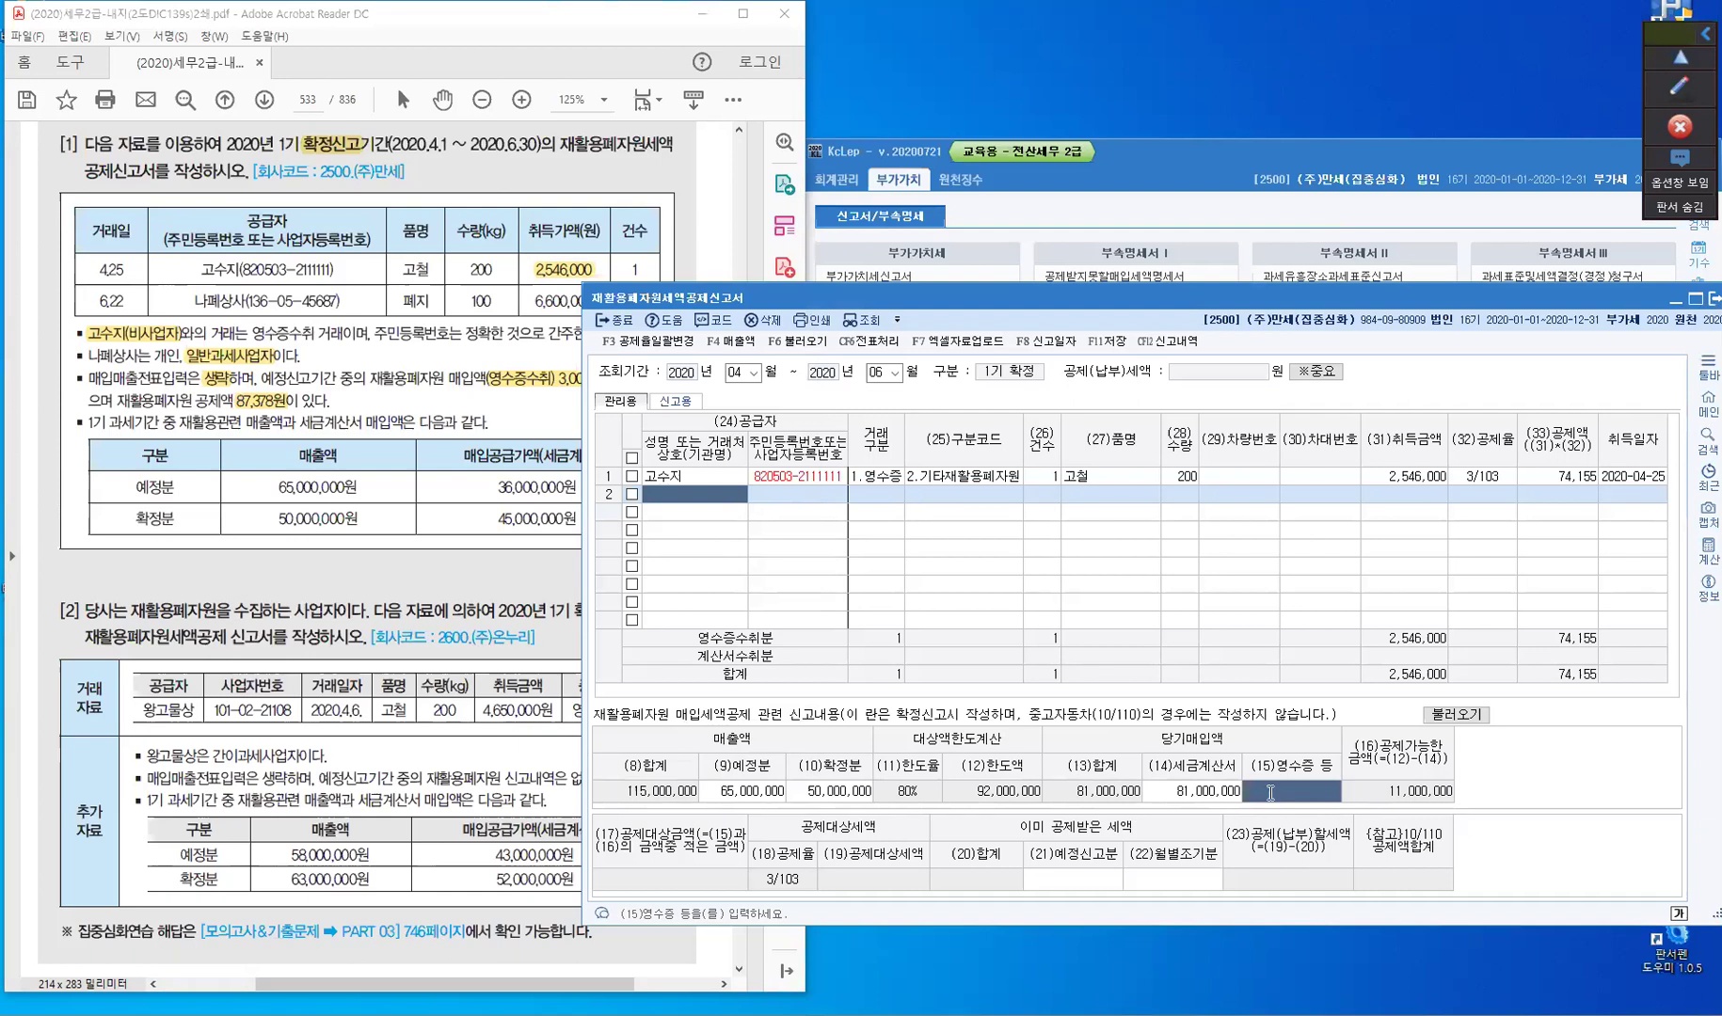
text(5,546,000)
key(Return)
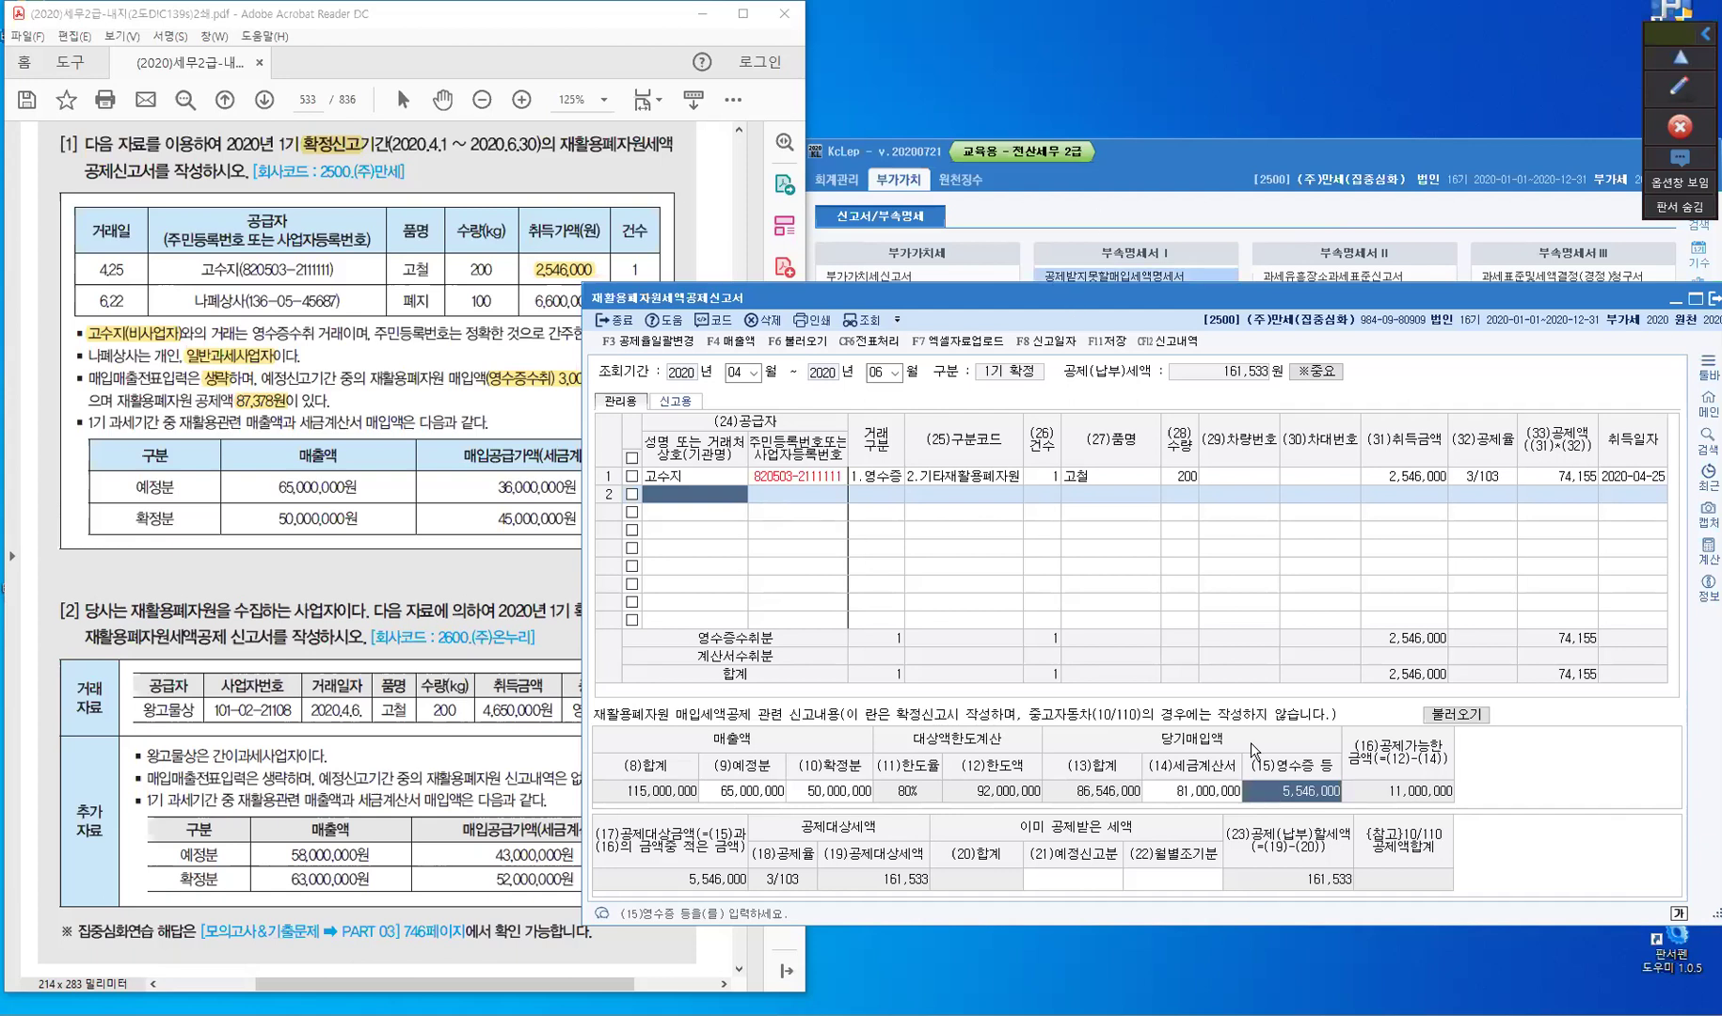
- Enter the already received credit of 87,378 in (21)예정신고분, and save and close the credit report
drag(1065, 295, 1068, 188)
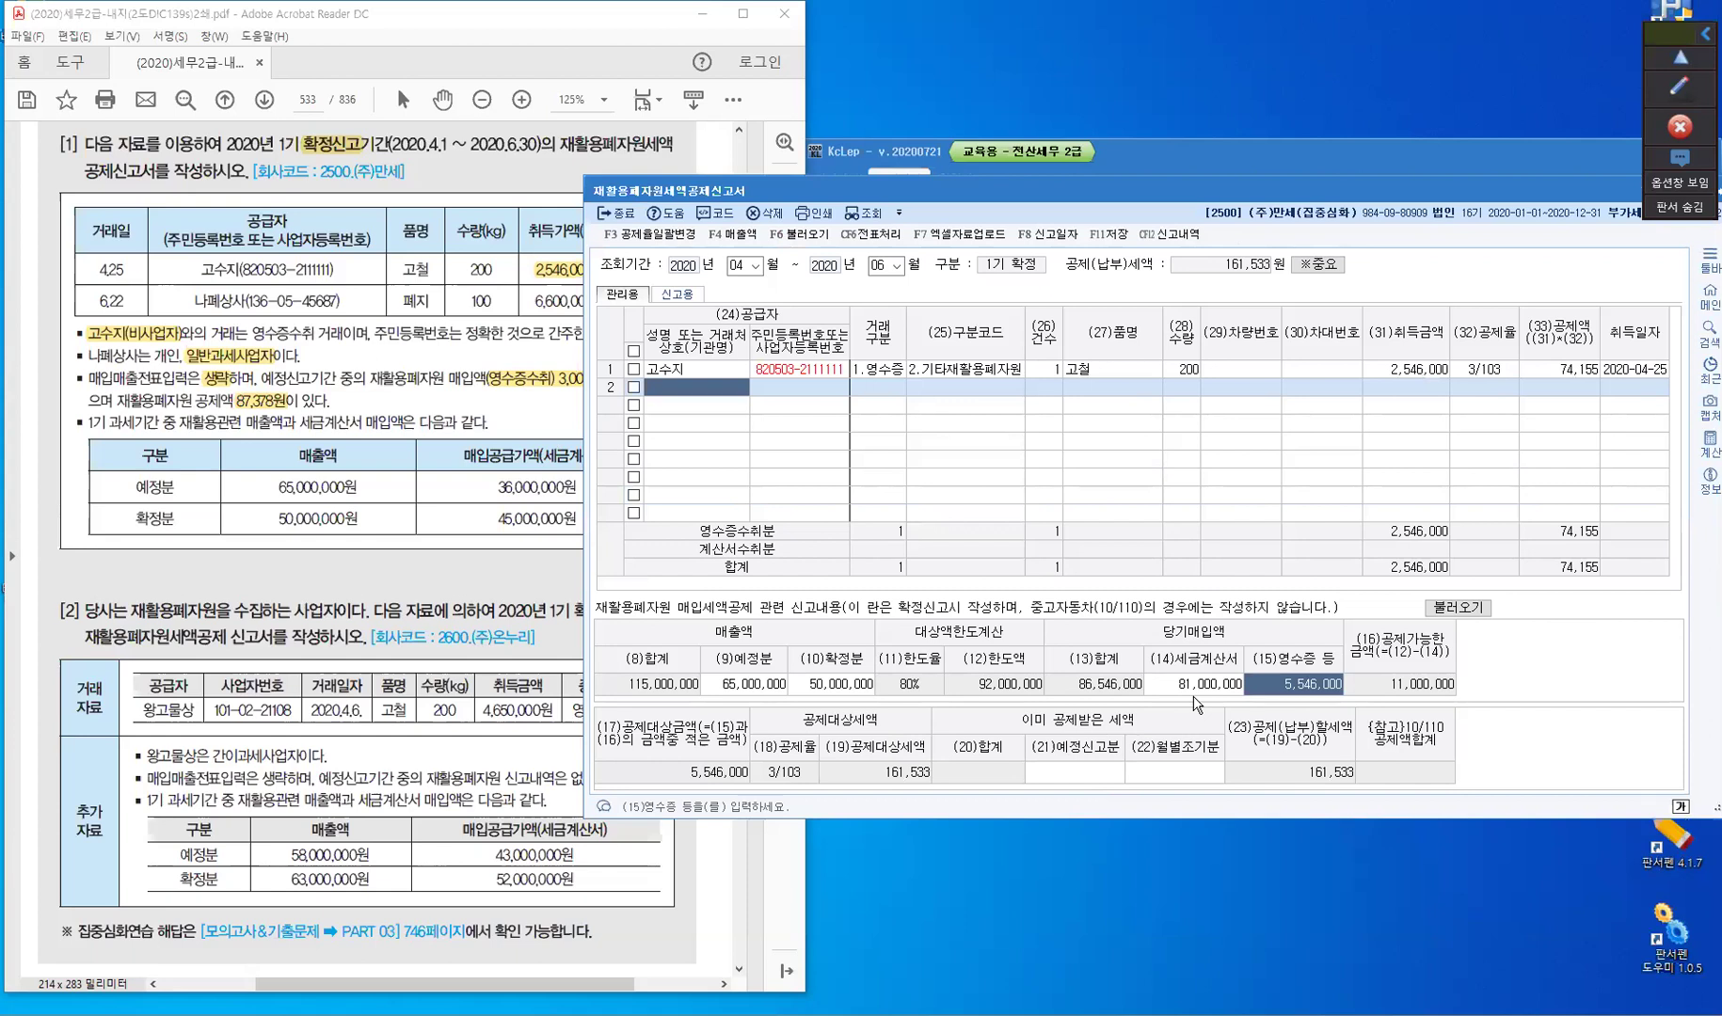
click(1390, 692)
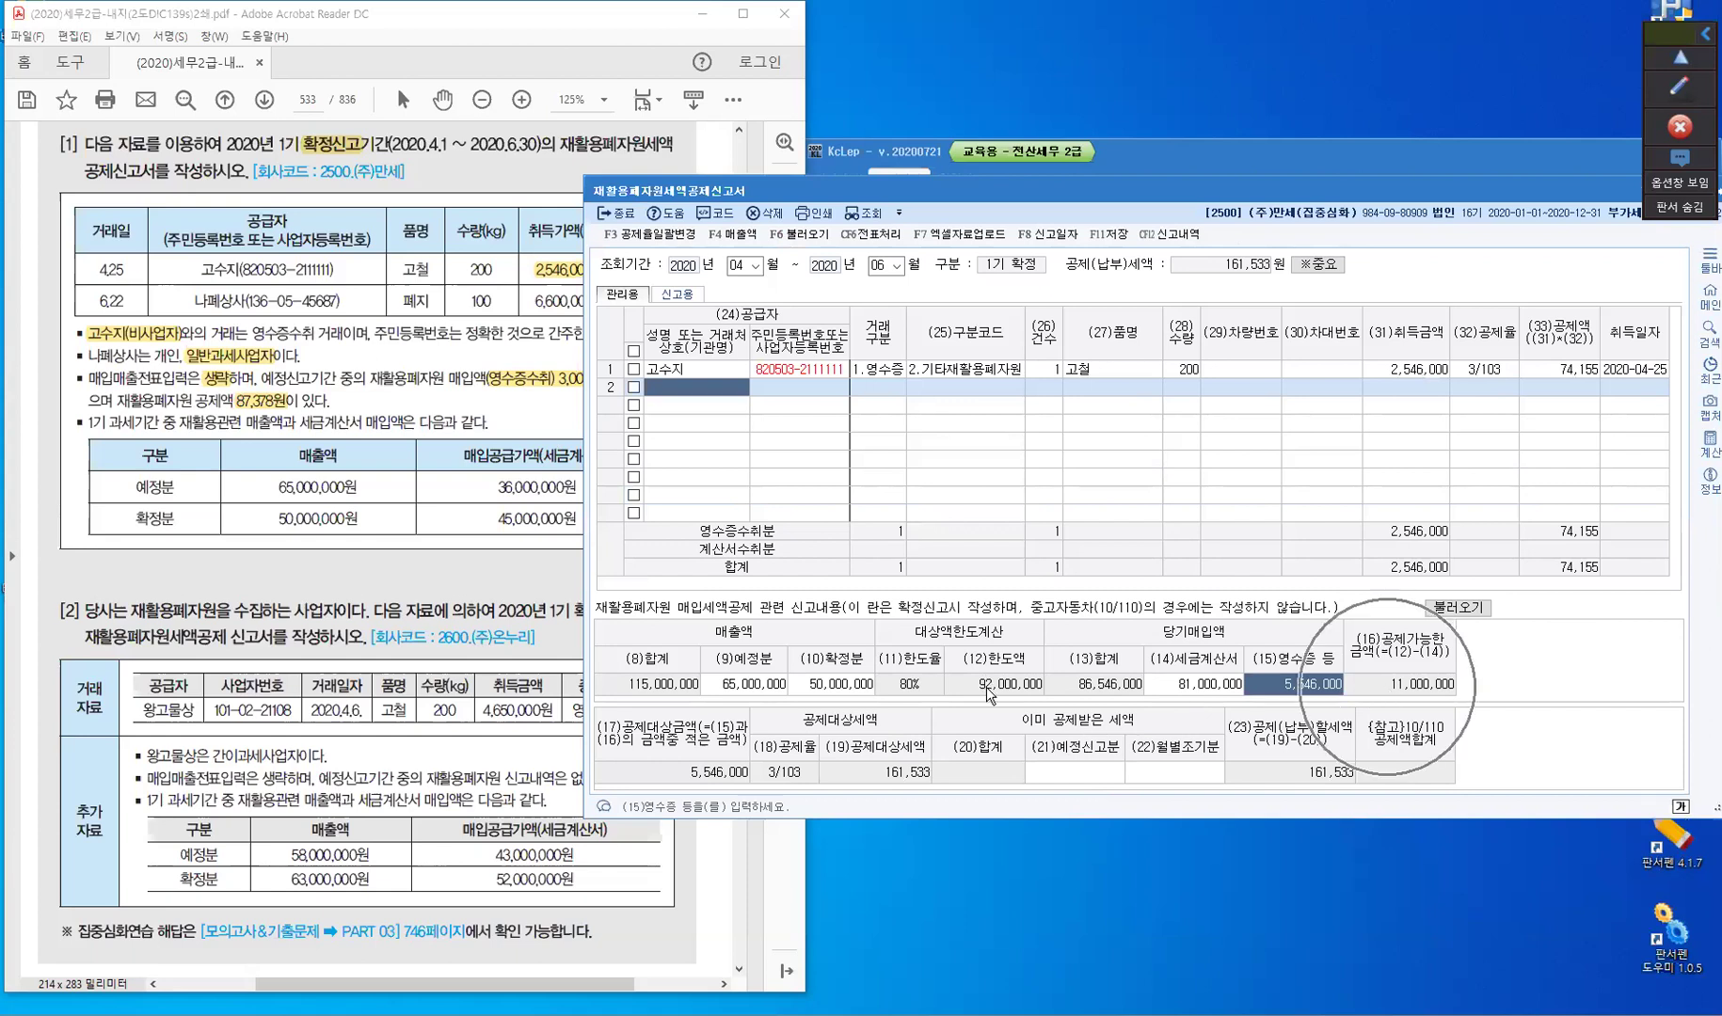
click(993, 695)
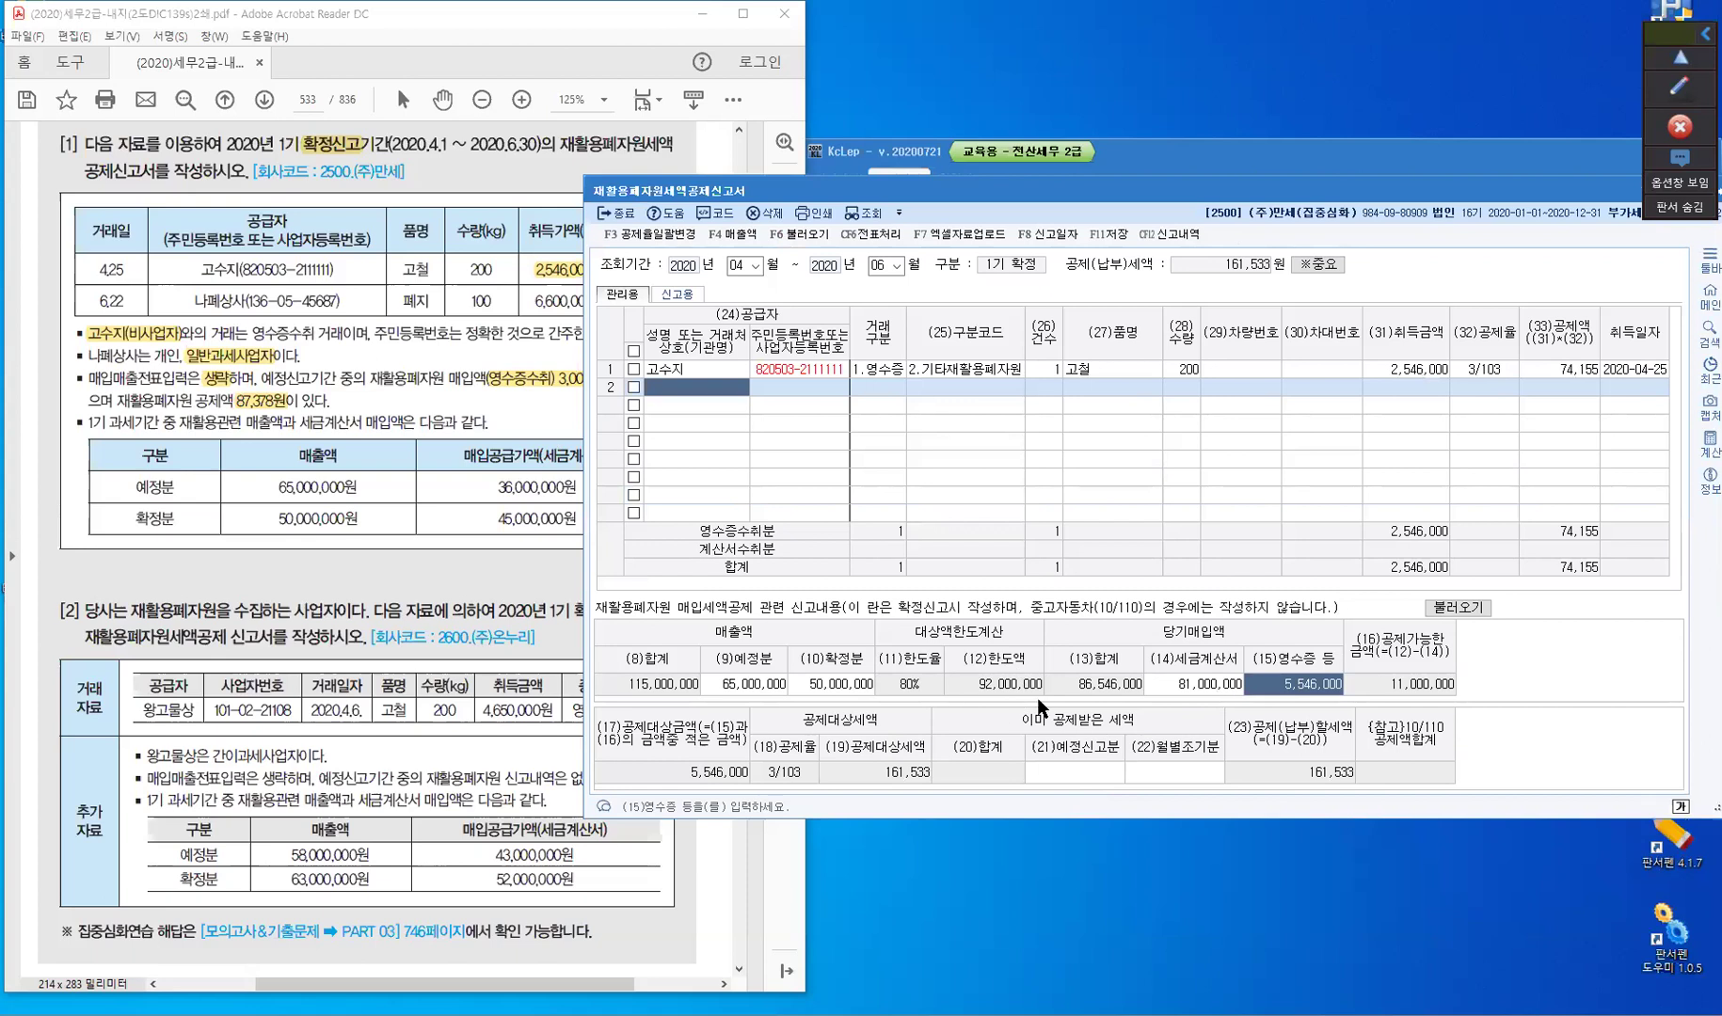
click(1426, 697)
click(711, 792)
click(1087, 774)
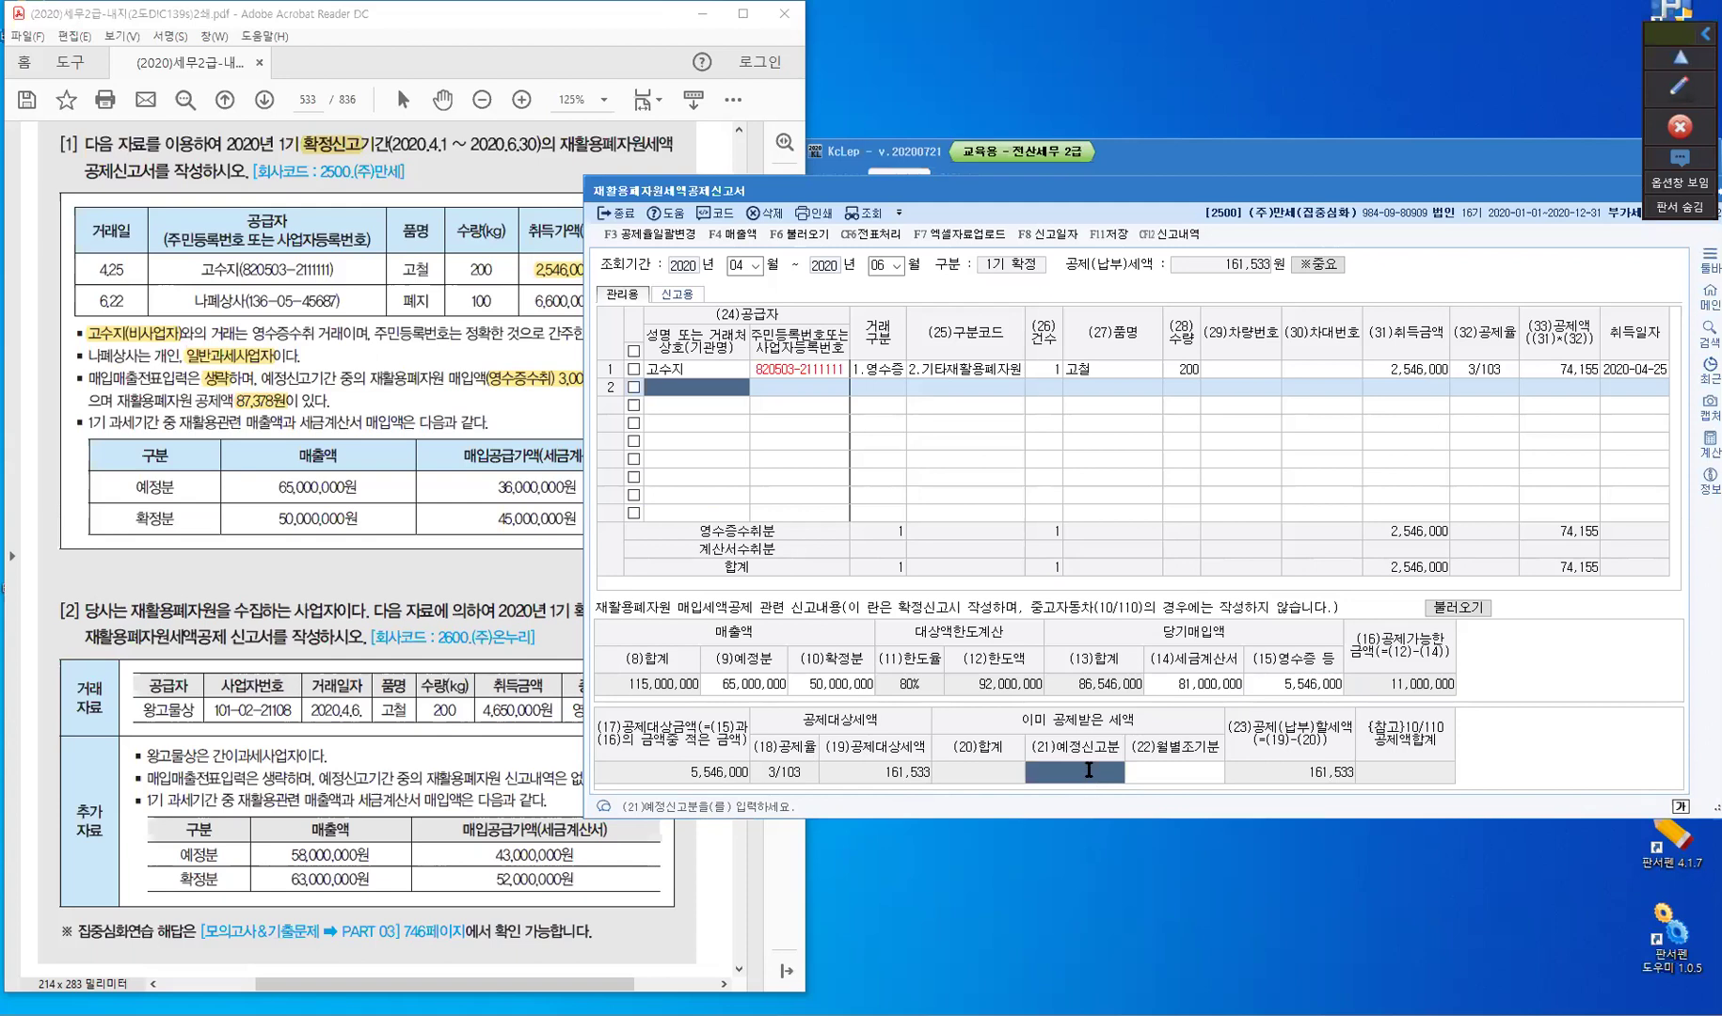
text(87,378)
key(Return)
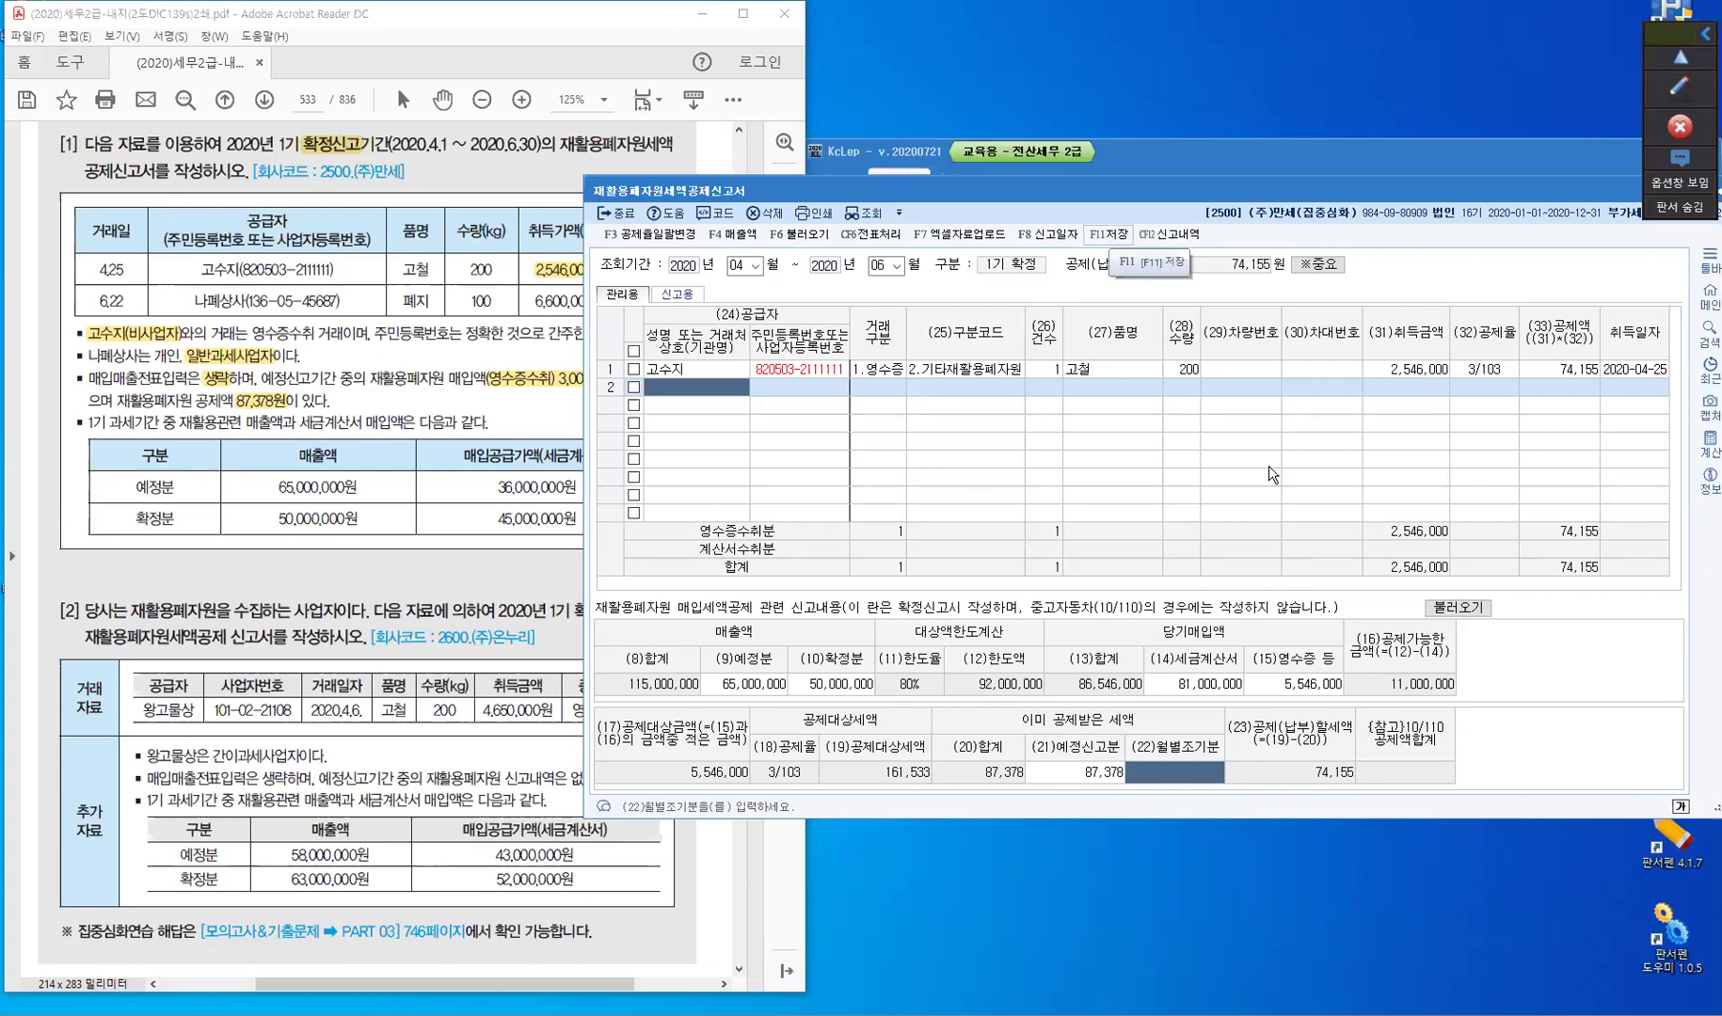
key(F11)
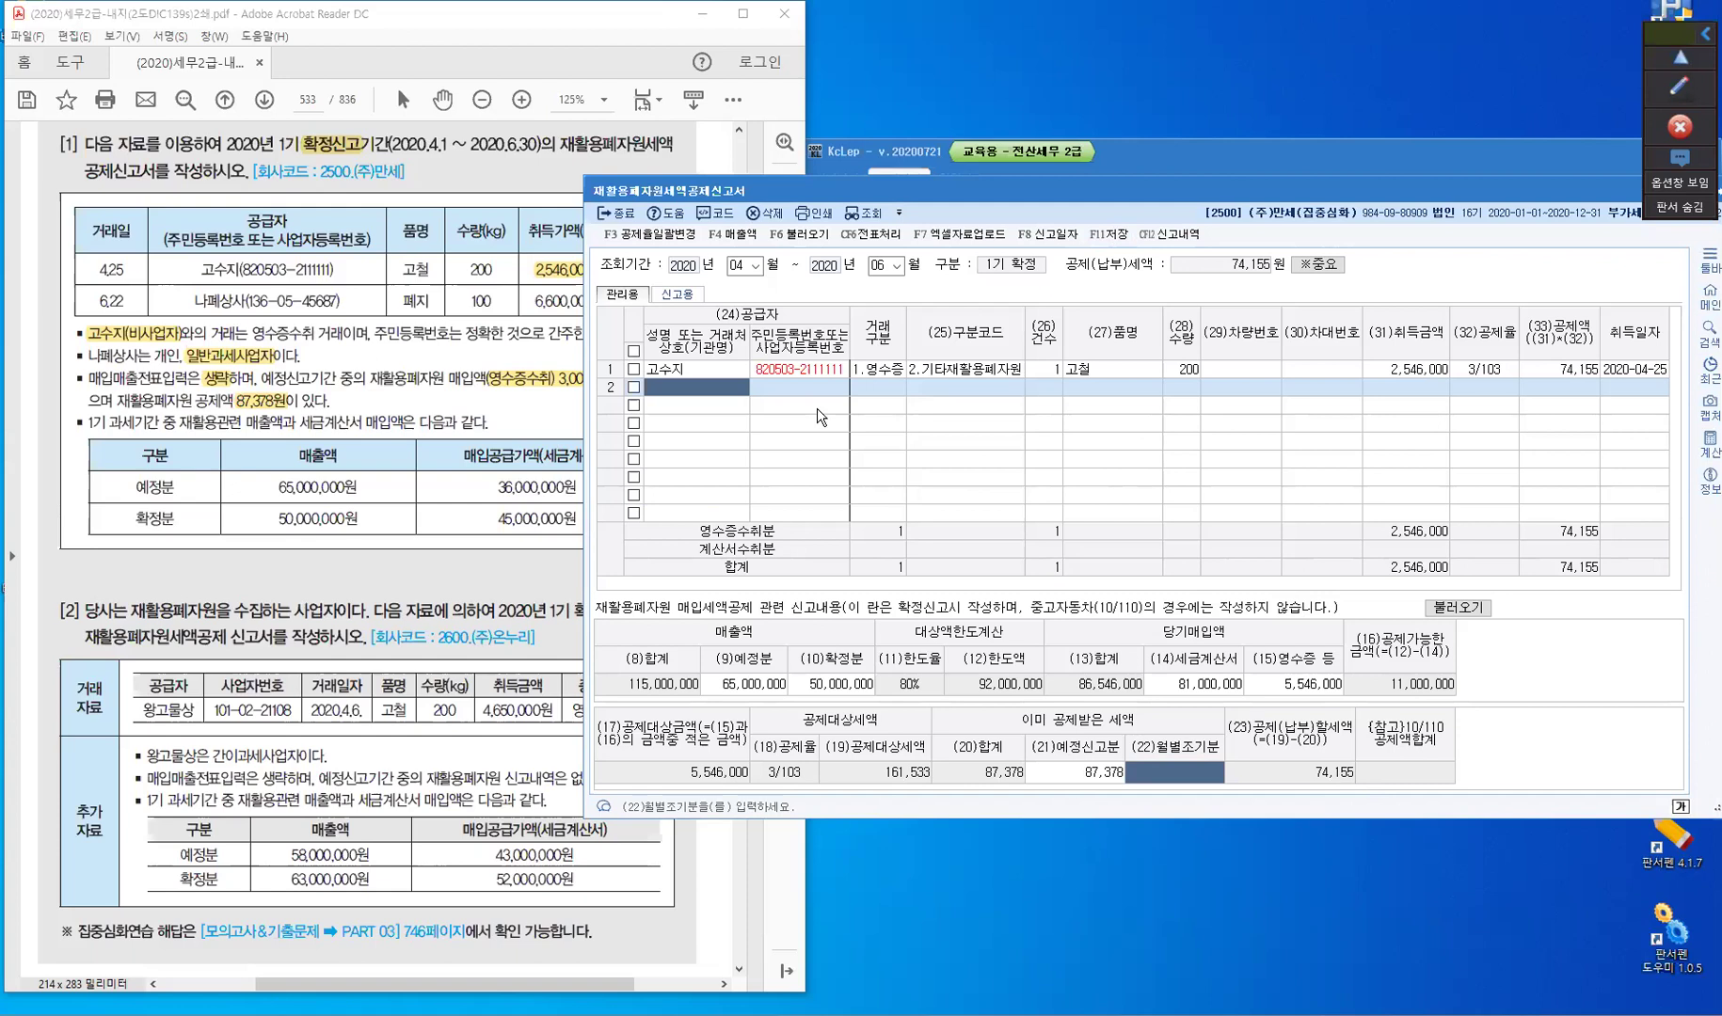
click(631, 221)
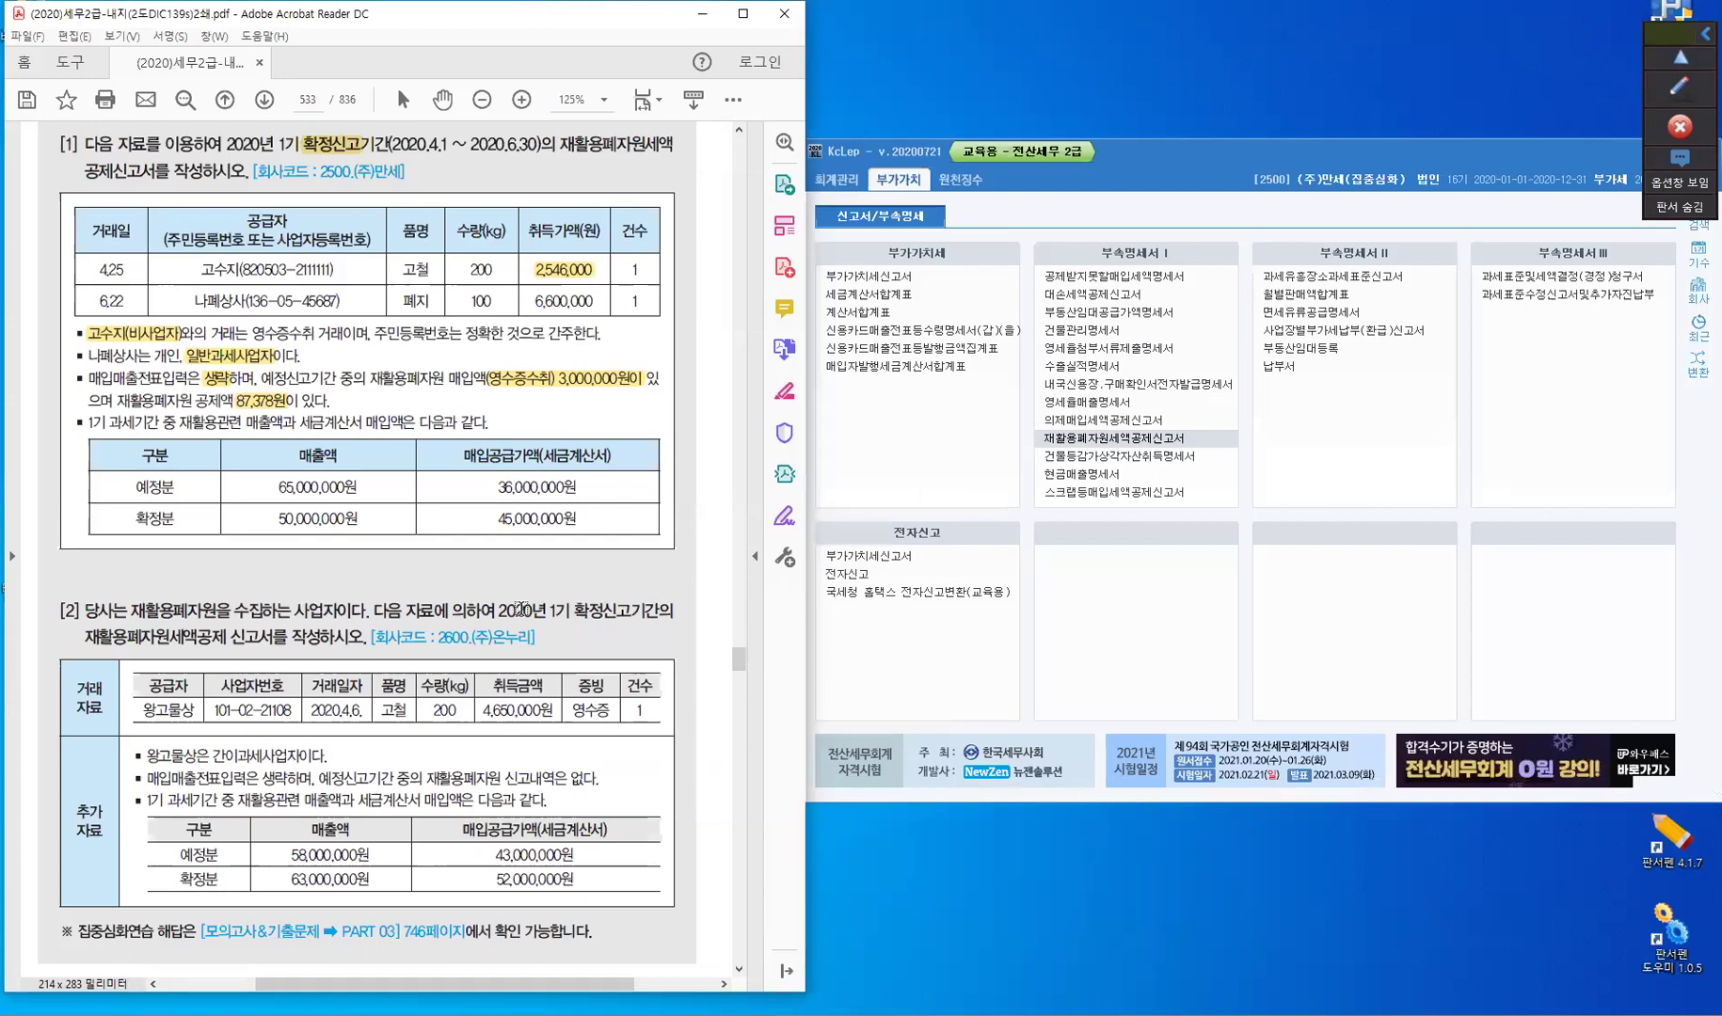
- Bring exercise [2] into view in the textbook and change the working company to 2600 (주)온누리
scroll(520, 608, down, 3)
scroll(521, 609, down, 4)
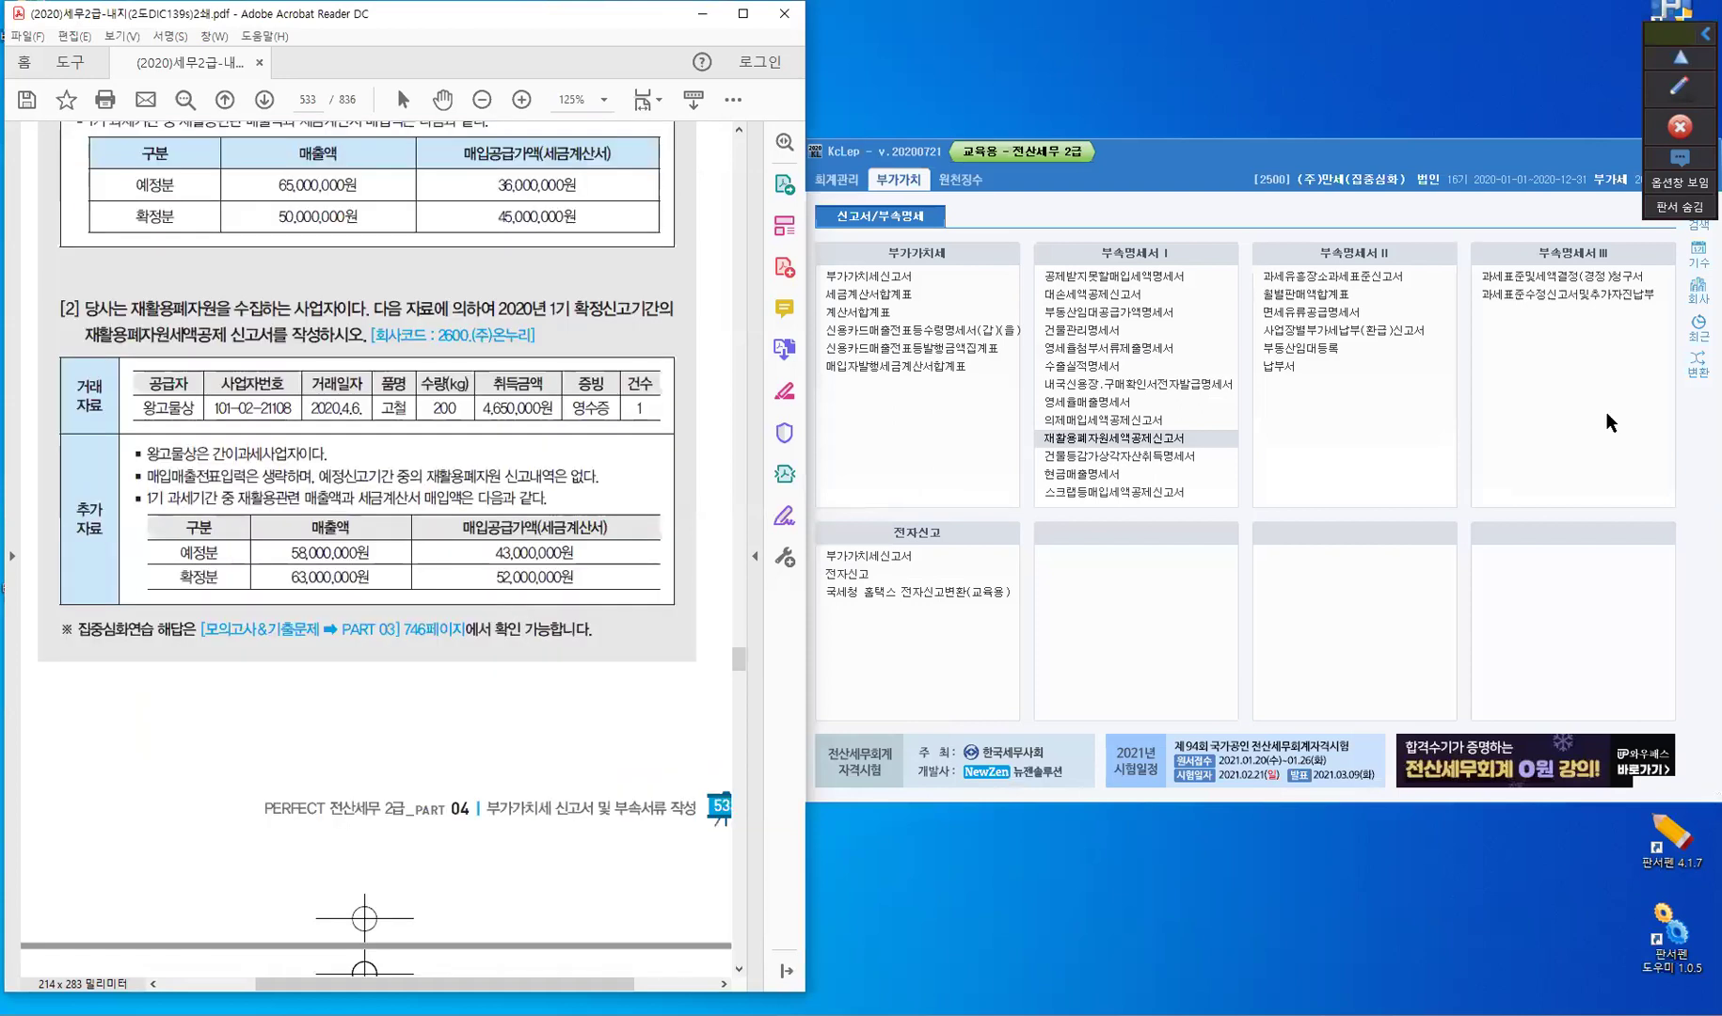
click(1698, 287)
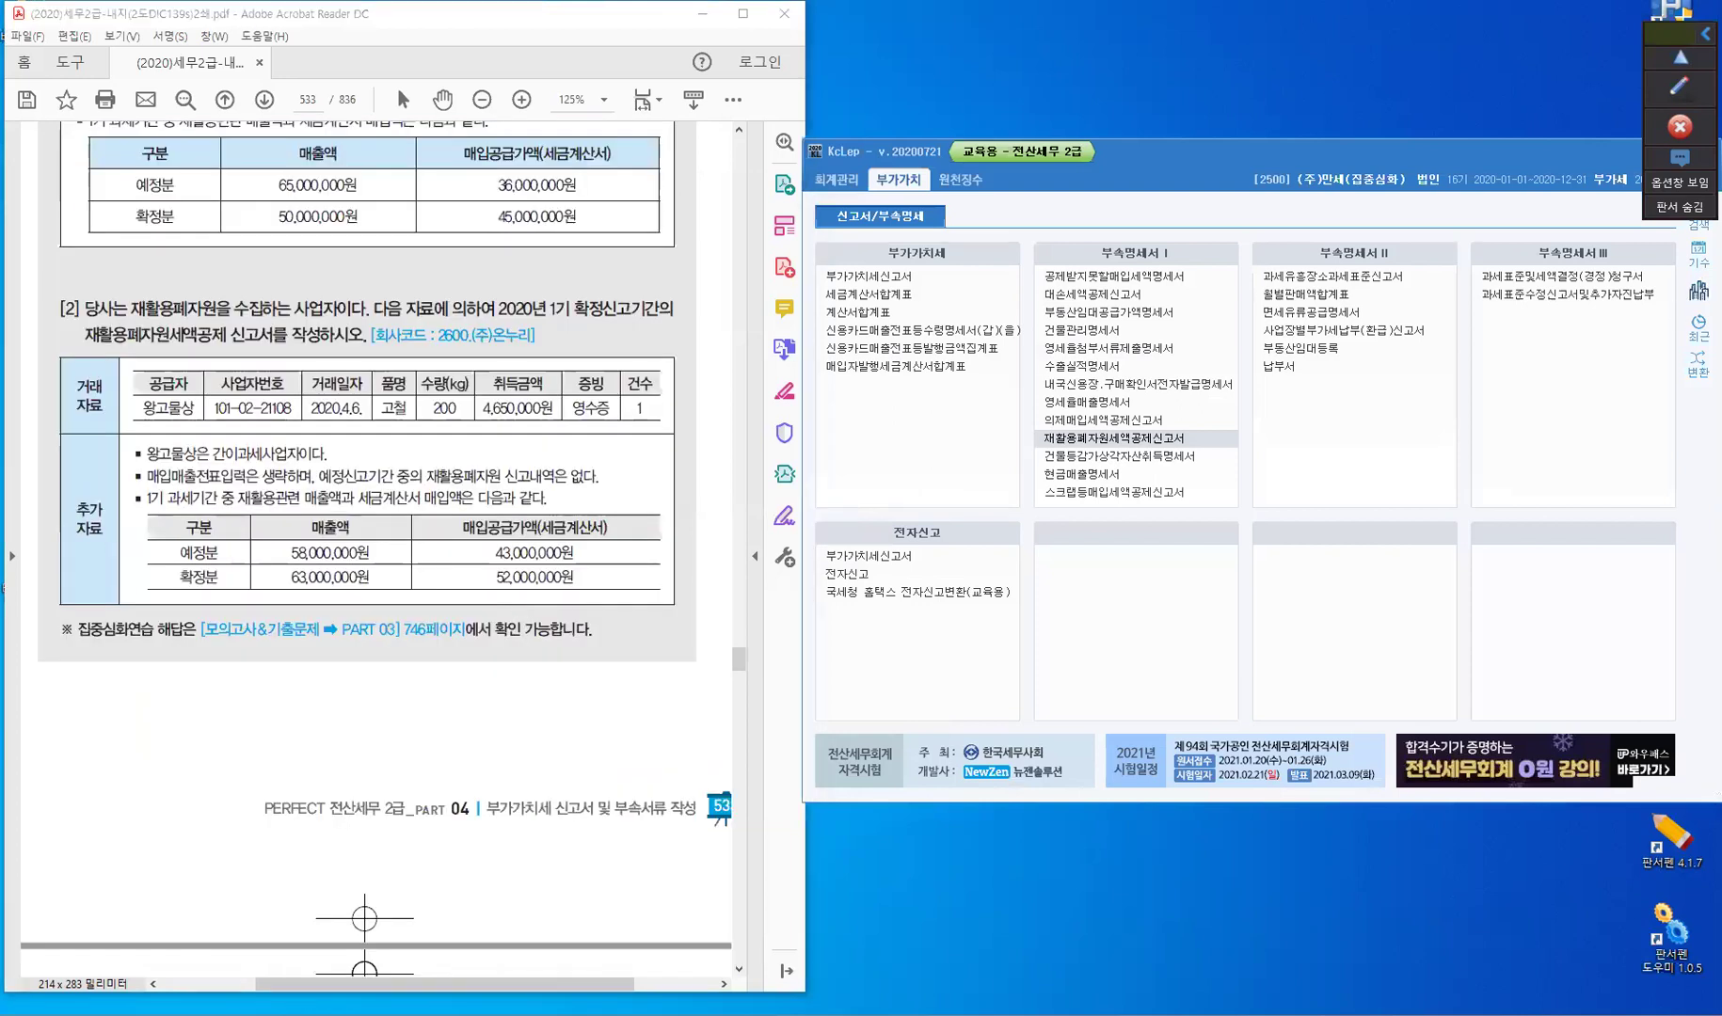
text(2600)
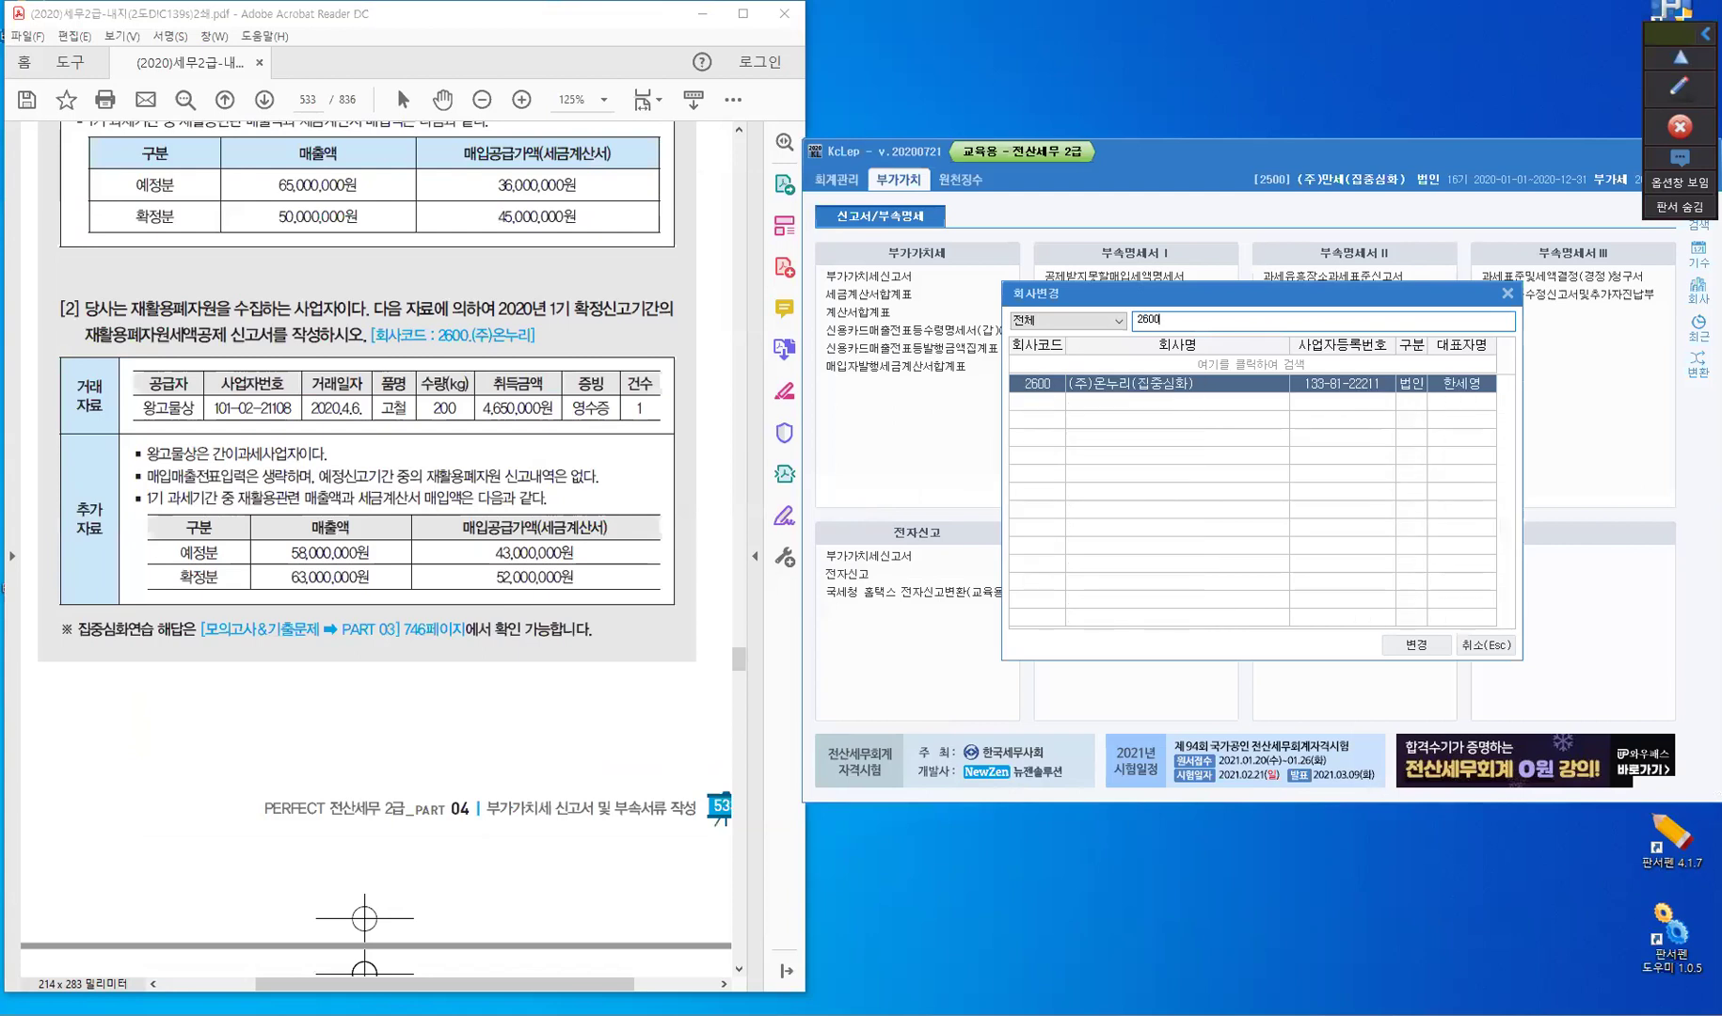
key(Return)
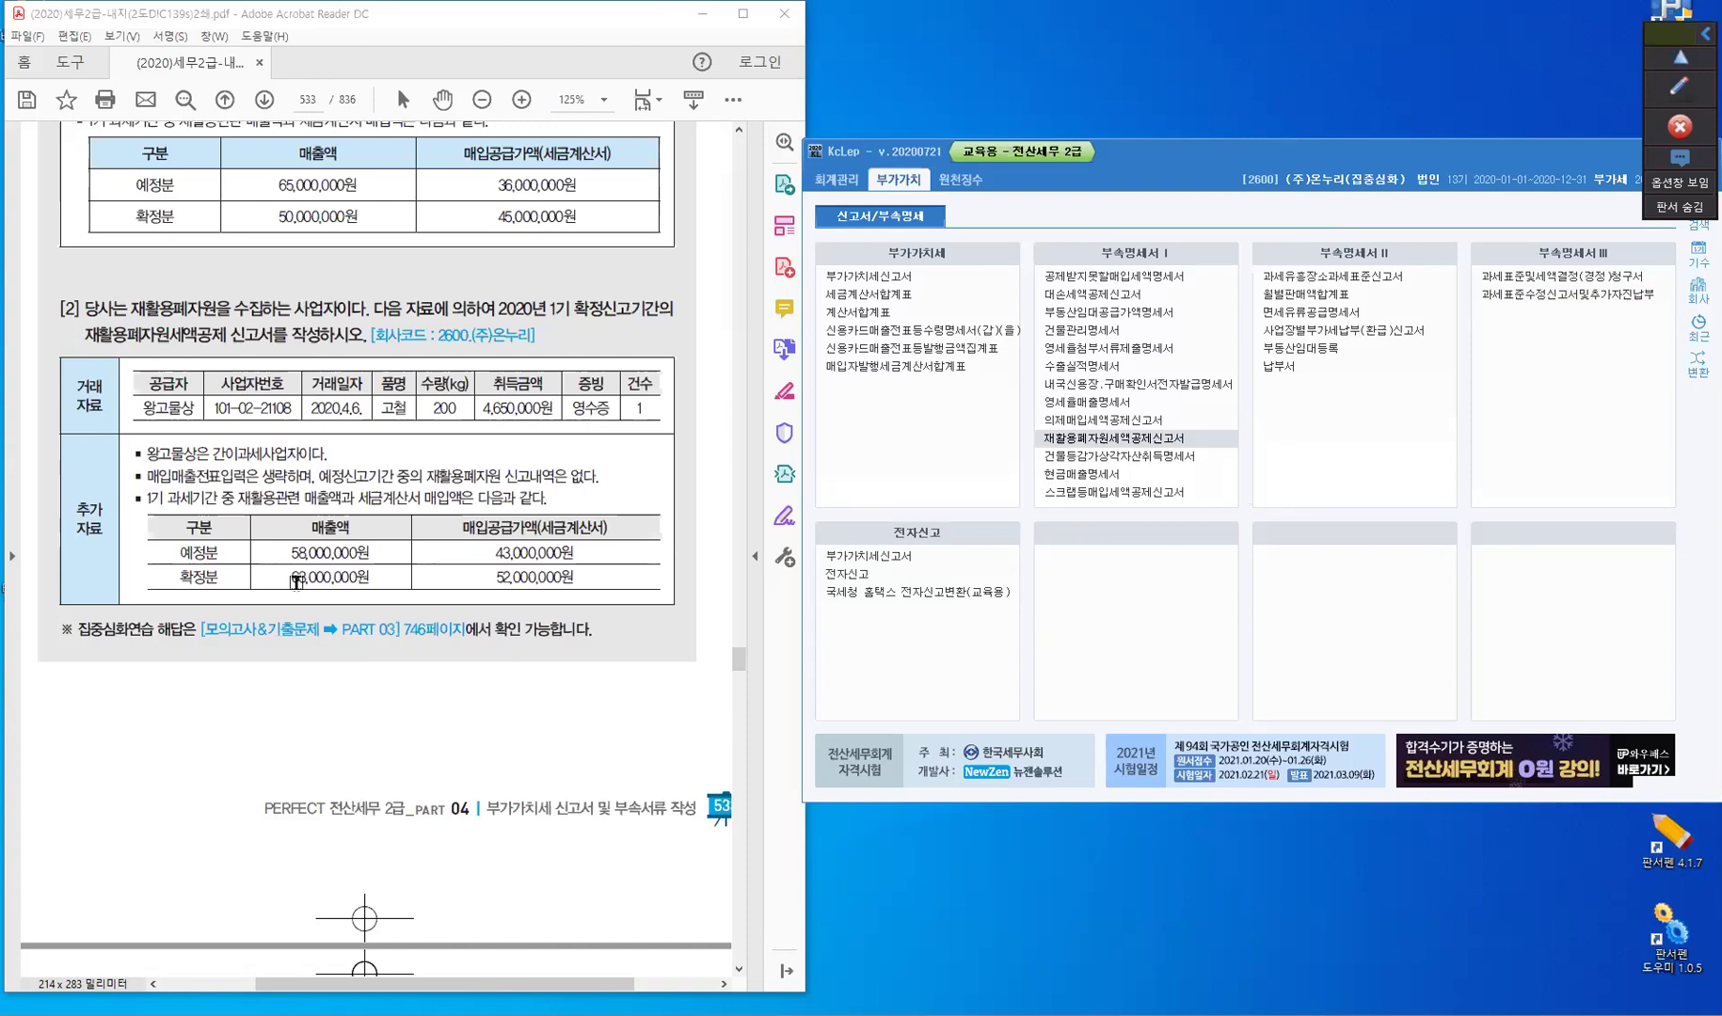
- Highlight 간이과세사업자 in exercise [2]'s notes and open 재활용폐자원세액공제신고서 for company 2600
double_click(268, 457)
drag(280, 462, 279, 461)
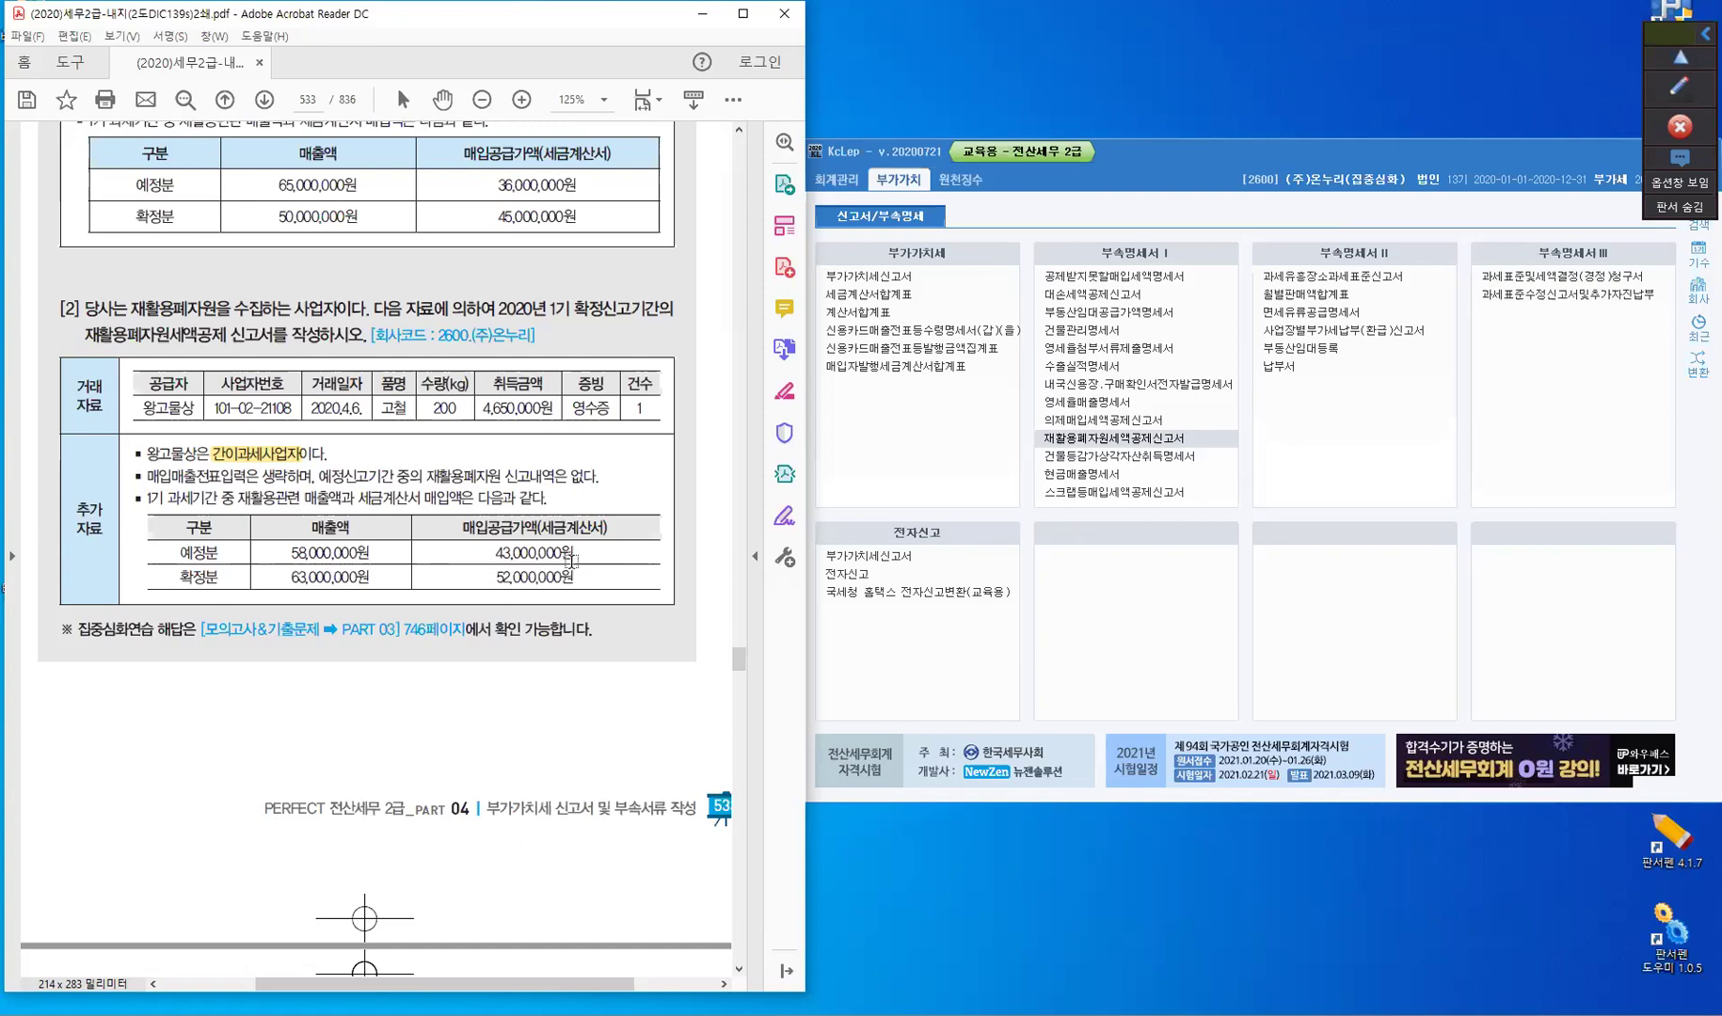
click(1132, 437)
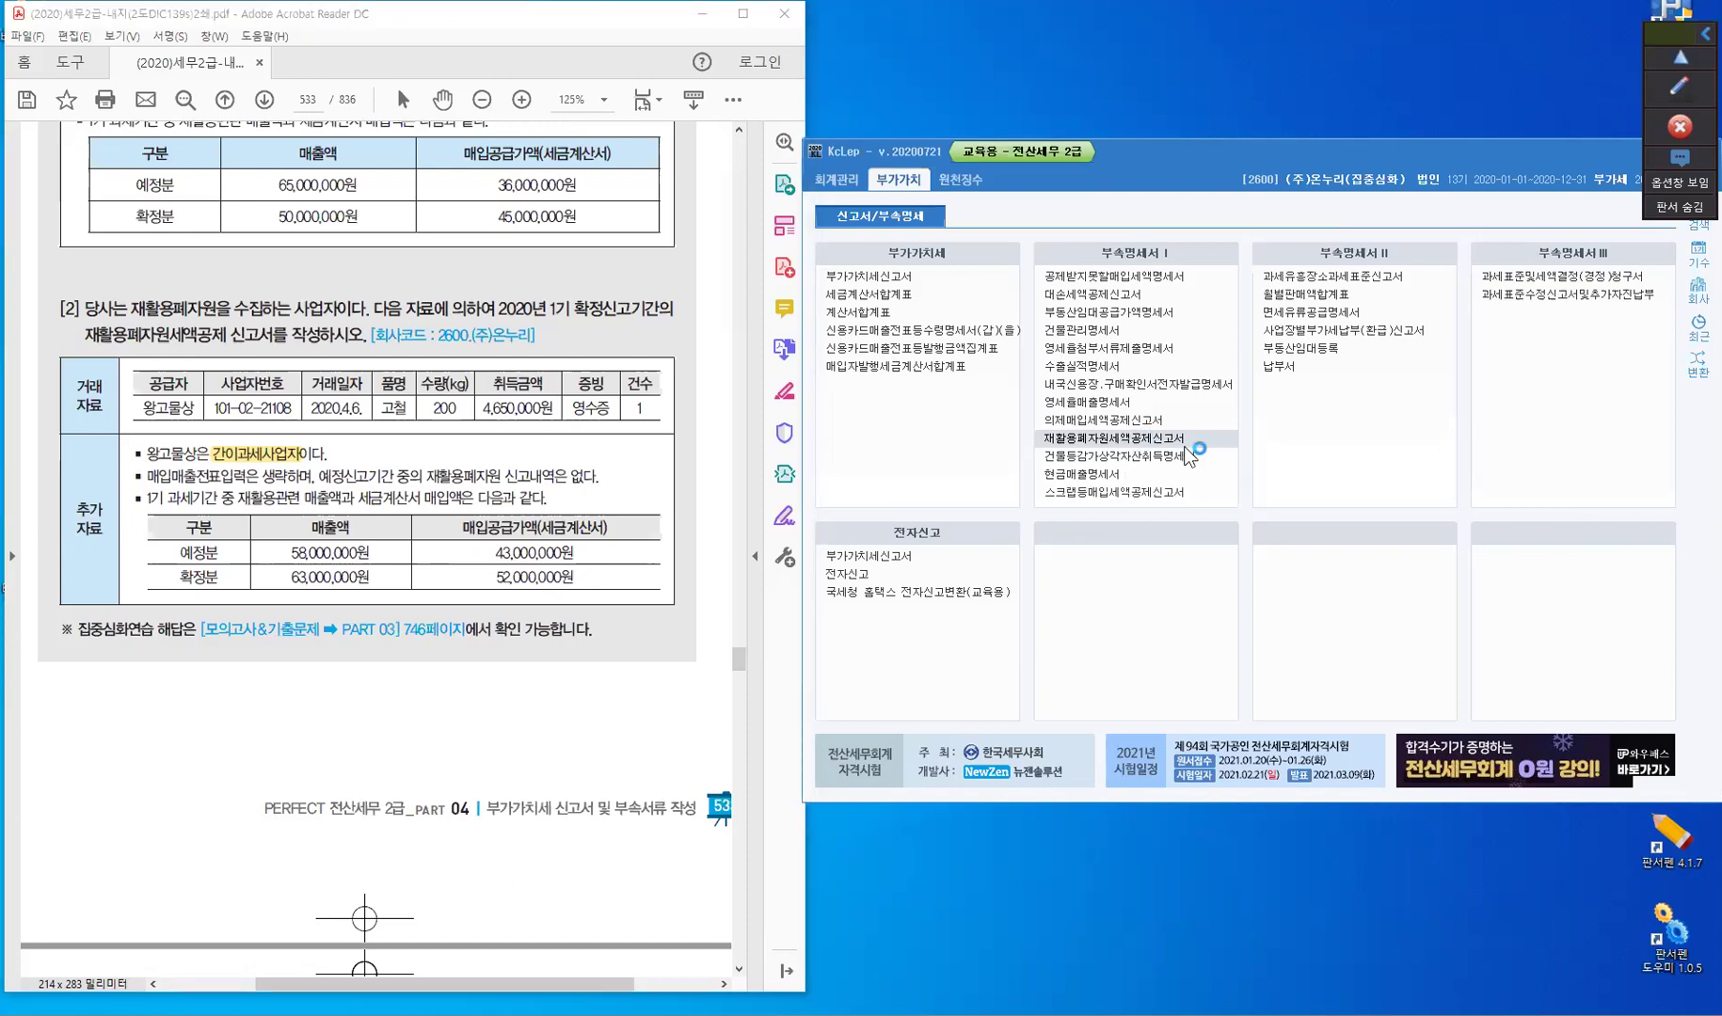
- Open the 재활용폐자원세액공제신고서 in a wider window and set the inquiry period to April through June 2020
click(1179, 442)
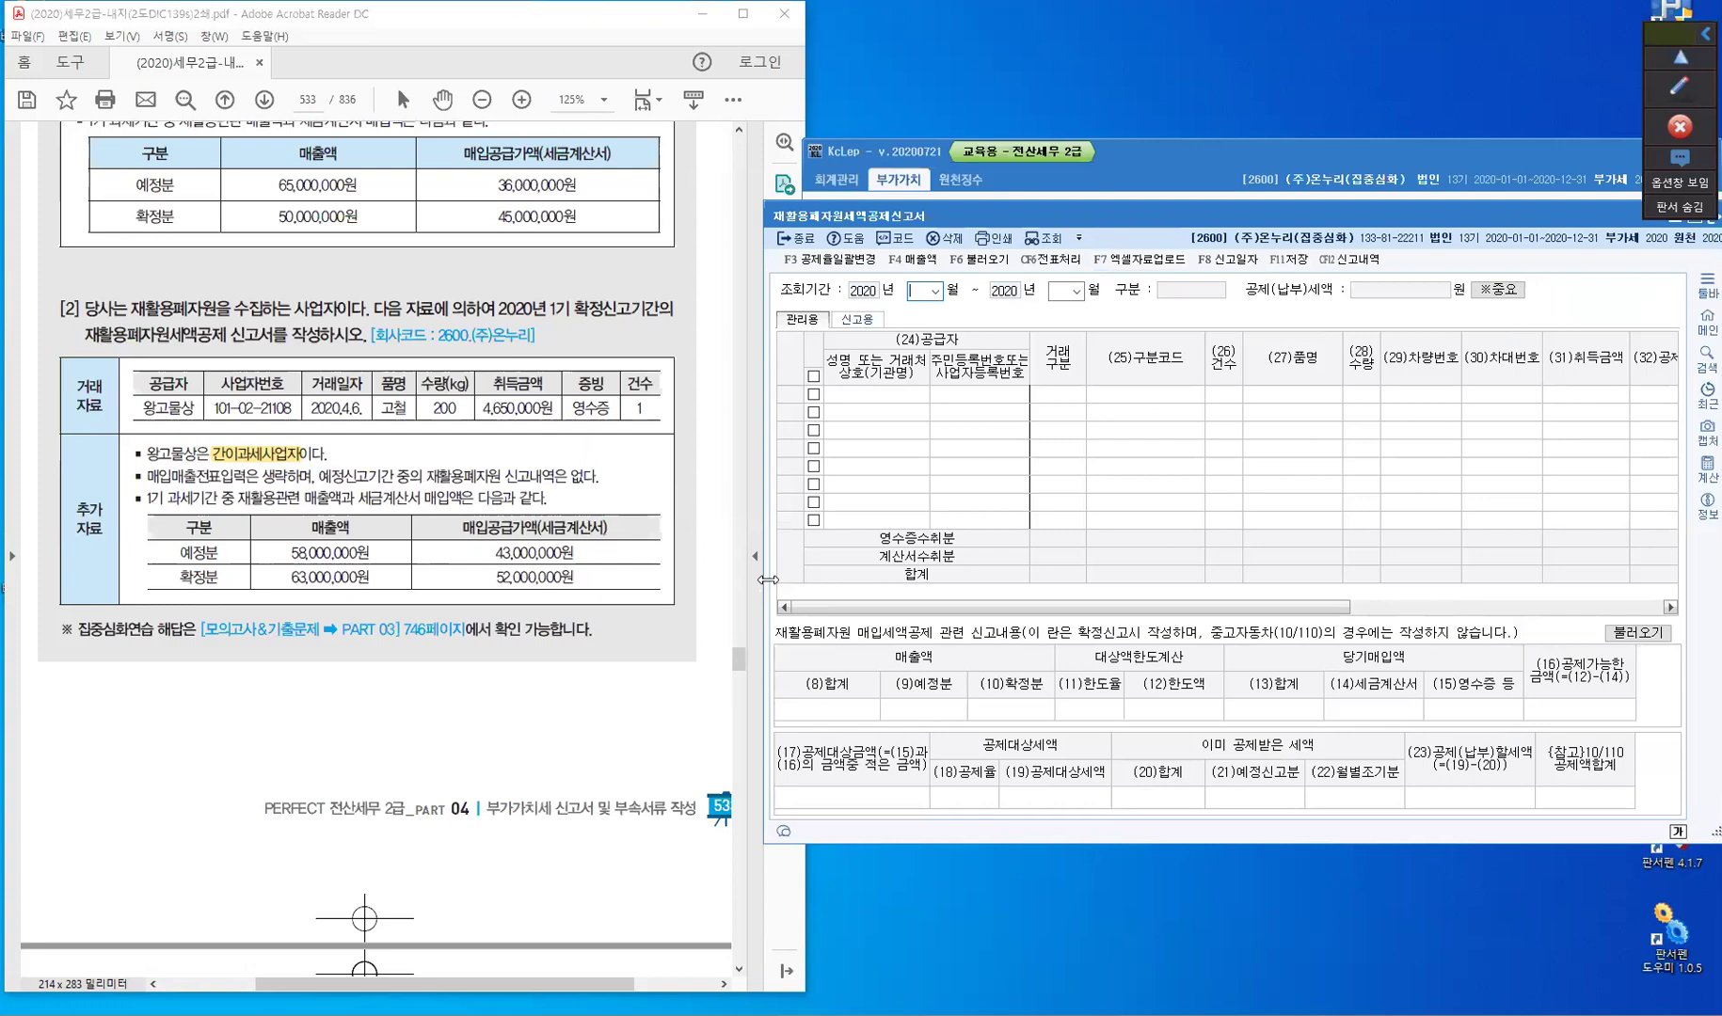
drag(768, 580, 590, 580)
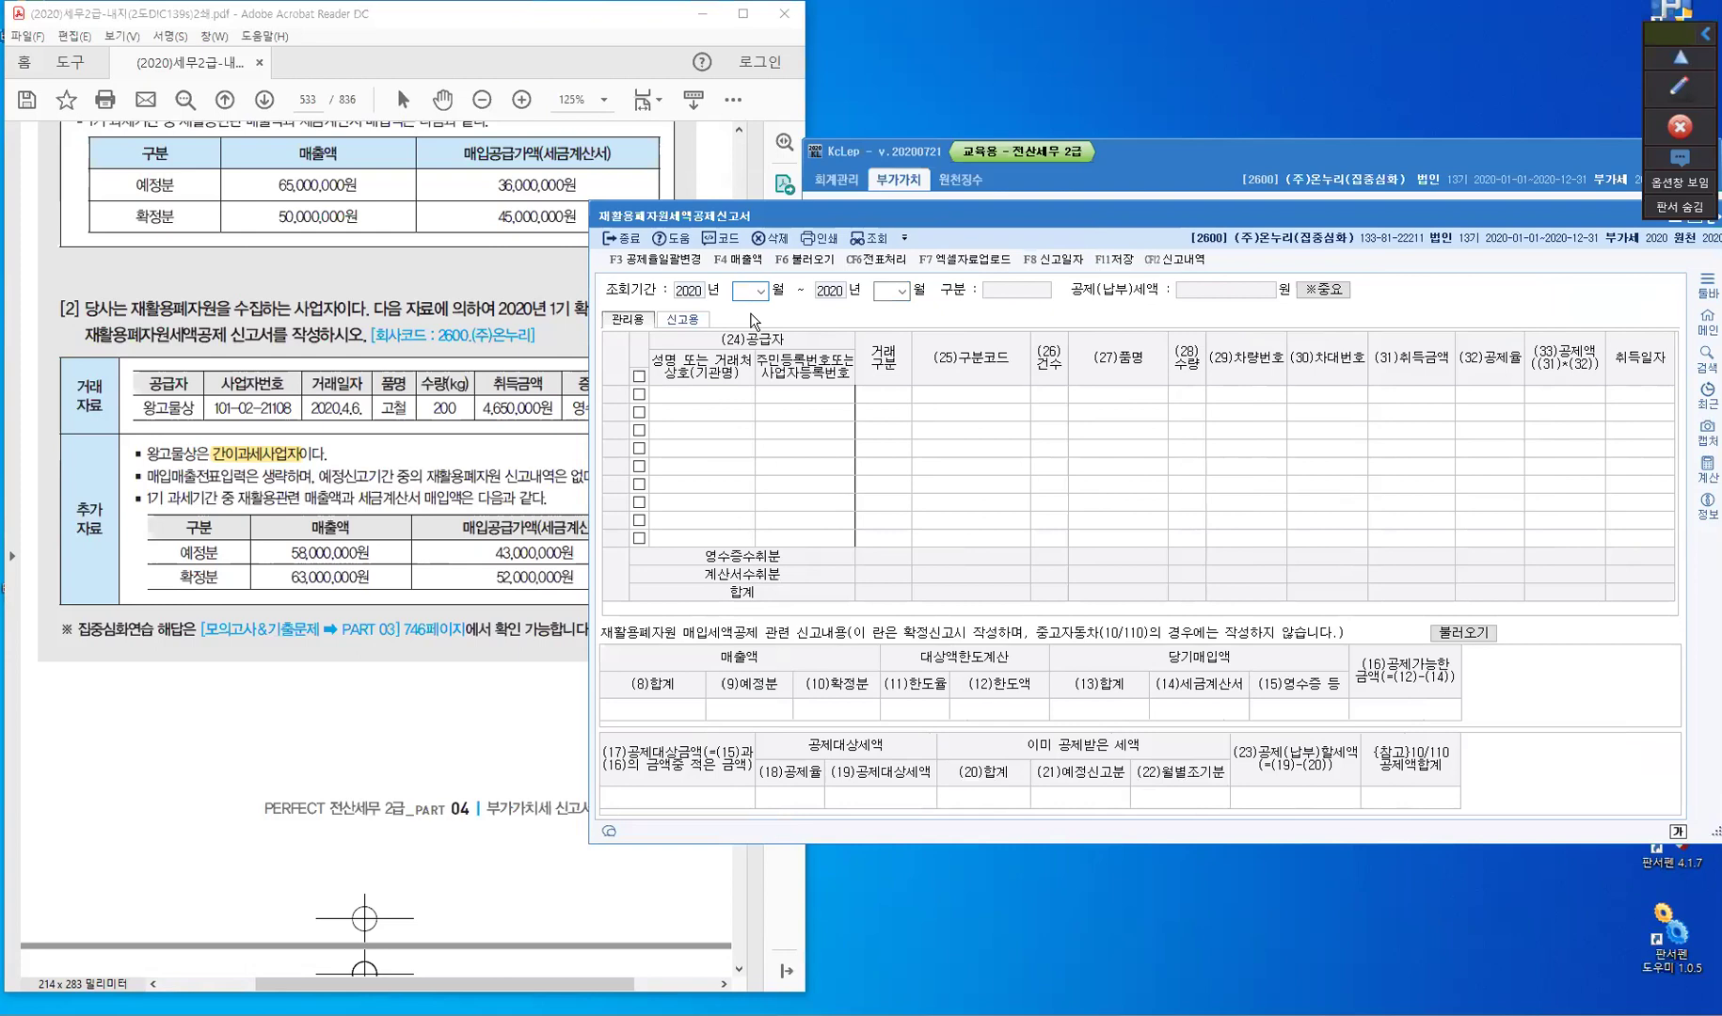
text(04)
key(Return)
text(06)
key(Return)
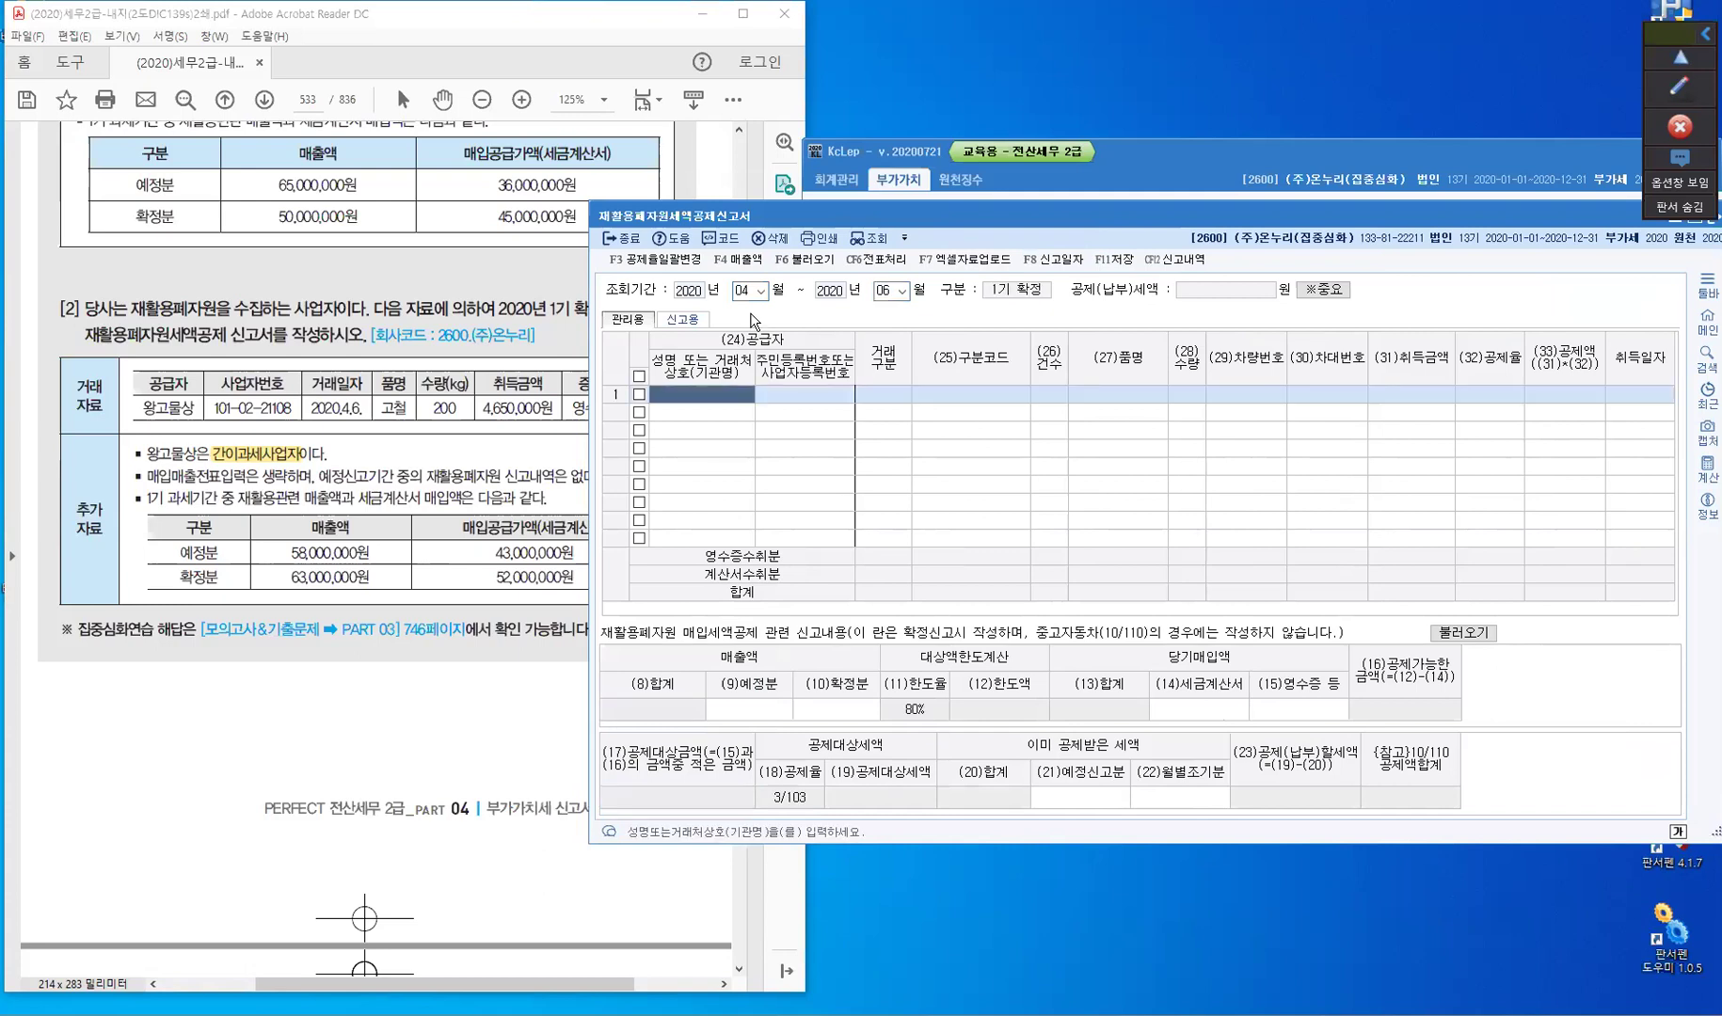
- Add supplier 왕고물상 to the first row with transaction type 1.영수증 and classification code 2.기타재활용폐자원
key(F2)
text(왕고)
key(Return)
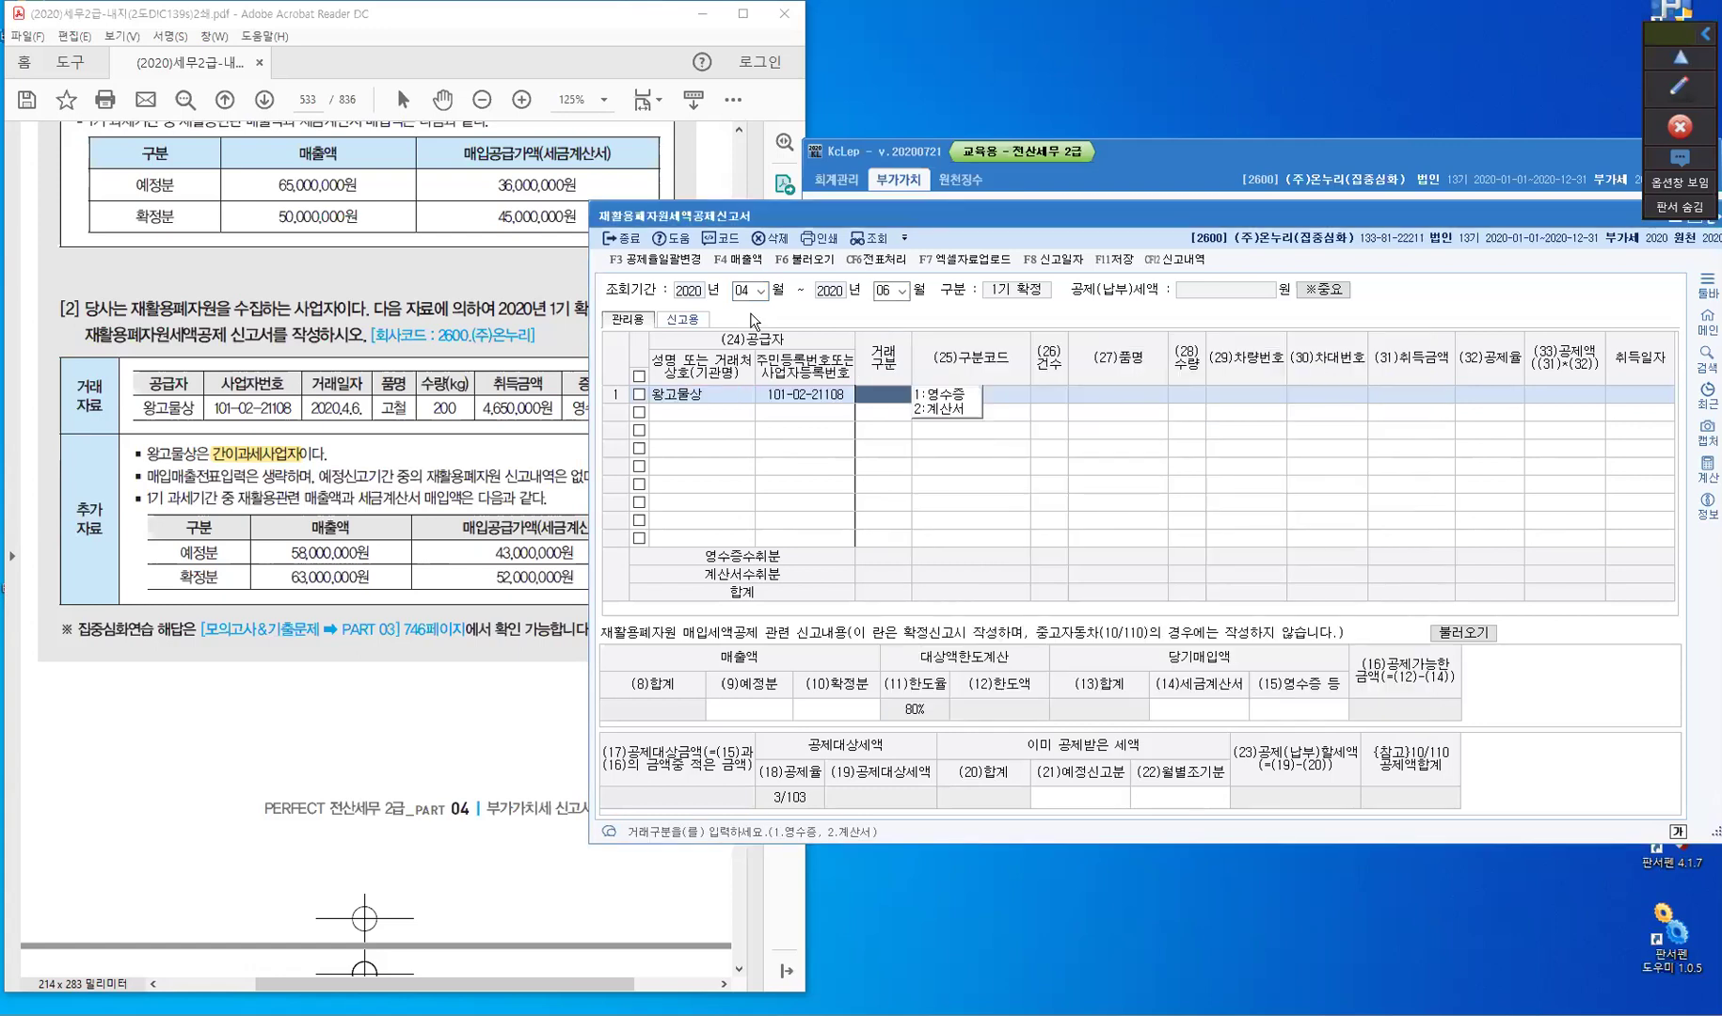
text(1)
key(Return)
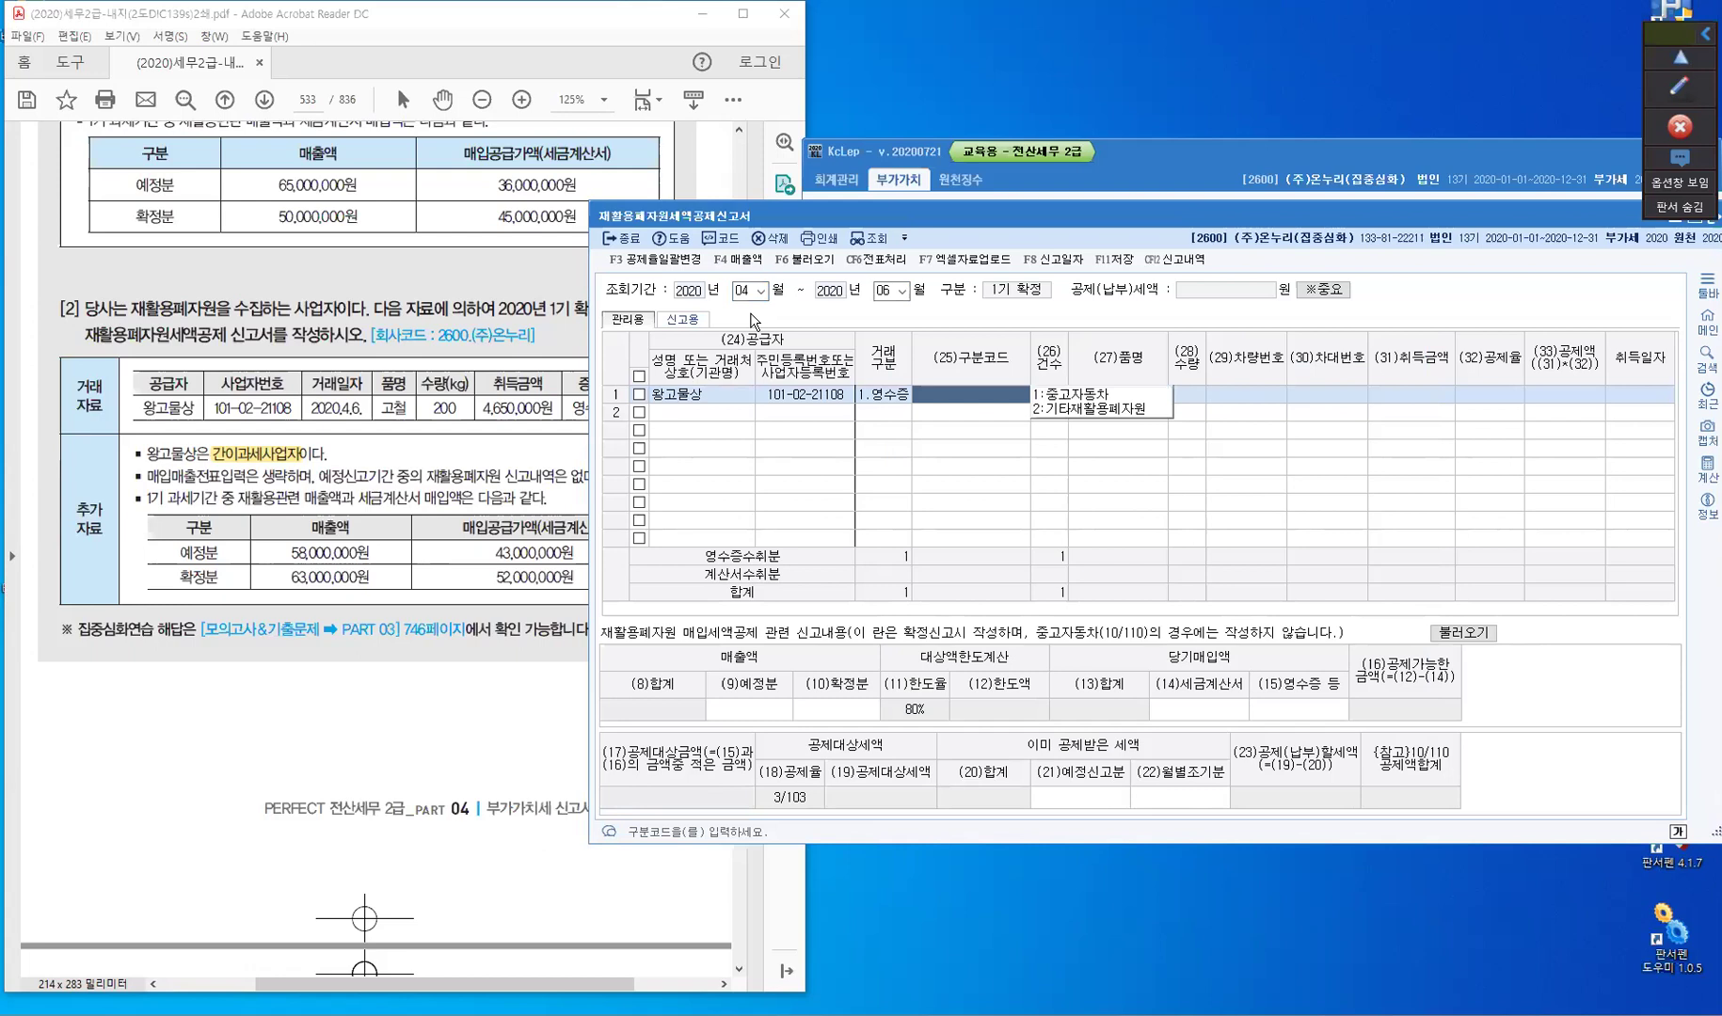
text(2)
key(Return)
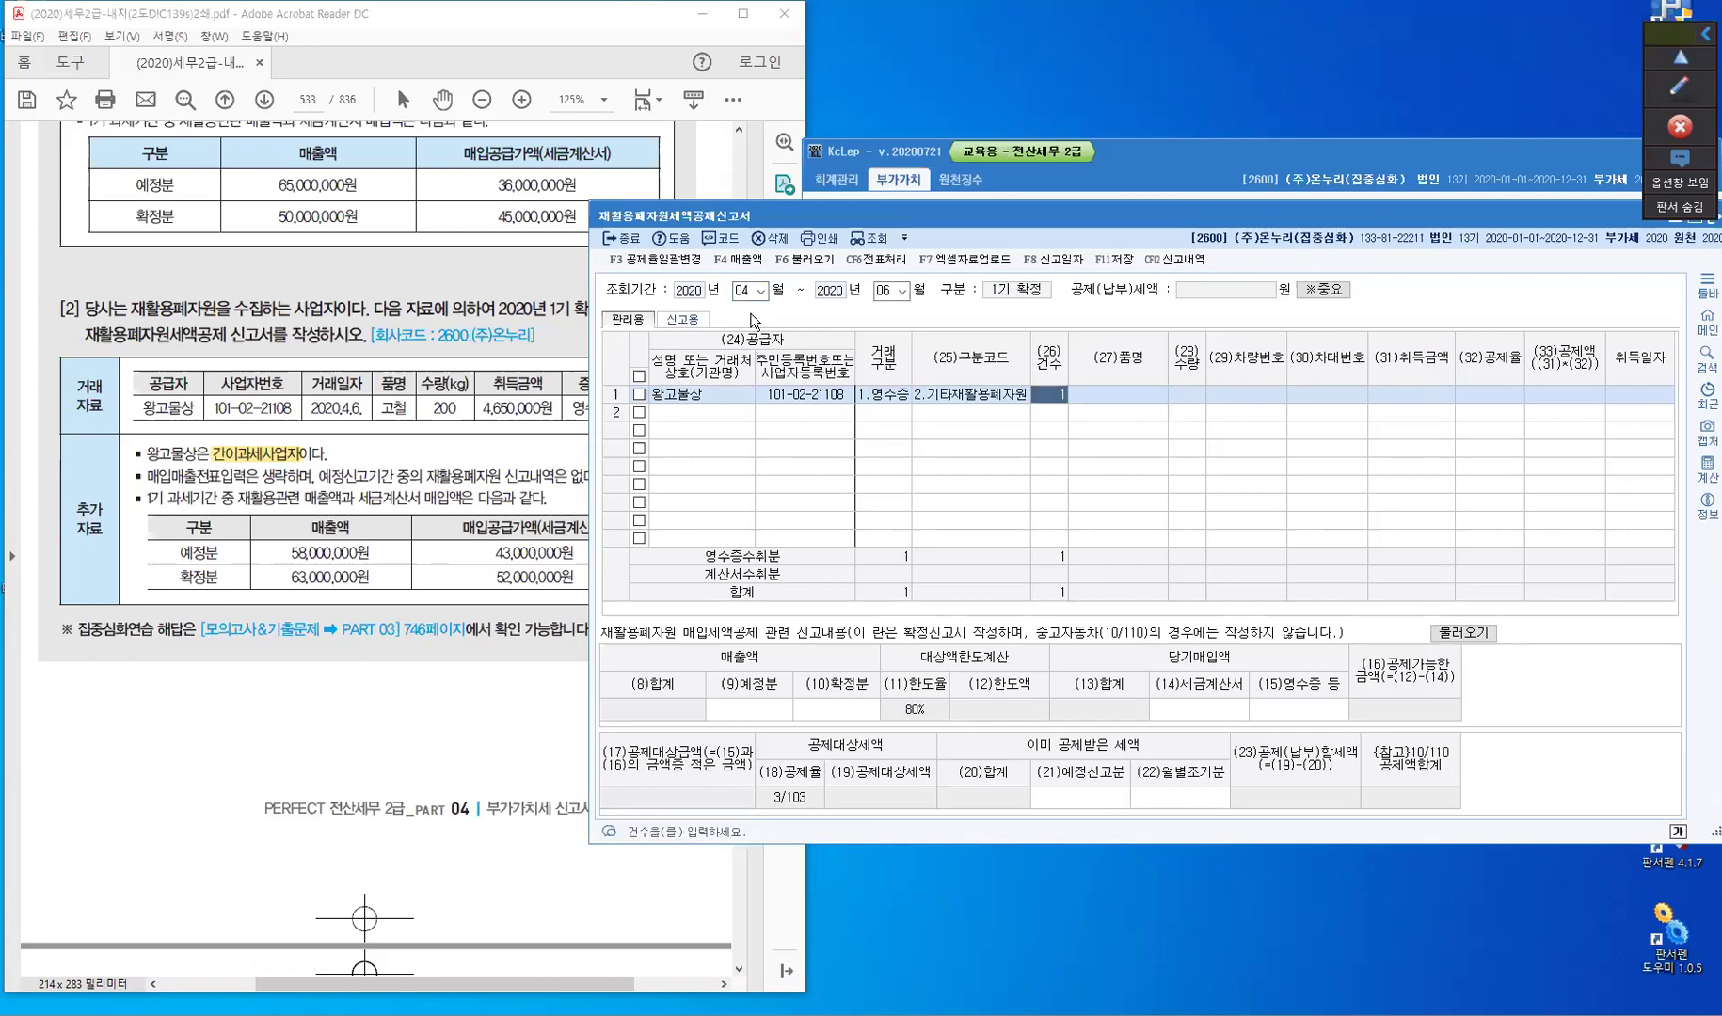
- Keep the count at 1 and enter item 고철, quantity 200 and acquisition amount 4,650,000 for 왕고물상
key(Return)
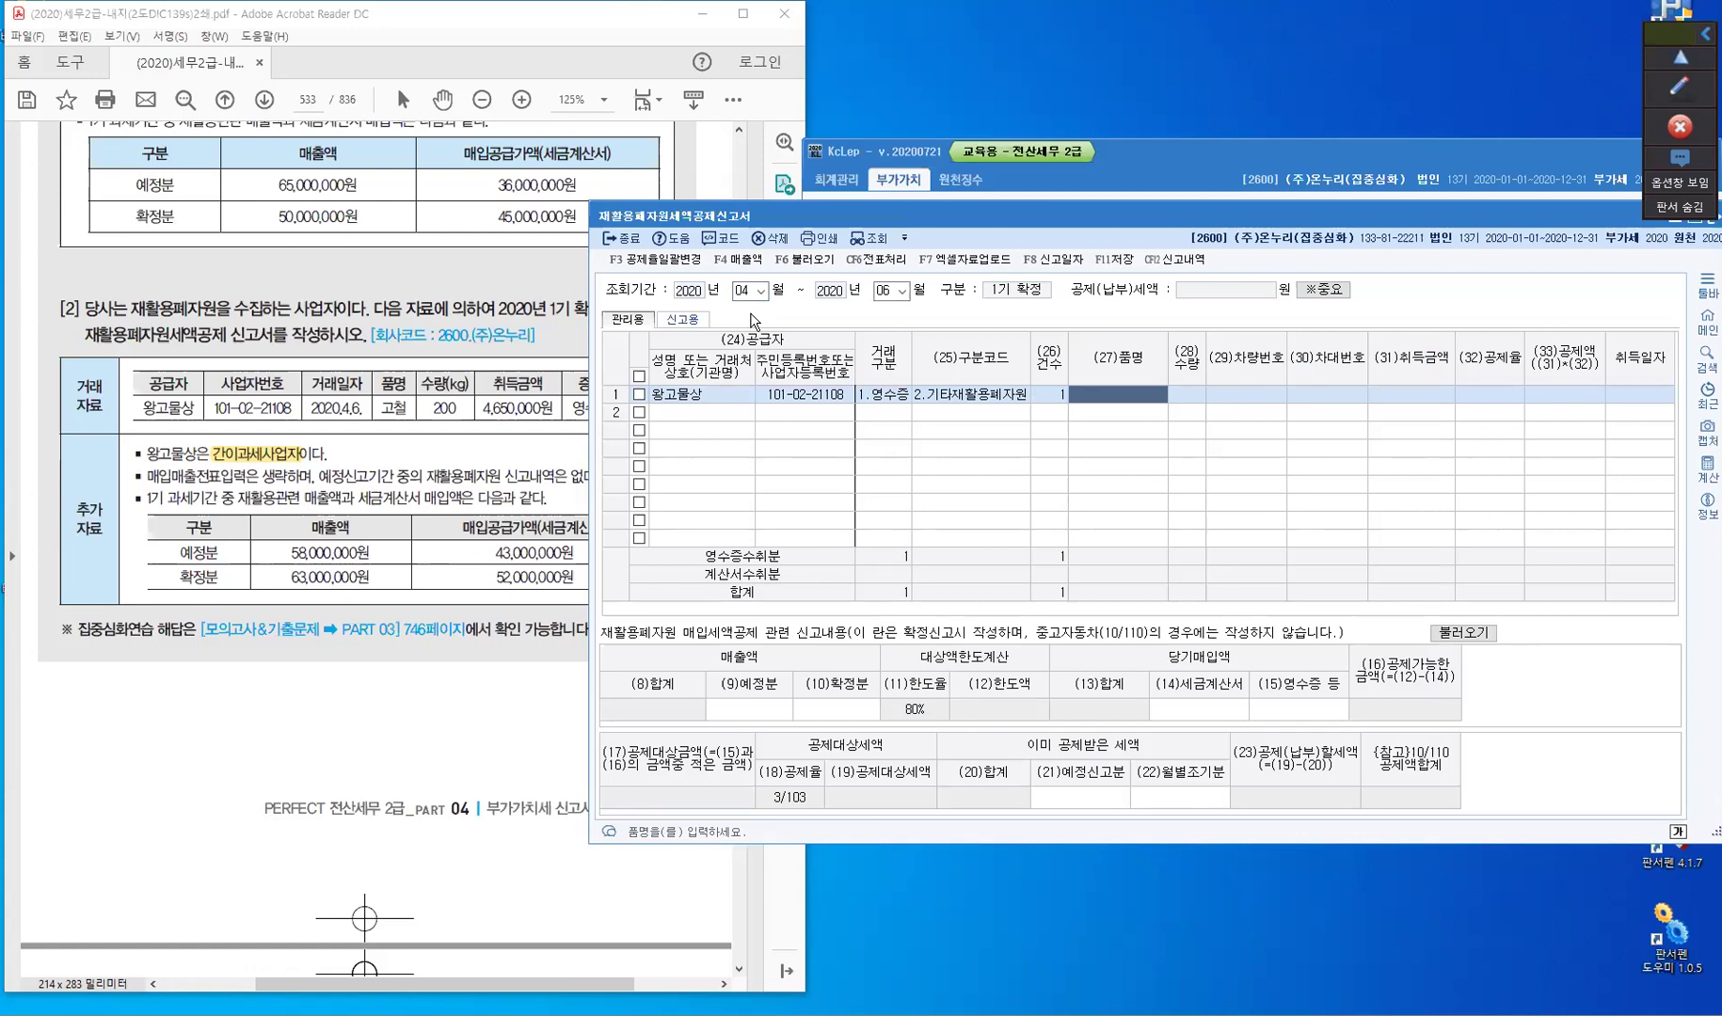
text(고철)
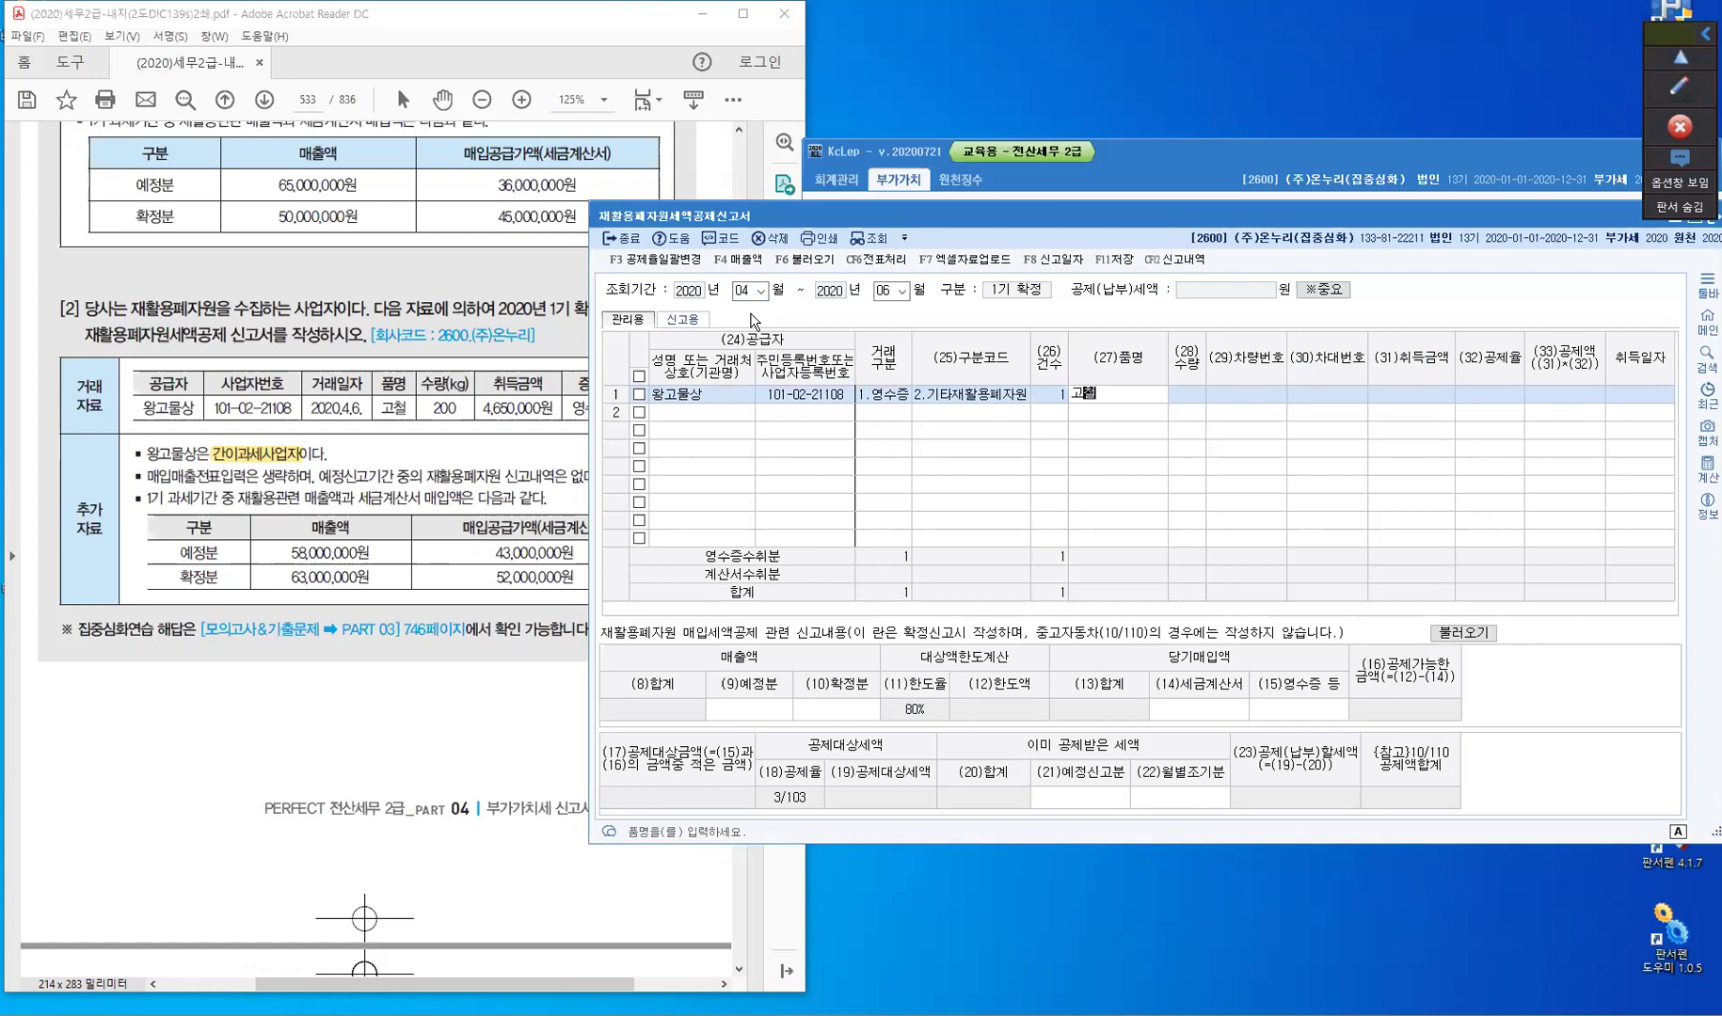
key(Return)
text(200)
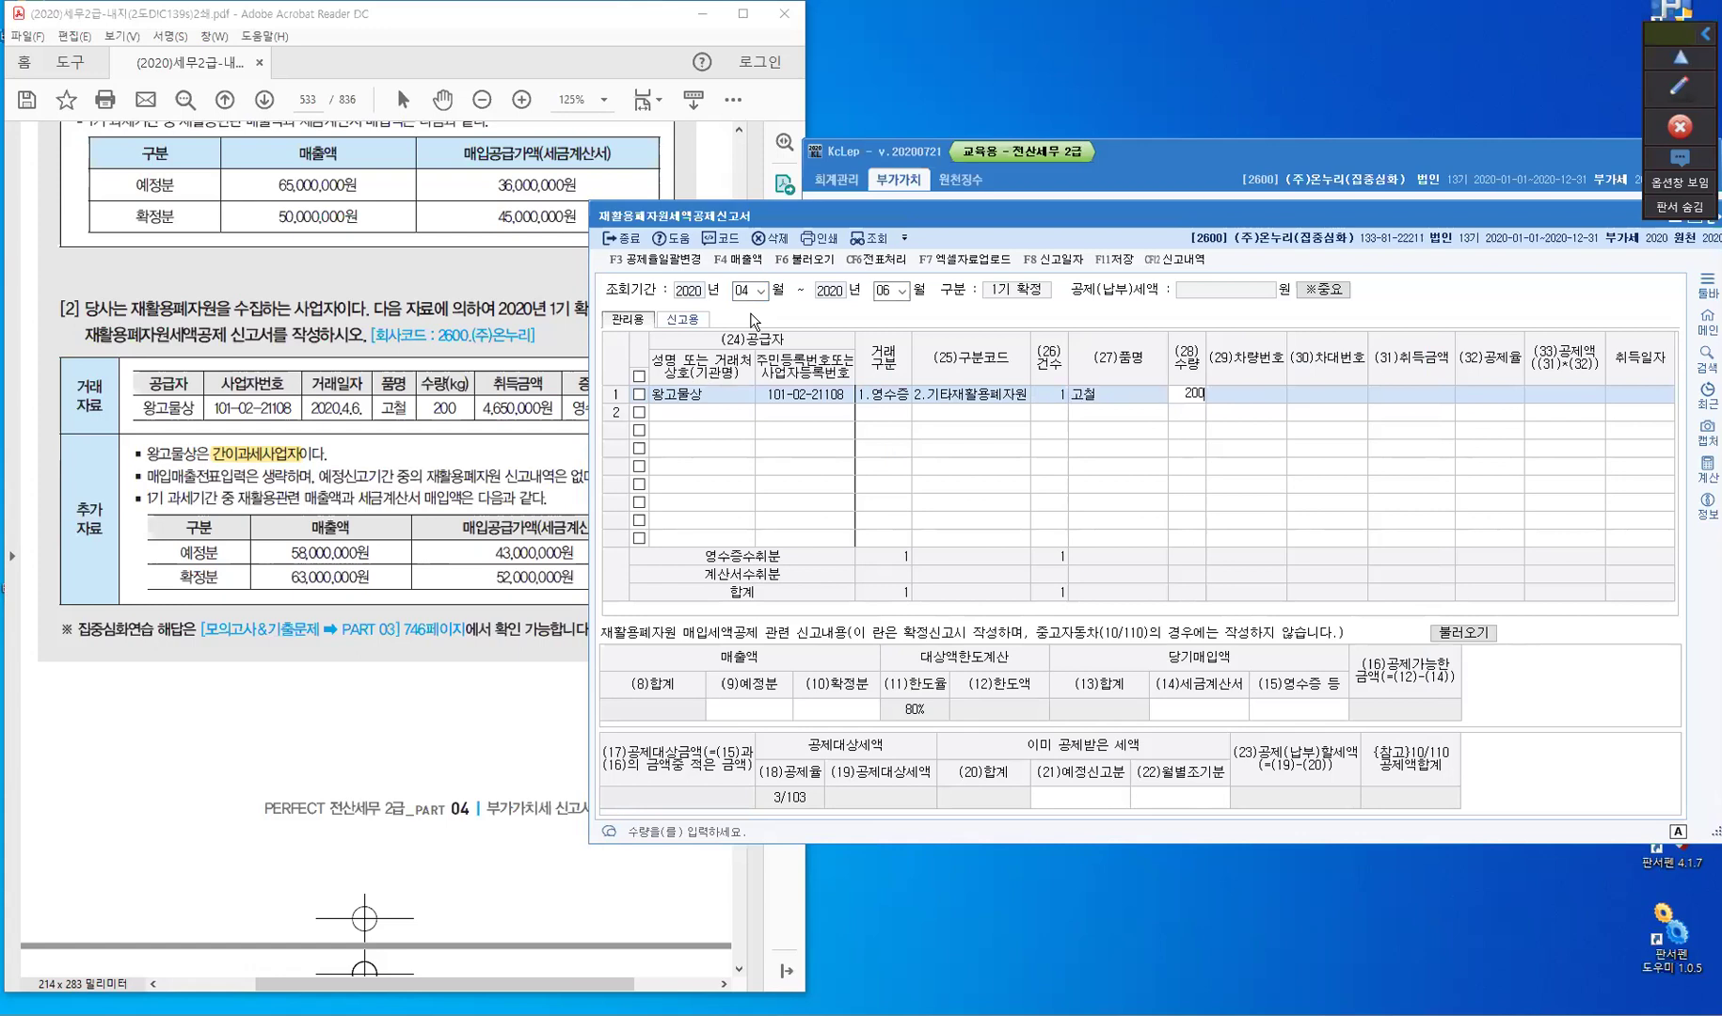
key(Return)
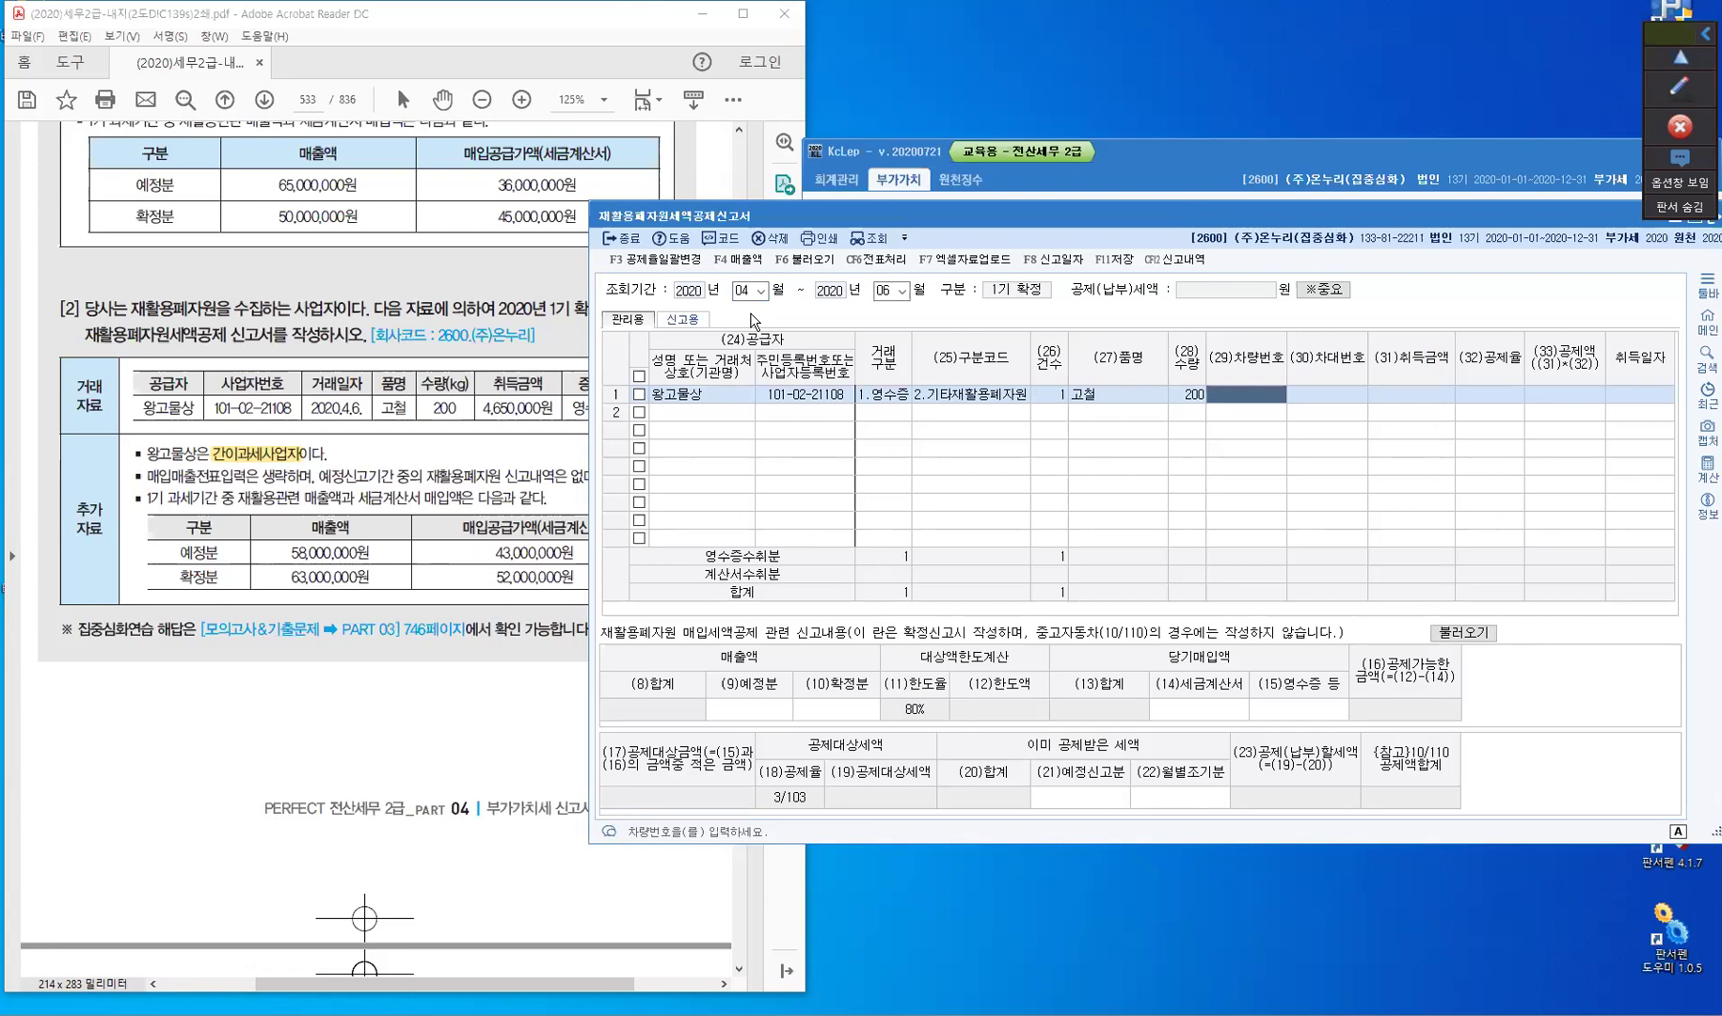
key(Return)
key(Return)
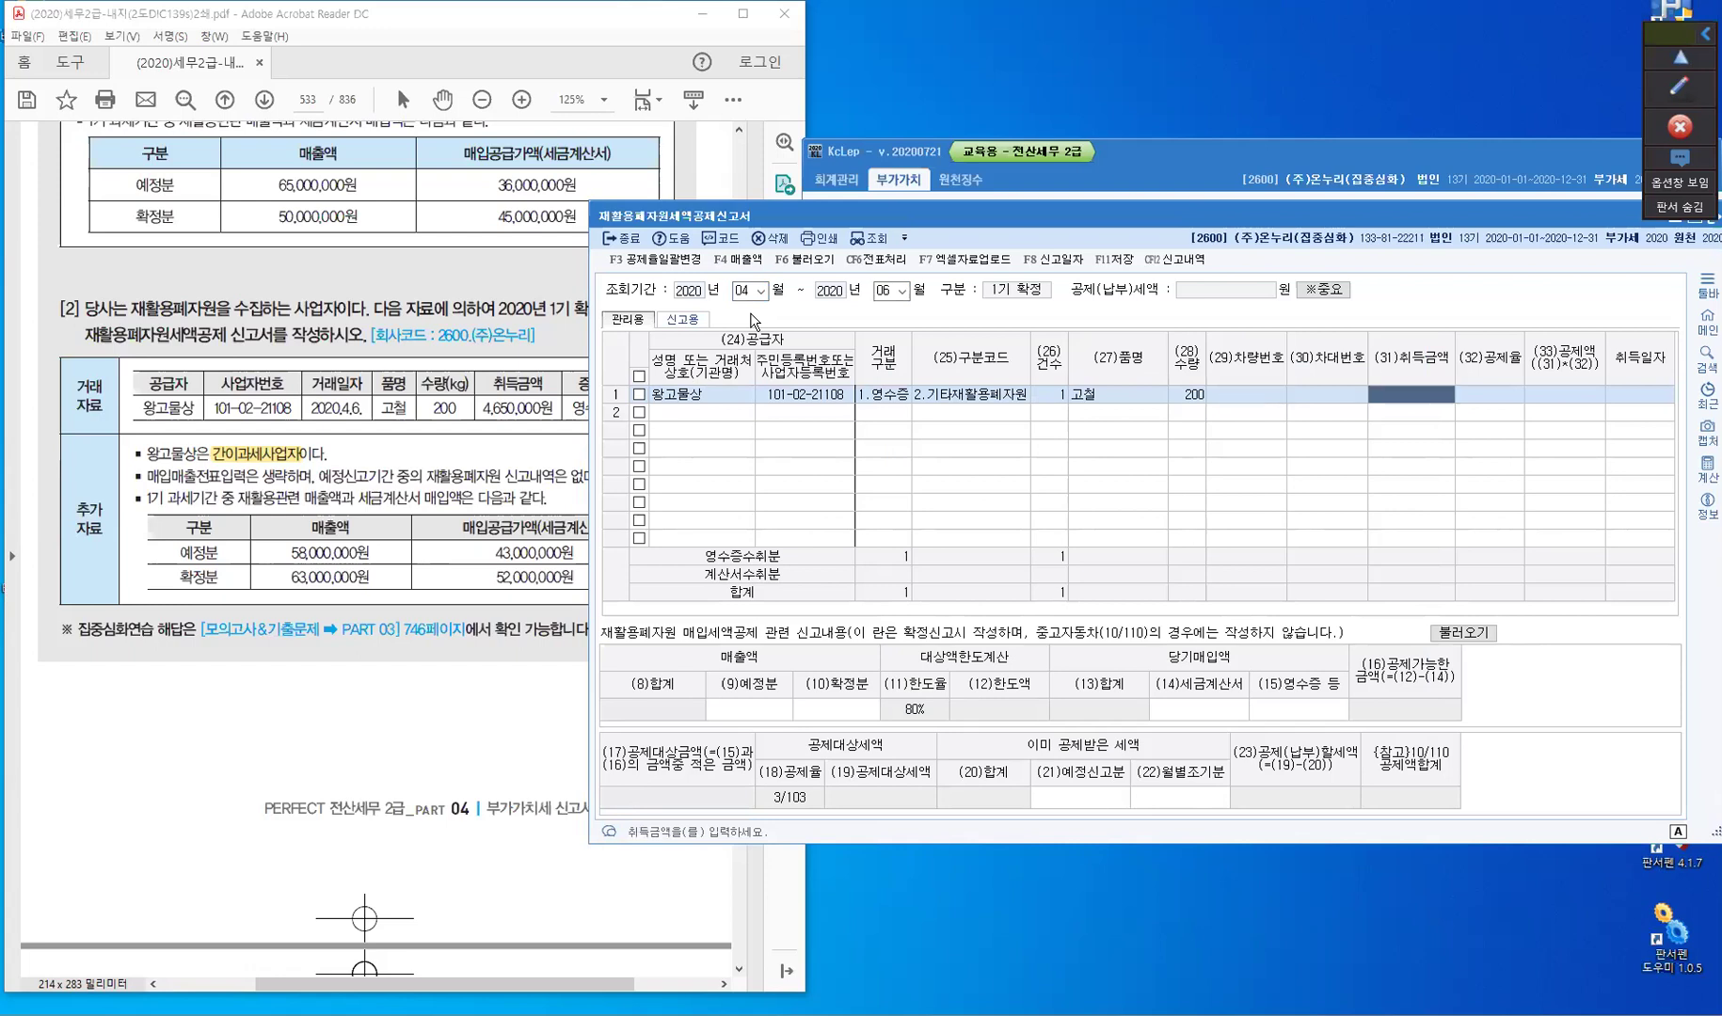
text(4,650,000)
key(Return)
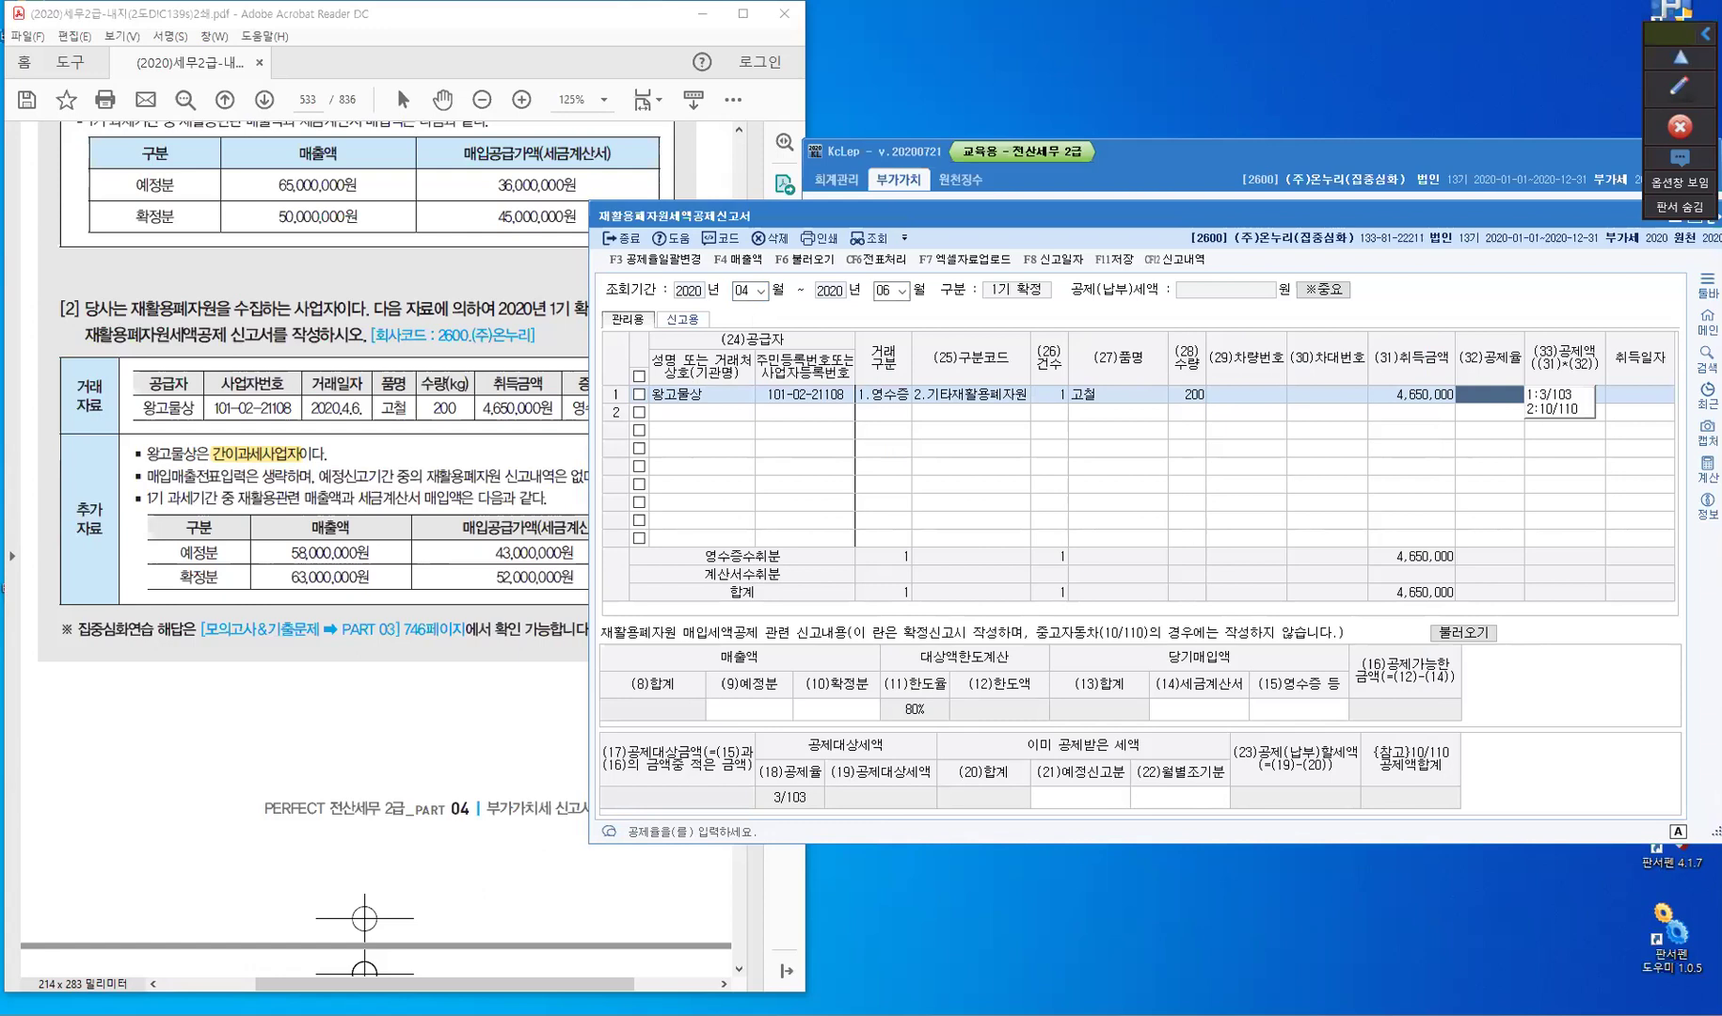
- Choose the 3/103 credit rate for the 왕고물상 row and enter the acquisition date 2020-04-06
text(1)
key(Return)
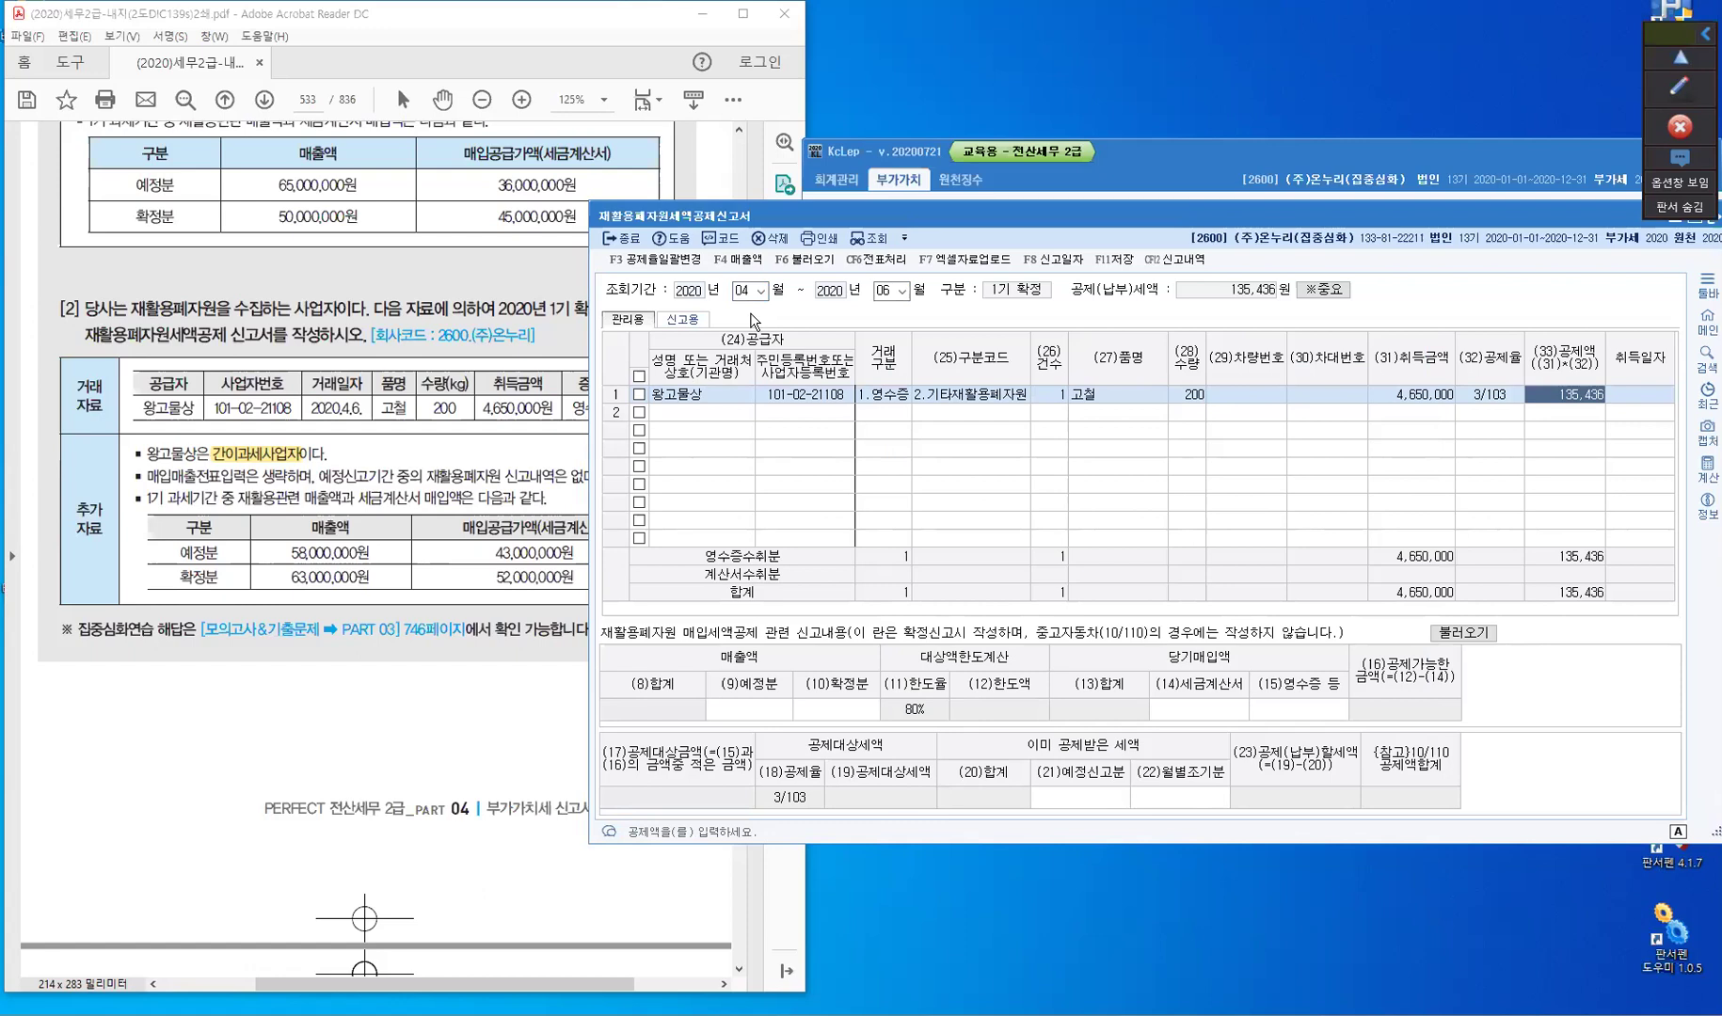
key(Return)
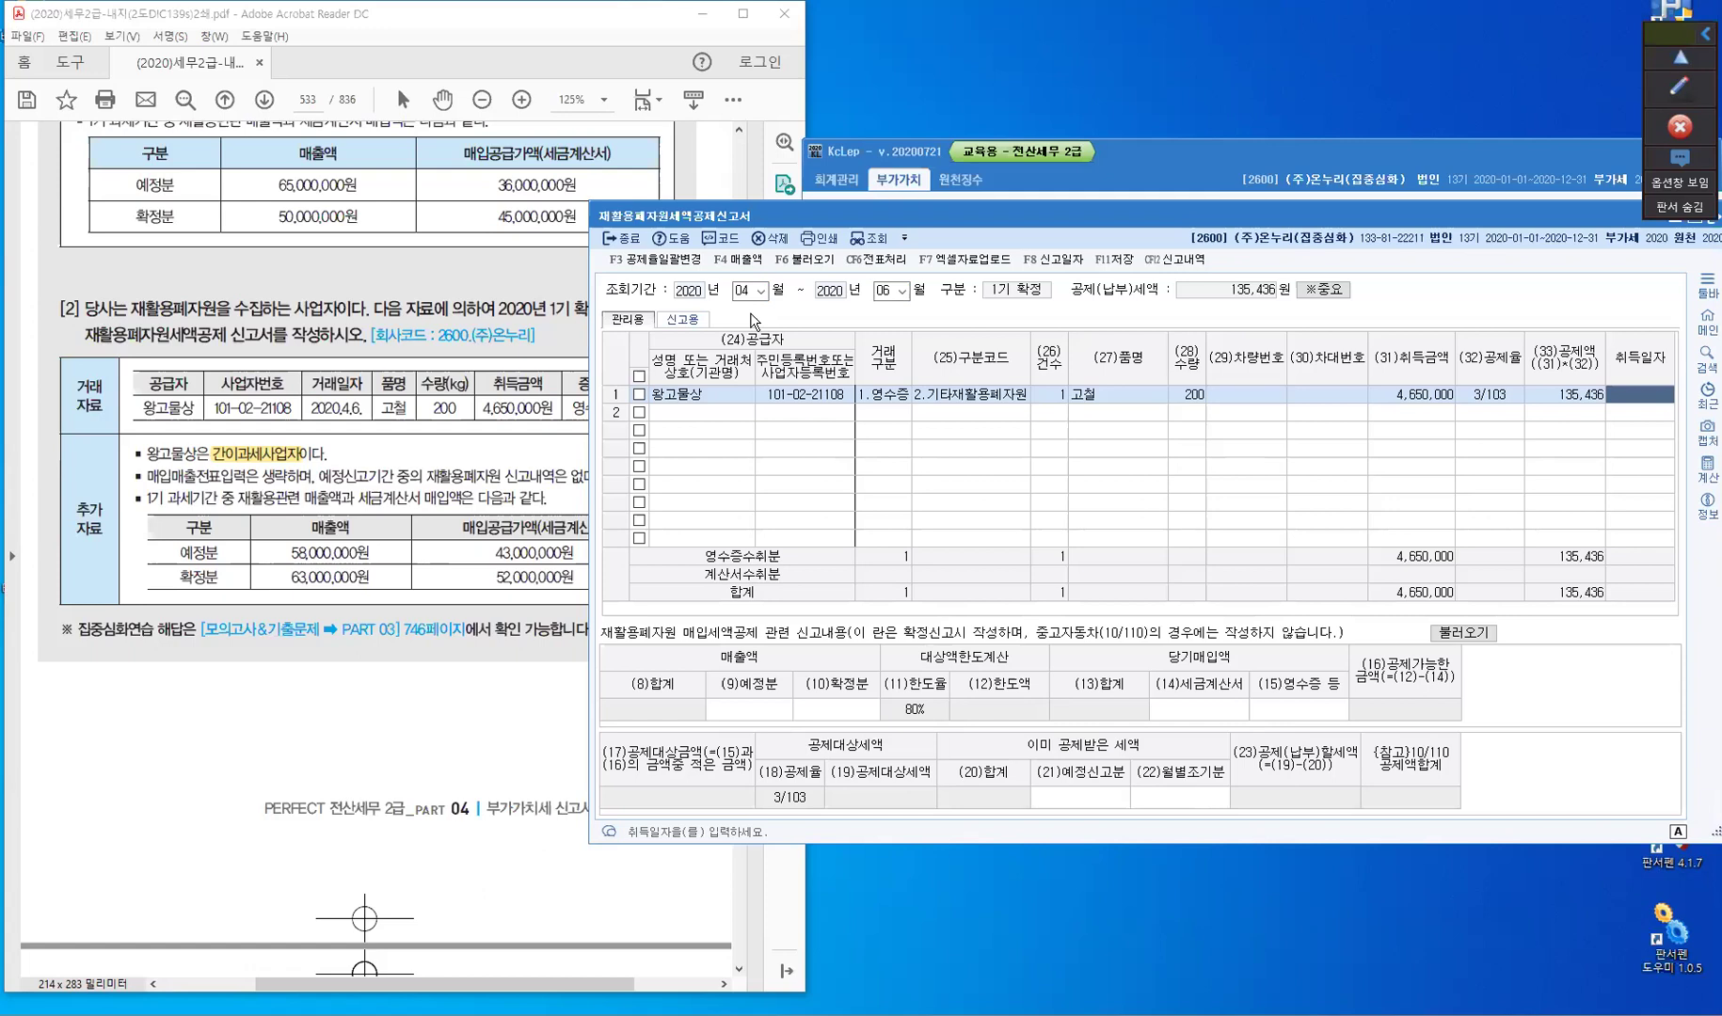
text(04)
key(BackSpace)
text(0406)
key(Return)
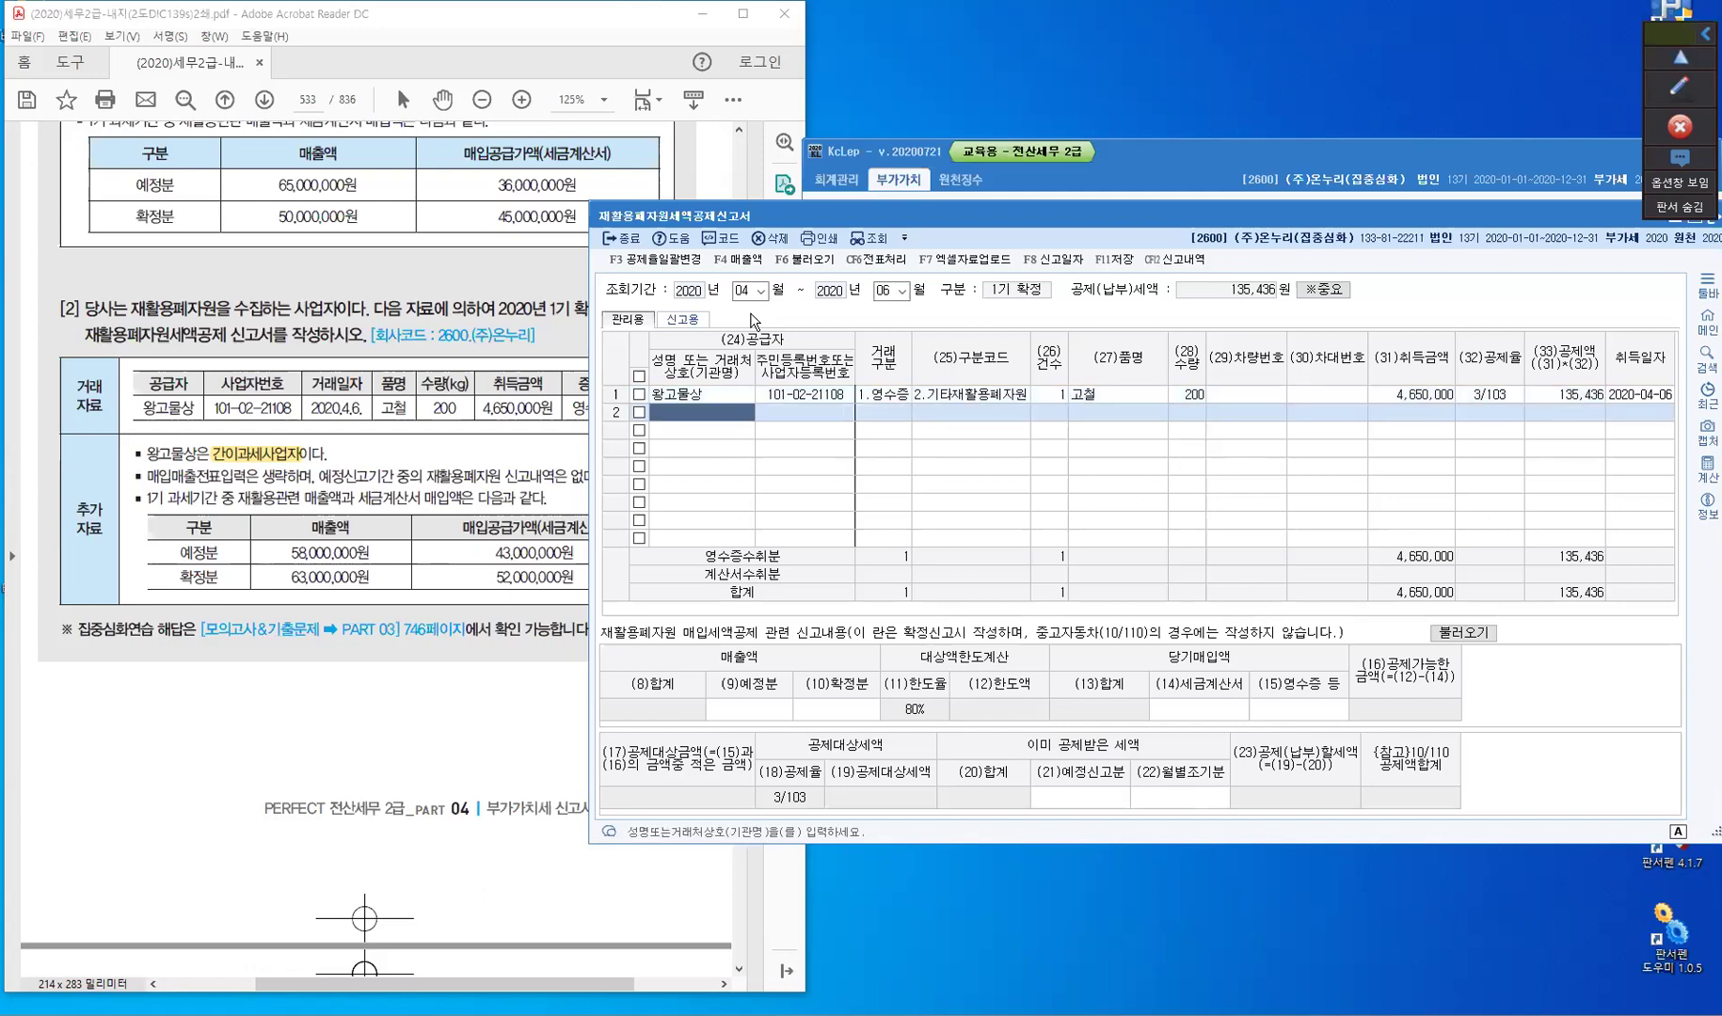
- Enter sales of 58,000,000 in (9)예정분 and 63,000,000 in (10)확정분
click(758, 710)
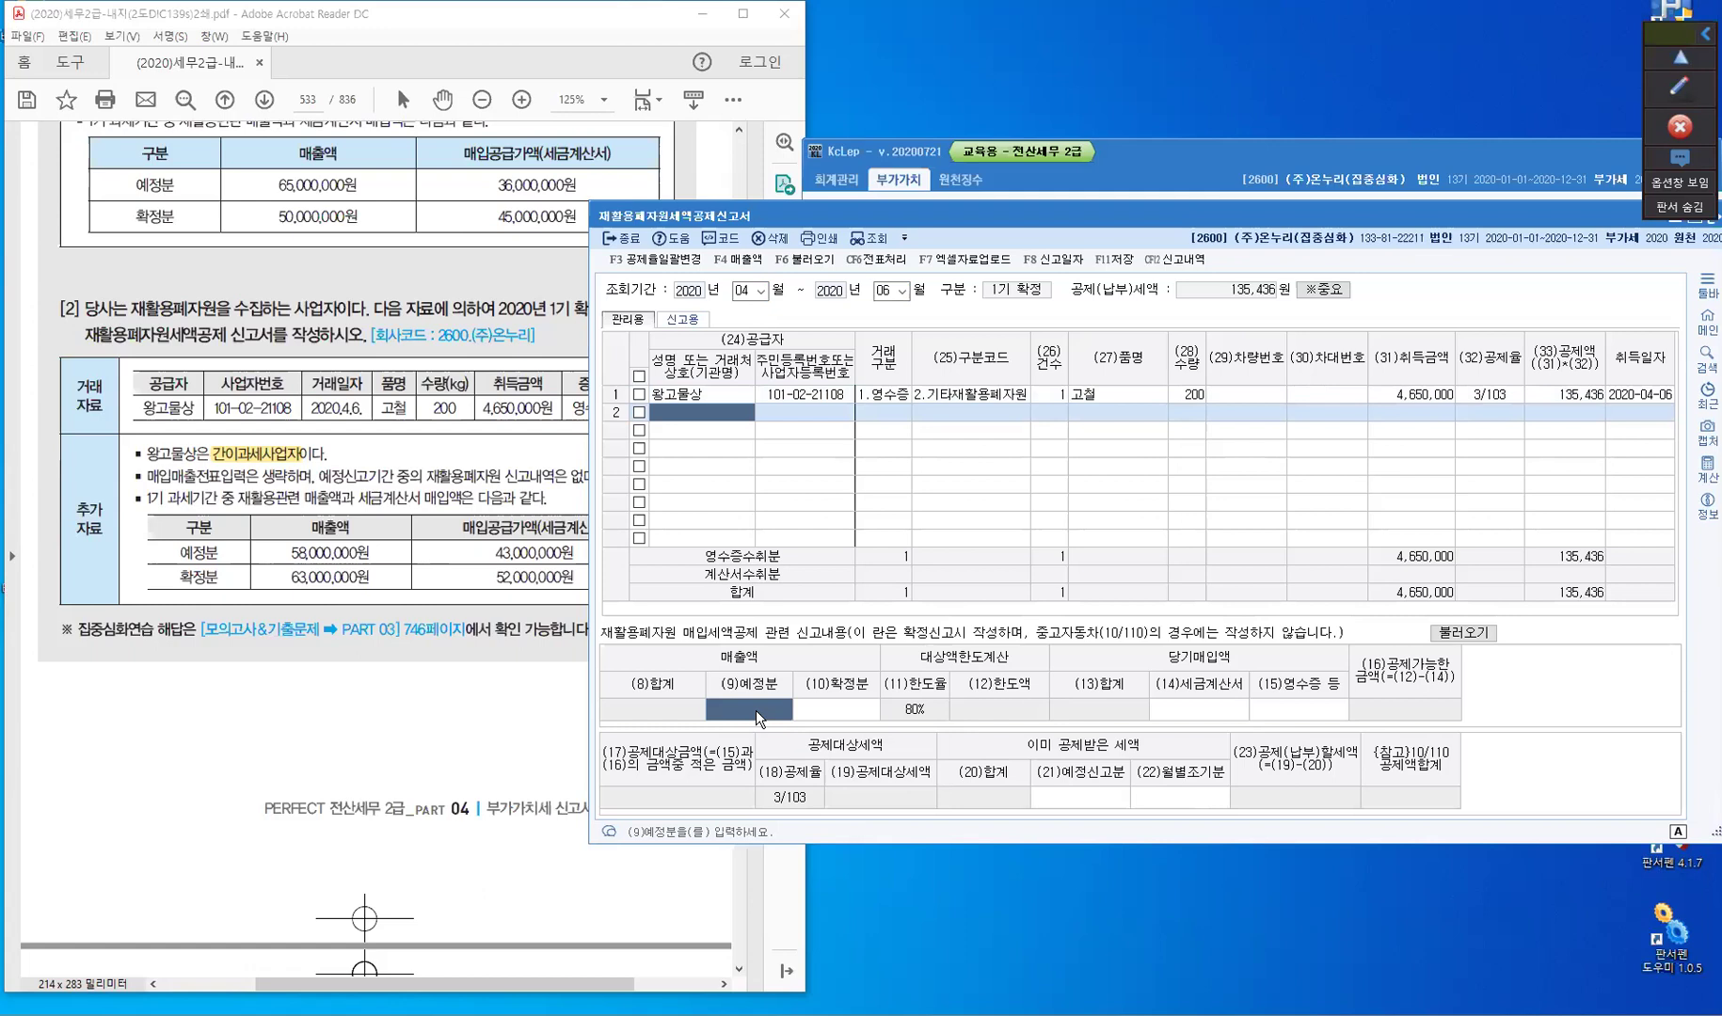
text(58,000,000)
key(Return)
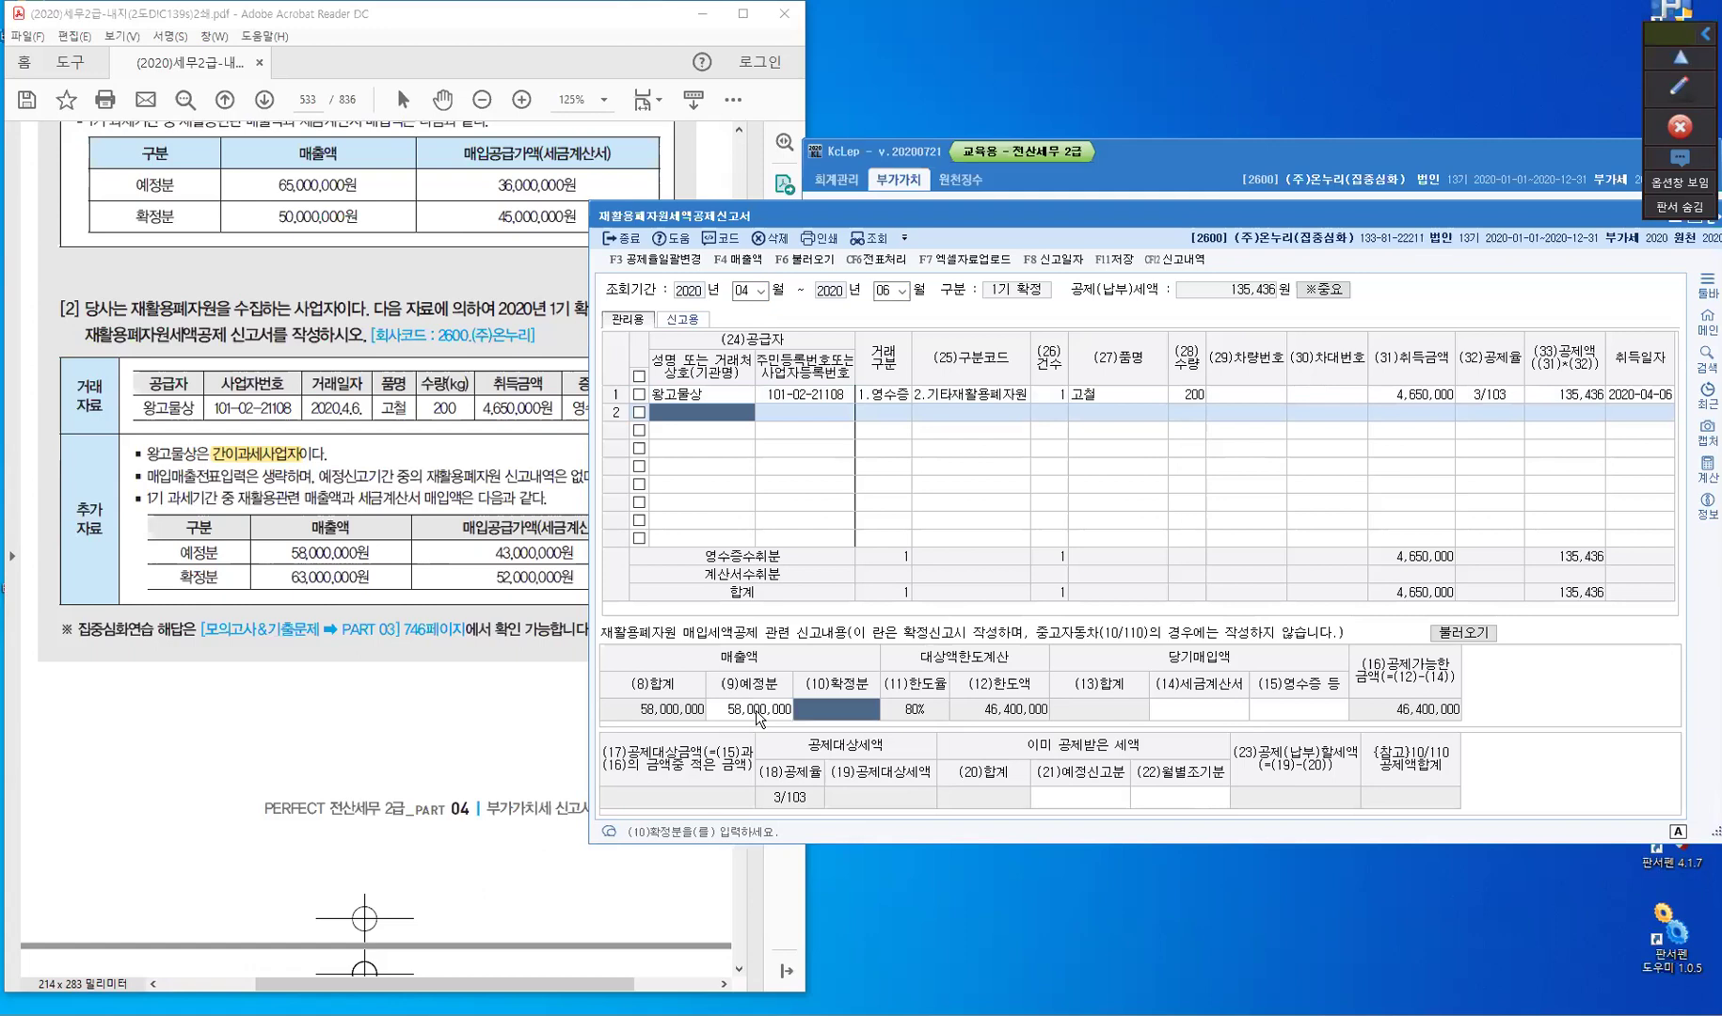
text(63++)
key(Return)
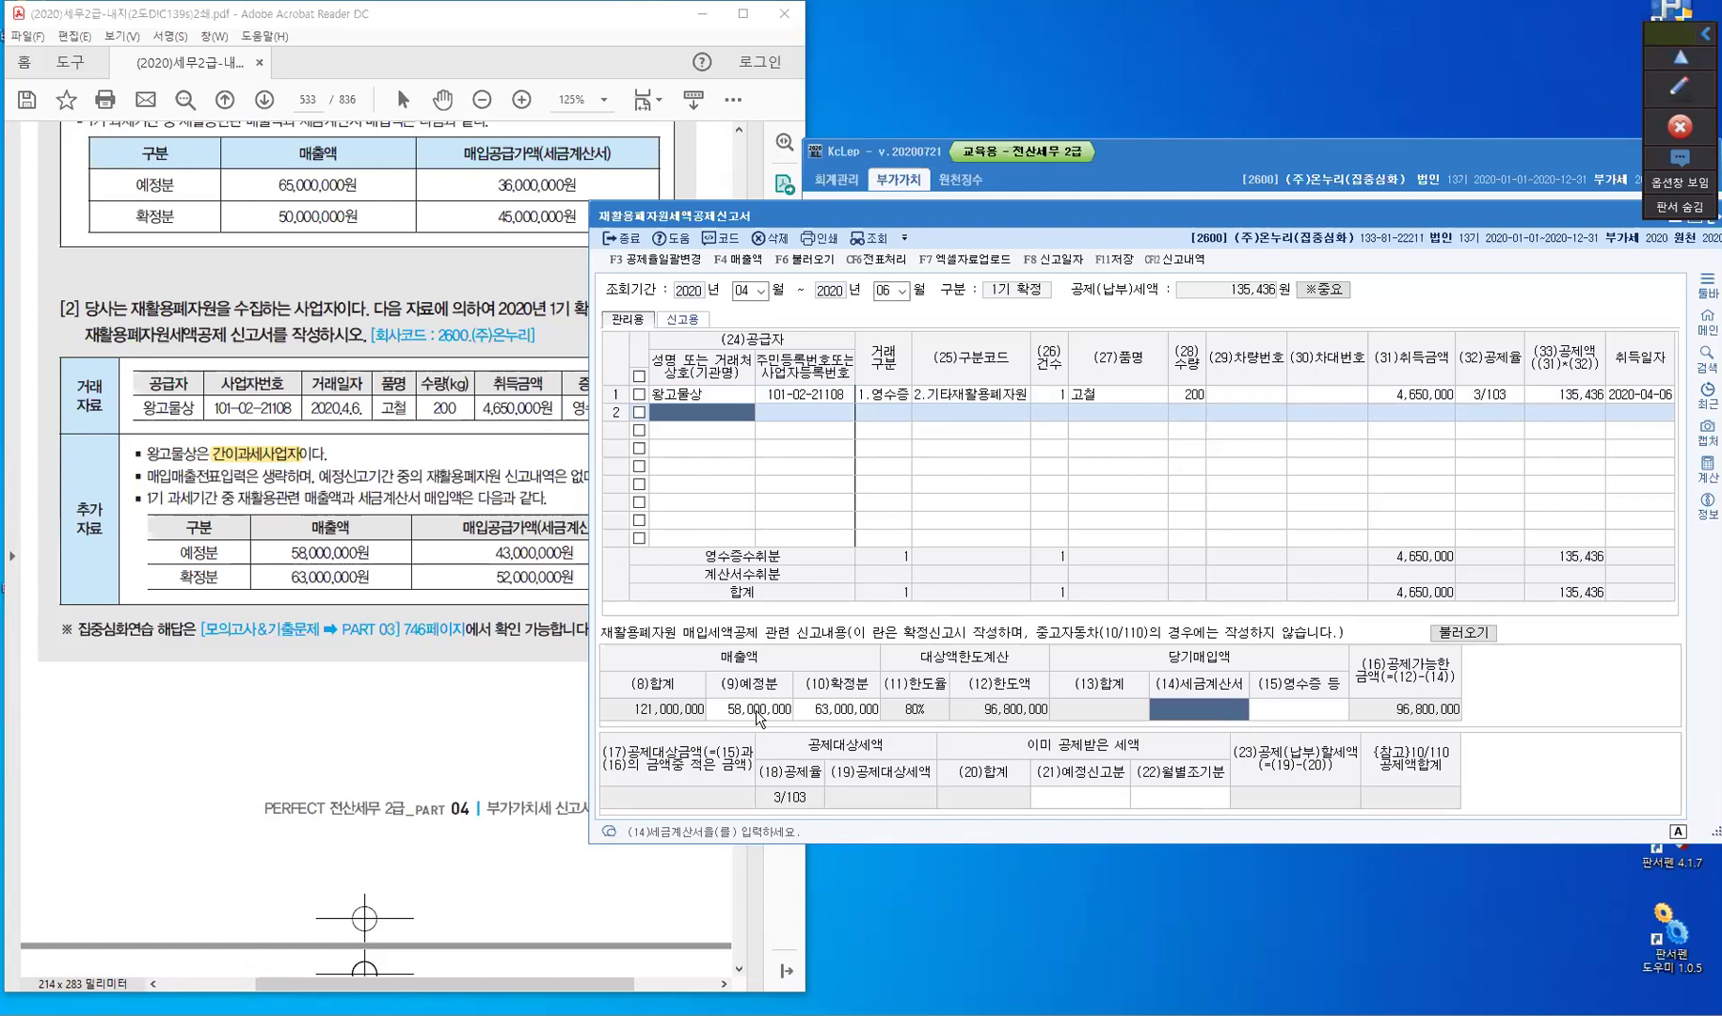
- Enter current-term purchases of 95,000,000 in (14)세금계산서 and 4,650,000 in (15)영수증 등
text(95)
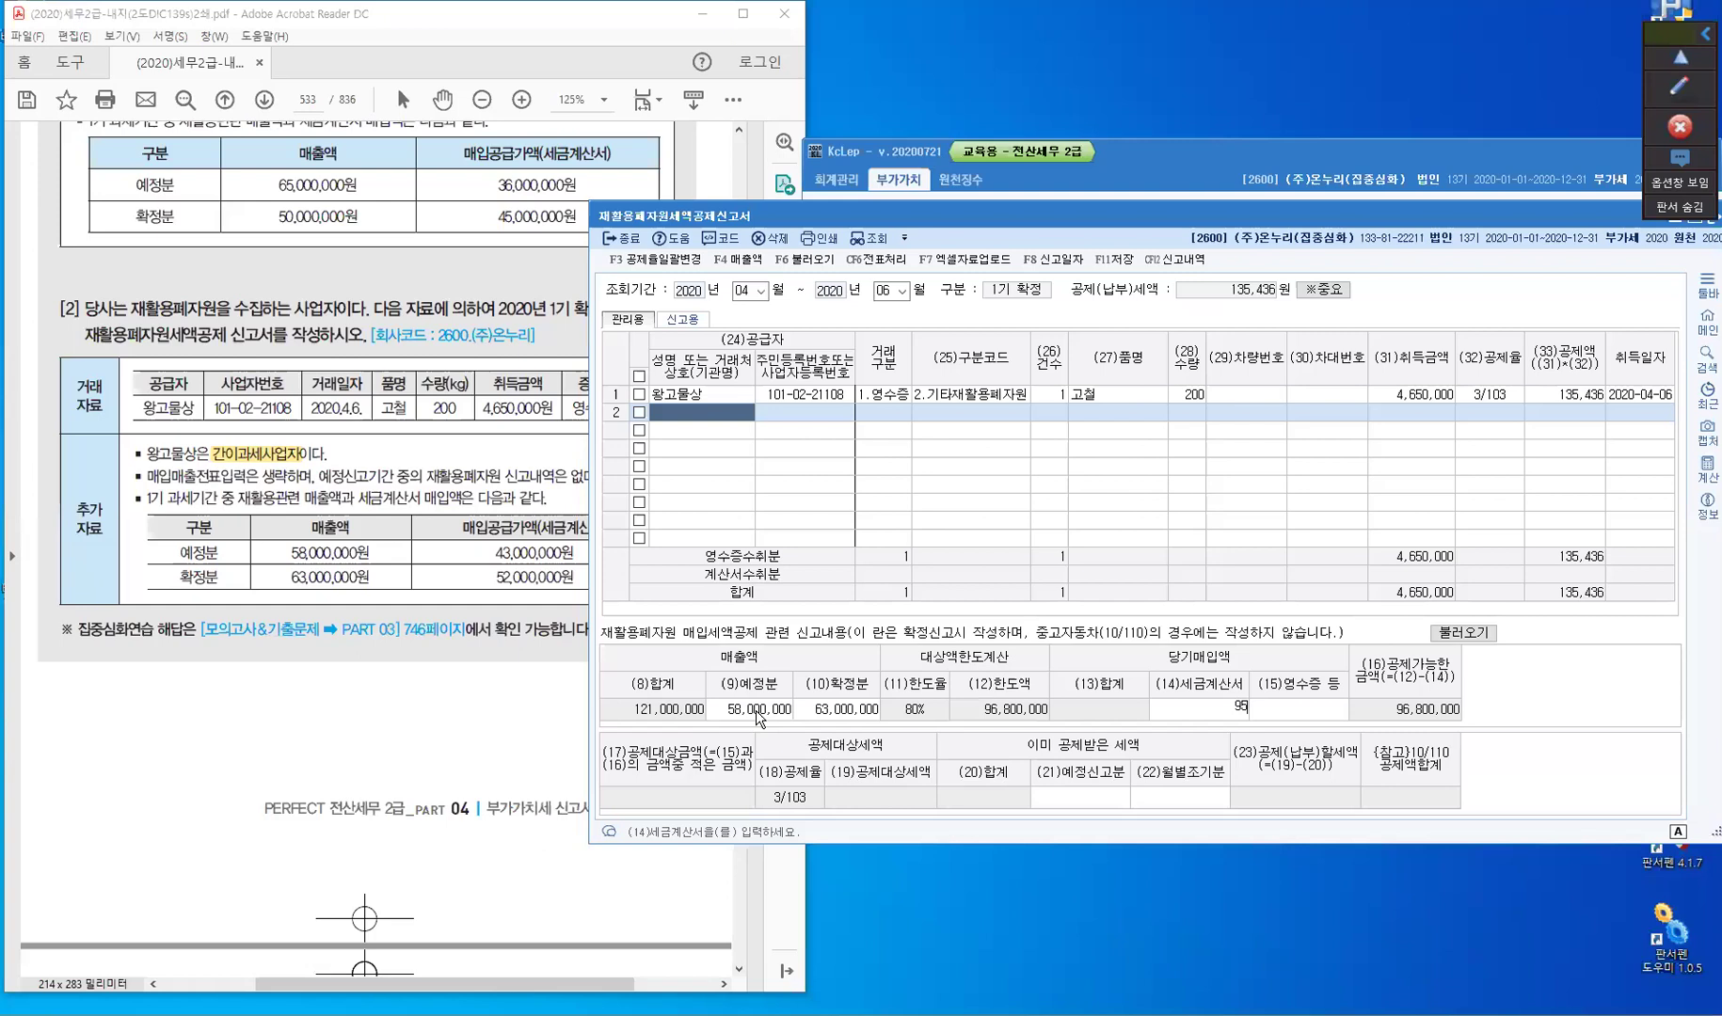
text(,000,000)
key(Return)
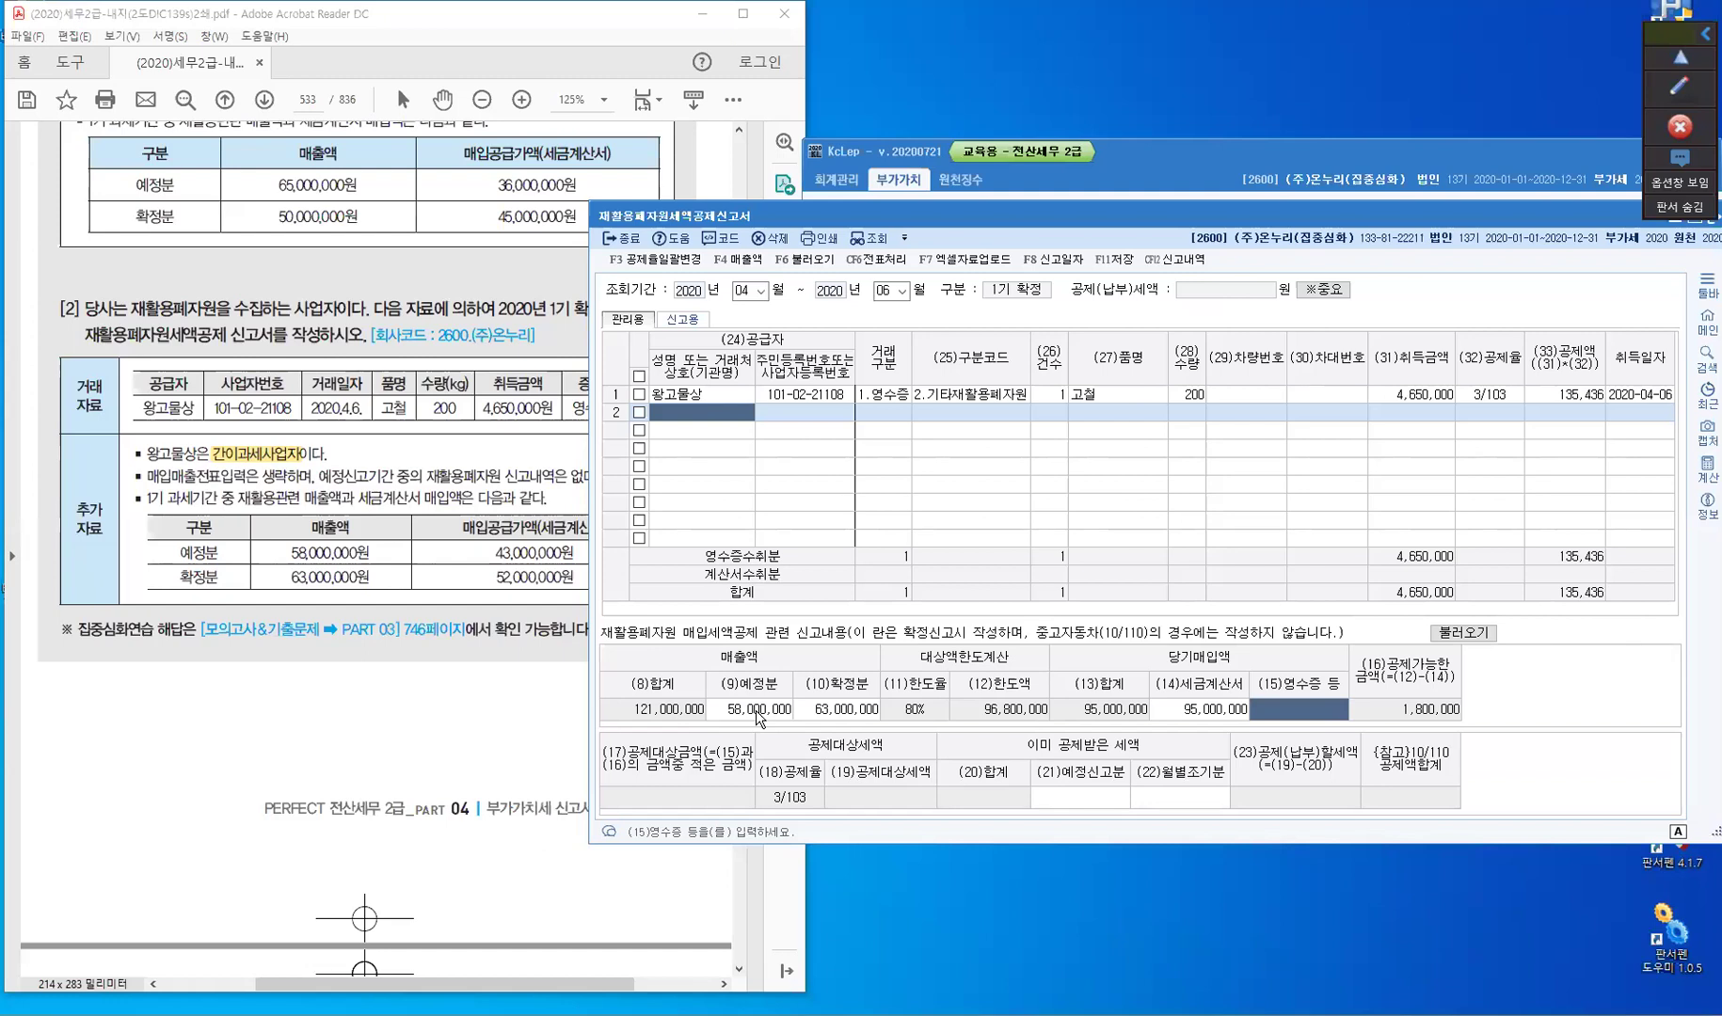
text(4650000)
key(Return)
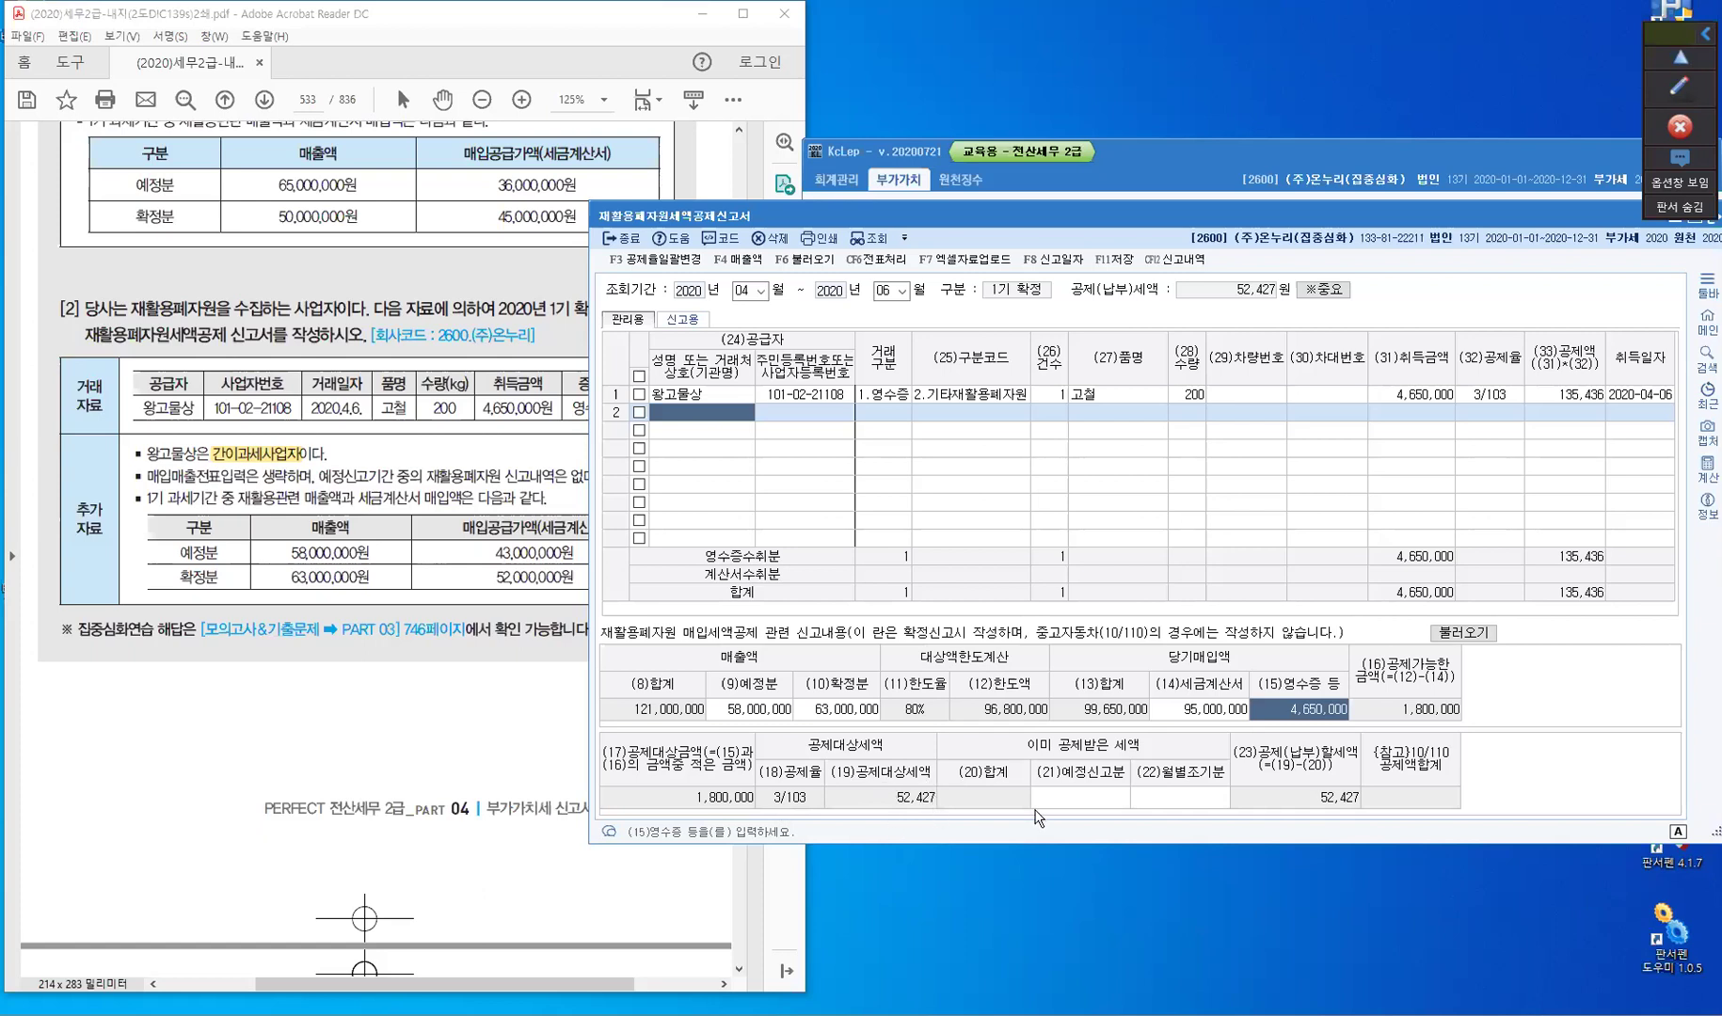
- Leave (21)예정신고분 empty, and save and close the credit report for company 2600
click(1070, 800)
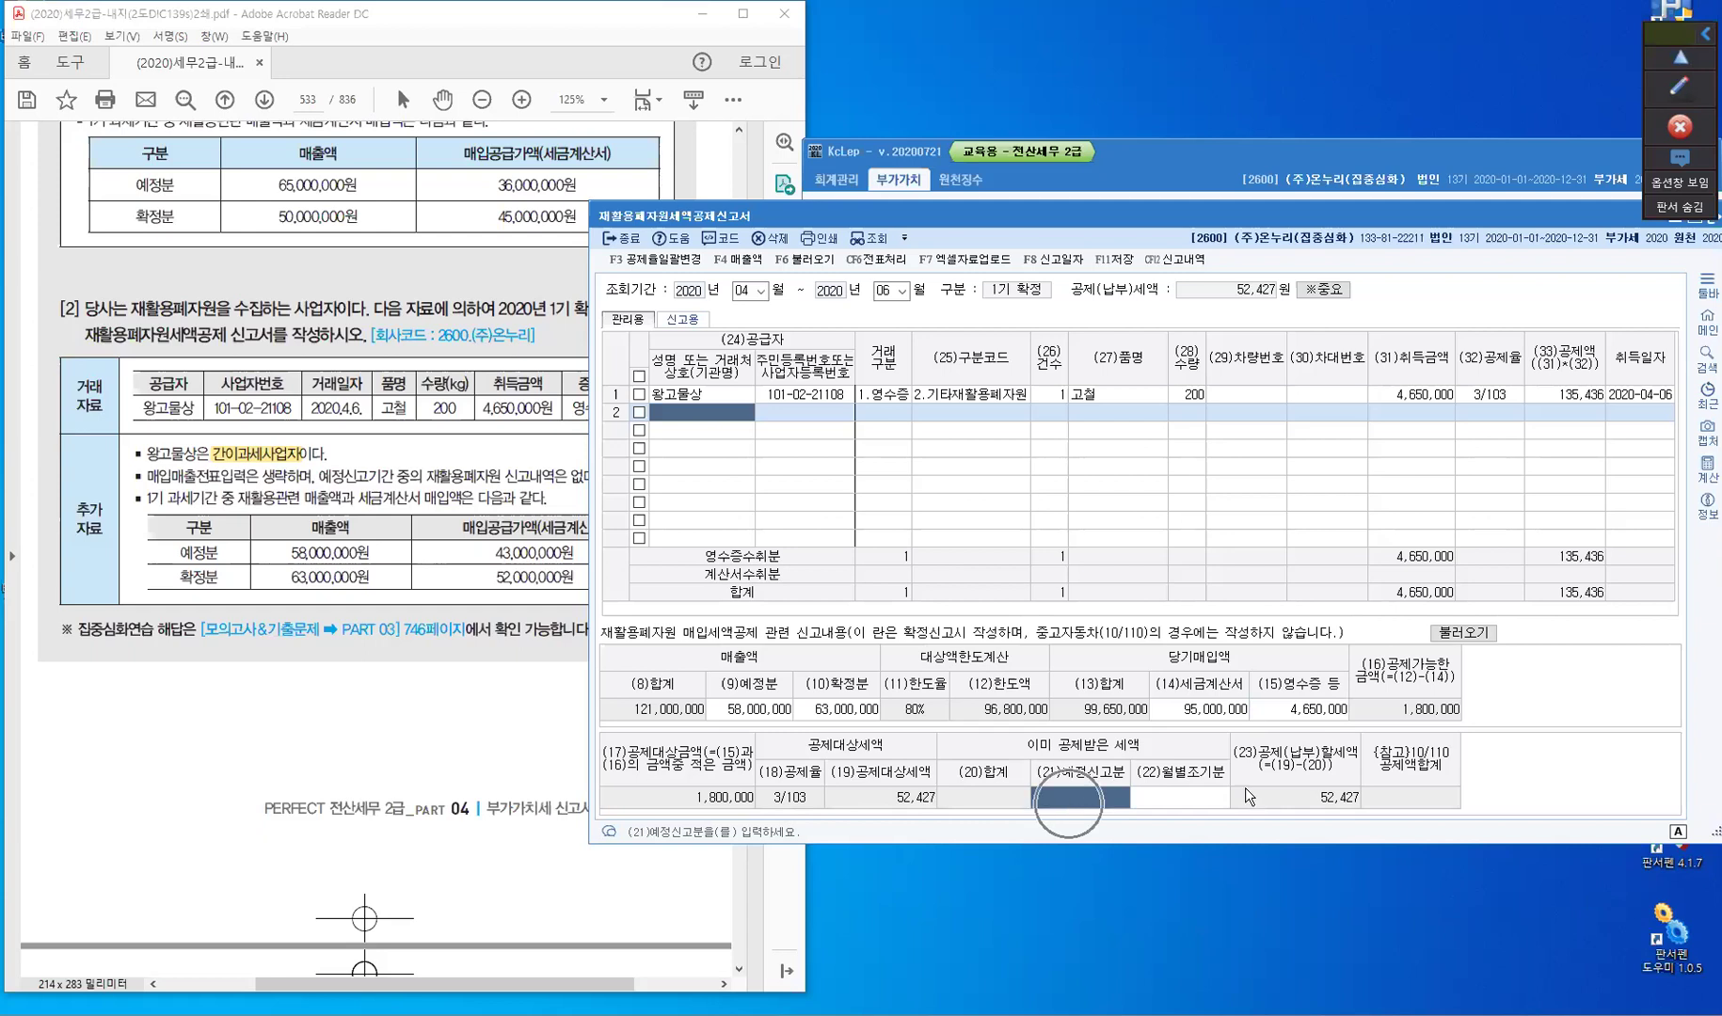
click(1591, 610)
click(1420, 597)
click(1348, 815)
click(1146, 555)
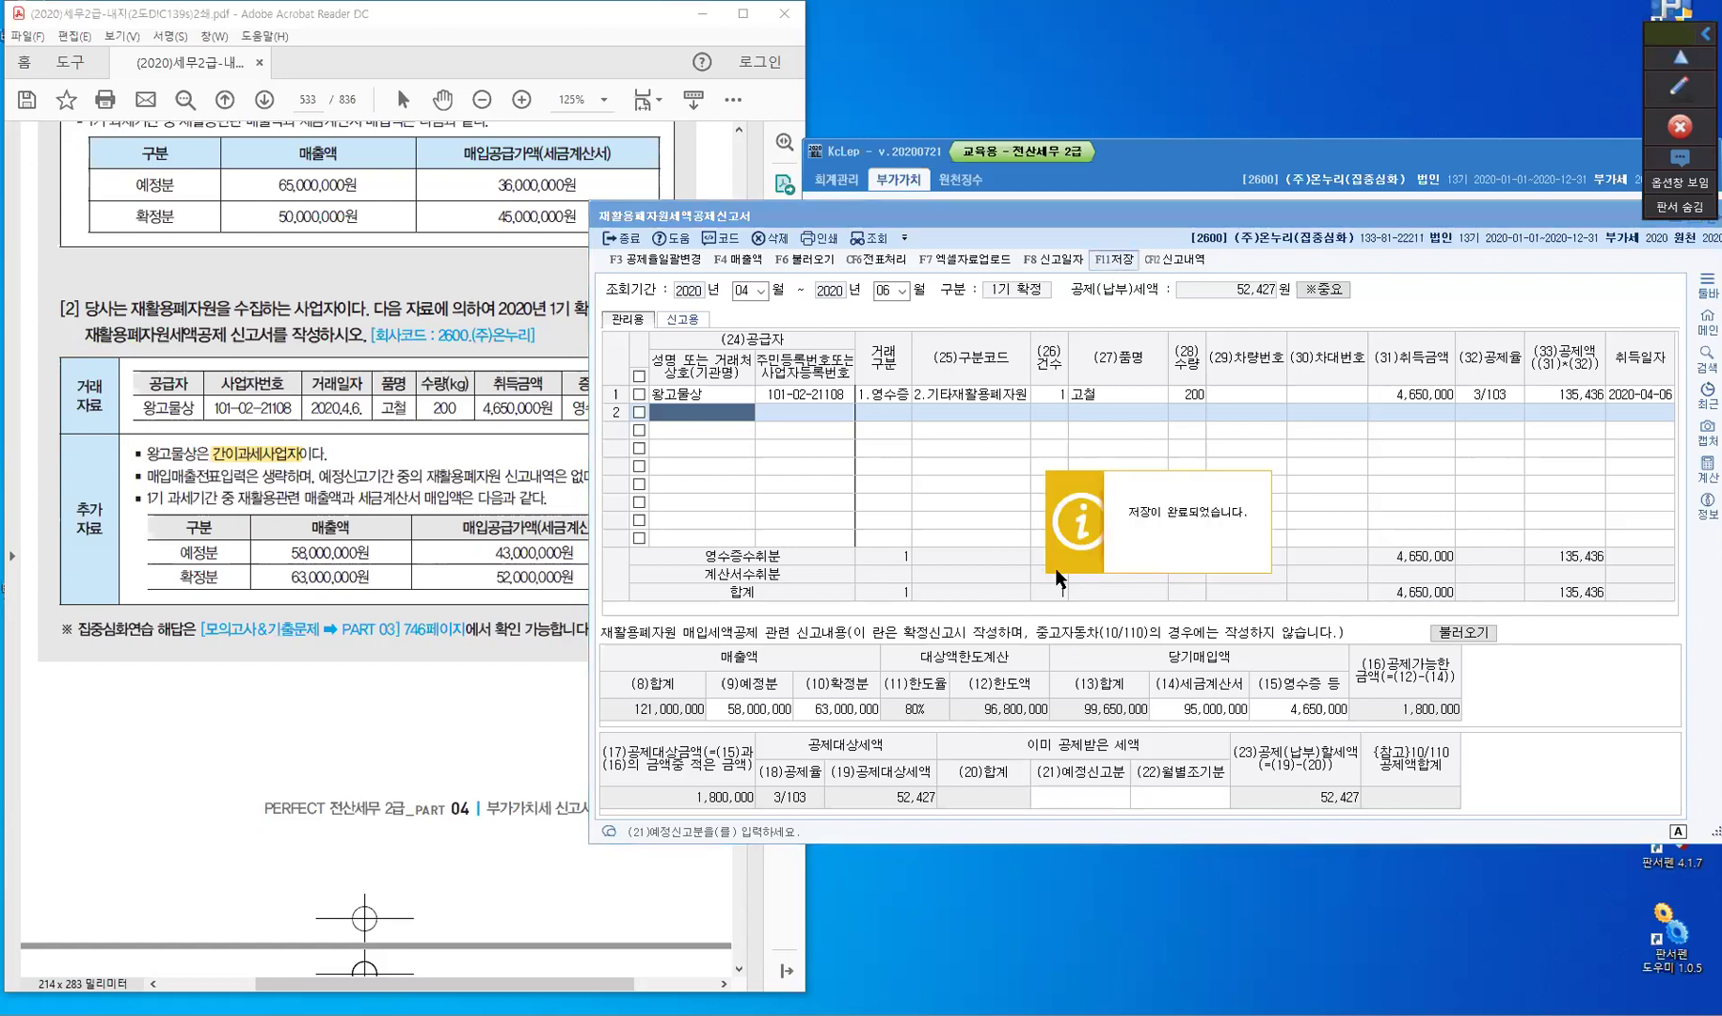
click(1061, 574)
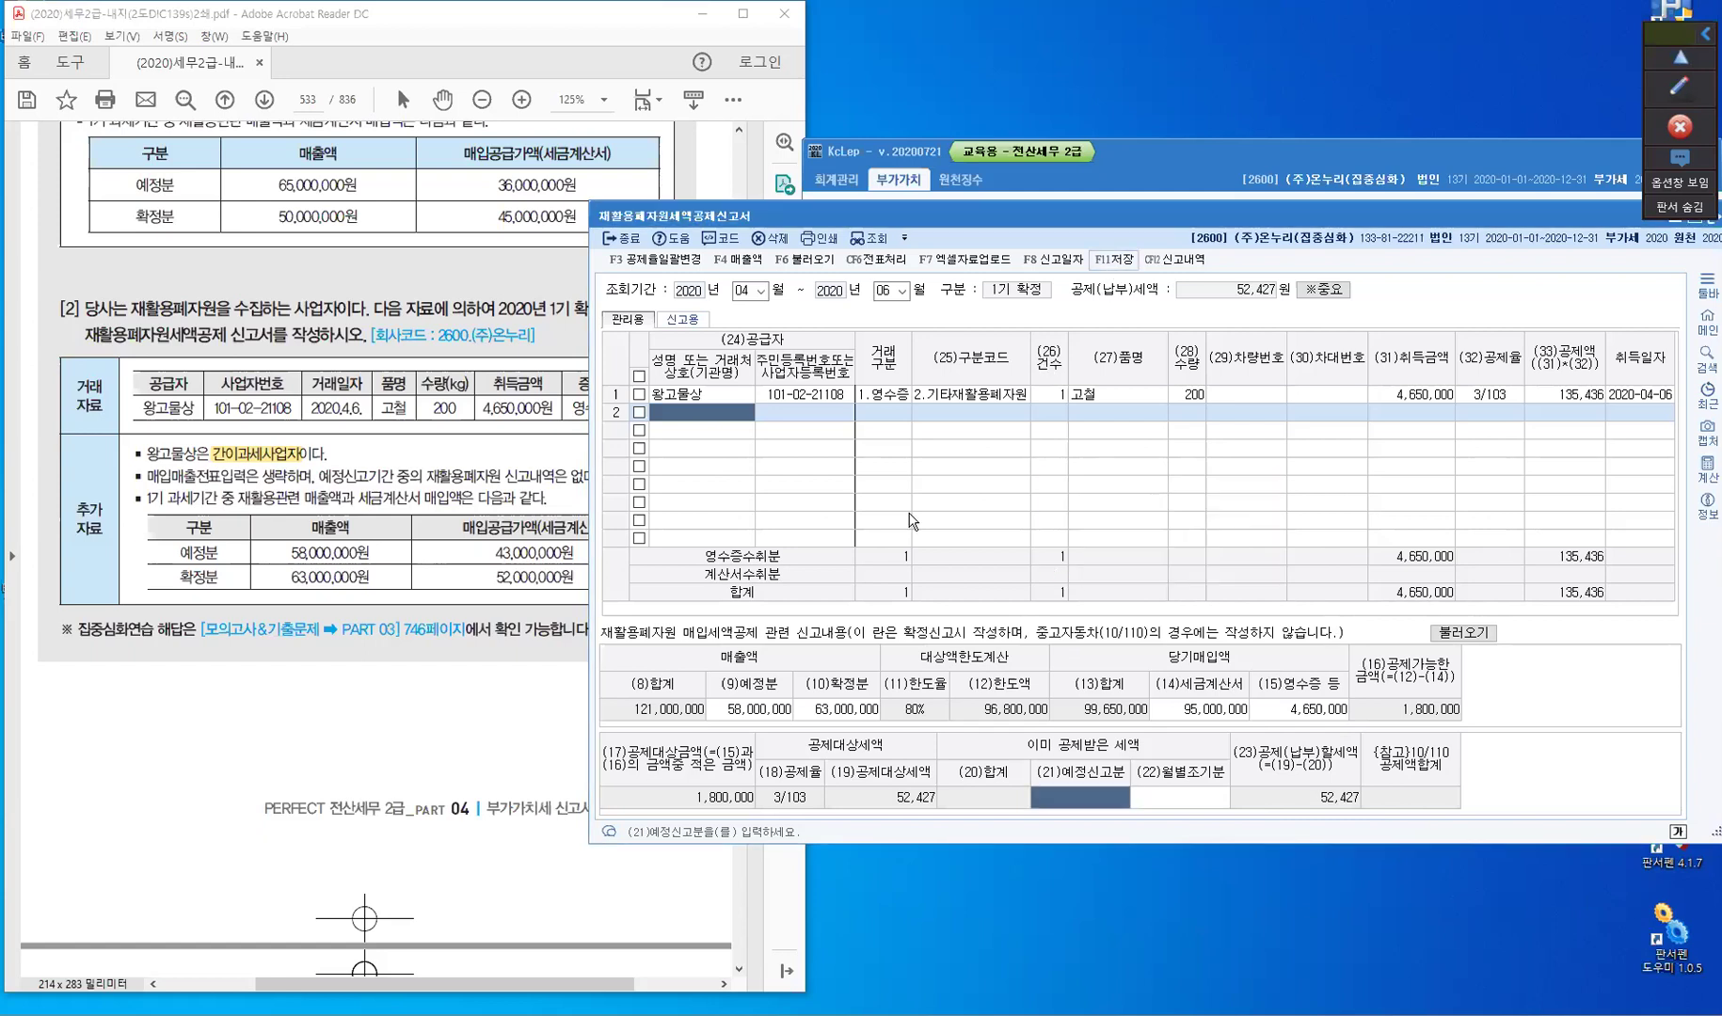
click(629, 239)
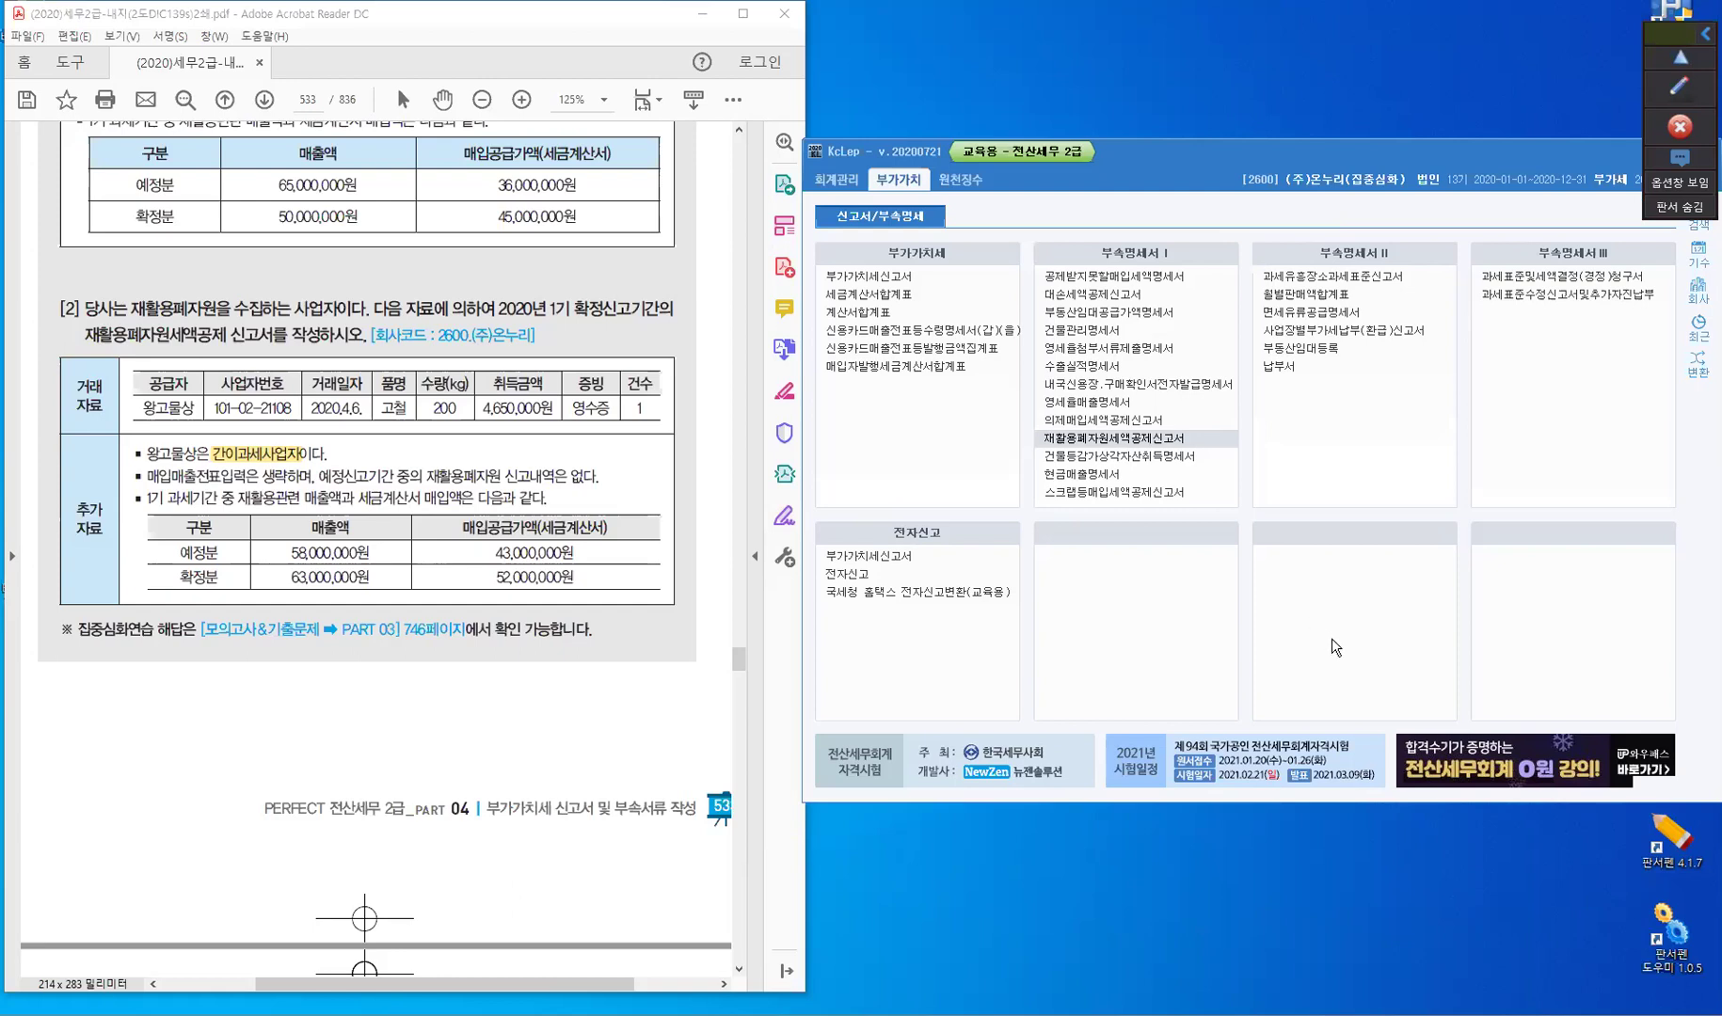
- Bring the start of chapter 11, 공제받지못할매입세액명세서, into view in the textbook
click(444, 821)
scroll(443, 821, down, 7)
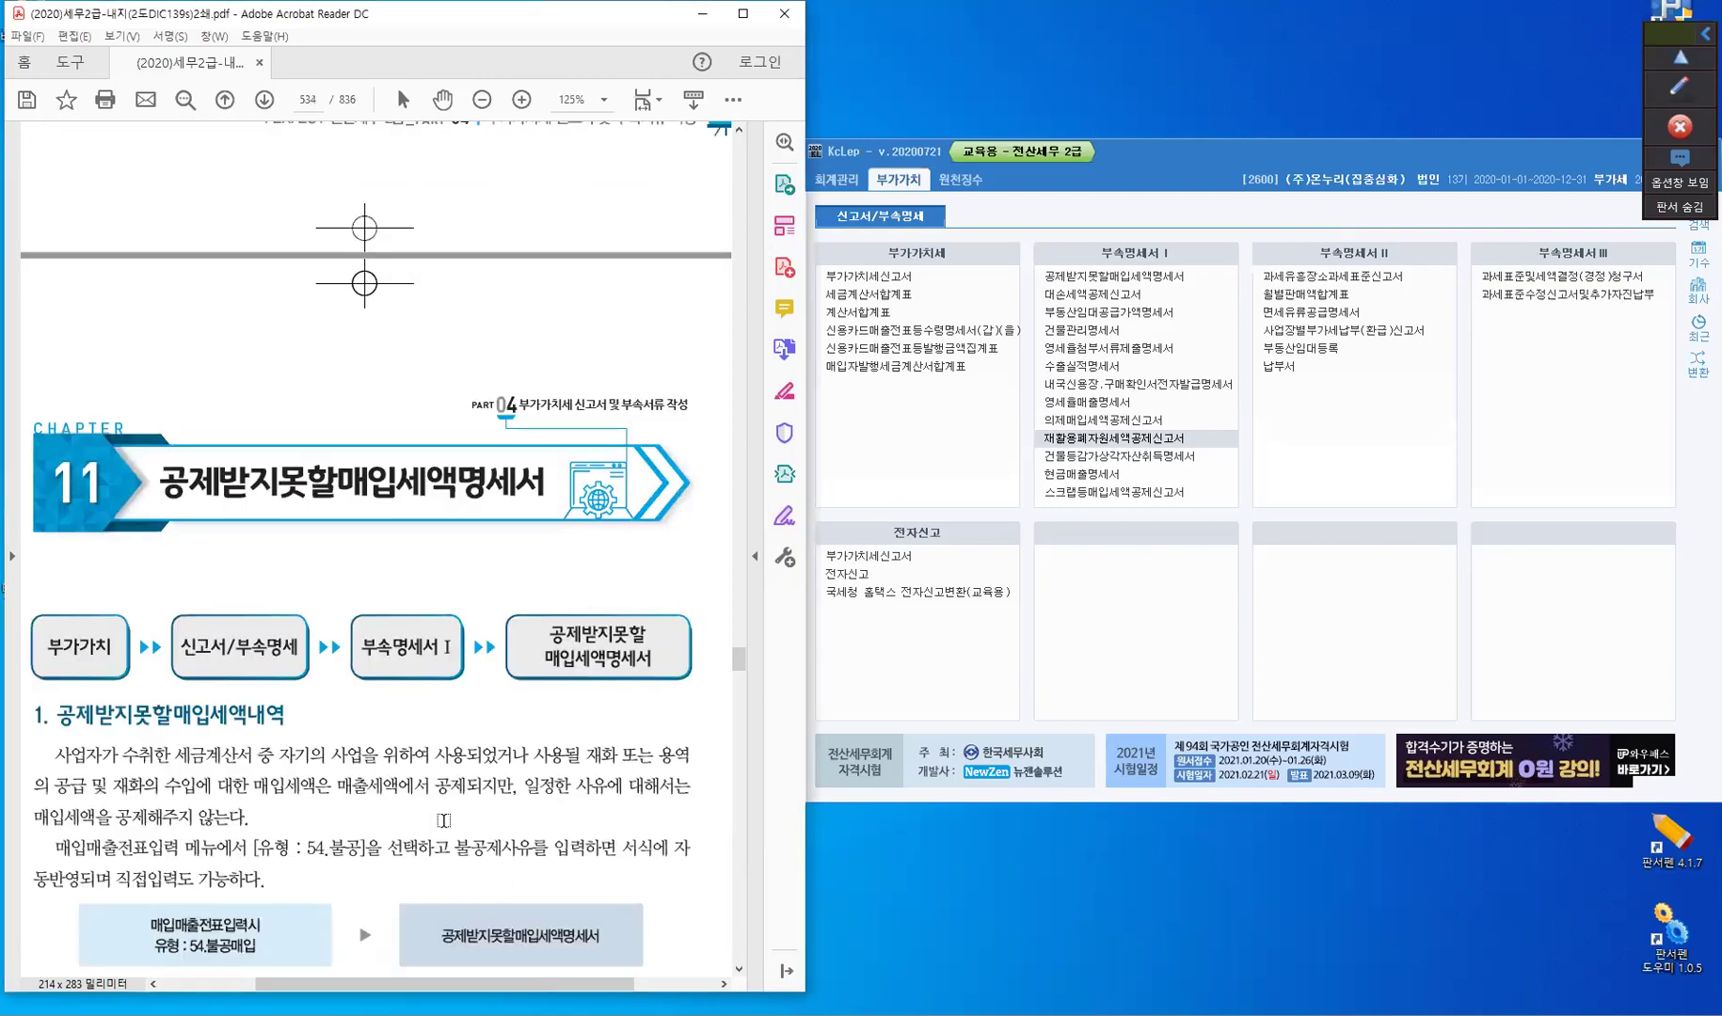
scroll(444, 821, down, 3)
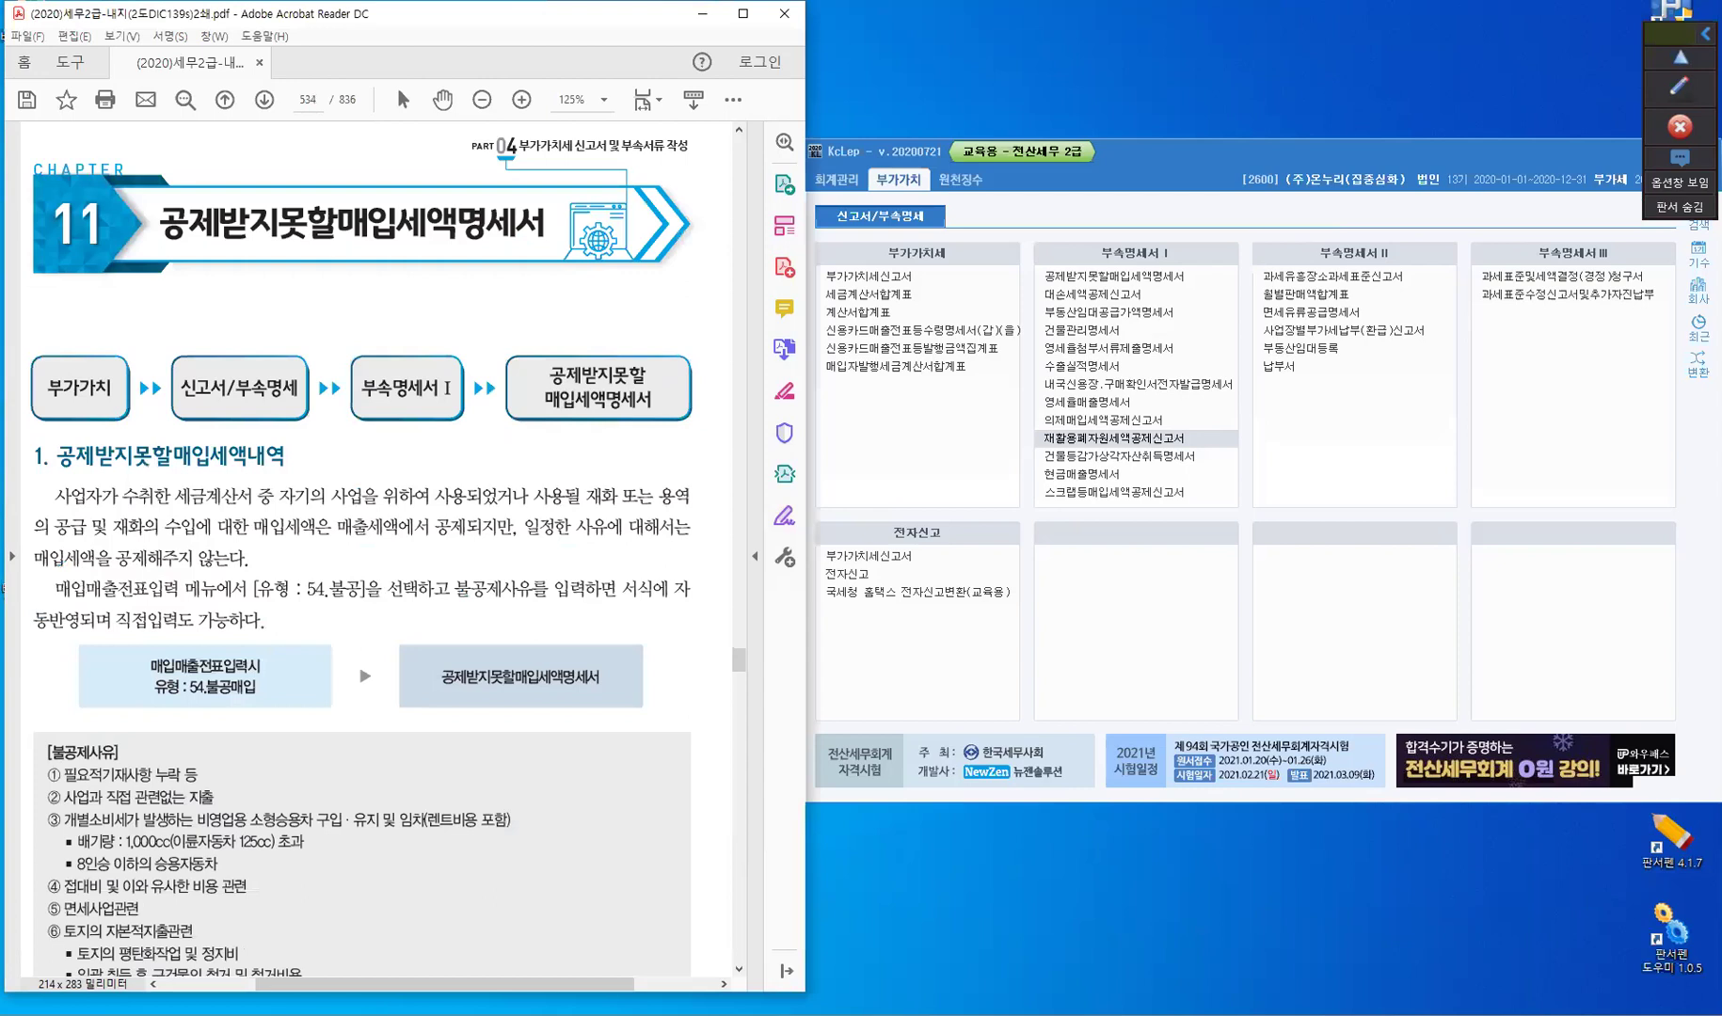